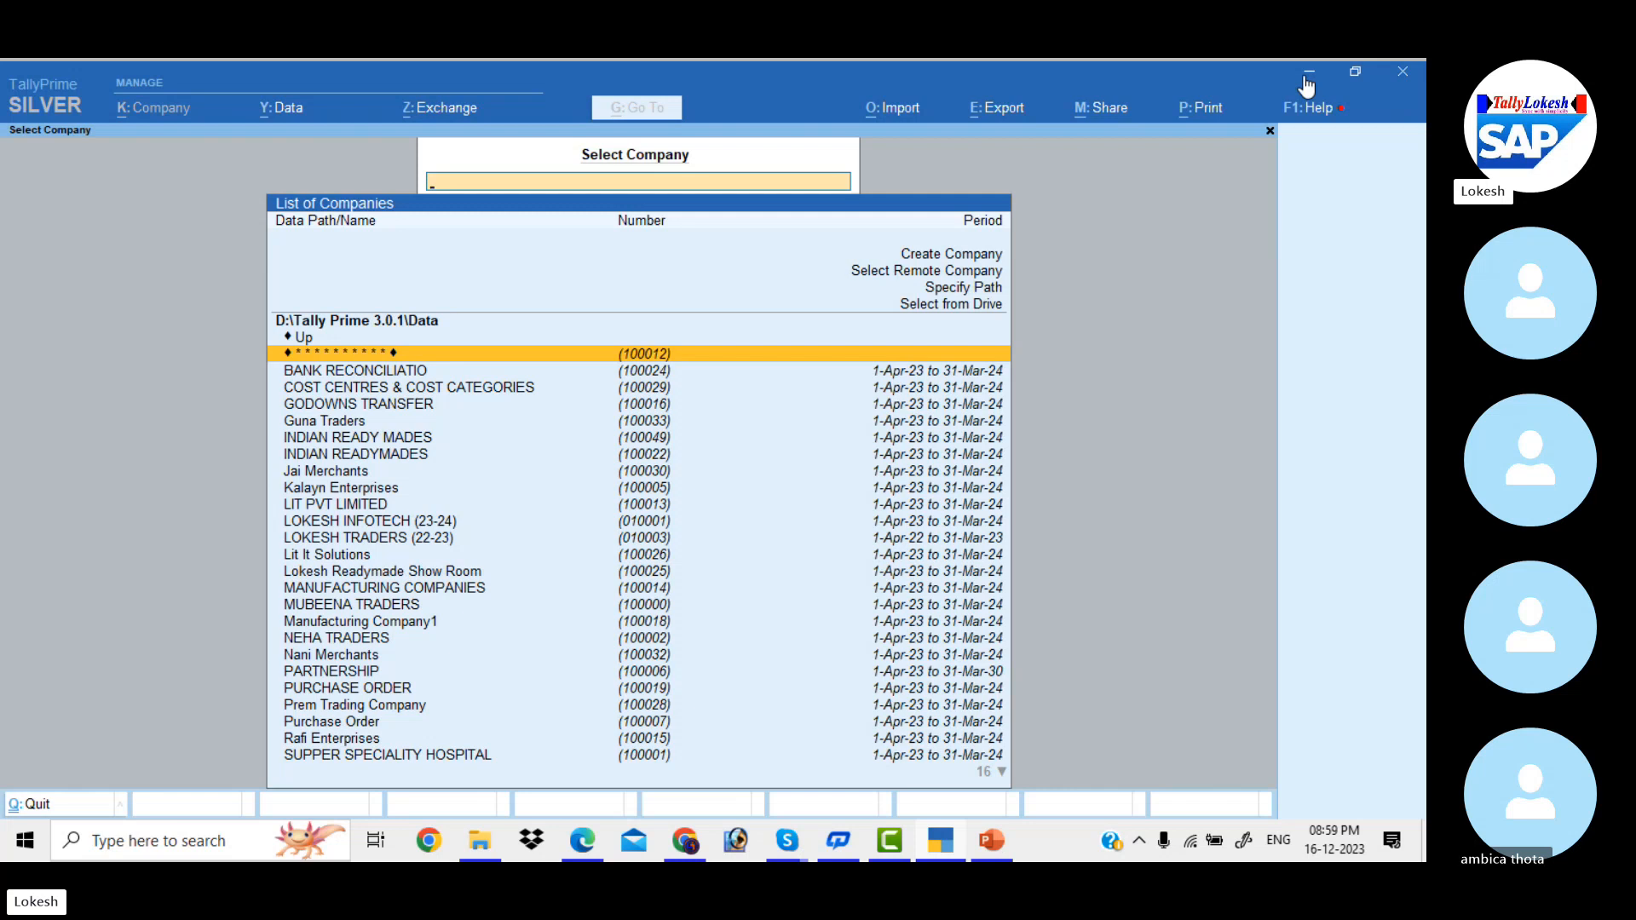
# Step: Start creating a new company and name it ANDHRA TRADERS
pyautogui.press('Up')
pyautogui.press('Up')
pyautogui.press('Up')
pyautogui.press('Up')
pyautogui.press('Up')
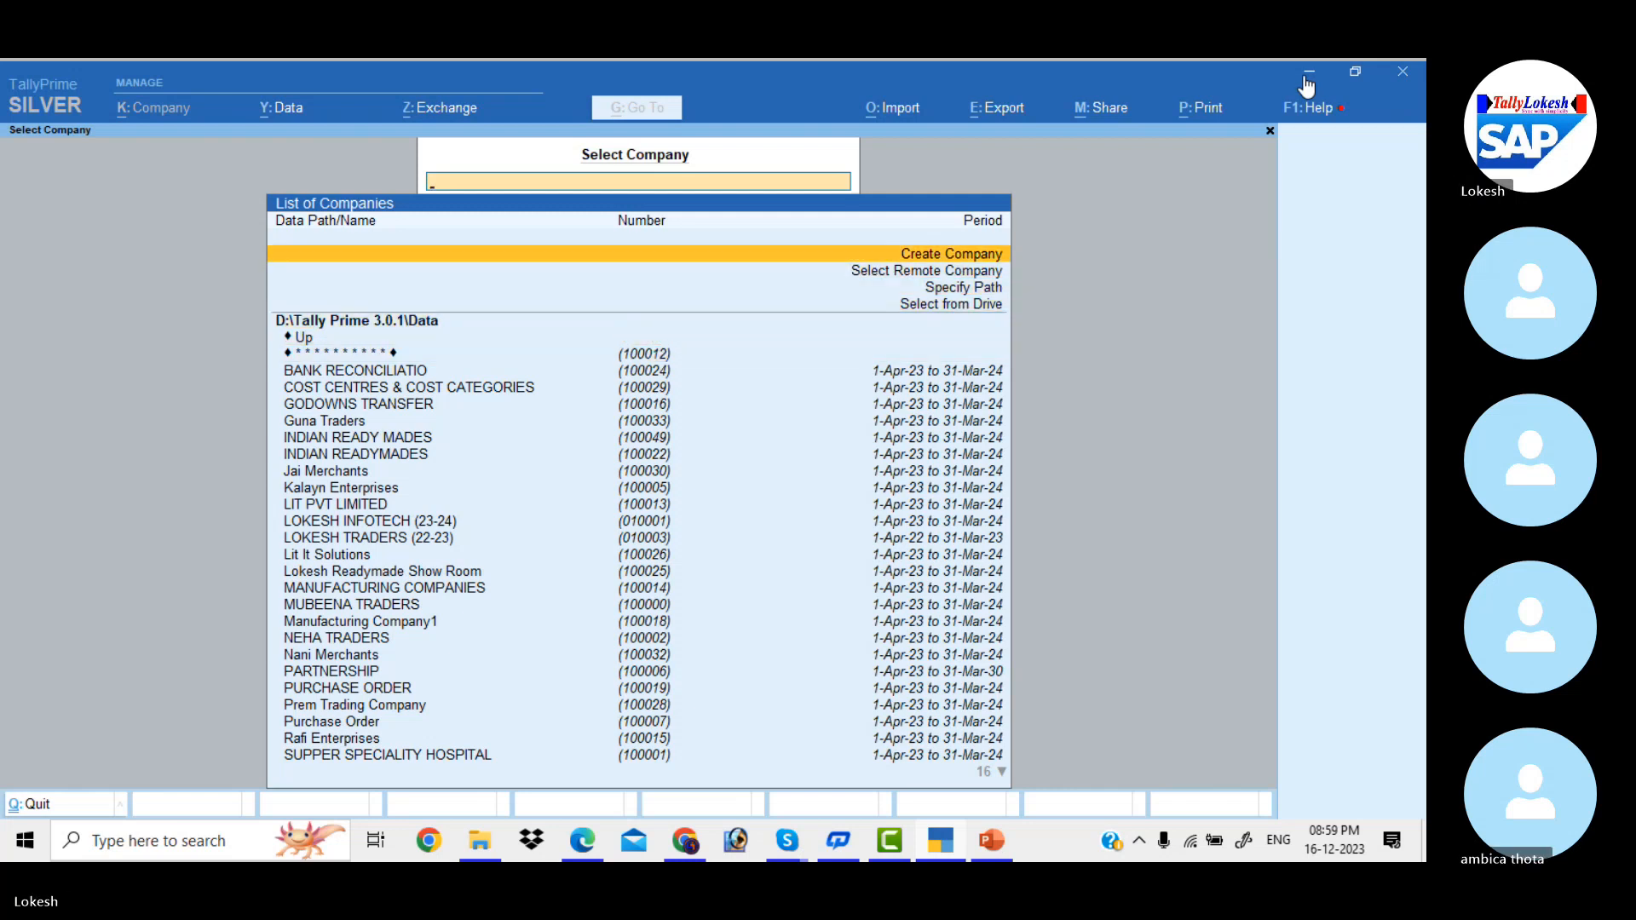
pyautogui.press('Return')
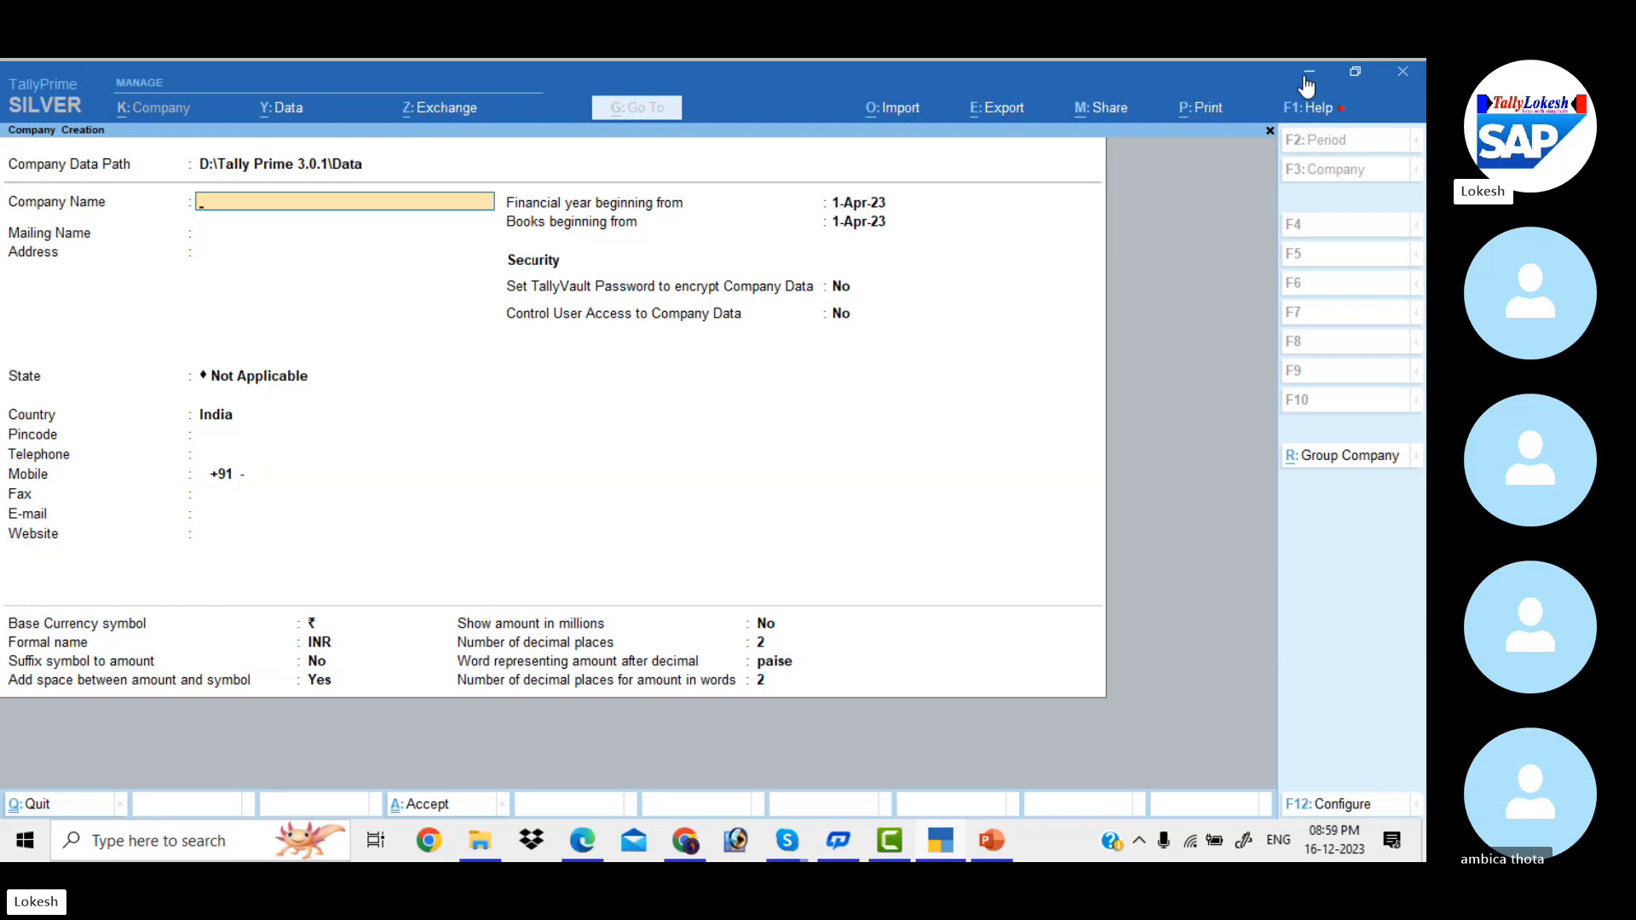
pyautogui.write('ANDHRA PRA')
pyautogui.write('DES')
pyautogui.press('BackSpace')
pyautogui.press('BackSpace')
pyautogui.press('BackSpace')
pyautogui.press('BackSpace')
pyautogui.press('BackSpace')
pyautogui.press('BackSpace')
pyautogui.press('BackSpace')
pyautogui.write('TRD')
pyautogui.press('BackSpace')
pyautogui.write('ADERS')
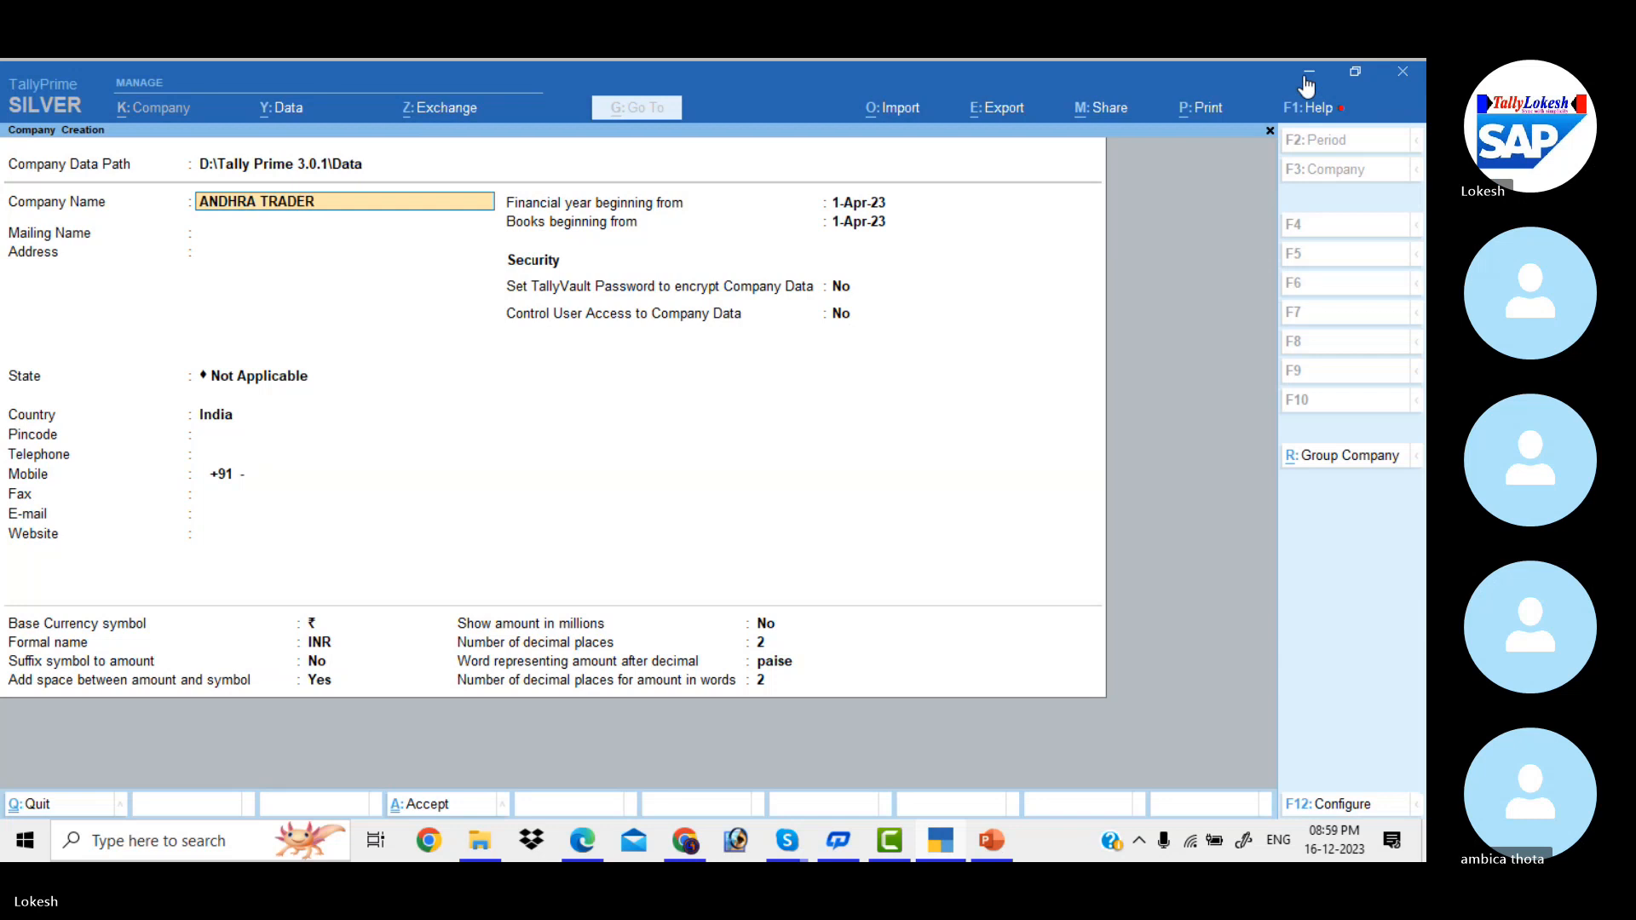
pyautogui.press('Return')
# Step: Set the company's state to Andhra Pradesh, leave the contact details blank, and save the company
pyautogui.press('Return')
pyautogui.press('Return')
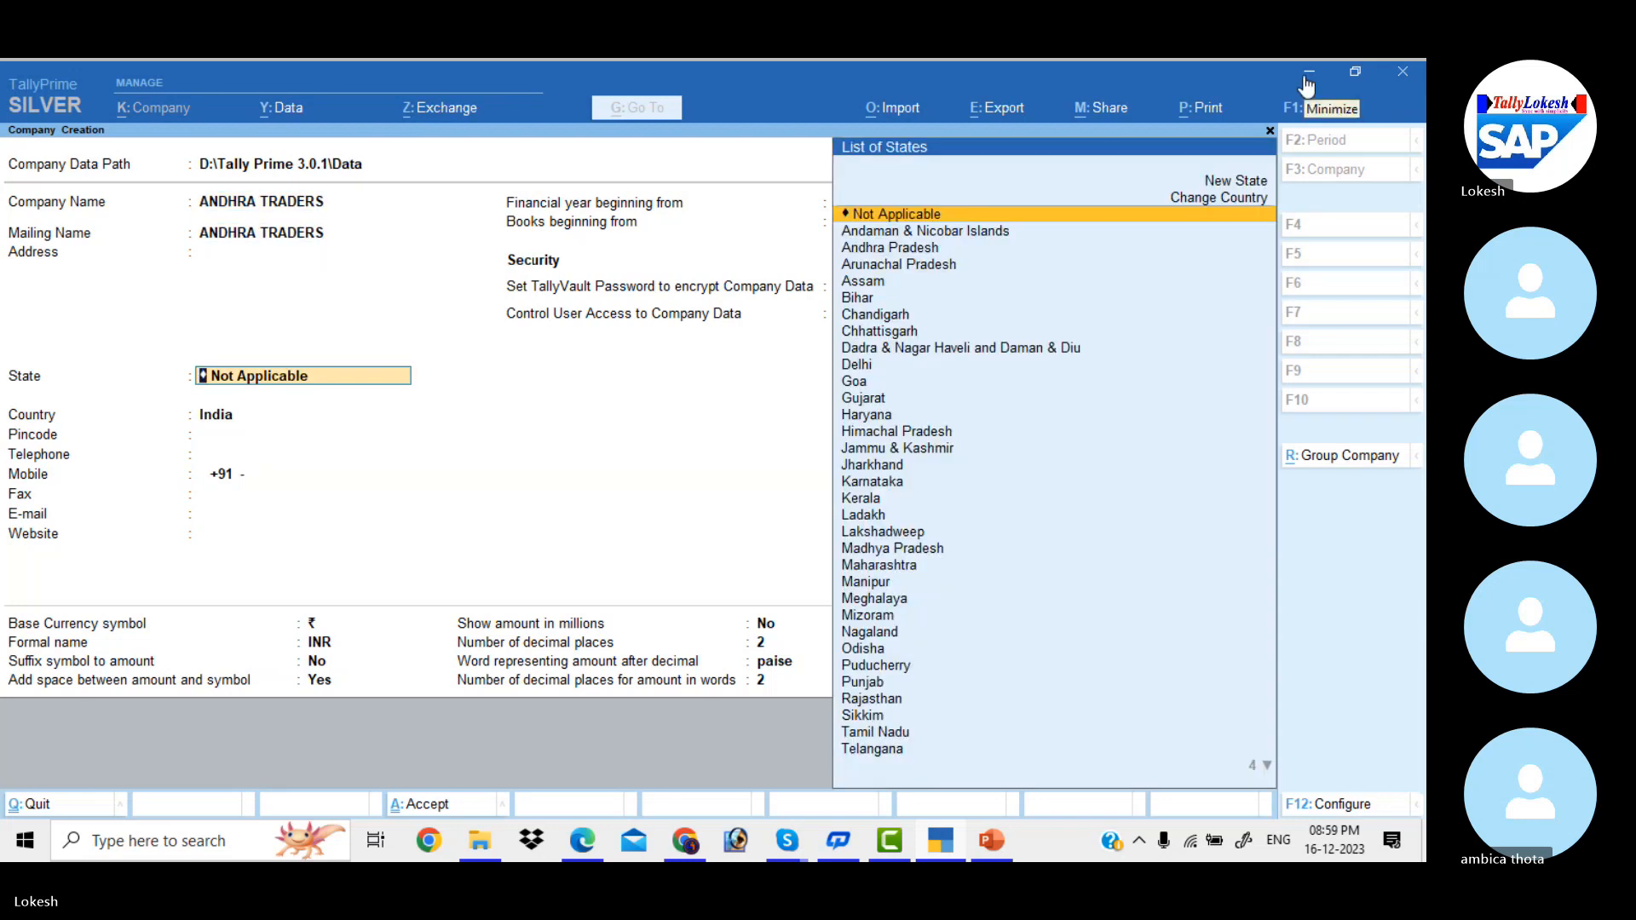
pyautogui.press('Down')
pyautogui.press('Down')
pyautogui.press('Return')
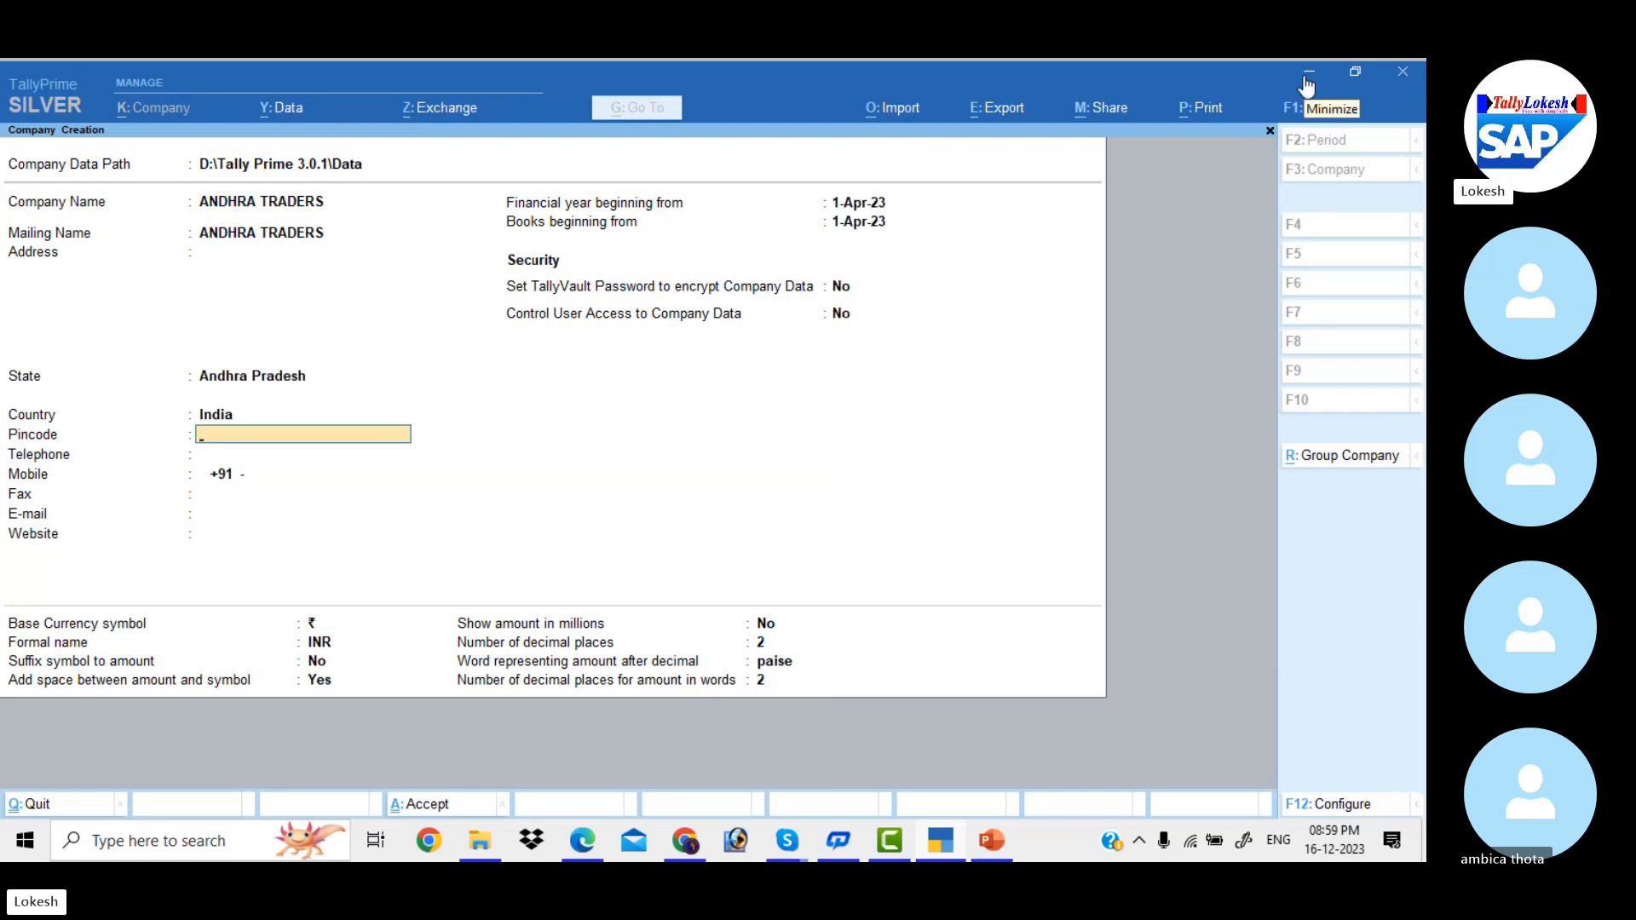
pyautogui.press('Return')
pyautogui.press('Return')
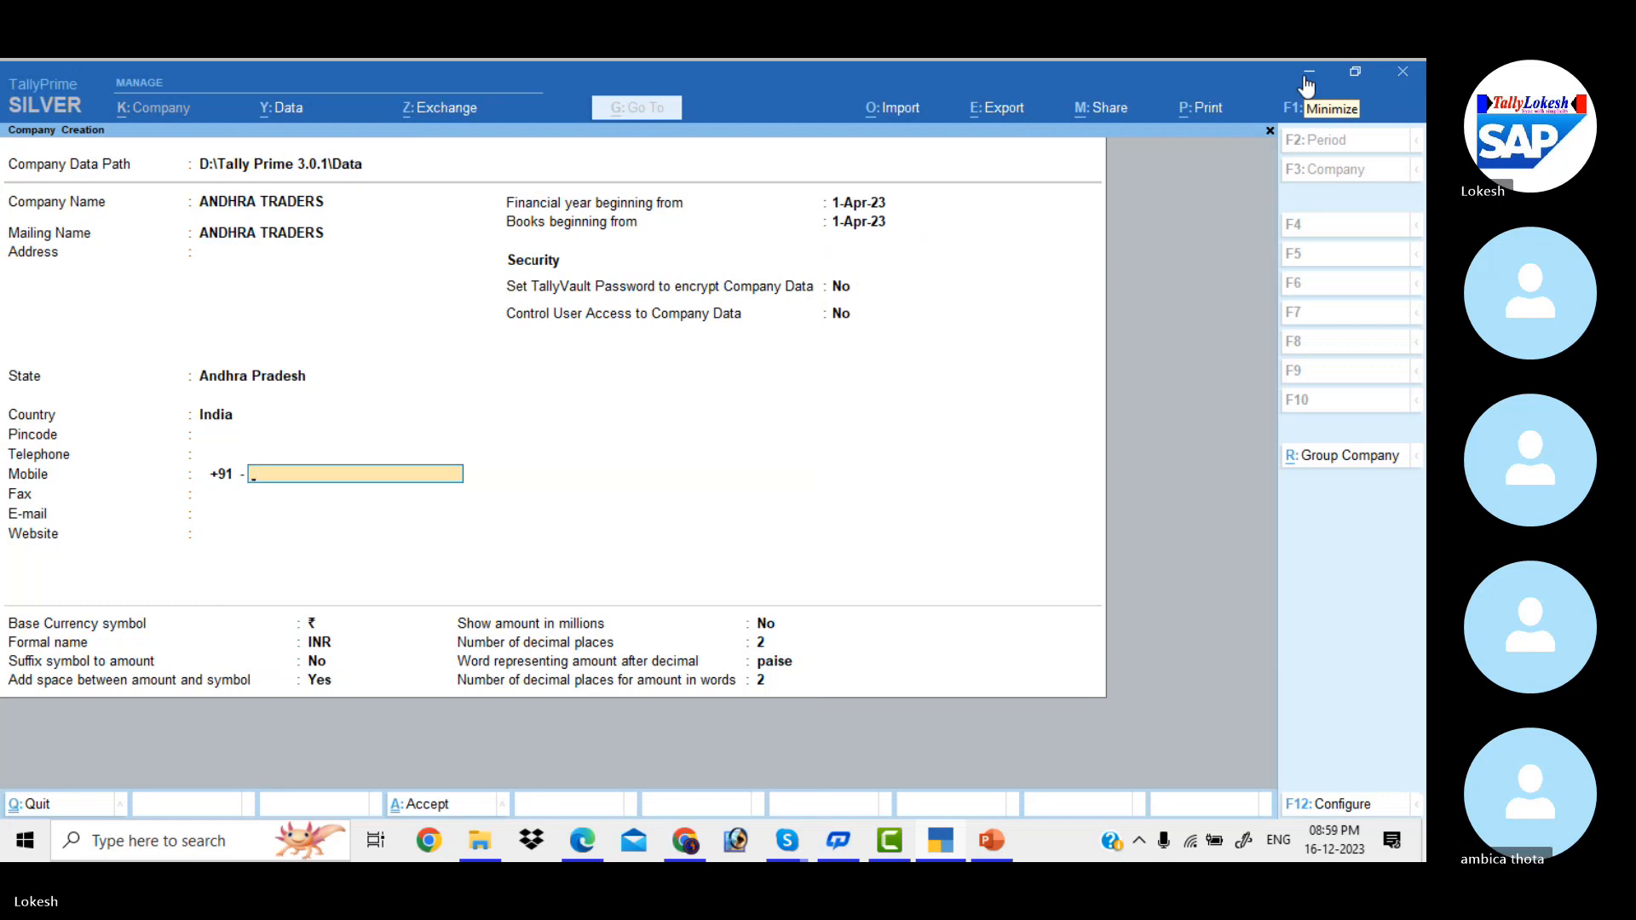
pyautogui.press('ctrl')
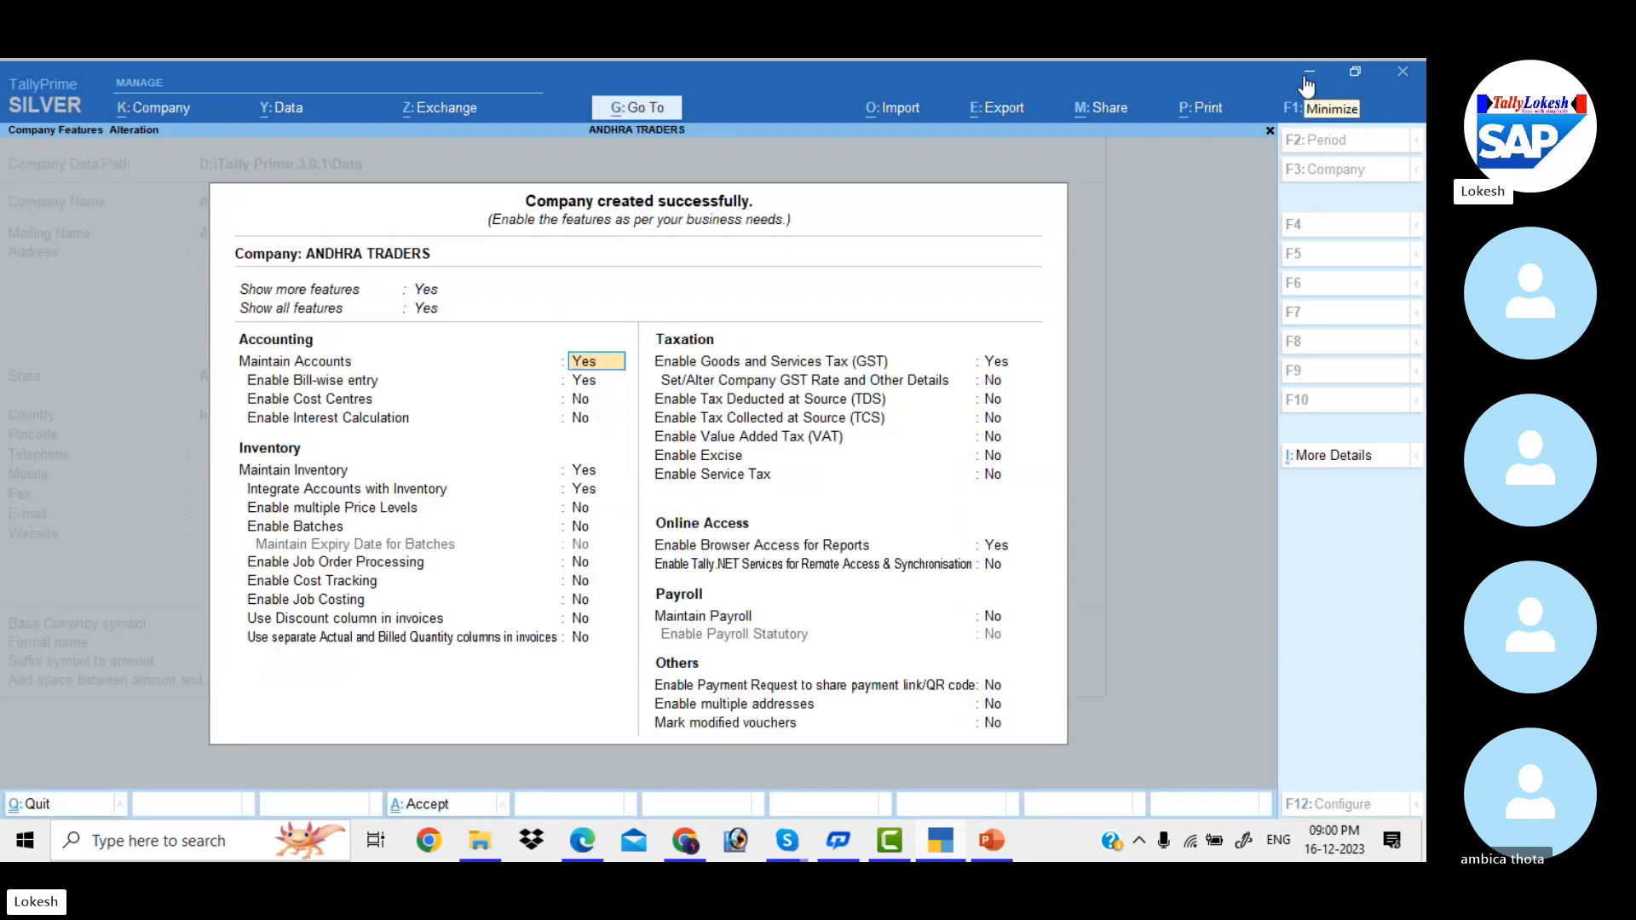
# Step: Turn off bill-wise entry in the accounting features of ANDHRA TRADERS
pyautogui.press('Return')
pyautogui.press('n')
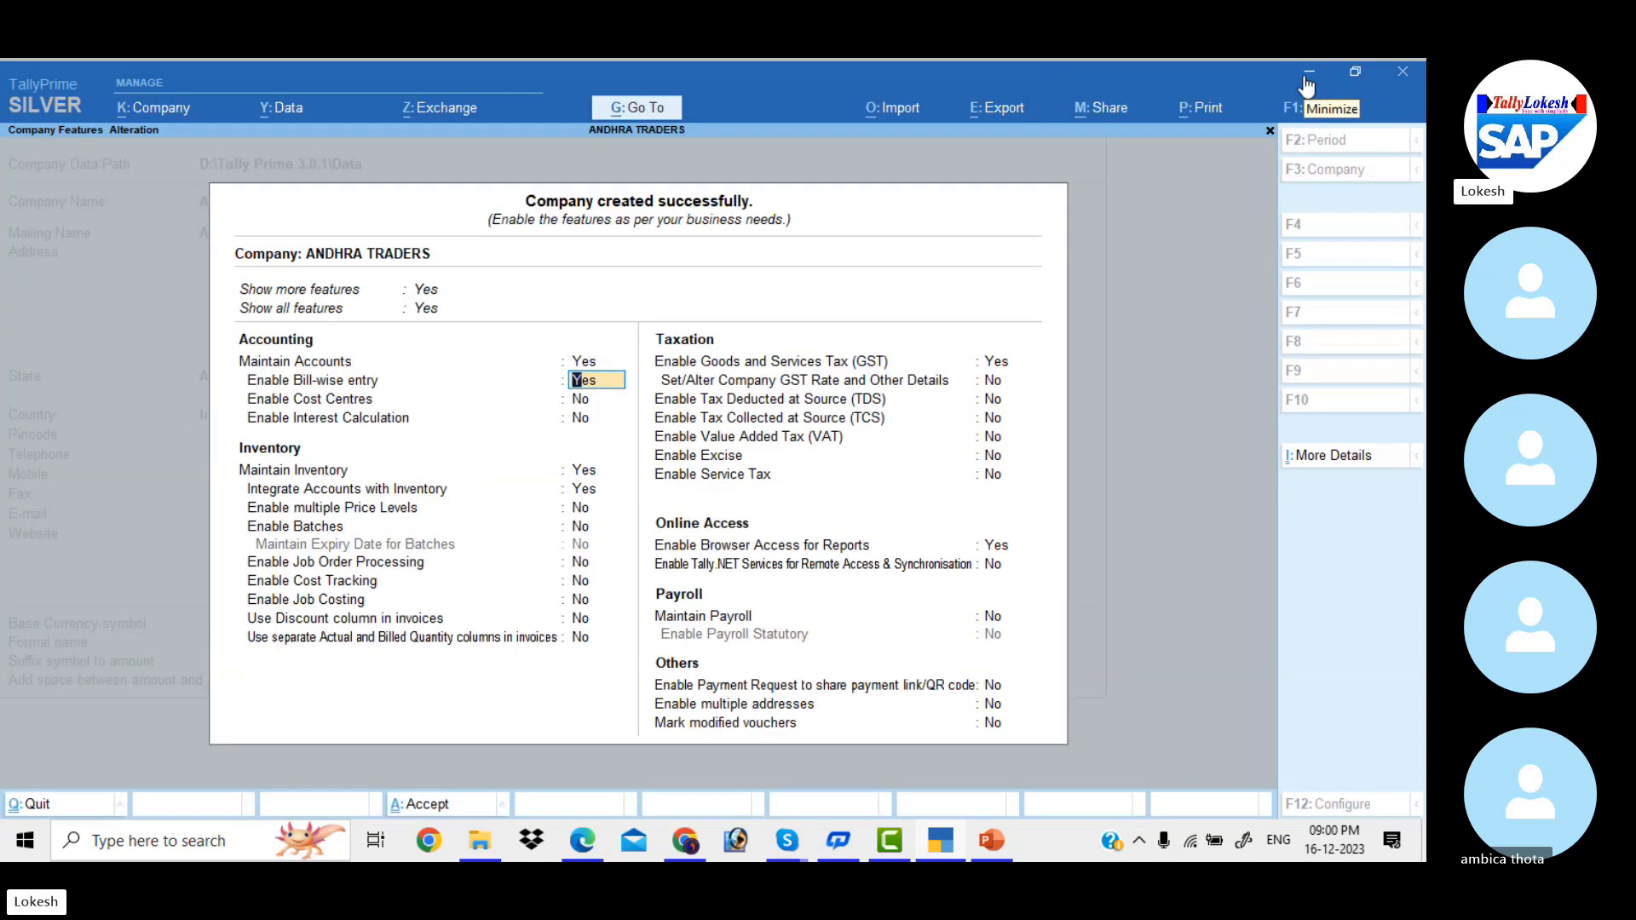
pyautogui.press('Return')
pyautogui.press('Return')
pyautogui.press('Return')
pyautogui.press('Return')
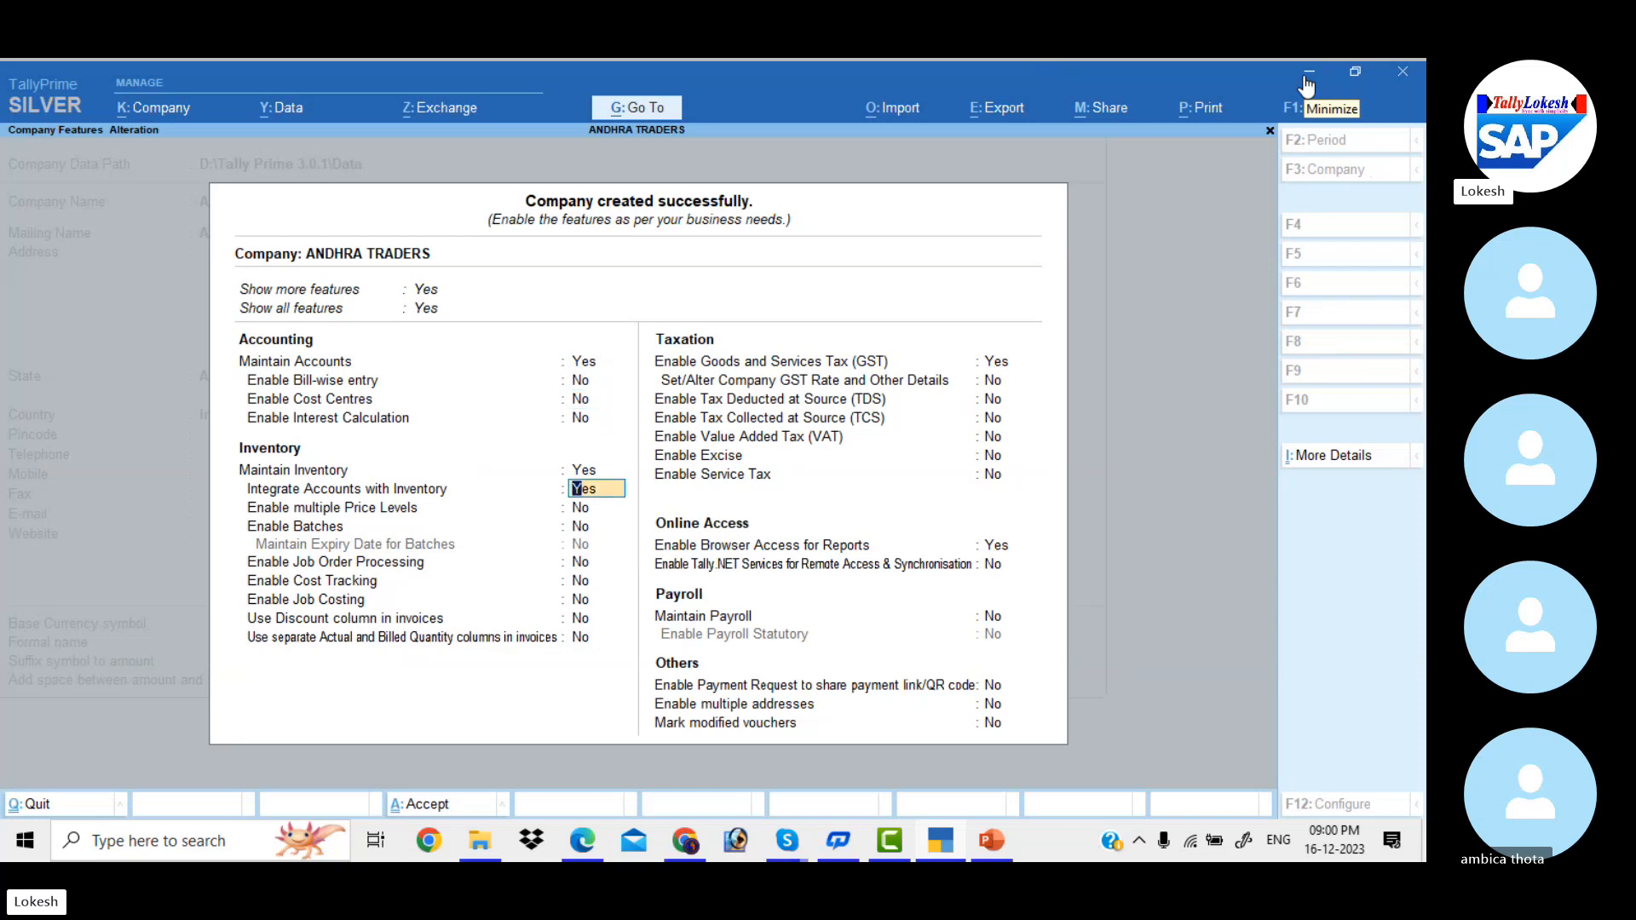
# Step: Turn off Goods and Services Tax (GST) in the company's taxation features, keeping the inventory features as they are
pyautogui.press('Up')
pyautogui.press('Return')
pyautogui.press('Down')
pyautogui.press('Down')
pyautogui.press('Down')
pyautogui.press('Down')
pyautogui.press('Down')
pyautogui.press('Down')
pyautogui.press('Down')
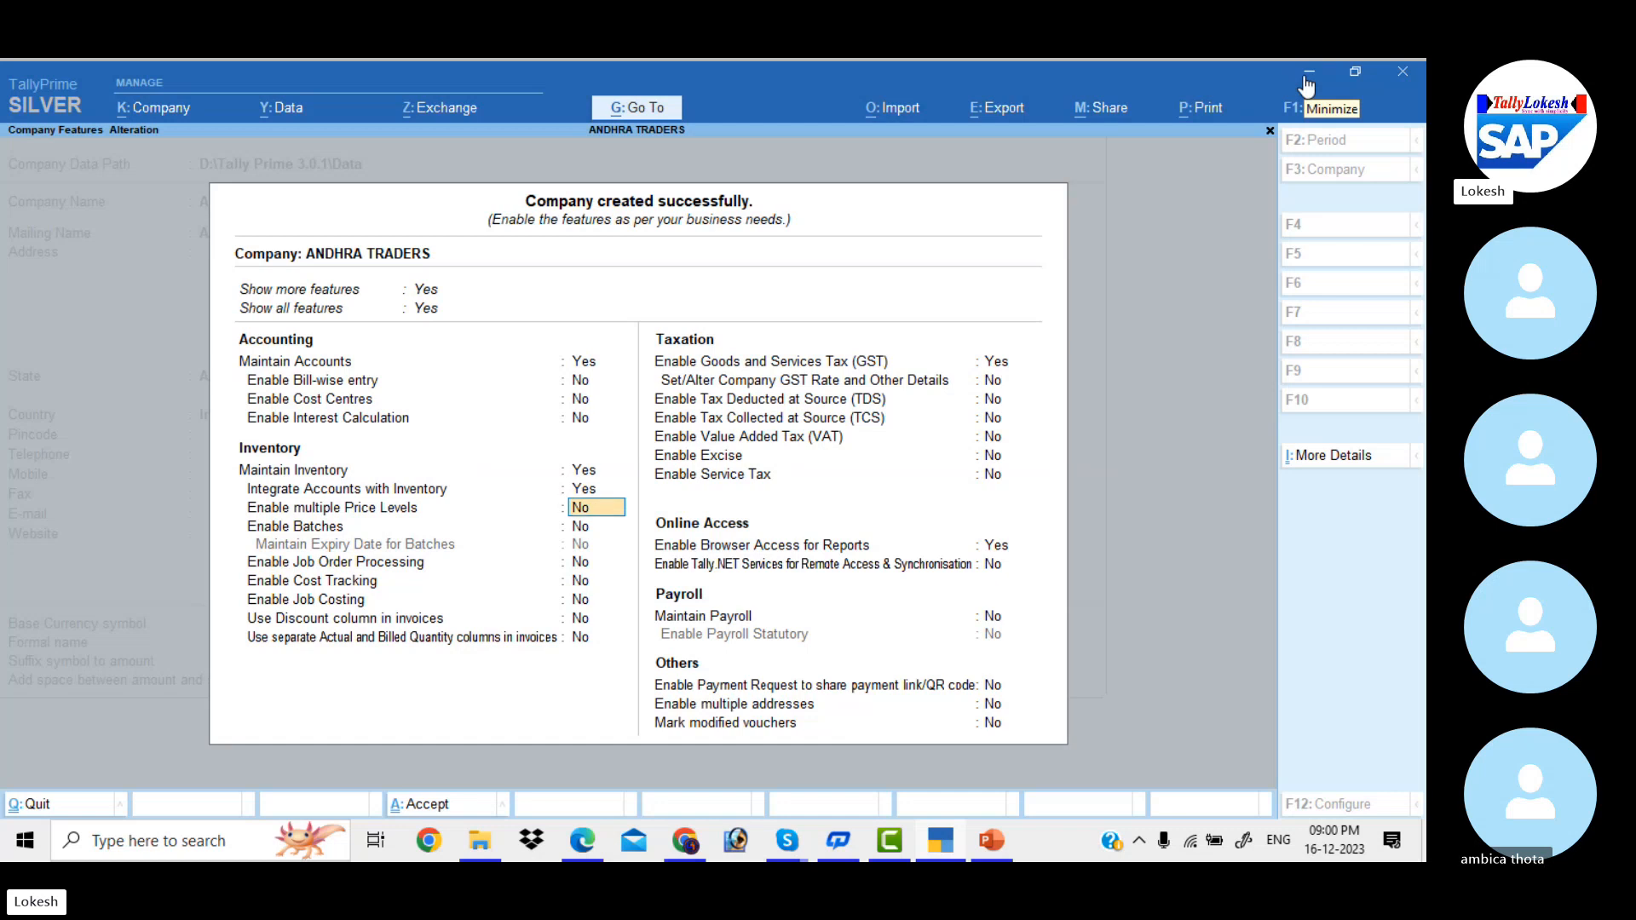
pyautogui.press('Down')
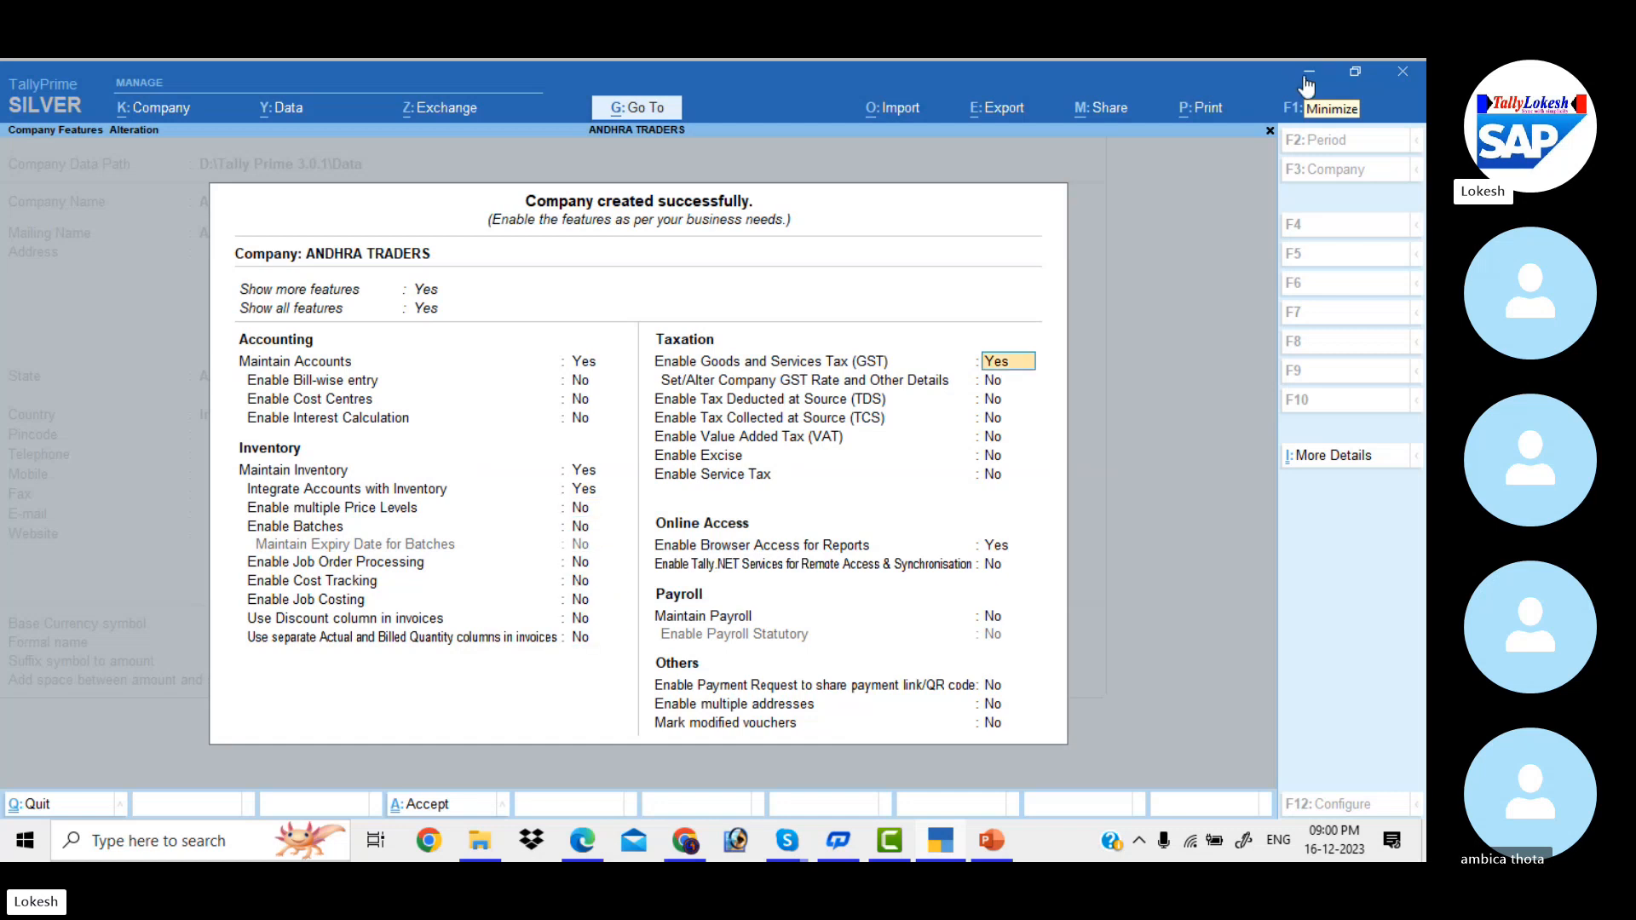
pyautogui.write('n')
pyautogui.press('Return')
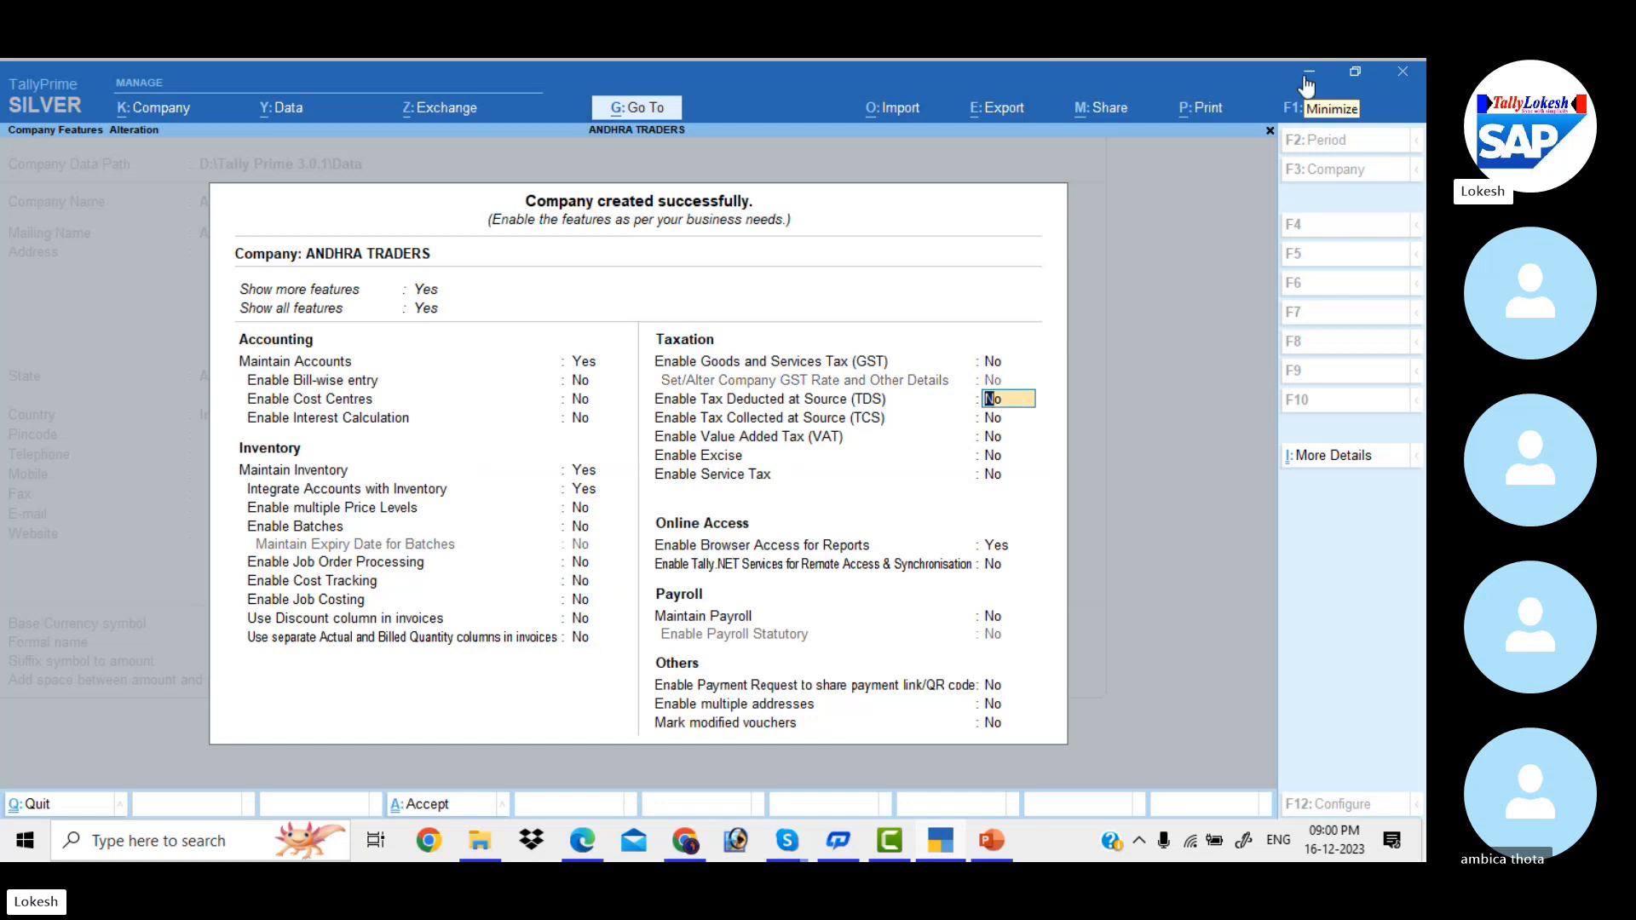
# Step: Enable Value Added Tax (VAT) for the company and accept its VAT details with the TIN and interstate sales tax number blank
pyautogui.press('Return')
pyautogui.press('Return')
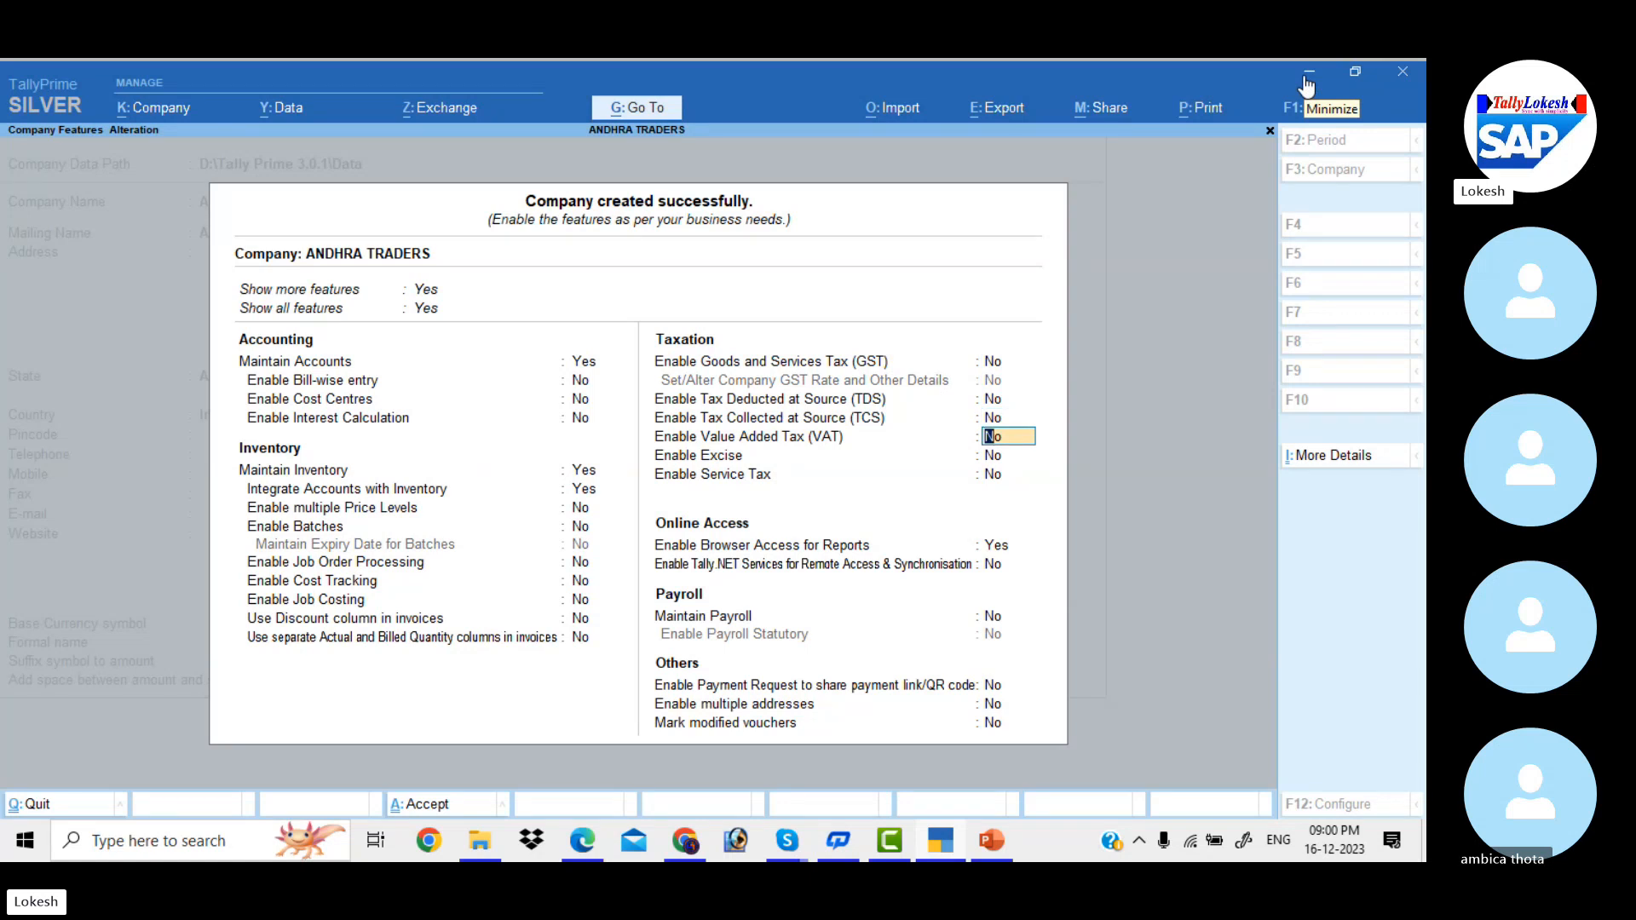
pyautogui.press('y')
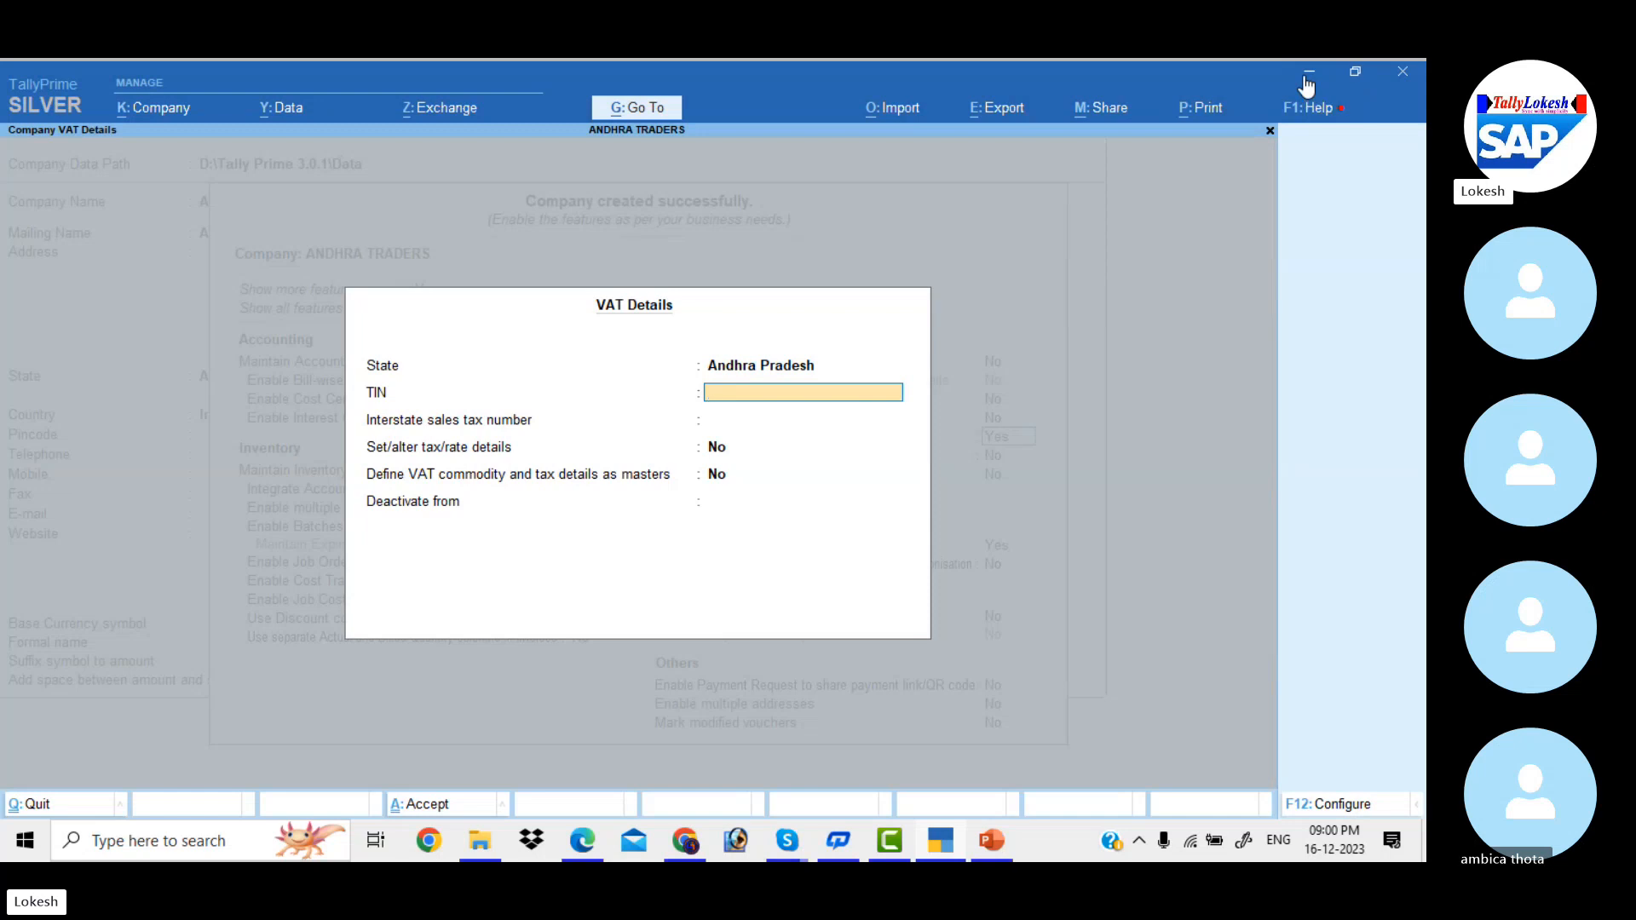
pyautogui.press('Return')
pyautogui.press('Return')
pyautogui.press('Return')
pyautogui.press('Return')
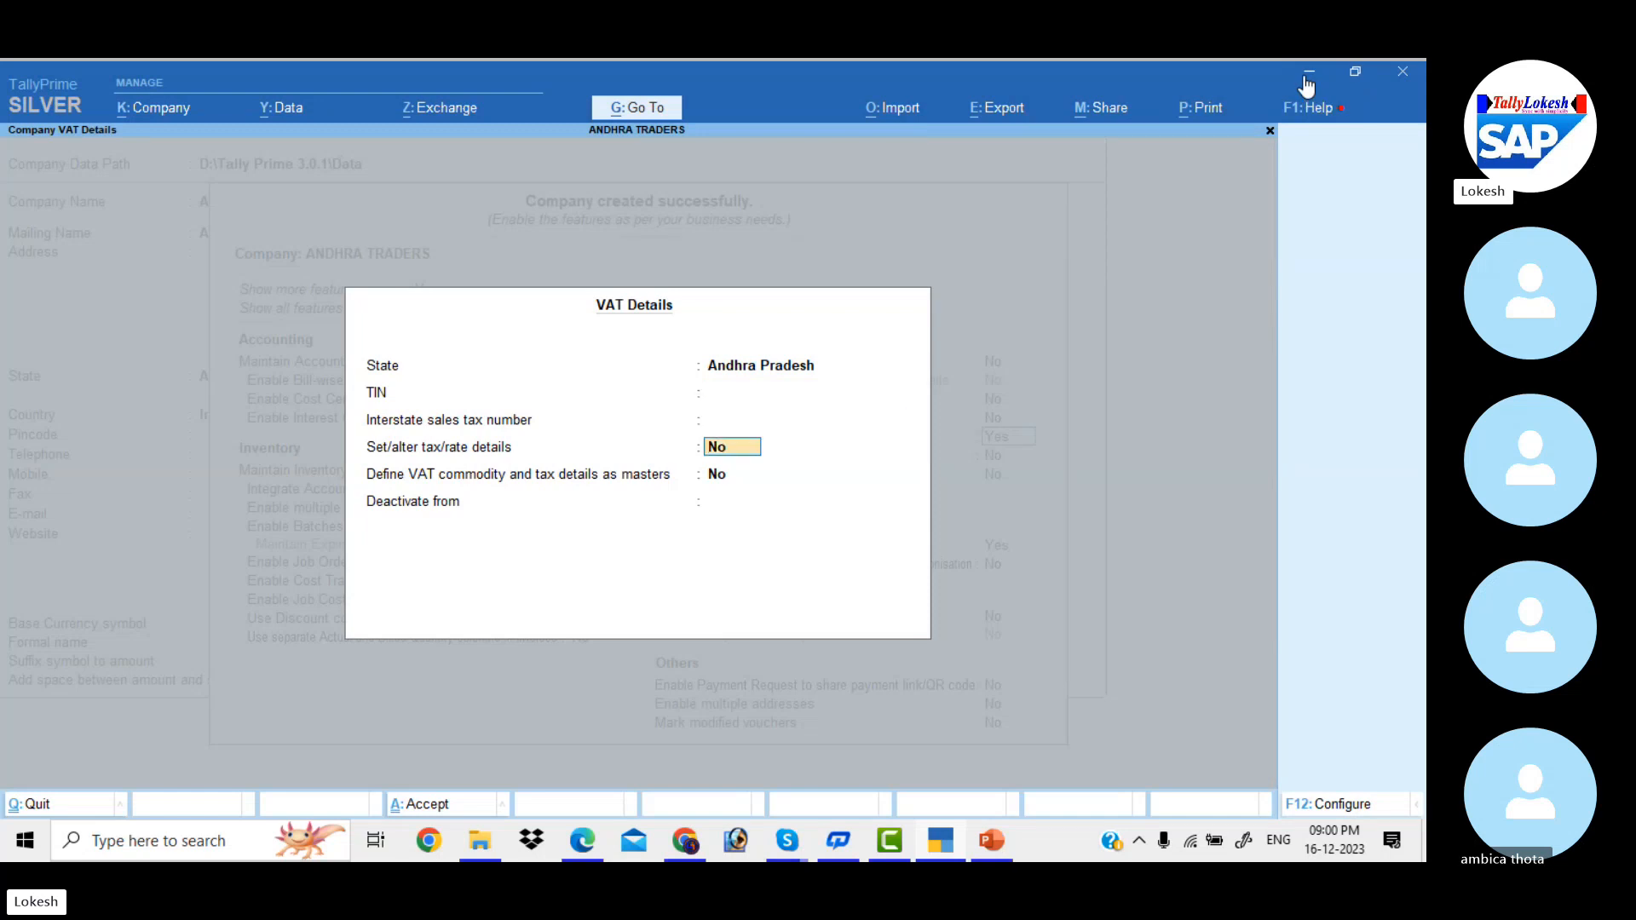
pyautogui.press('Return')
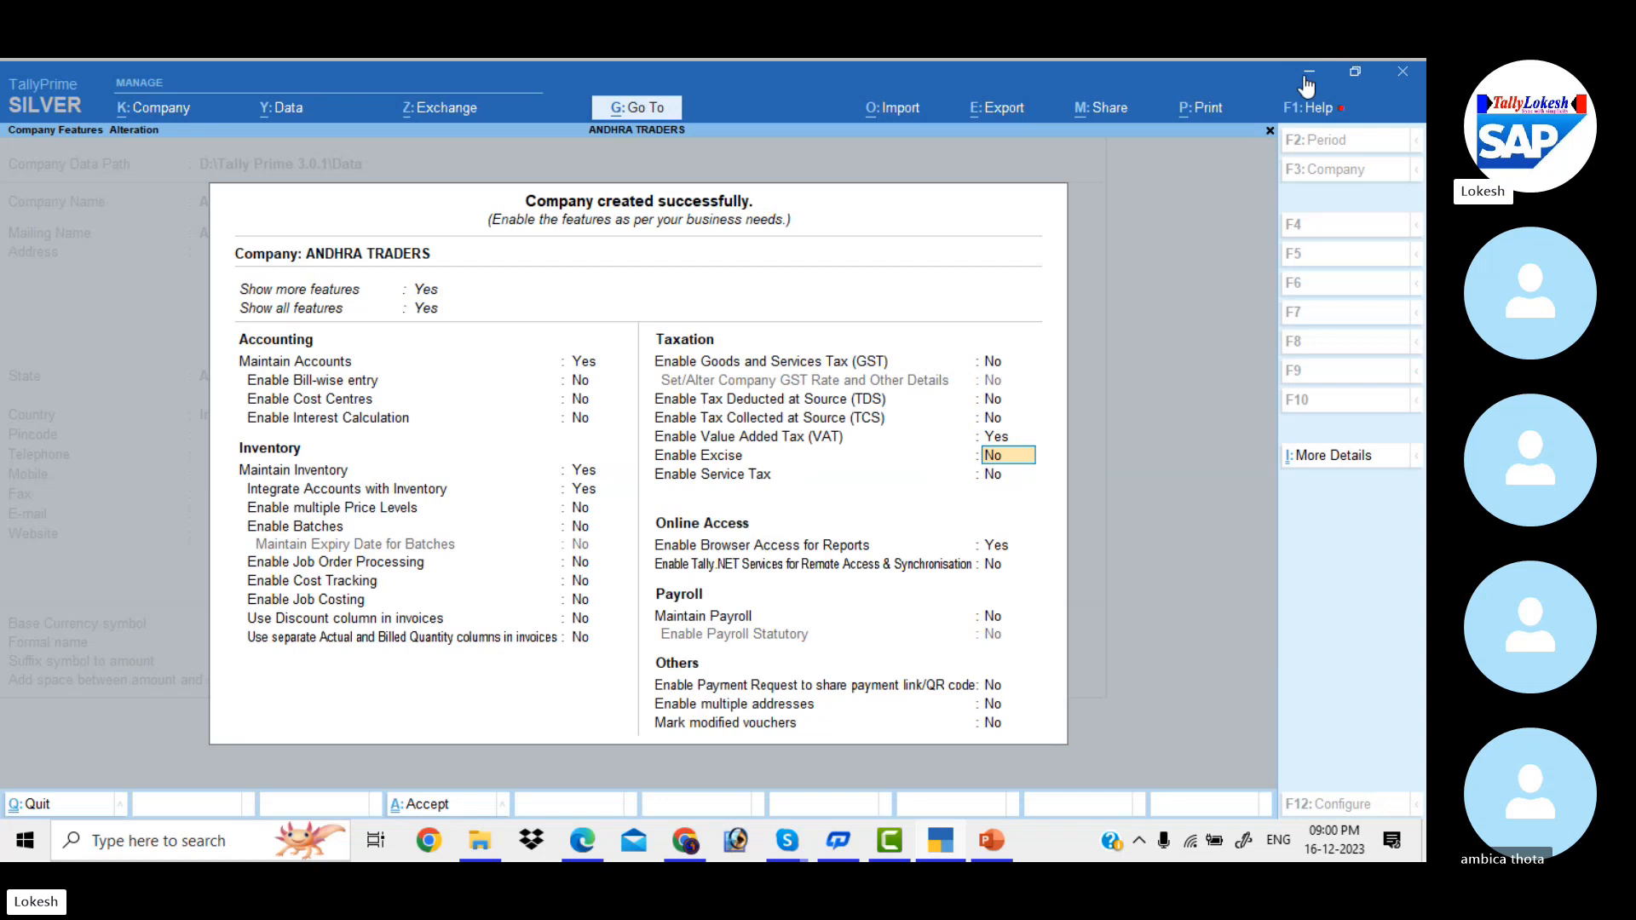
# Step: Turn off browser access for reports and save the company features
pyautogui.press('Return')
pyautogui.press('Return')
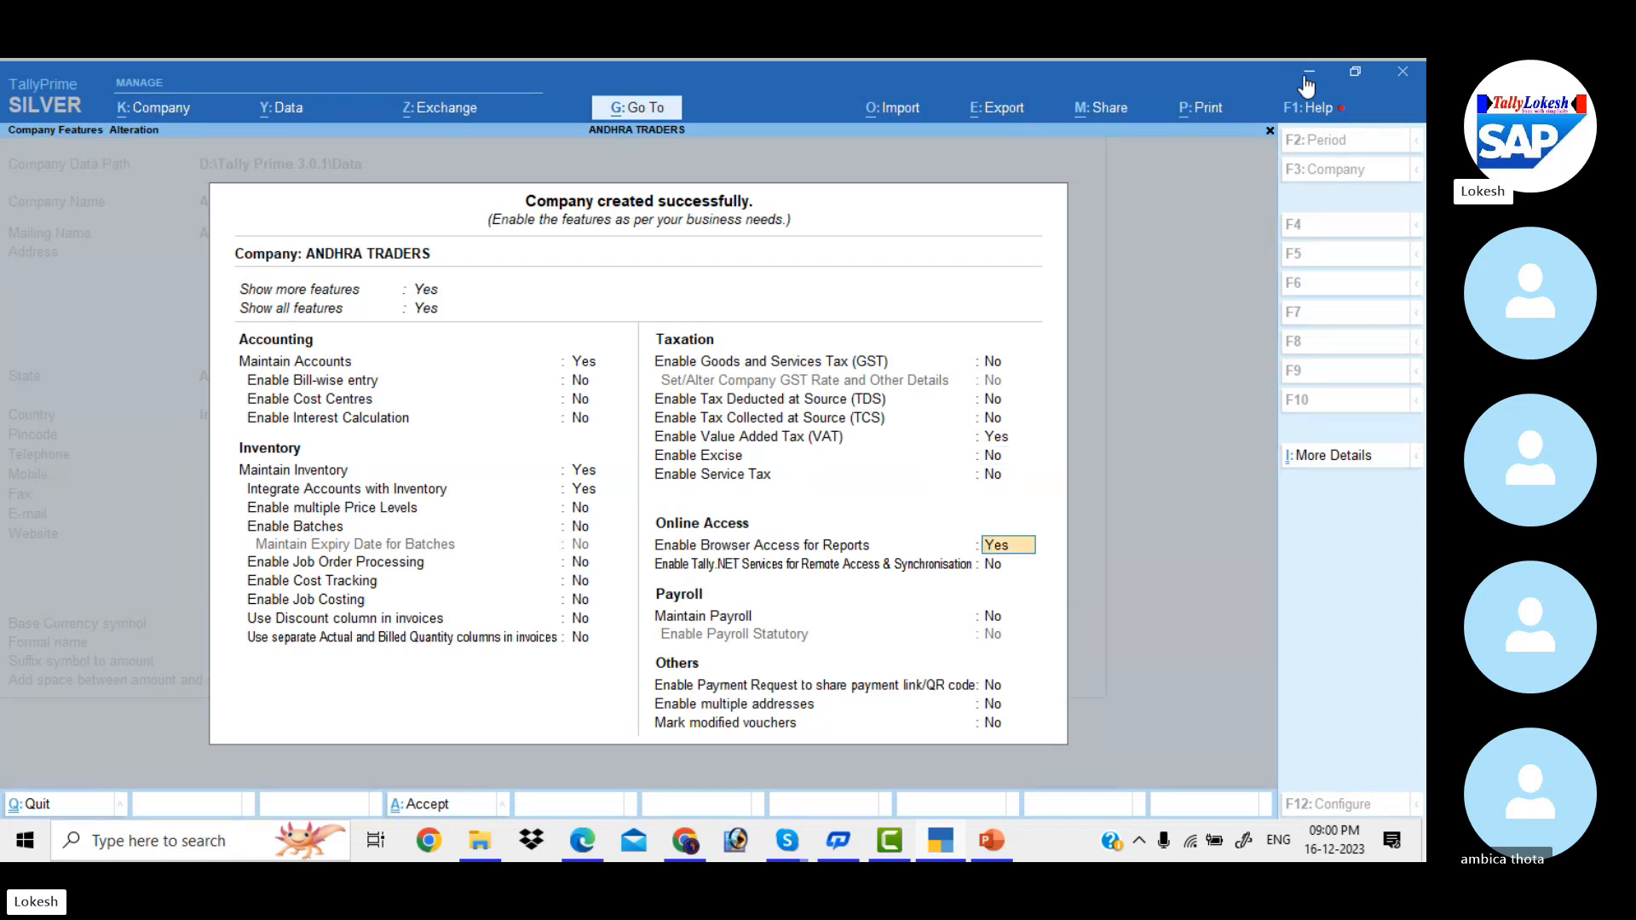
pyautogui.press('n')
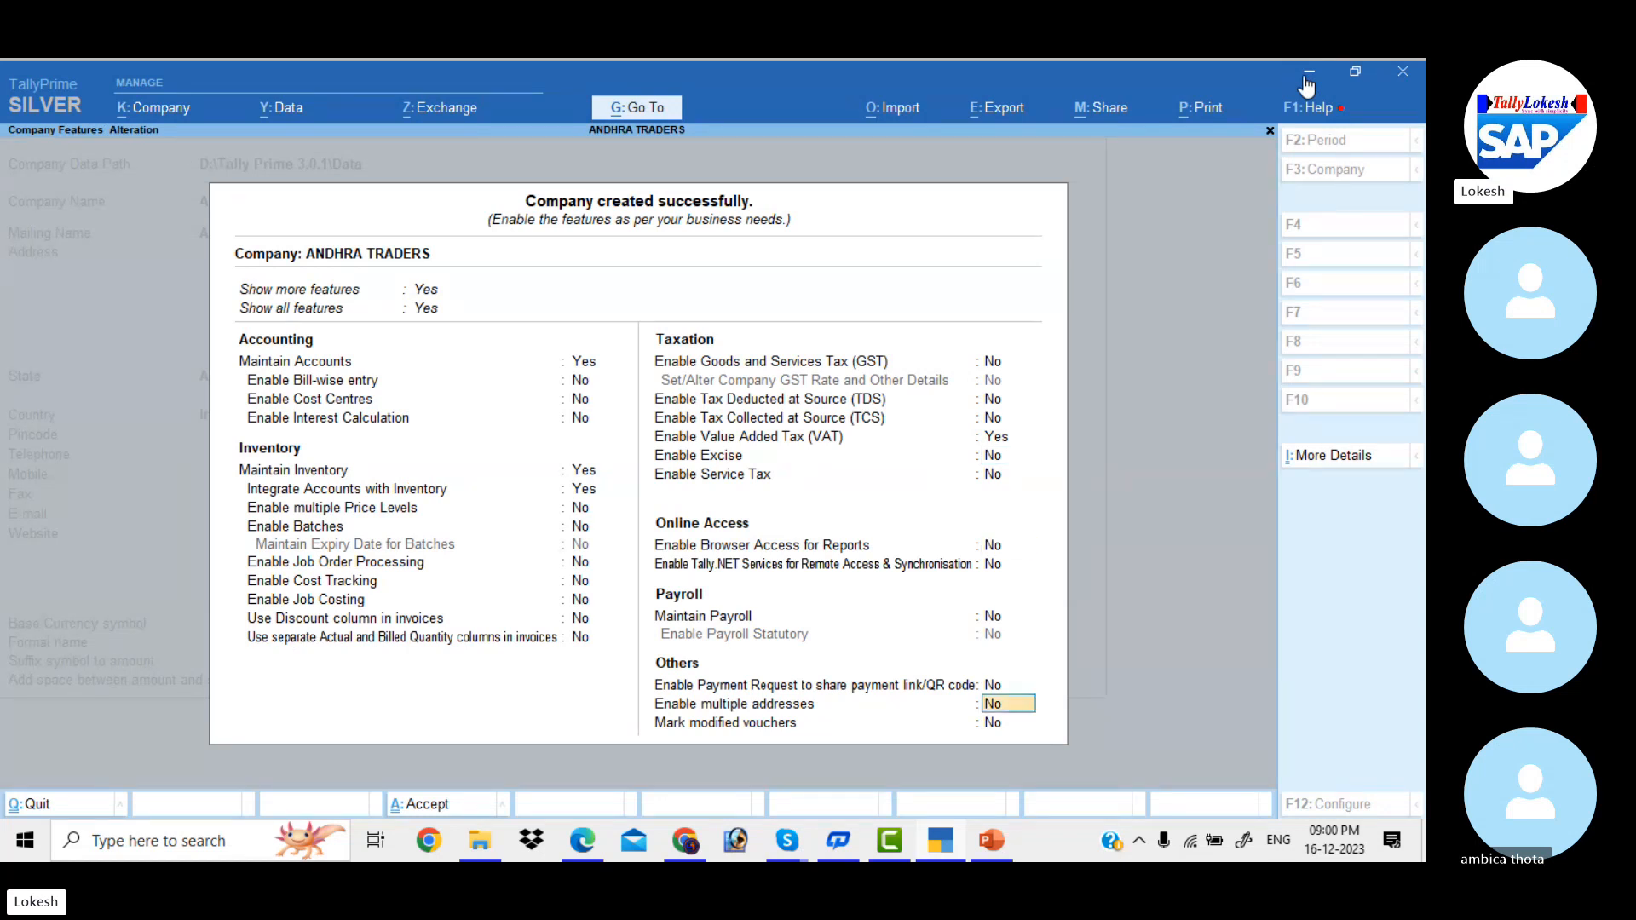
pyautogui.press('Return')
pyautogui.press('Return')
pyautogui.press('Return')
pyautogui.press('Return')
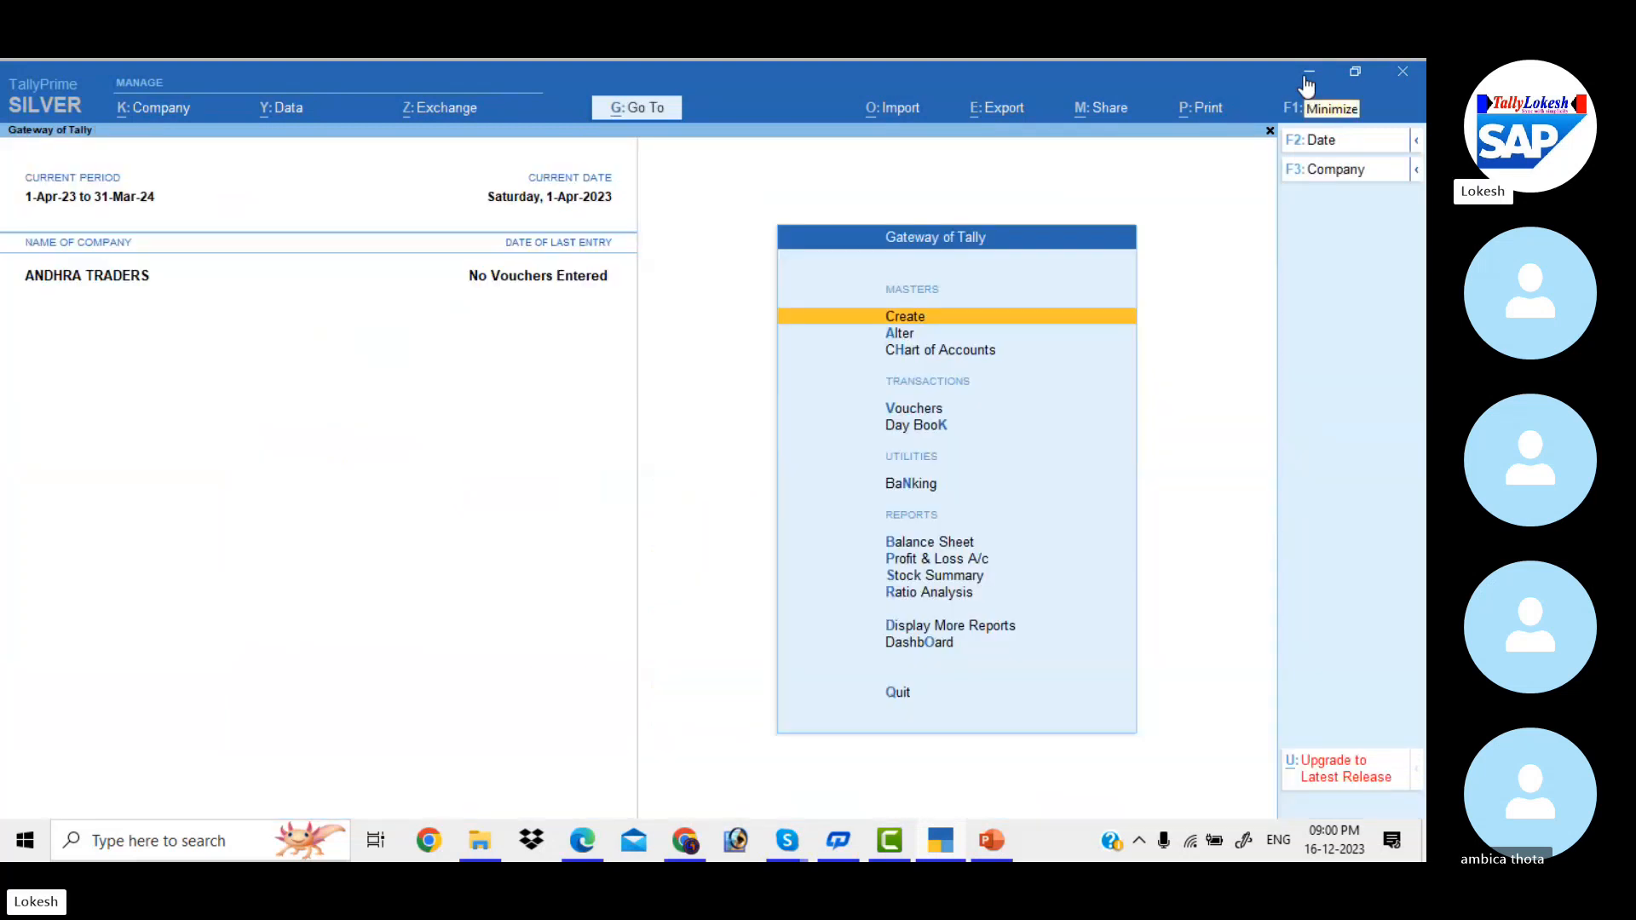
# Step: Create a ledger named Capital under the Capital Account group and save it
pyautogui.press('Return')
pyautogui.press('Down')
pyautogui.press('Return')
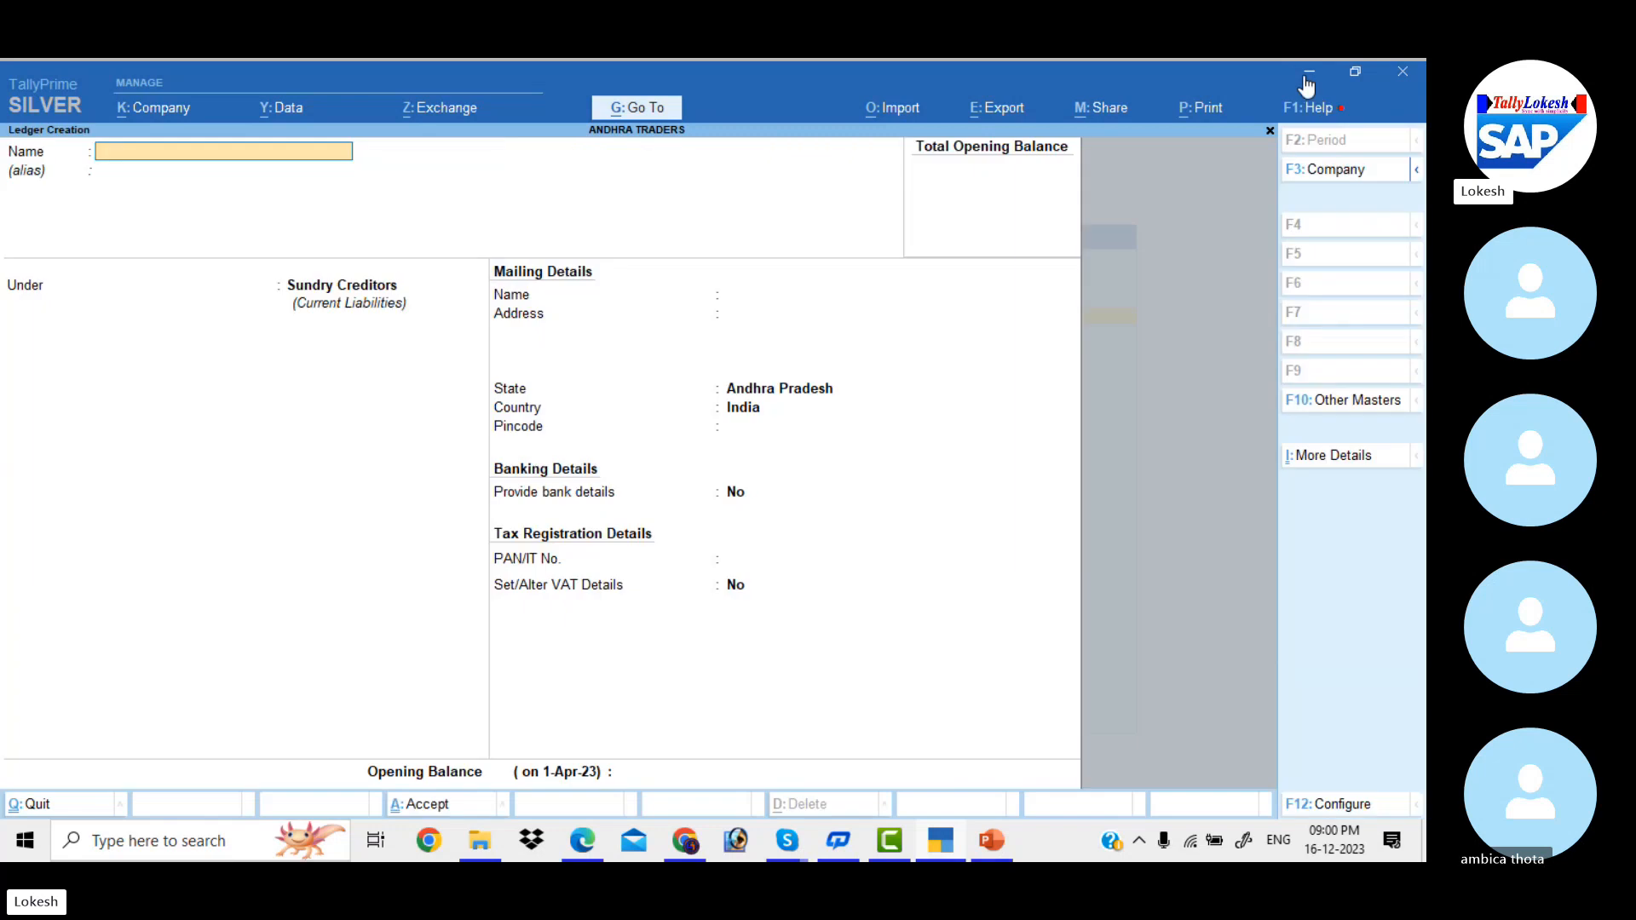
pyautogui.write('Capital')
pyautogui.press('Return')
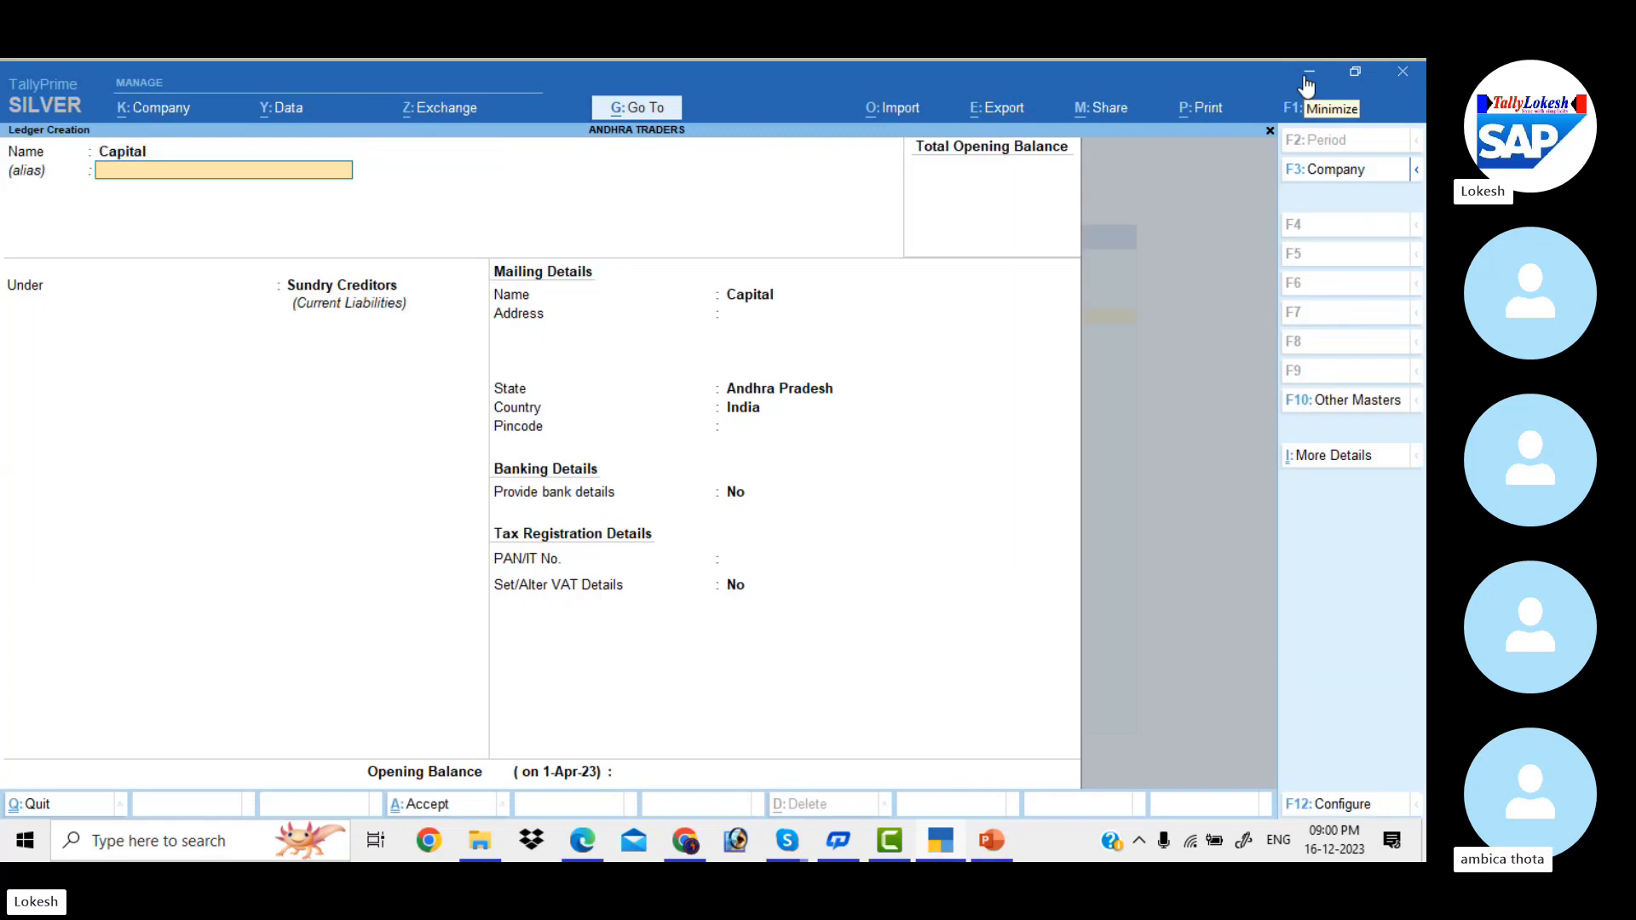
pyautogui.press('Return')
pyautogui.write('Ca')
pyautogui.press('Return')
pyautogui.press('Return')
pyautogui.press('Return')
pyautogui.press('Return')
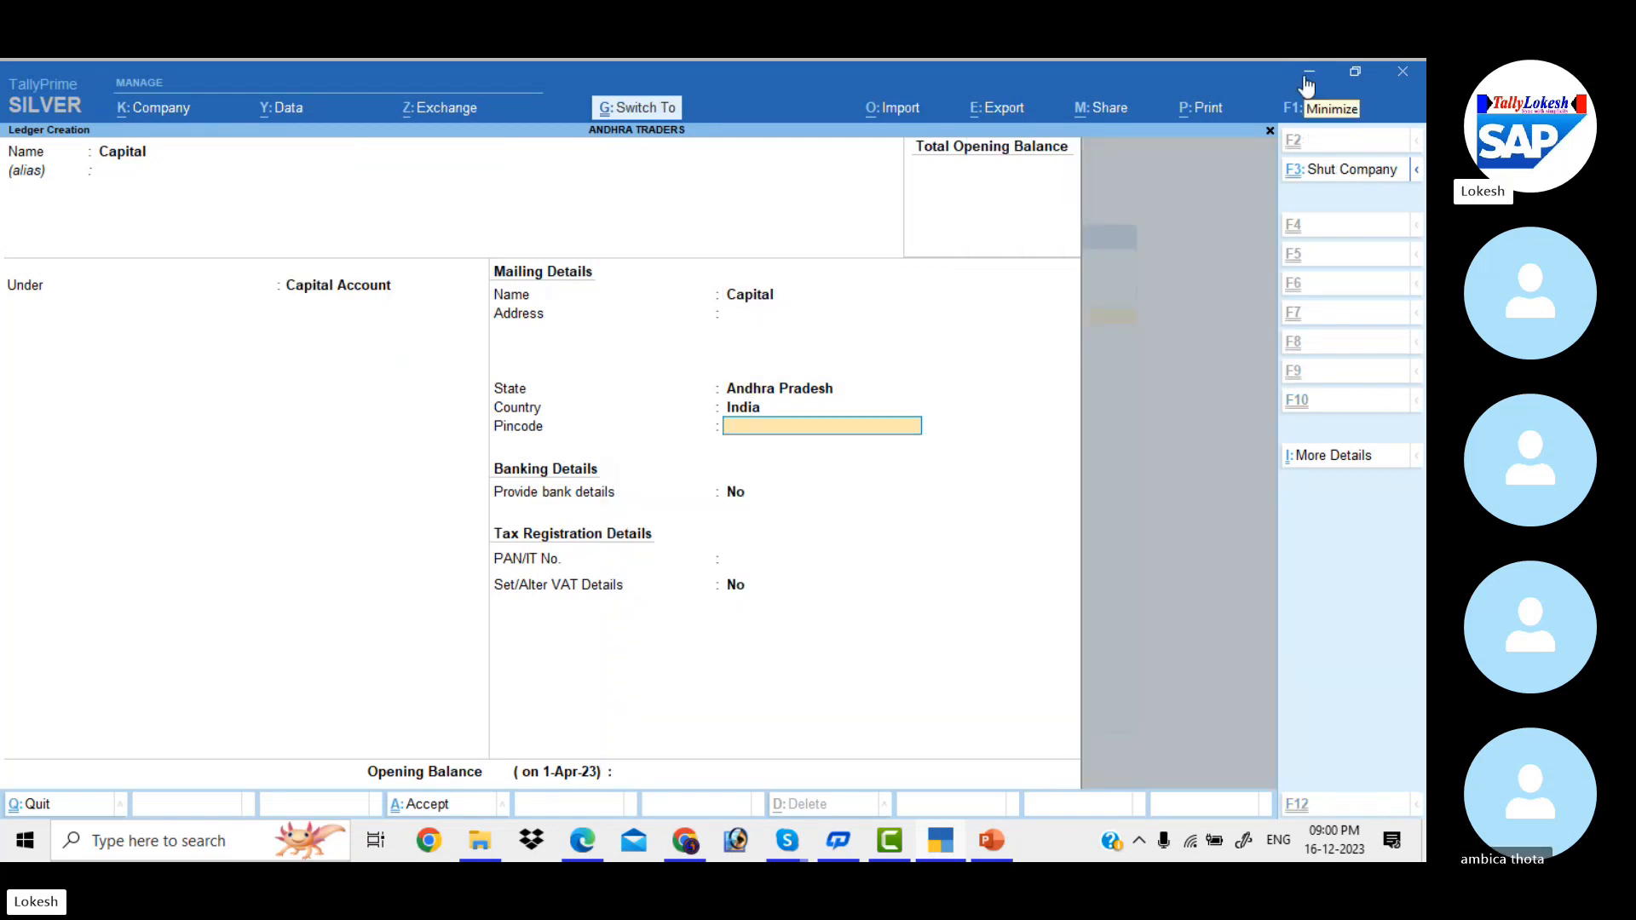
pyautogui.hotkey('ctrl', 'a')
# Step: Start a new ledger named Purchase 5% and place it under Purchase Accounts
pyautogui.write('Purcha')
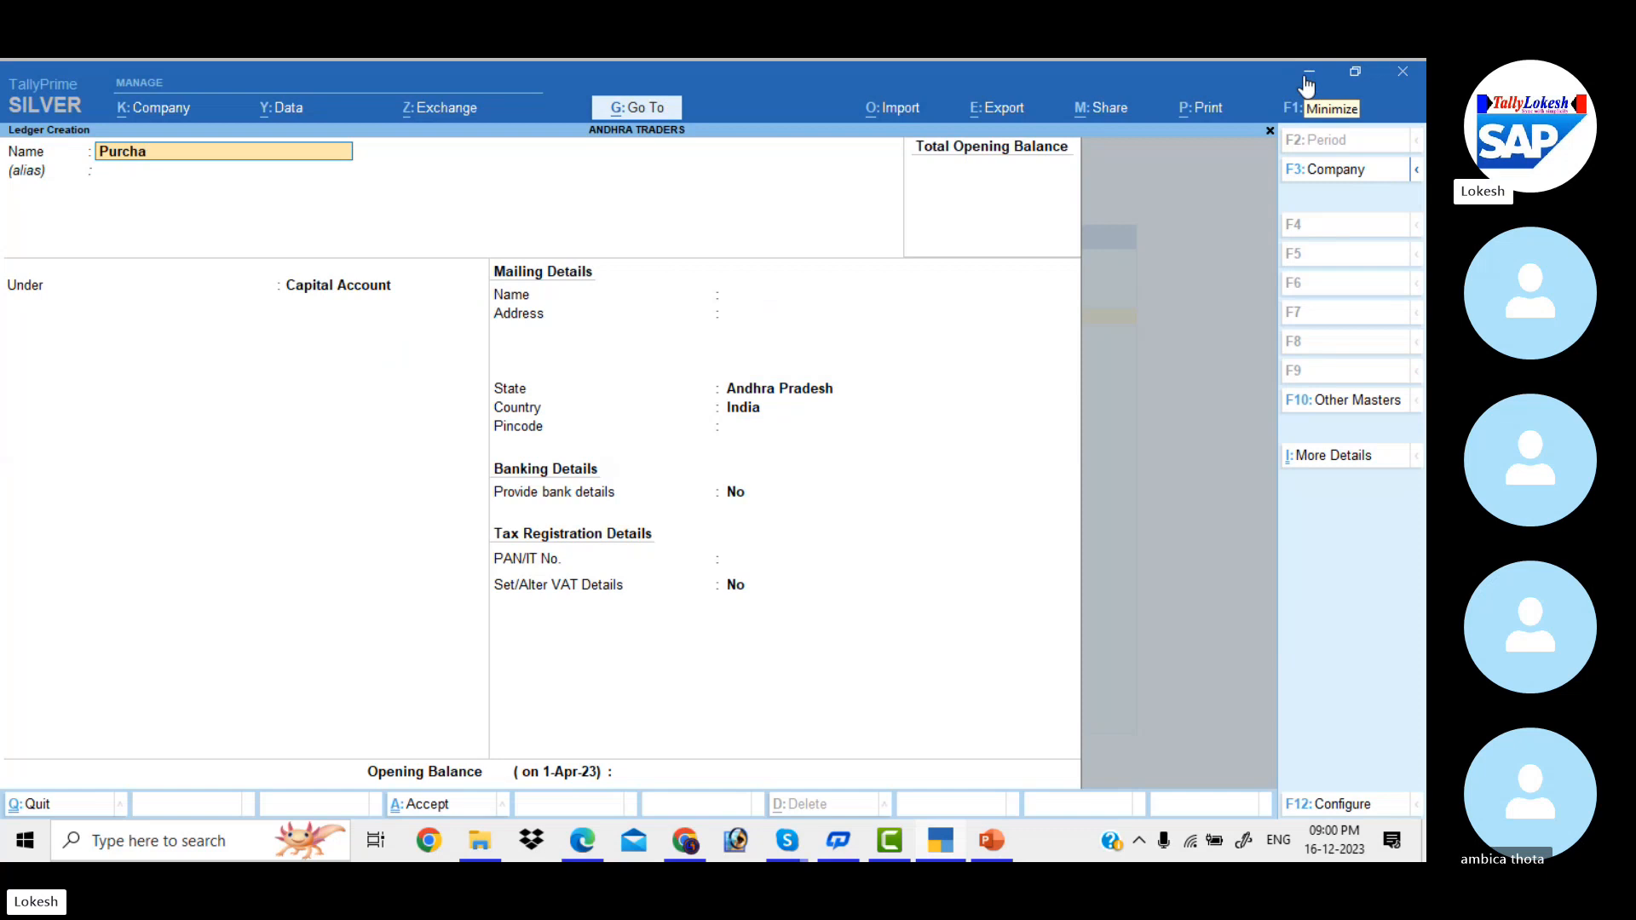
pyautogui.write('se 5%')
pyautogui.press('Return')
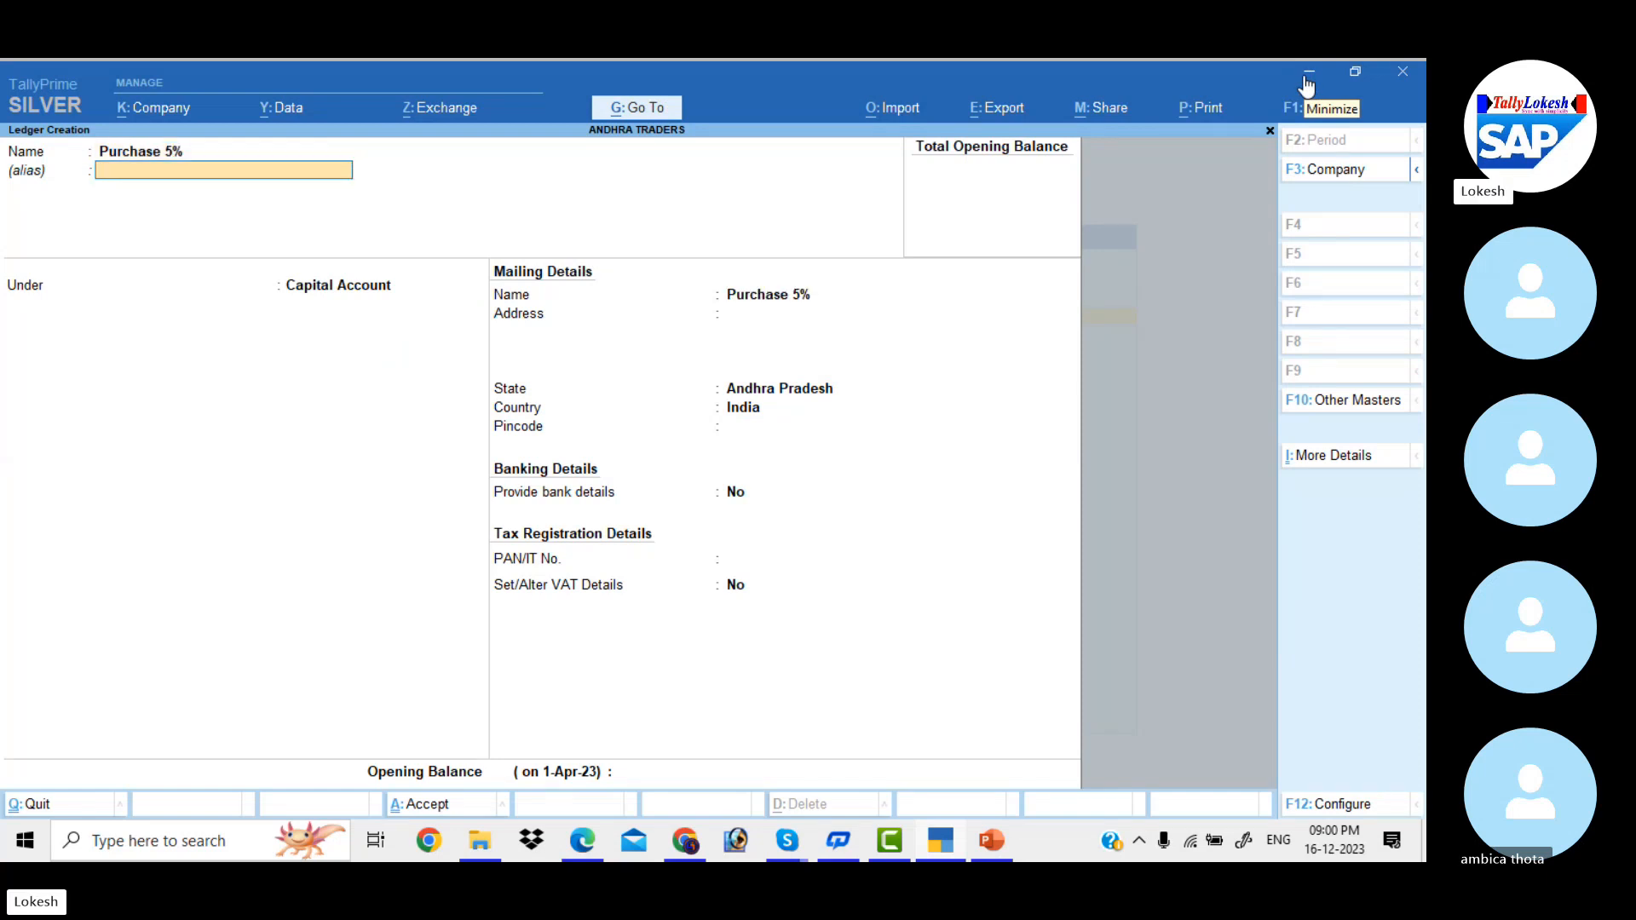
pyautogui.press('Return')
pyautogui.write('P')
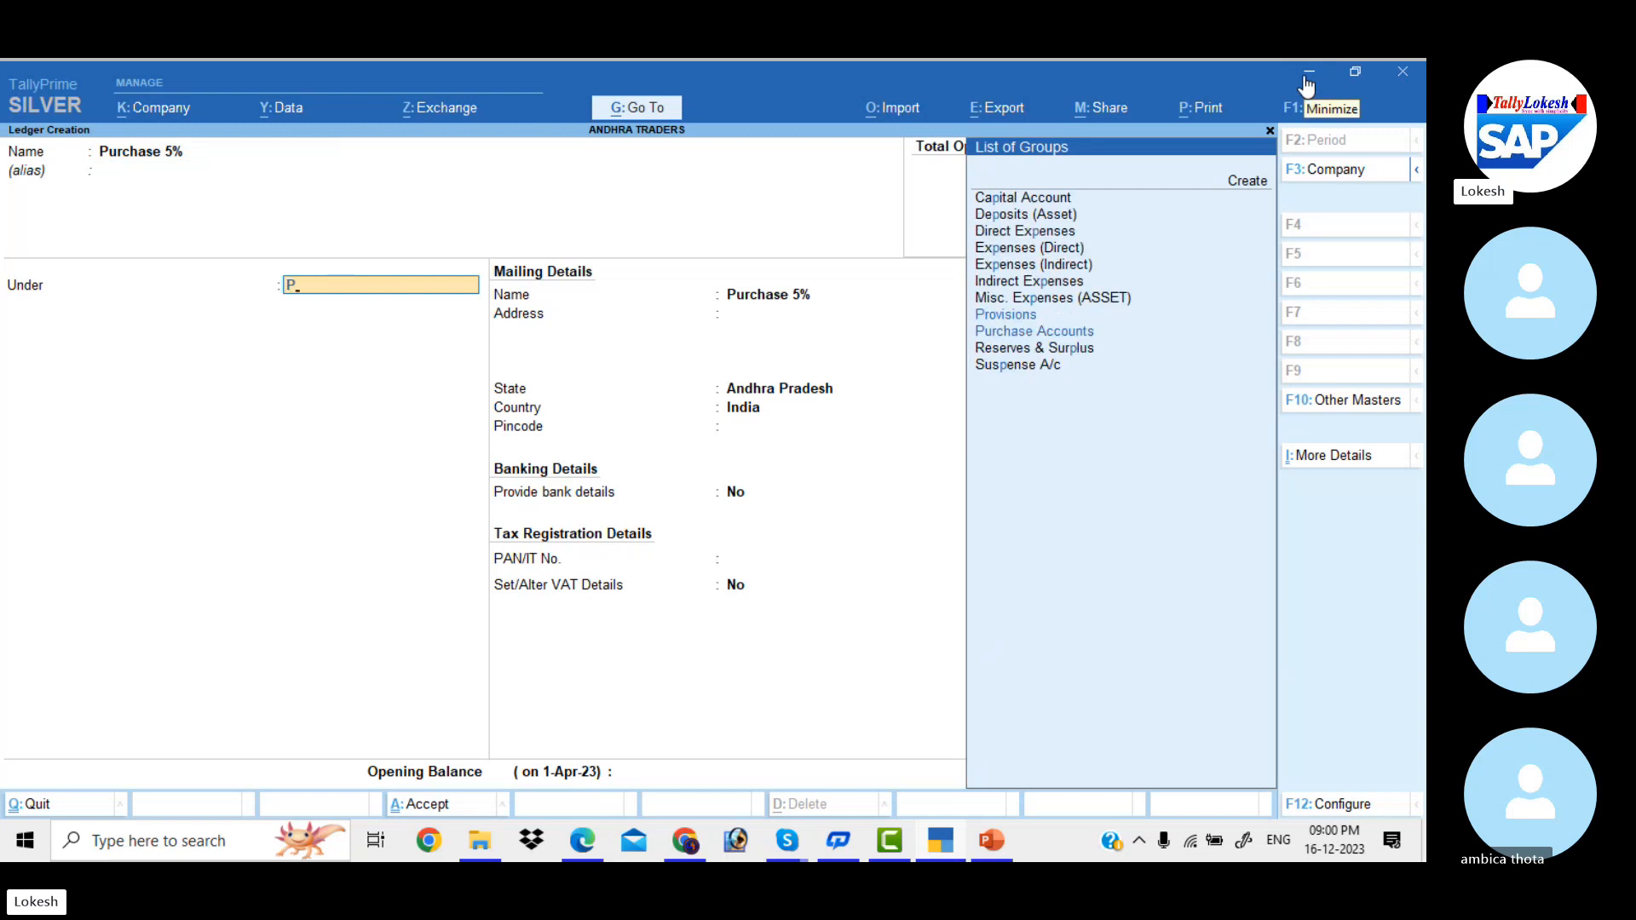
pyautogui.press('Down')
pyautogui.press('Down')
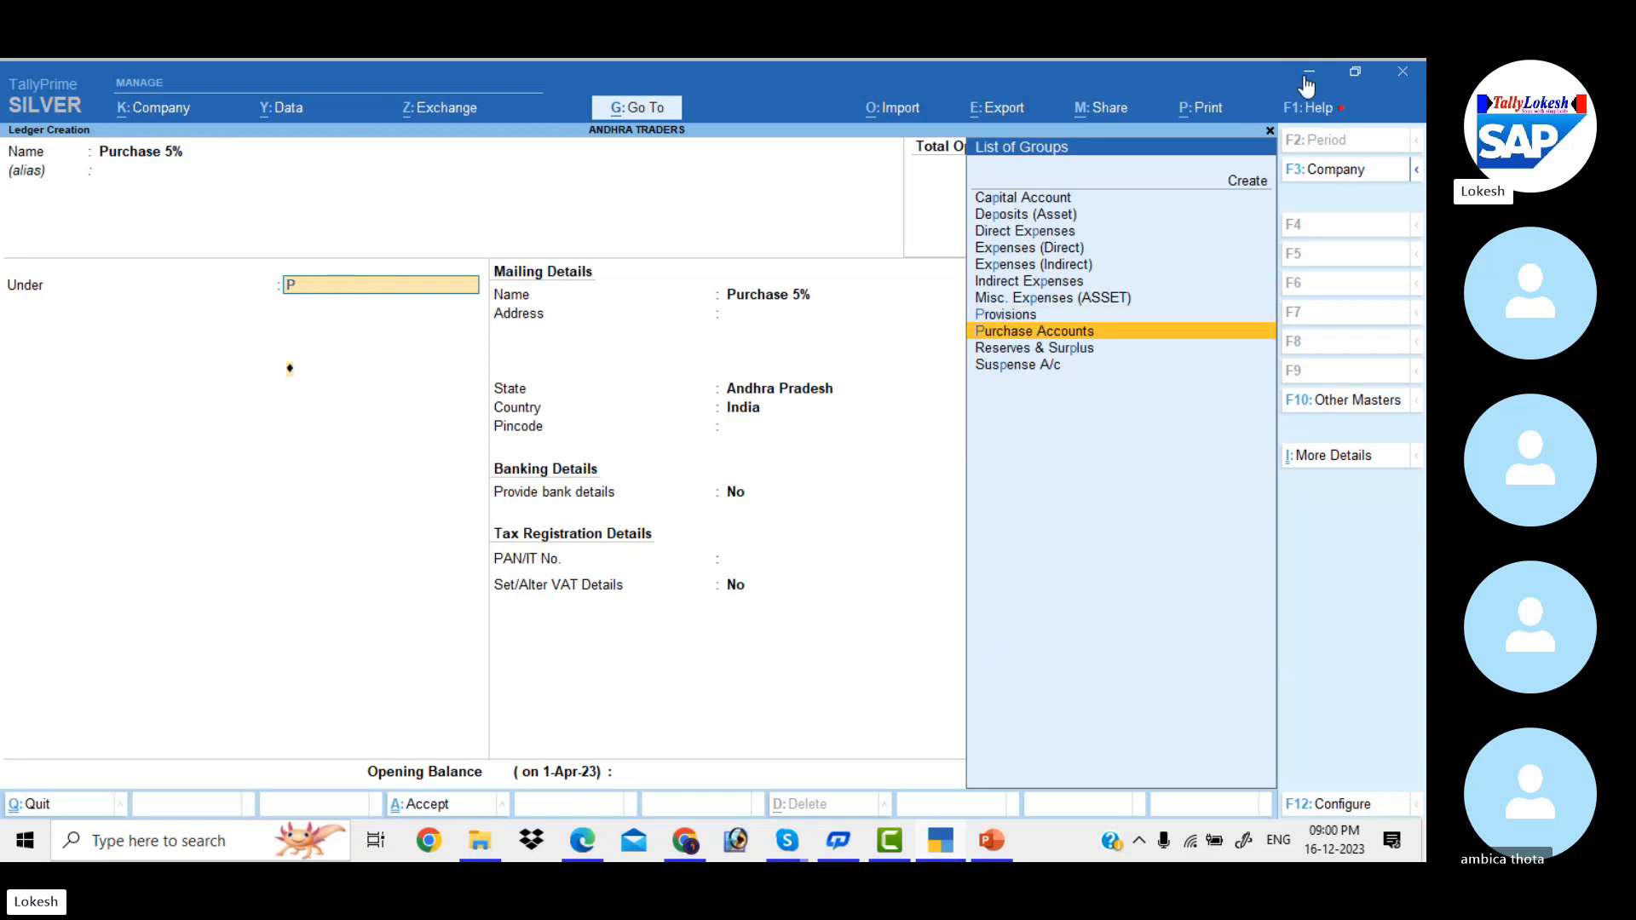
pyautogui.press('Return')
# Step: Set the VAT rate of the Purchase 5% ledger to 5% in its VAT details and save the ledger
pyautogui.press('Return')
pyautogui.press('Return')
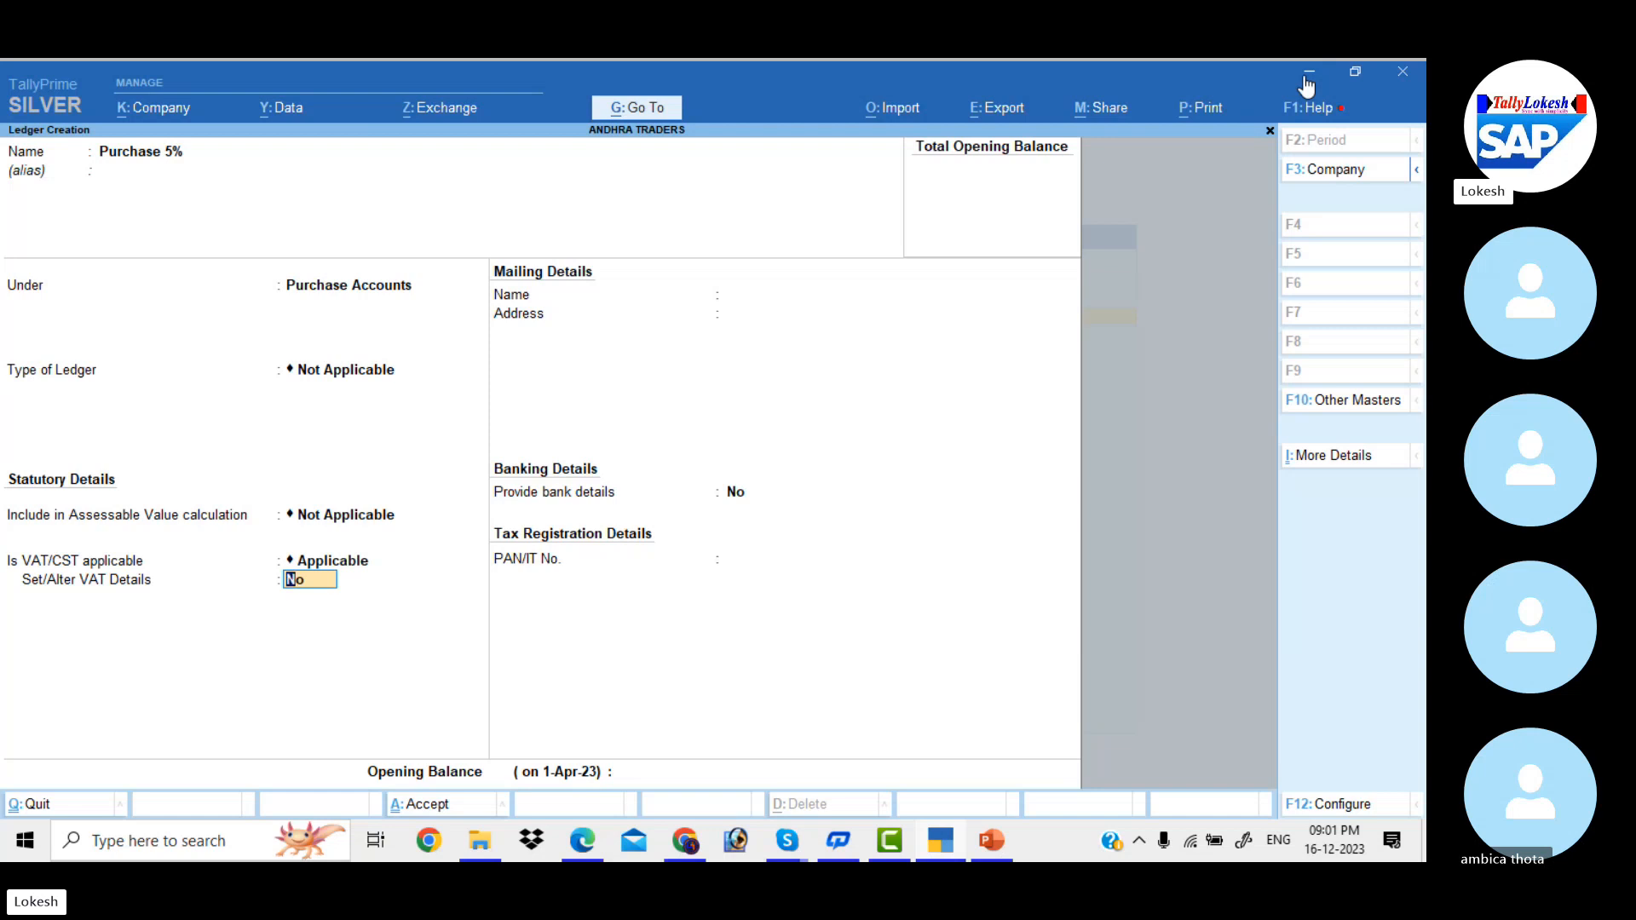
pyautogui.press('y')
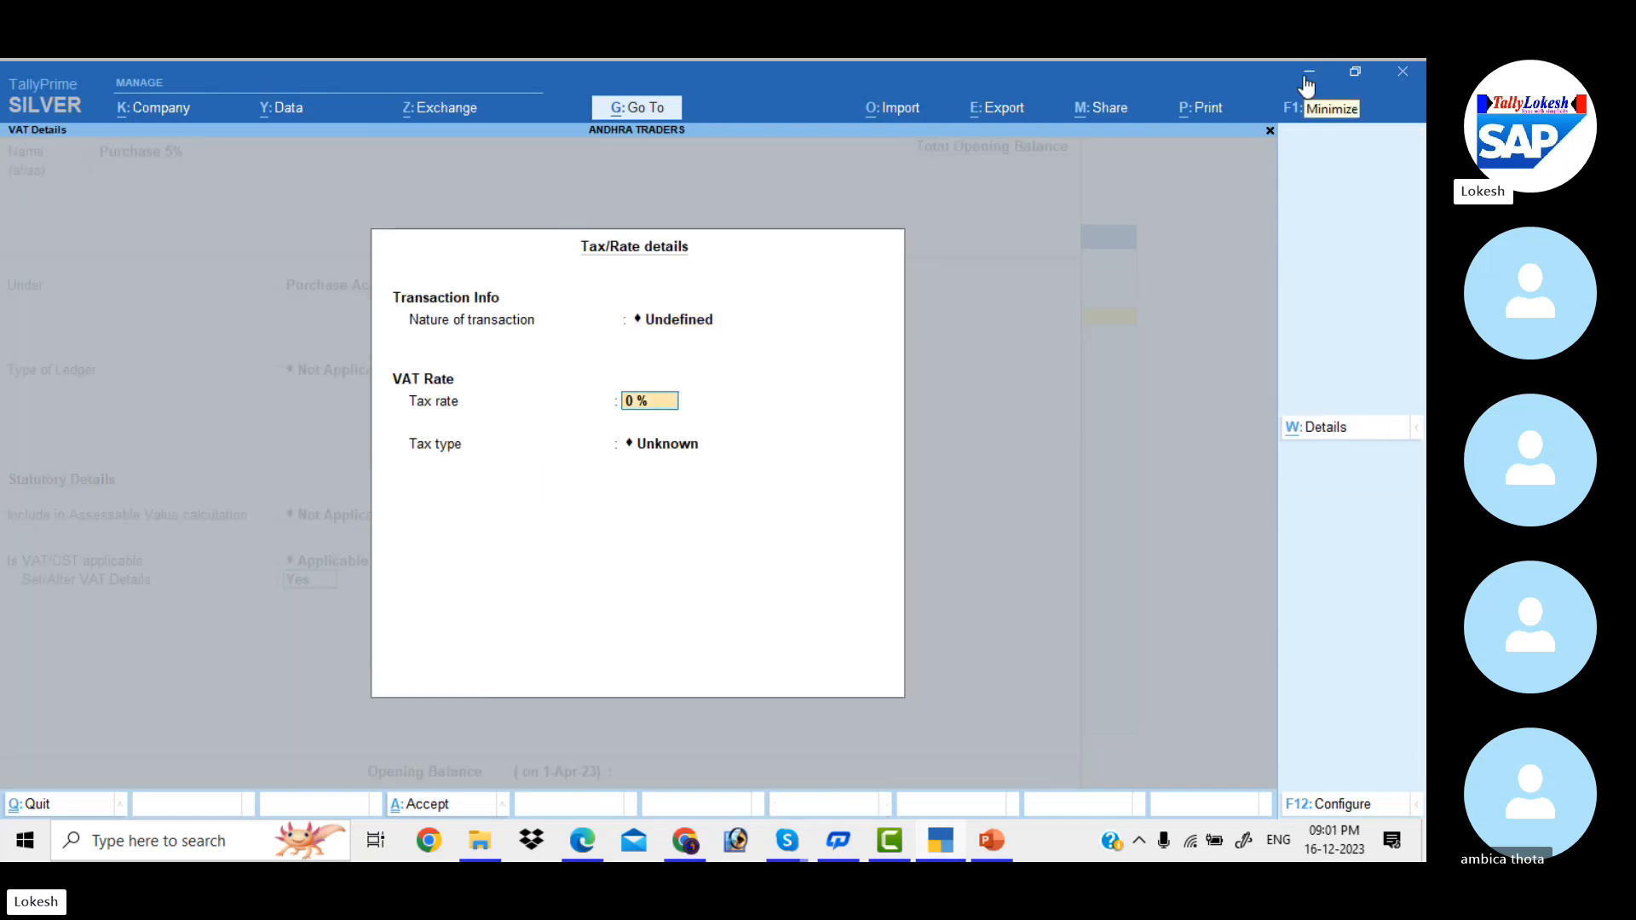
pyautogui.write('5')
pyautogui.press('Return')
pyautogui.press('Return')
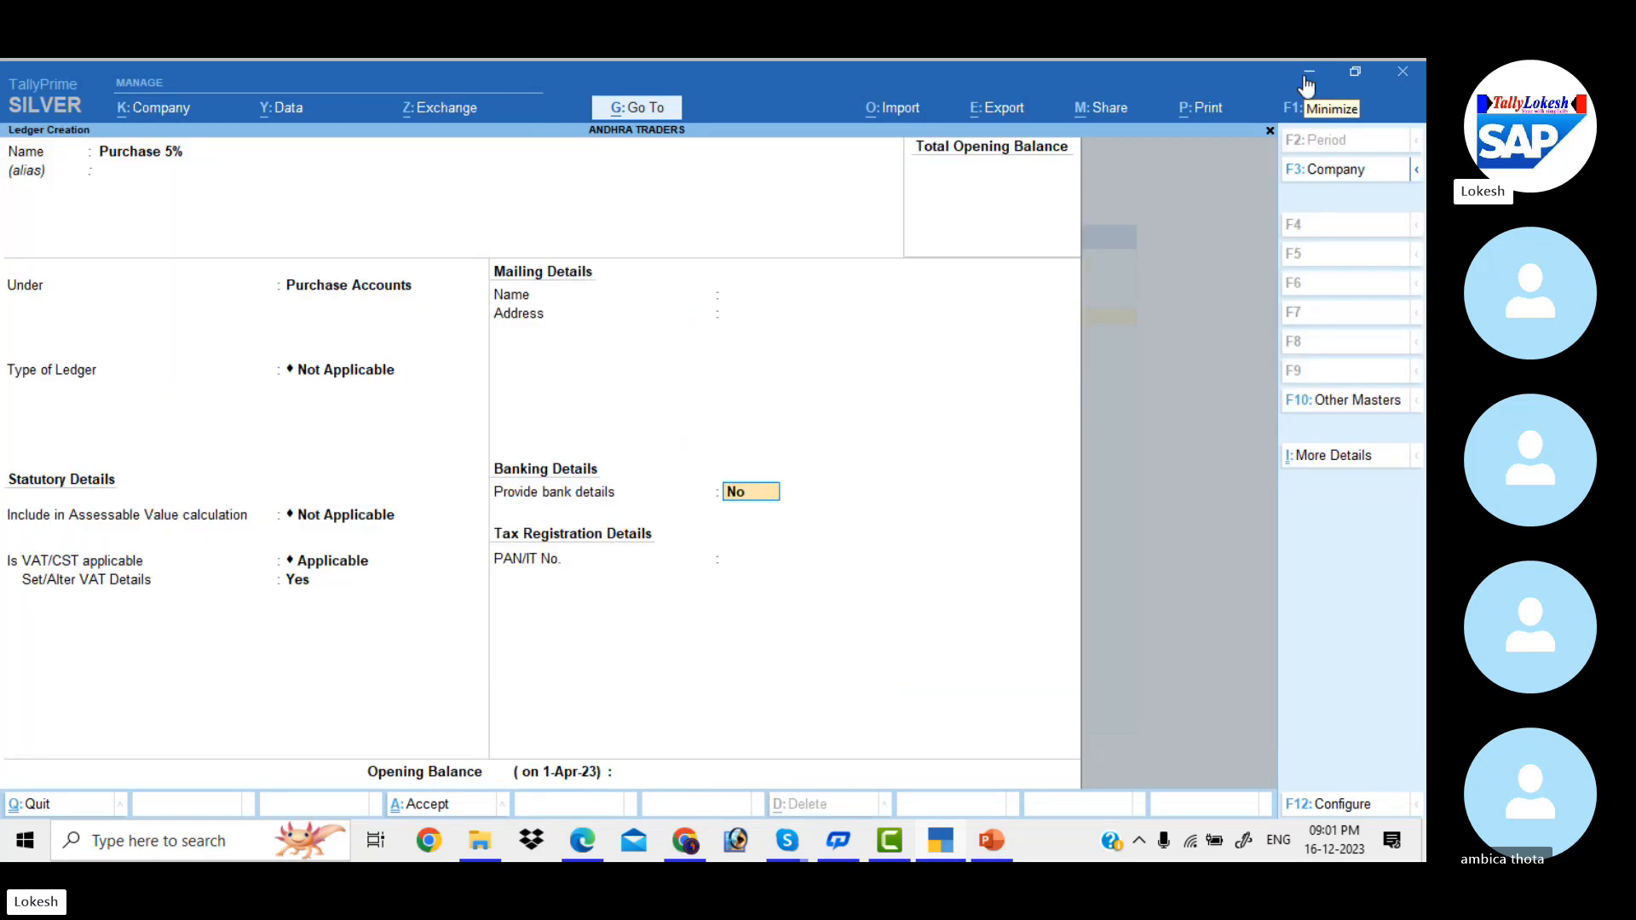
pyautogui.press('Return')
pyautogui.press('Return')
pyautogui.press('Return')
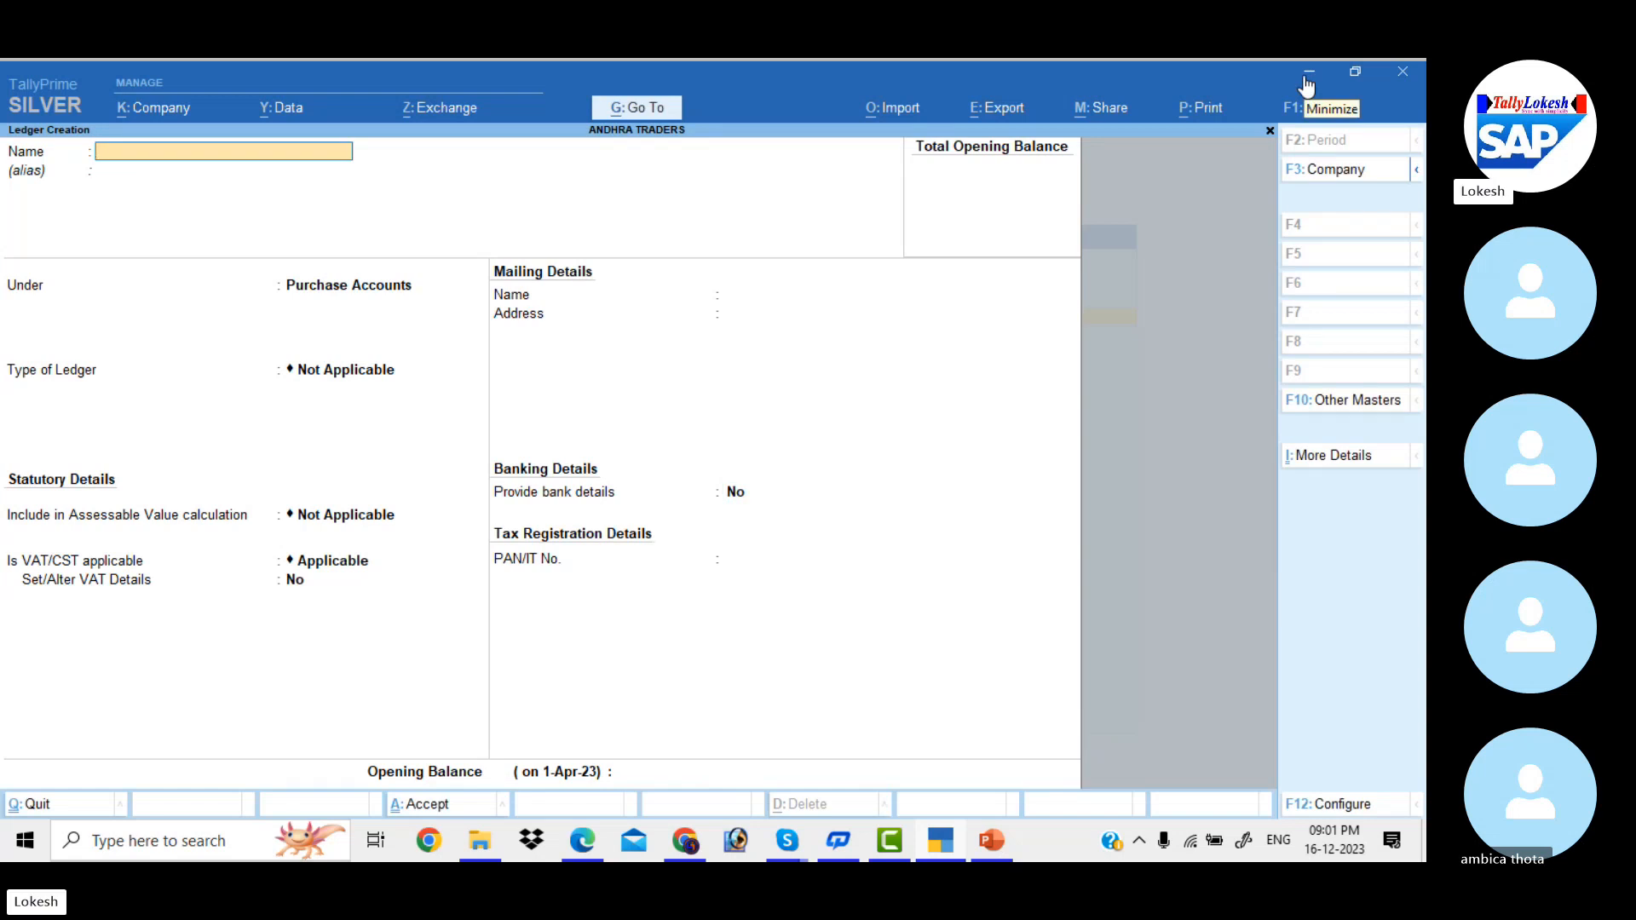
# Step: Start a new ledger named Kavya Traders under Sundry Creditors, keeping Andhra Pradesh as the state and India as the country
pyautogui.write('Kavya Traders')
pyautogui.press('Return')
pyautogui.press('Return')
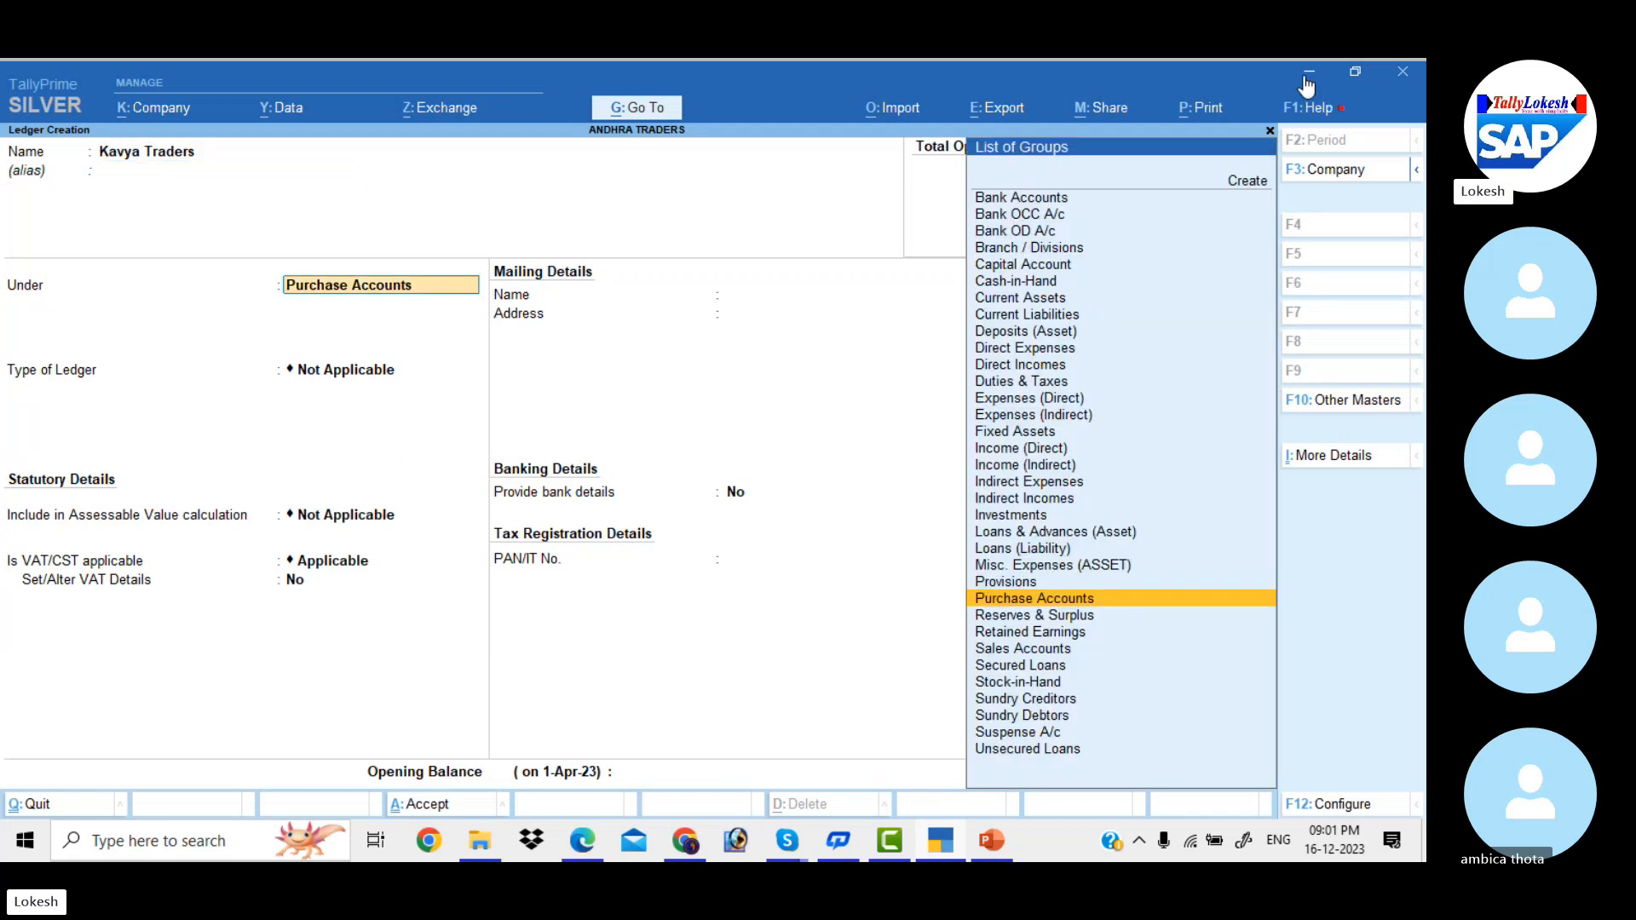
pyautogui.write('Sun')
pyautogui.press('Return')
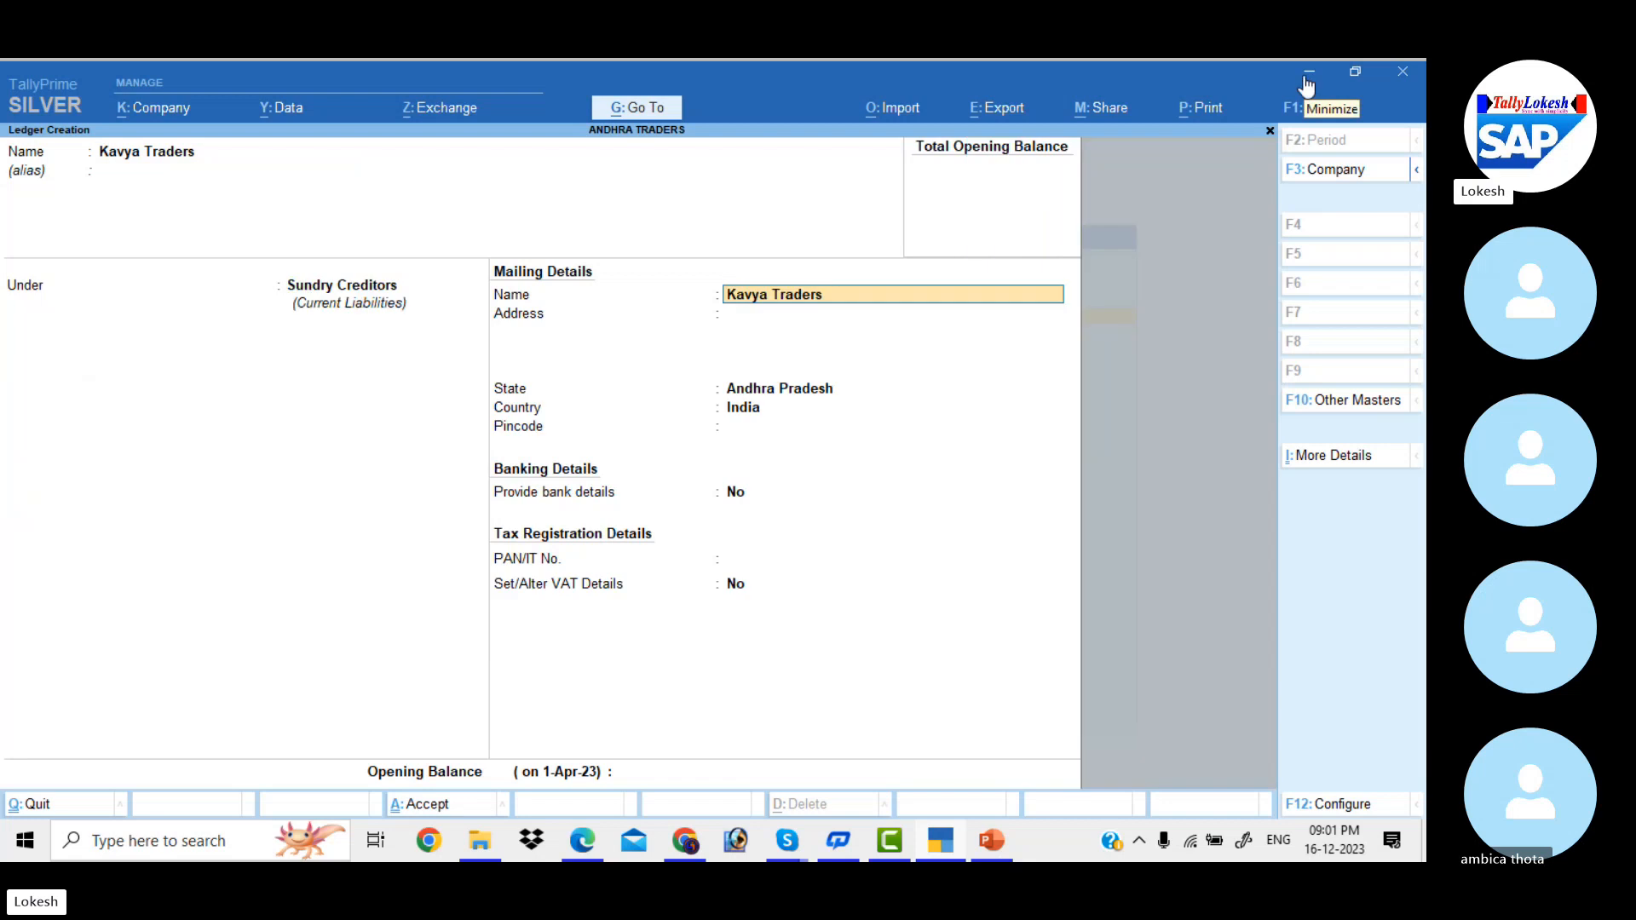
pyautogui.press('Return')
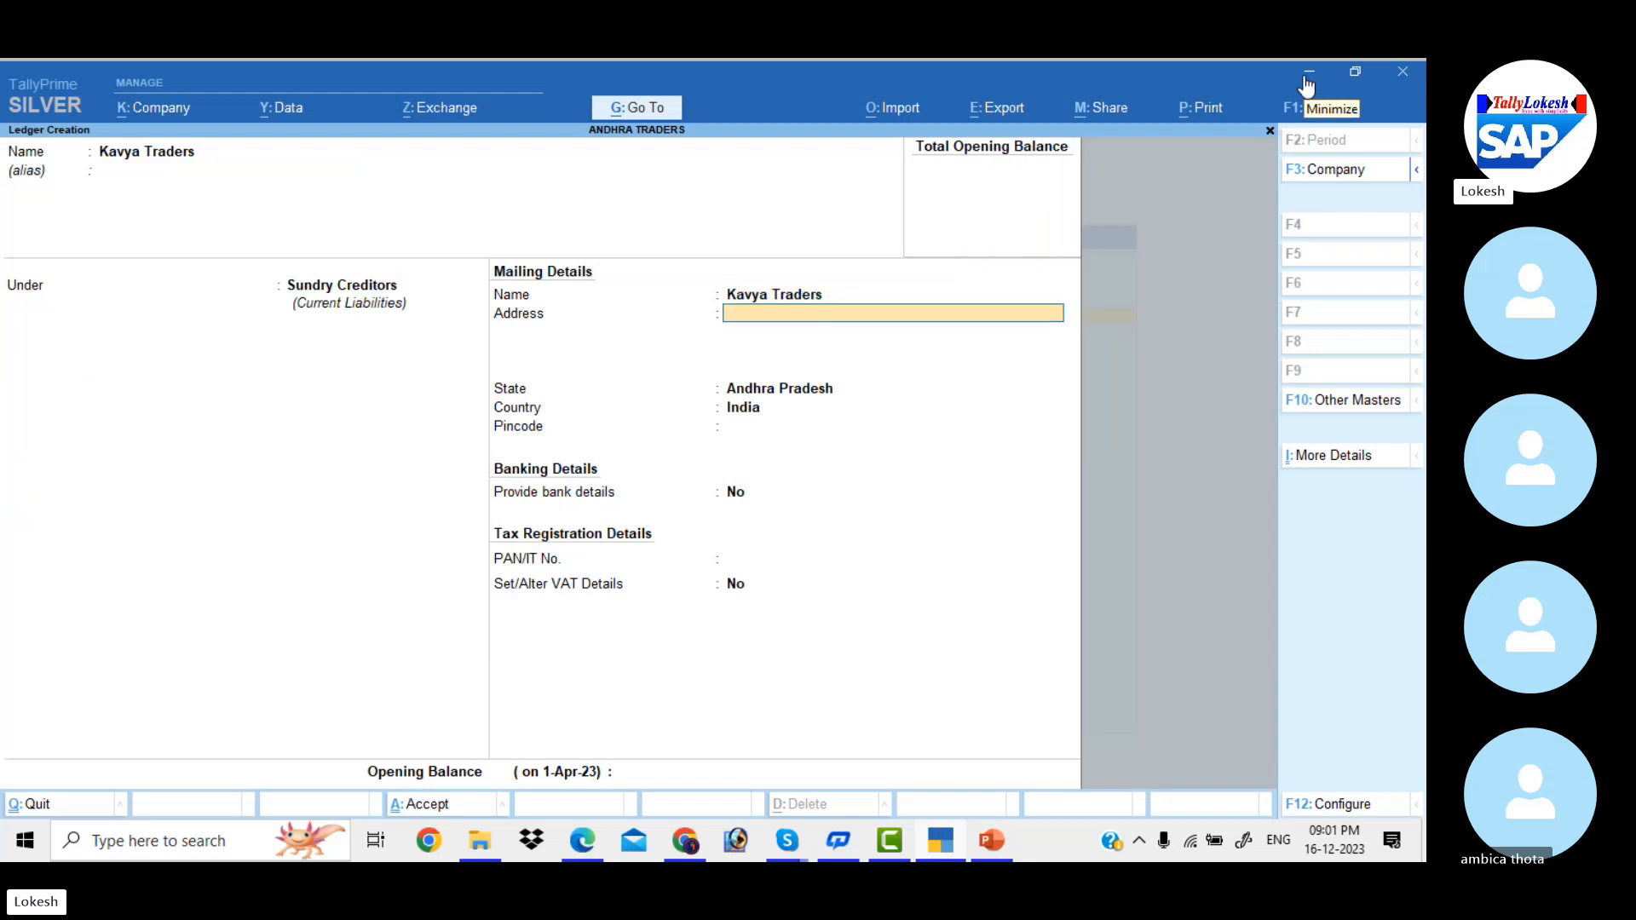
pyautogui.press('Return')
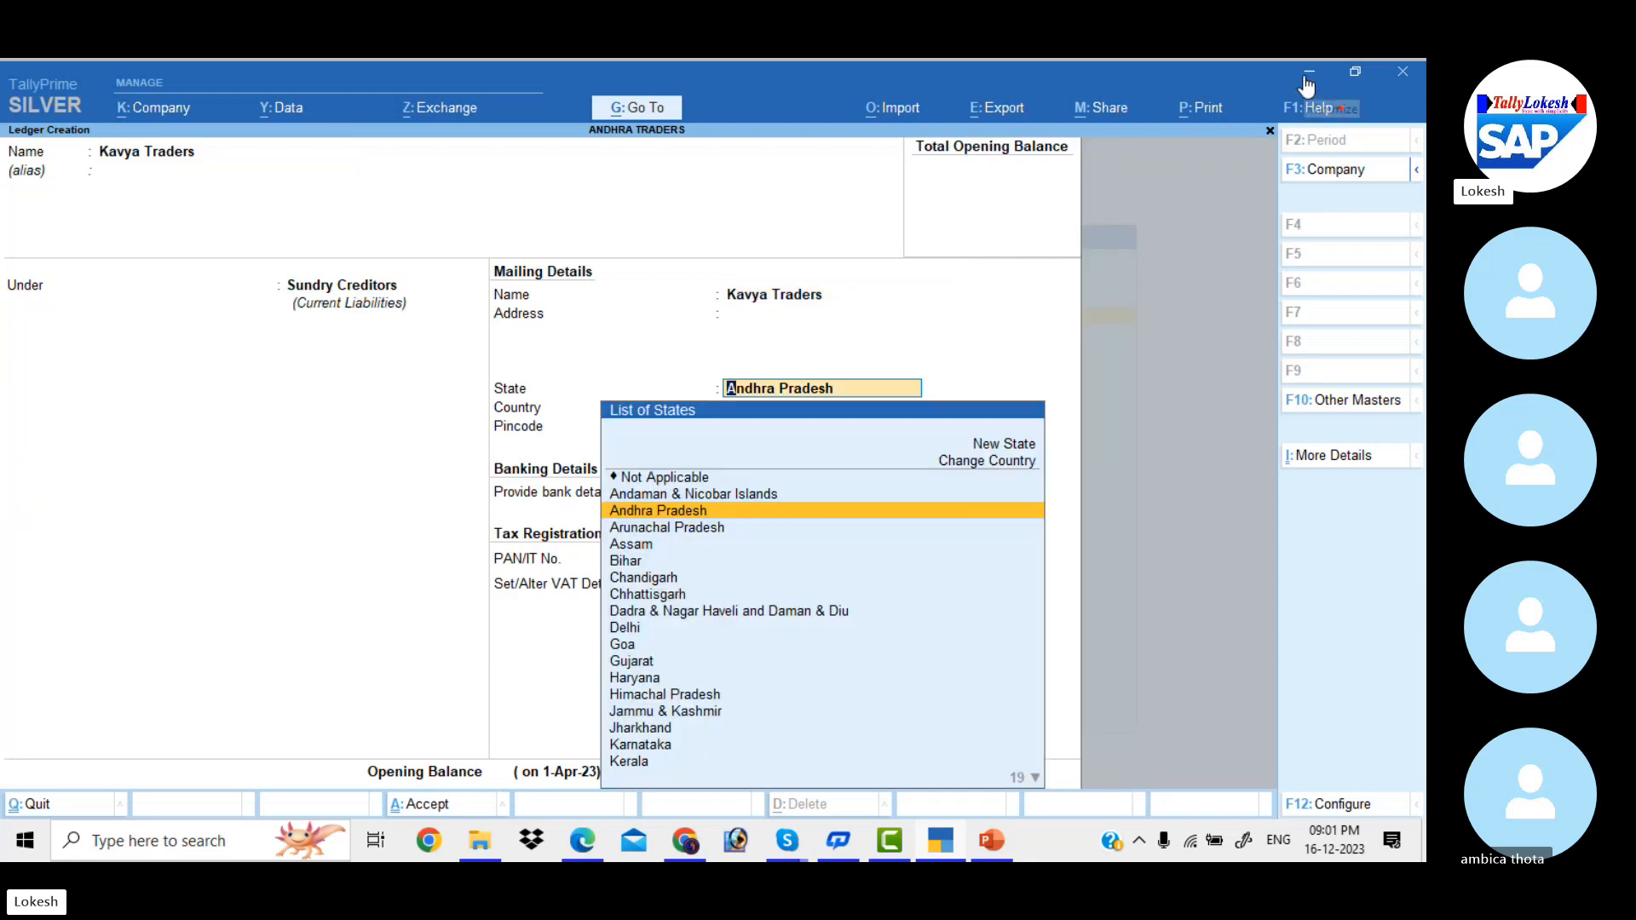
pyautogui.press('Return')
pyautogui.press('Return')
pyautogui.press('Return')
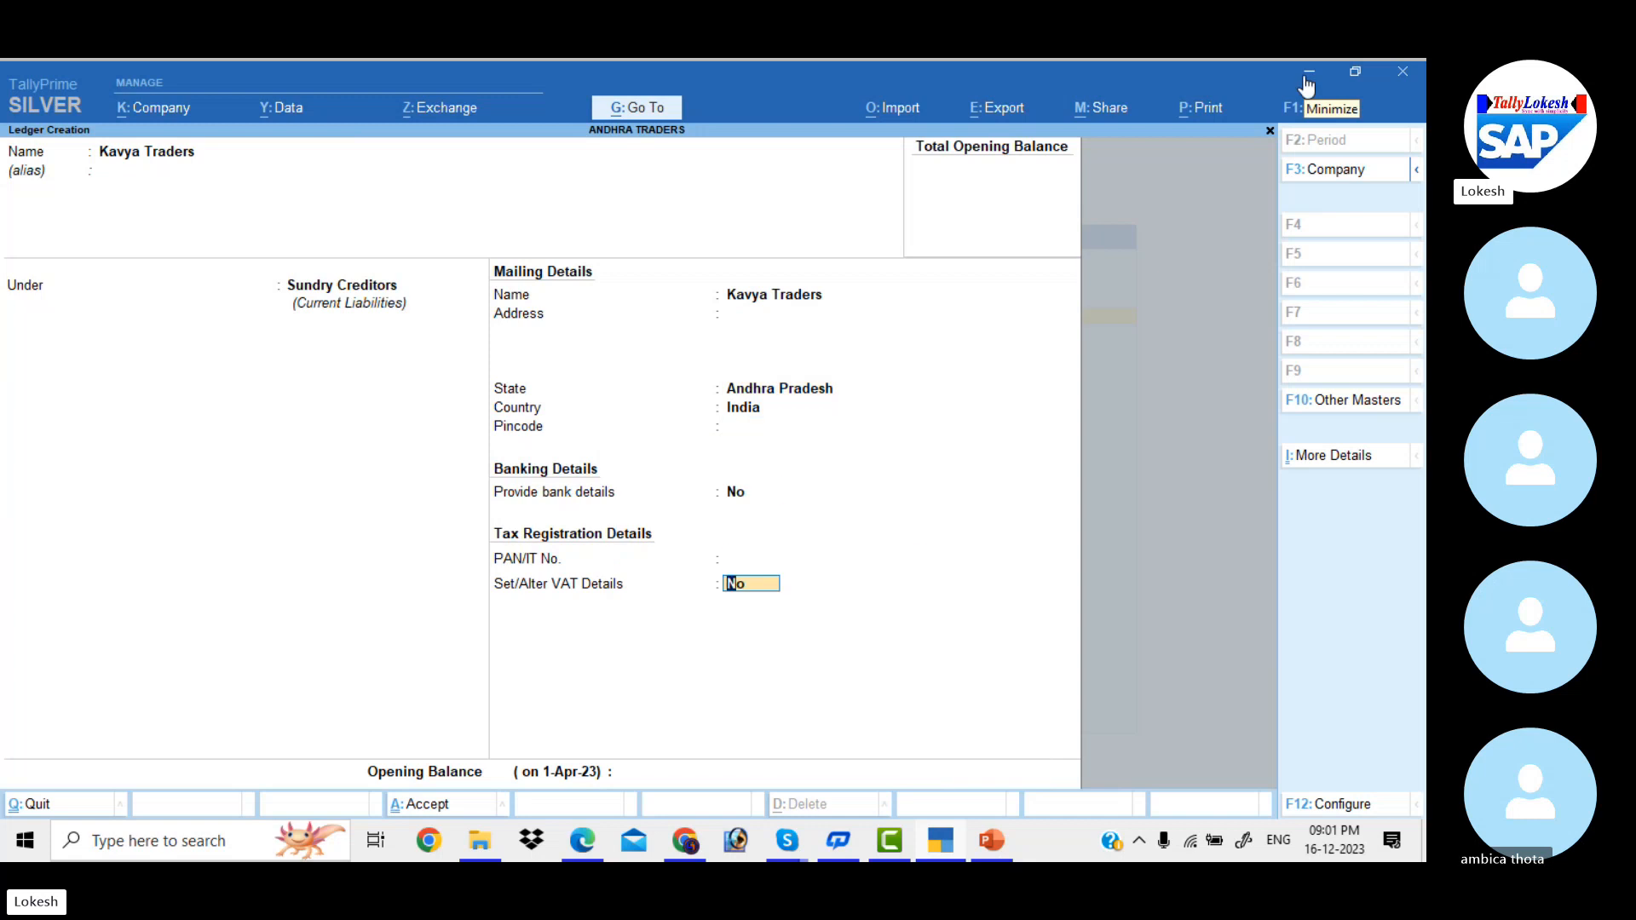
# Step: Enable VAT details for Kavya Traders with the dealer type Regular, leave the TIN and CST numbers blank, and save the ledger
pyautogui.write('y')
pyautogui.press('Return')
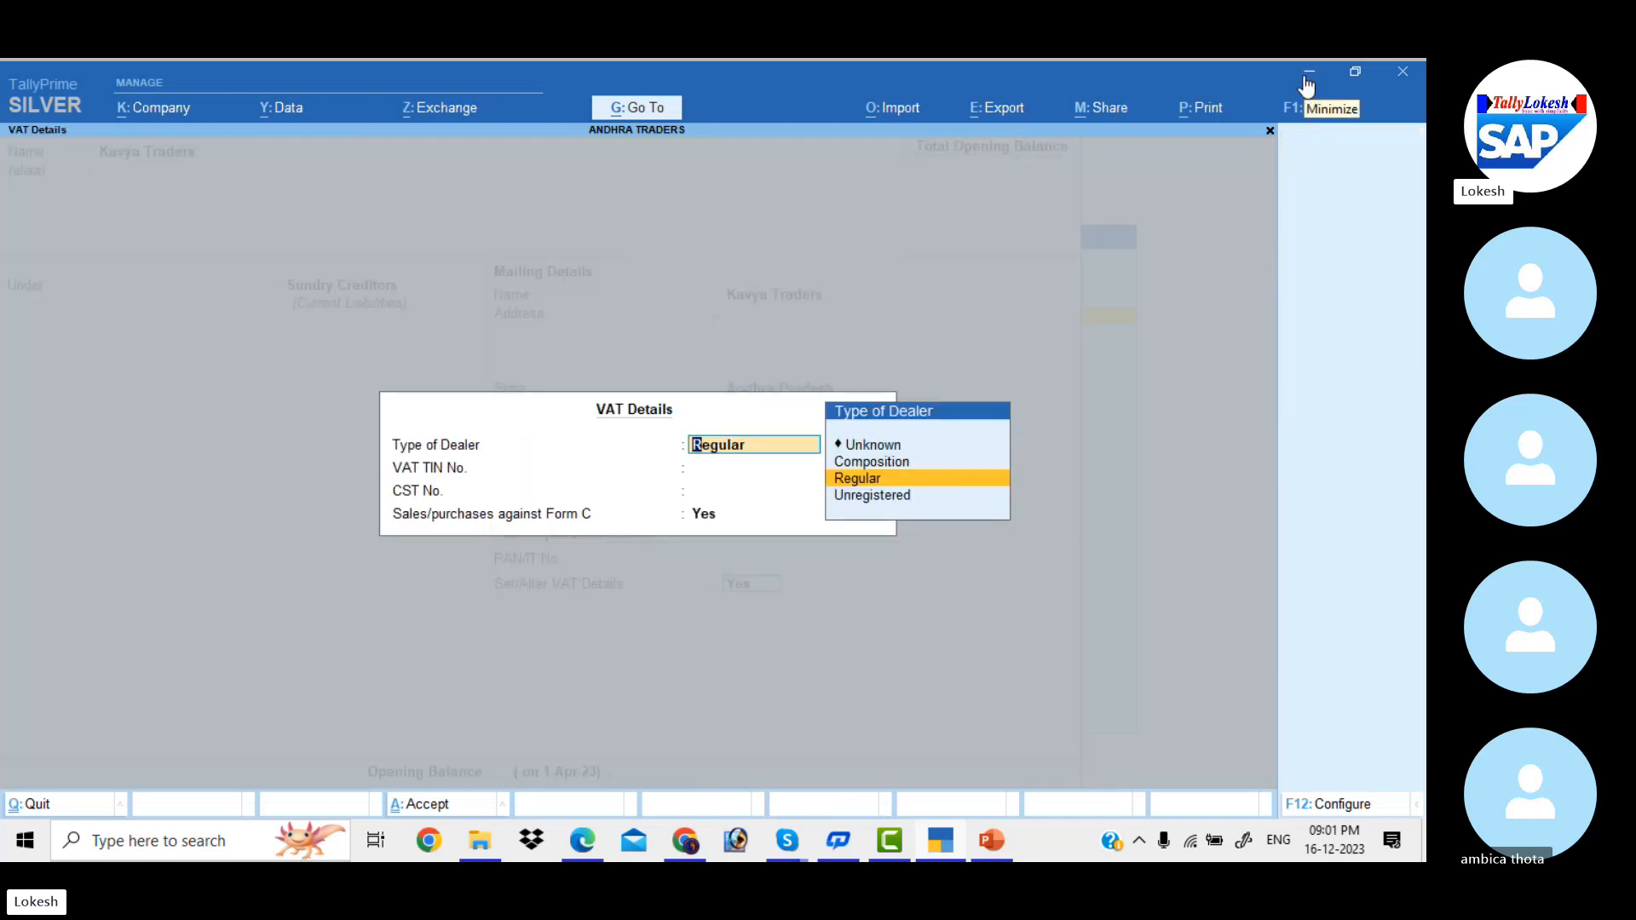
pyautogui.press('Return')
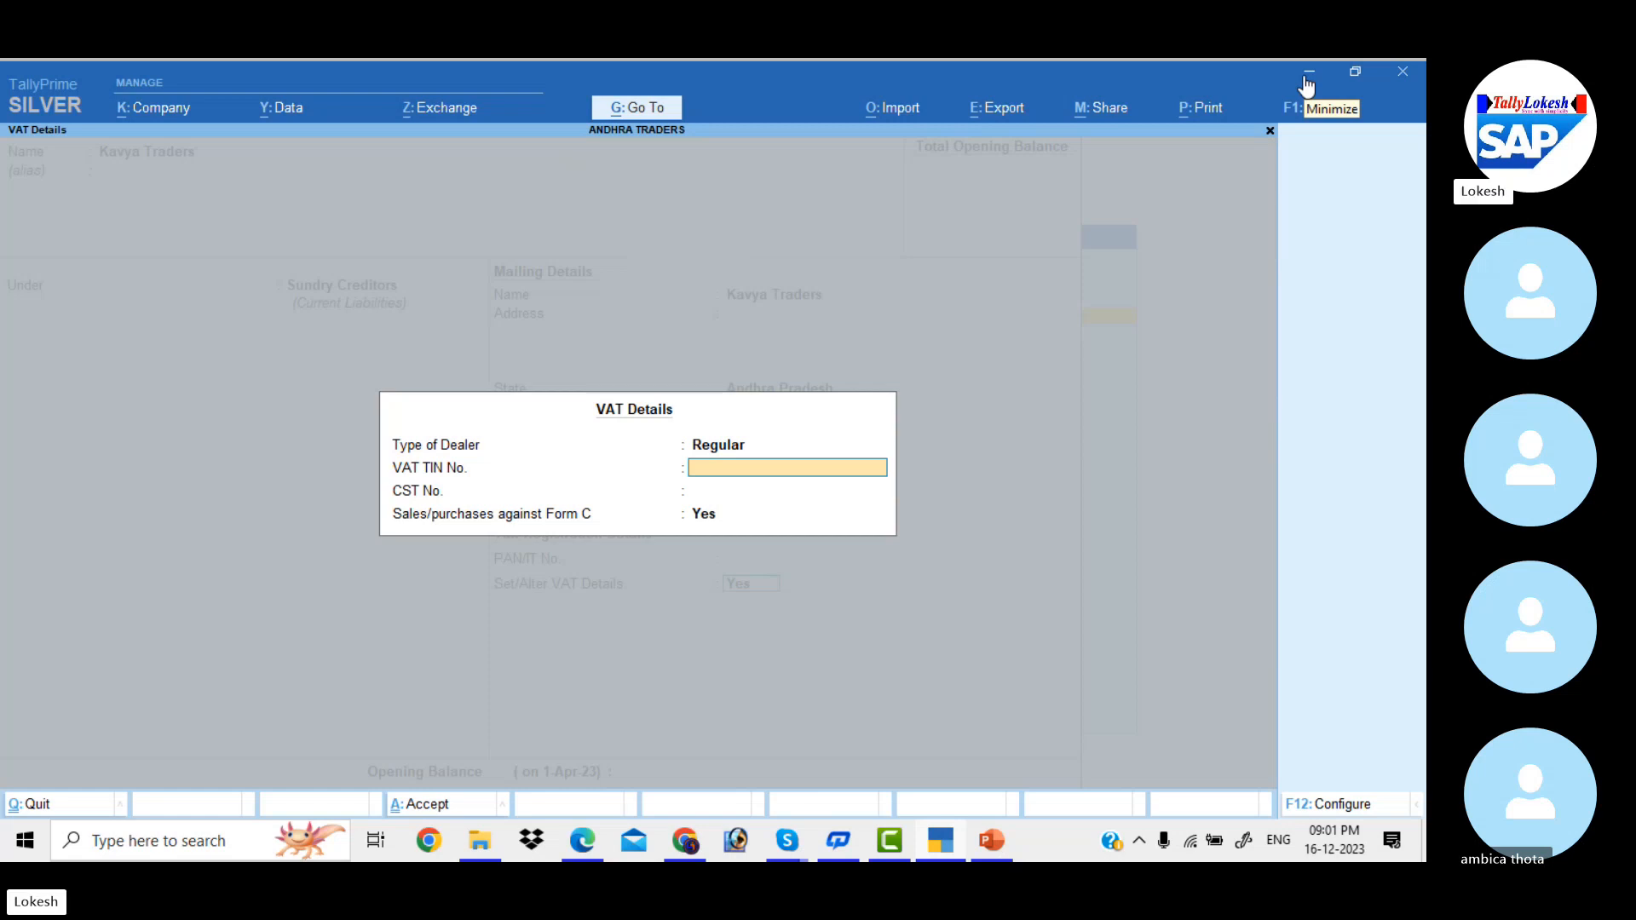
pyautogui.press('Return')
pyautogui.press('Return')
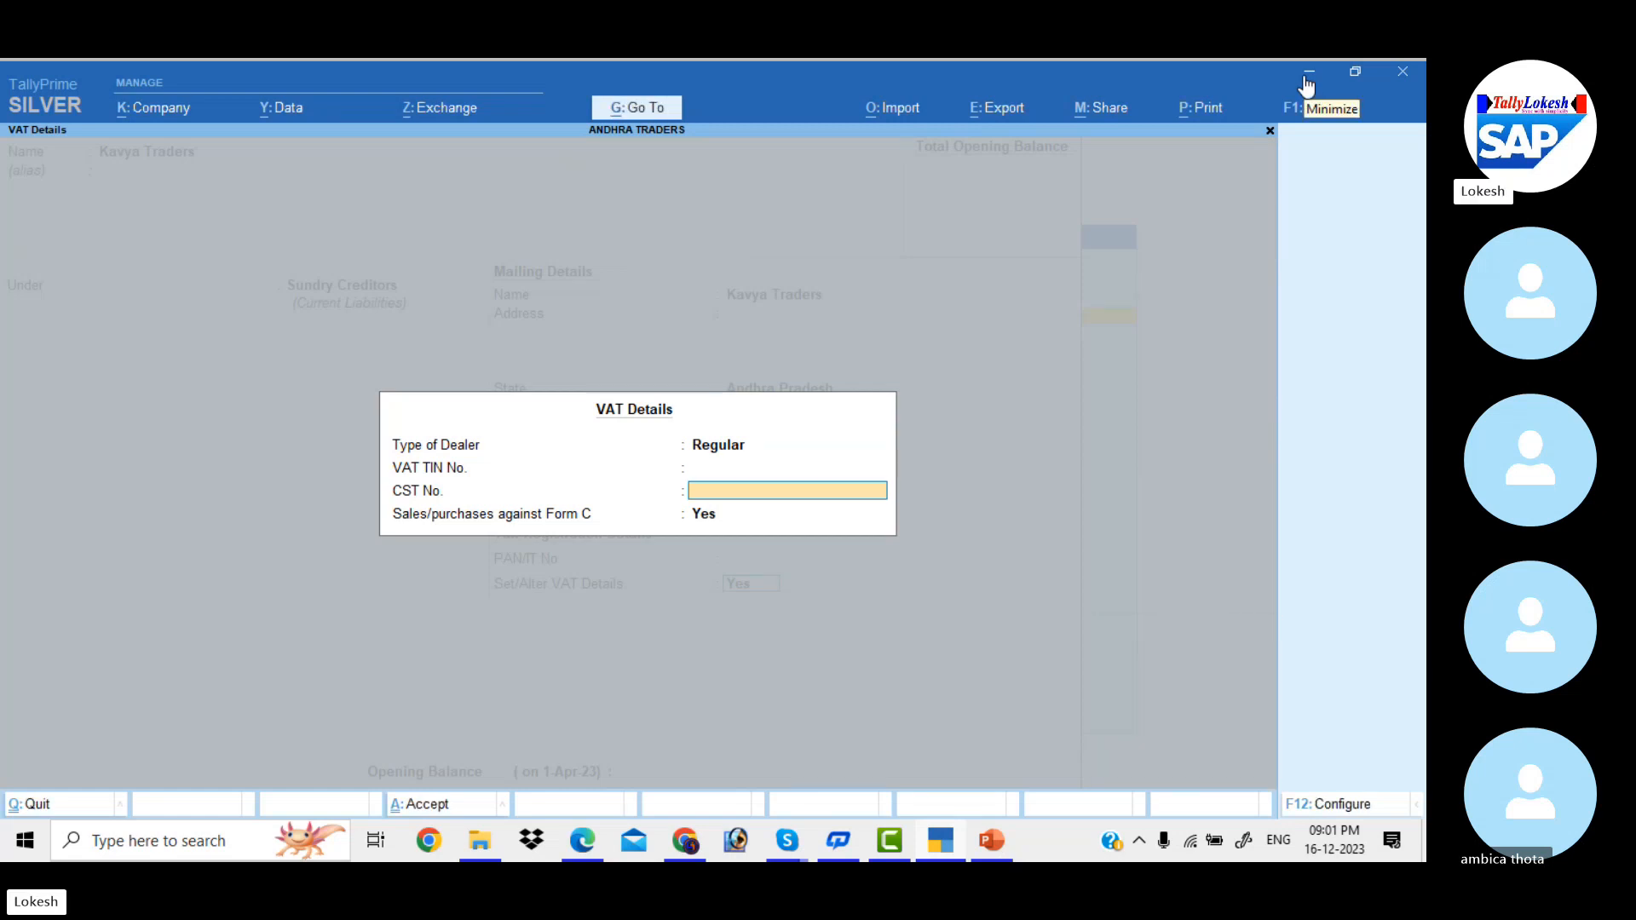
pyautogui.press('Return')
pyautogui.press('Return')
pyautogui.press('Return')
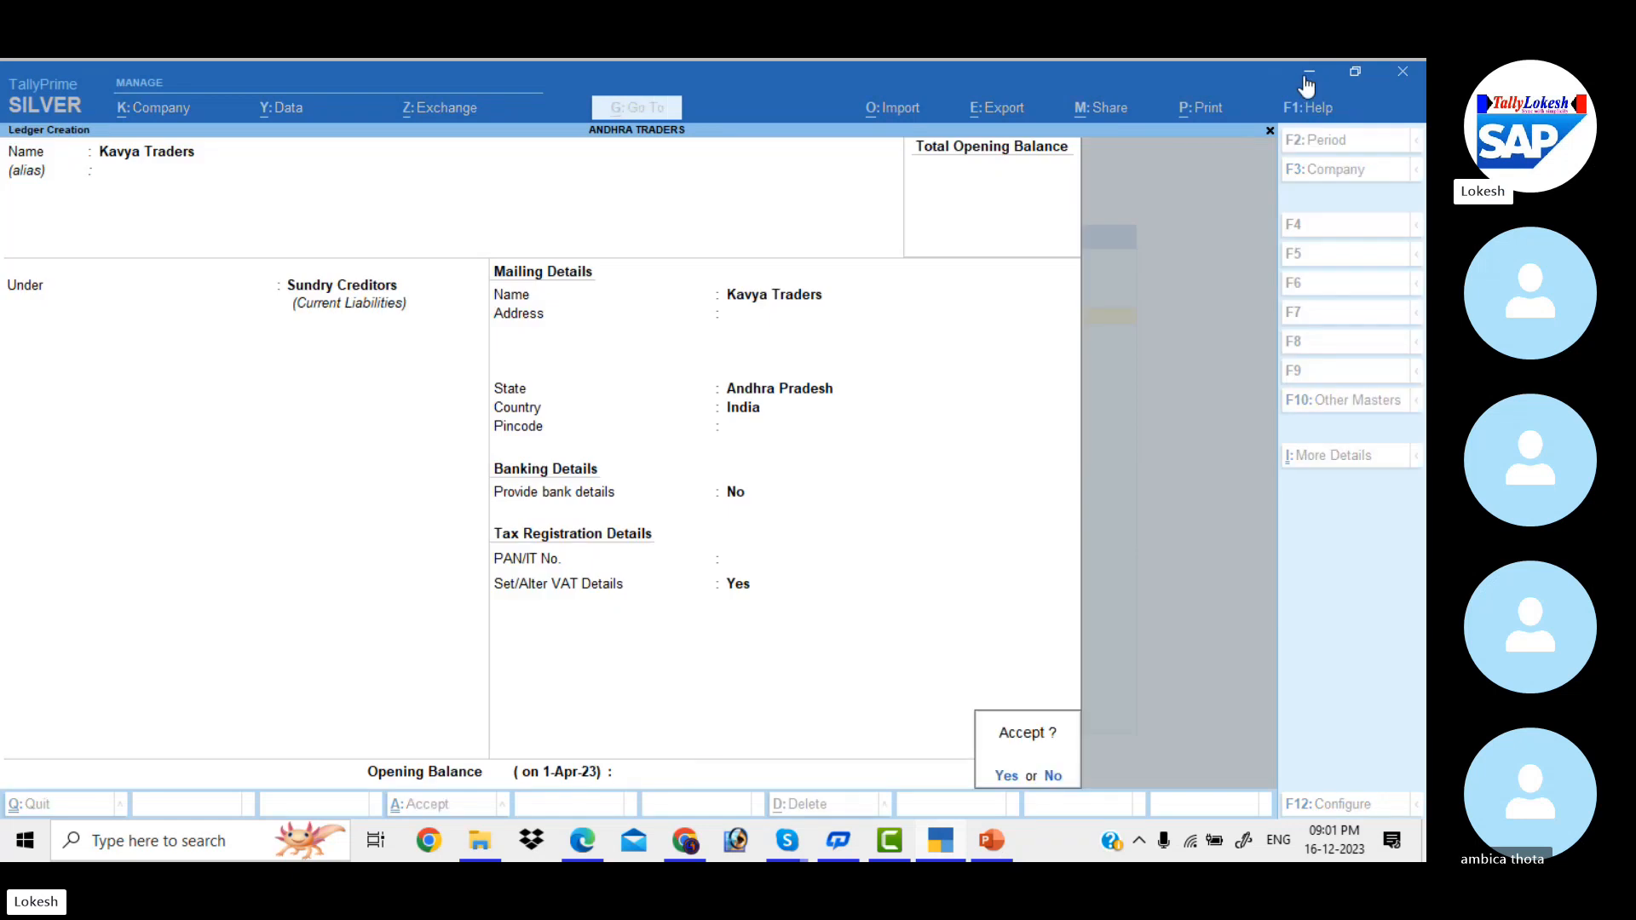
pyautogui.press('Return')
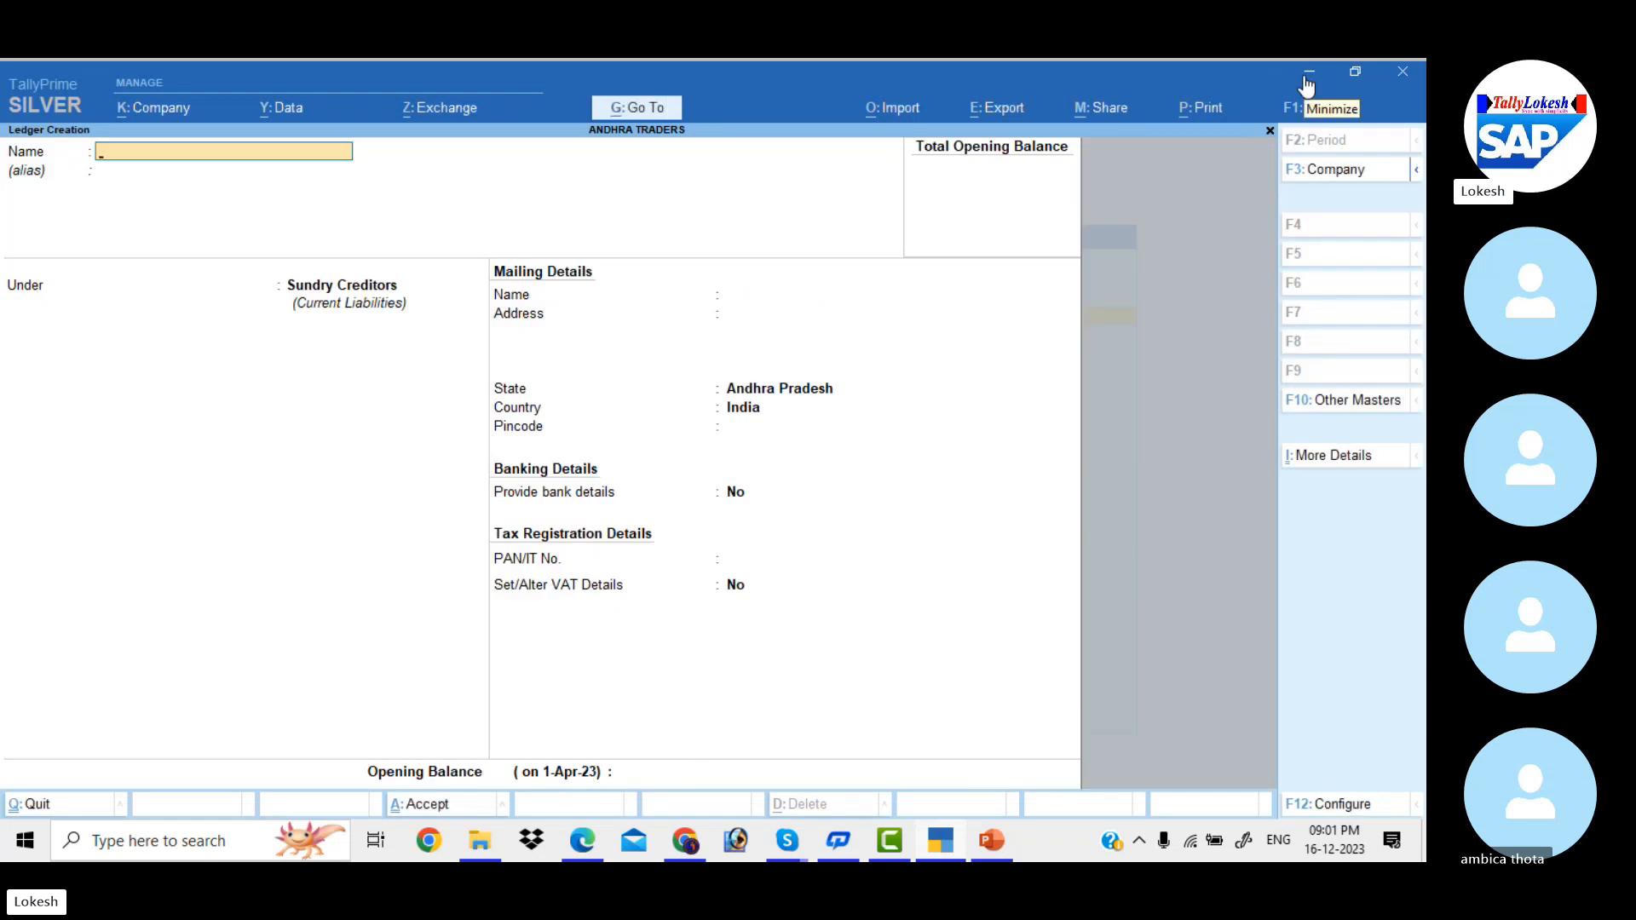
# Step: Start a new ledger named Sales 5% without an alias and place it under Sales Accounts
pyautogui.write('Sales')
pyautogui.press('Return')
pyautogui.write('5%')
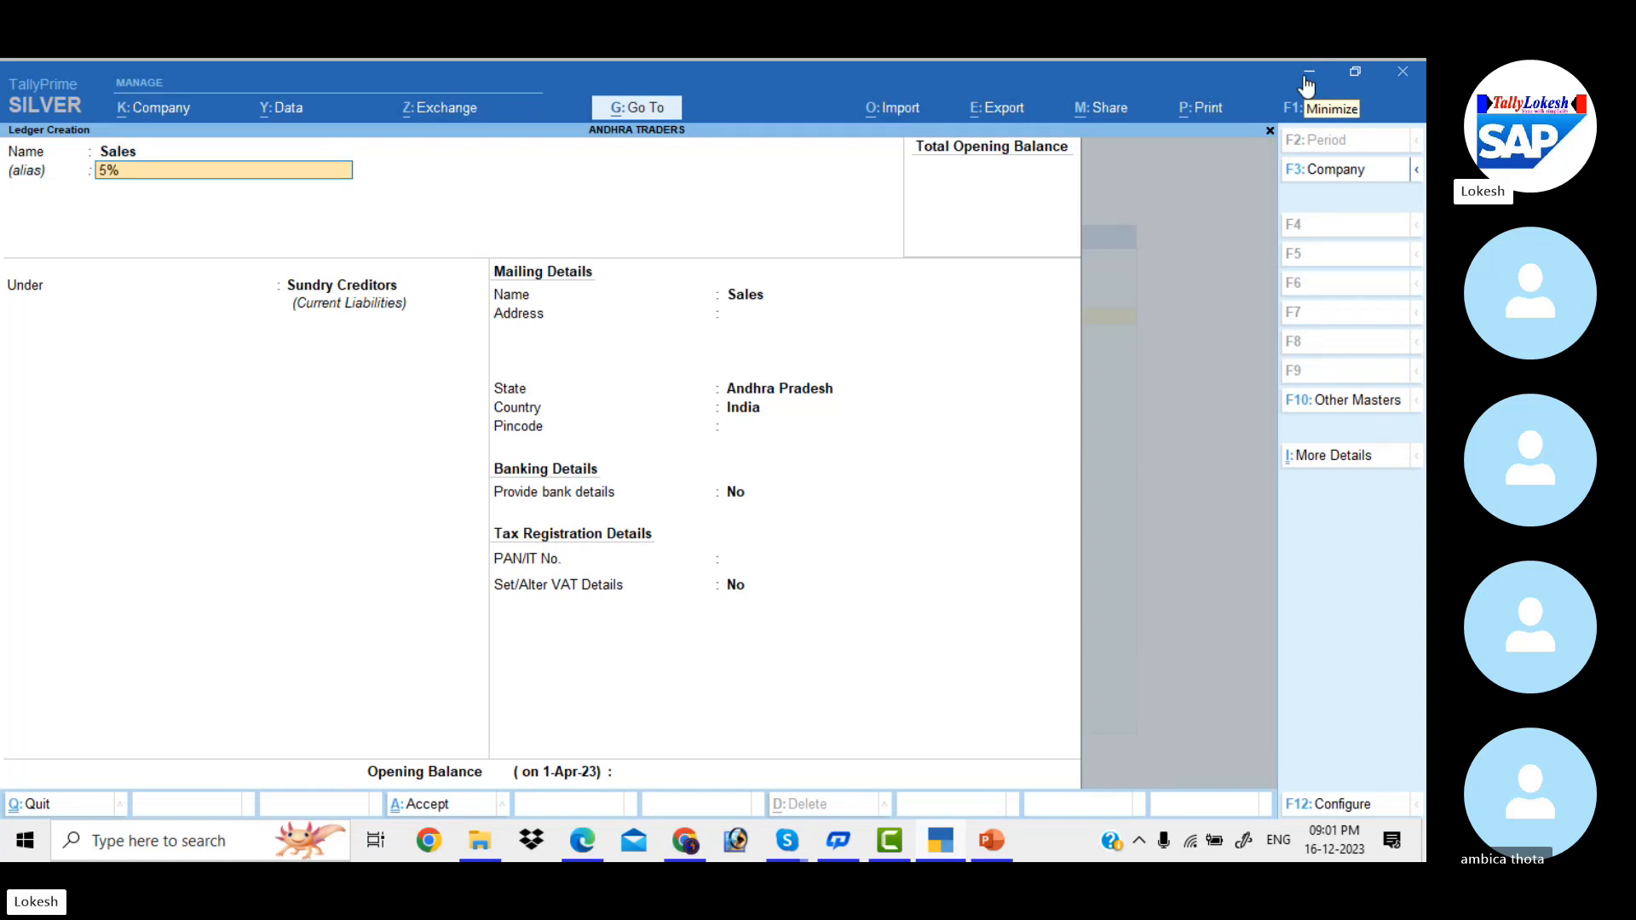
pyautogui.press('BackSpace')
pyautogui.press('BackSpace')
pyautogui.press('BackSpace')
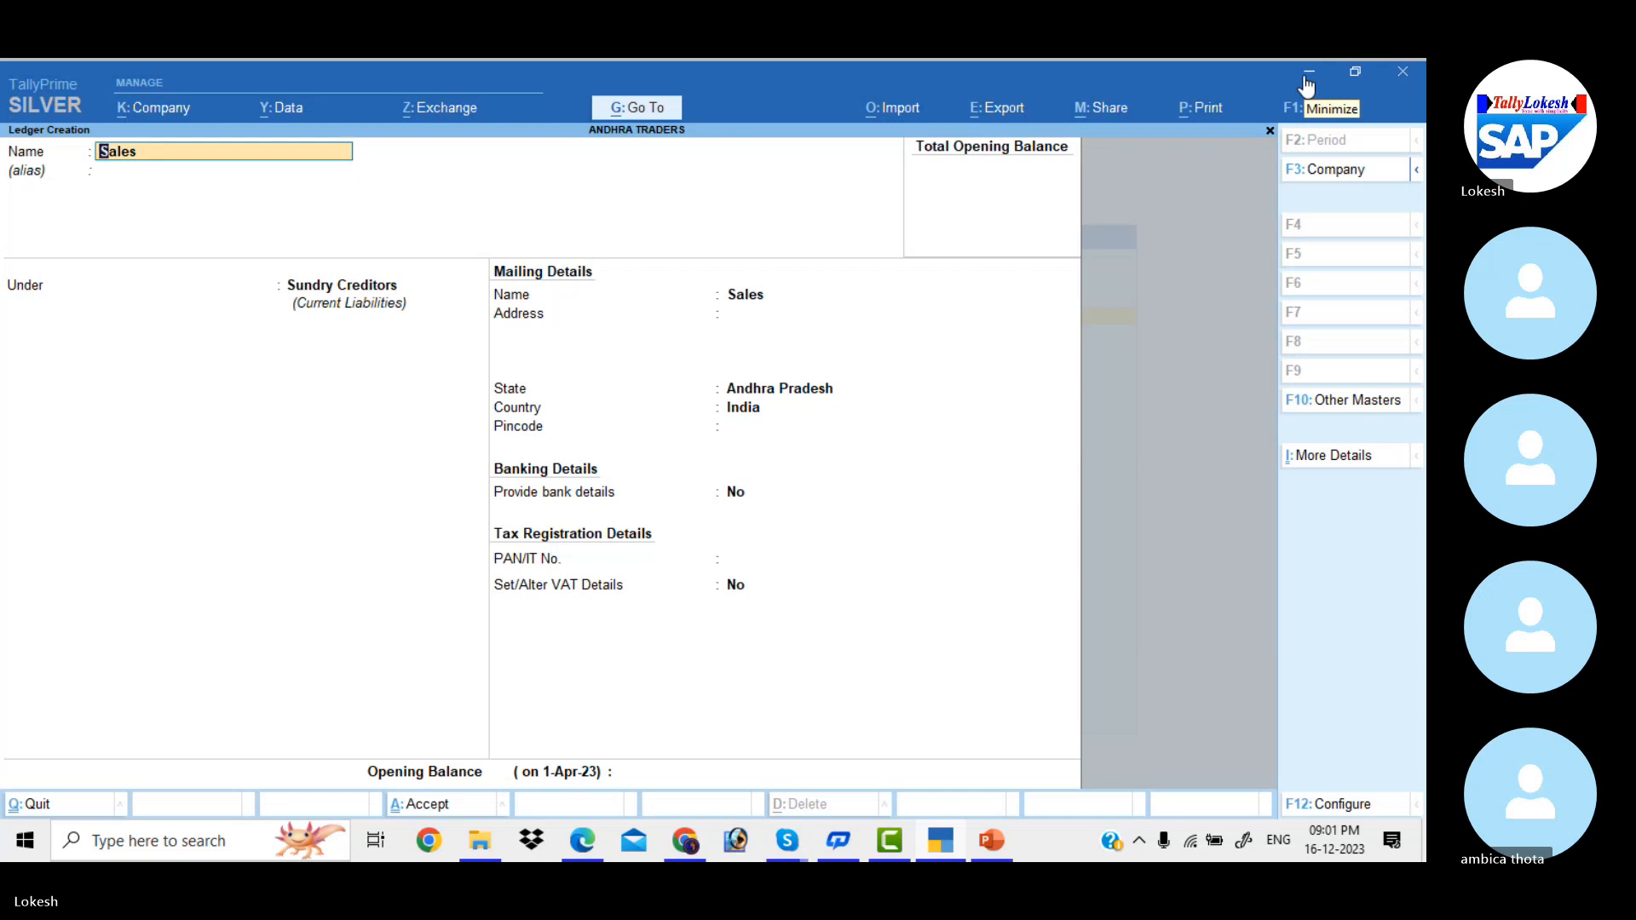
pyautogui.press('ctrl')
pyautogui.write('5%')
pyautogui.press('Return')
pyautogui.write('S')
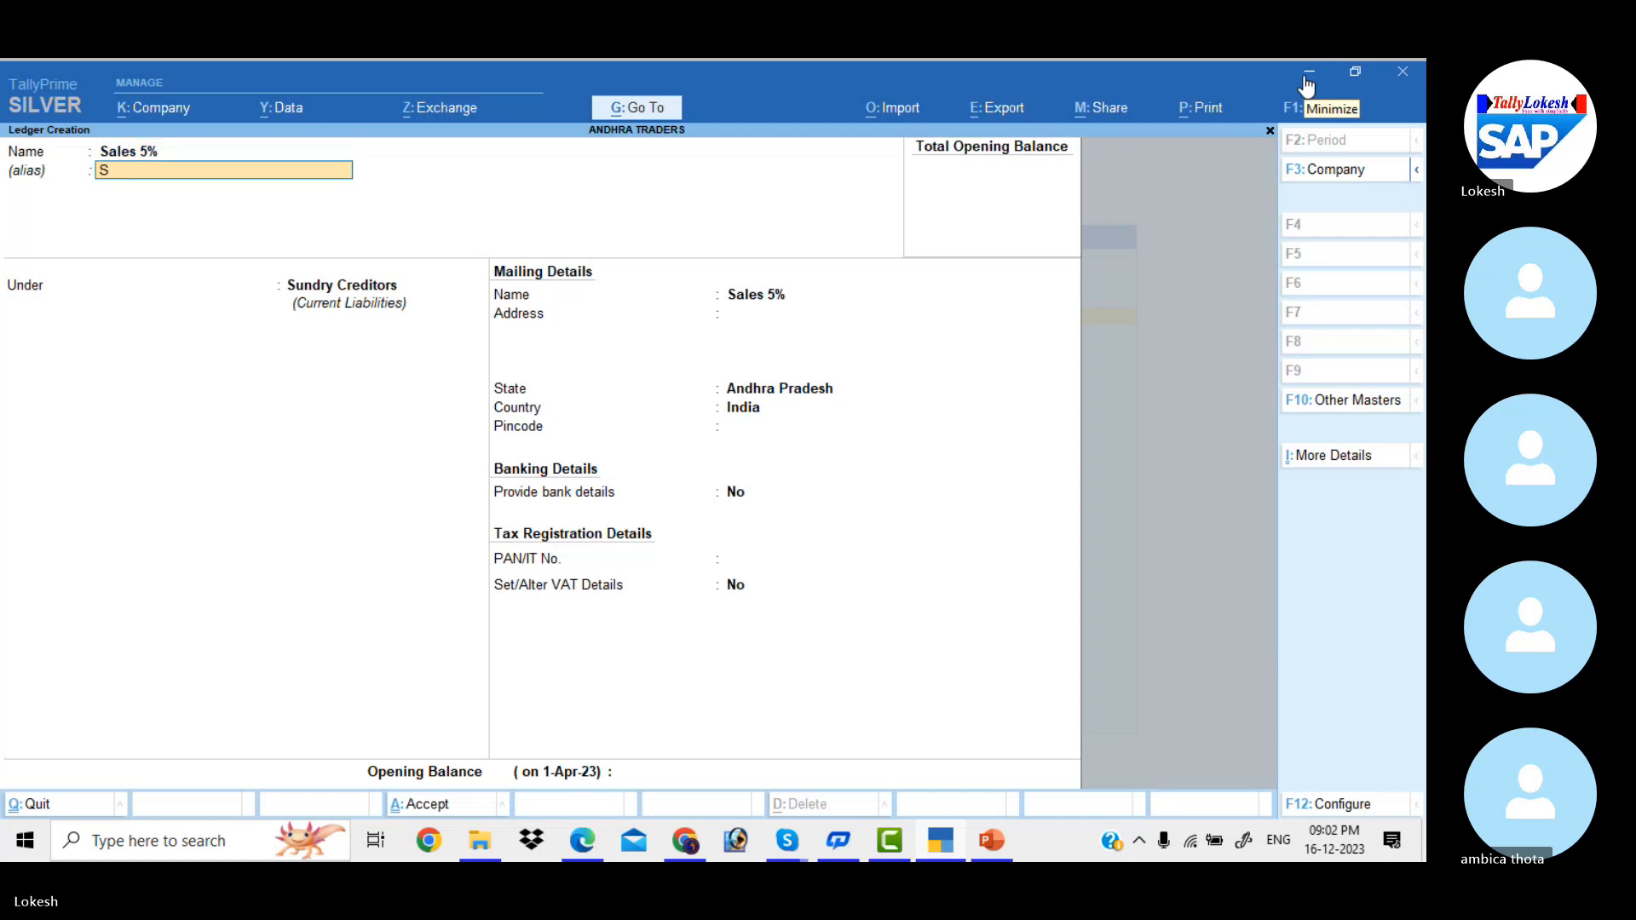
pyautogui.press('BackSpace')
pyautogui.press('Return')
pyautogui.write('sa')
pyautogui.press('Return')
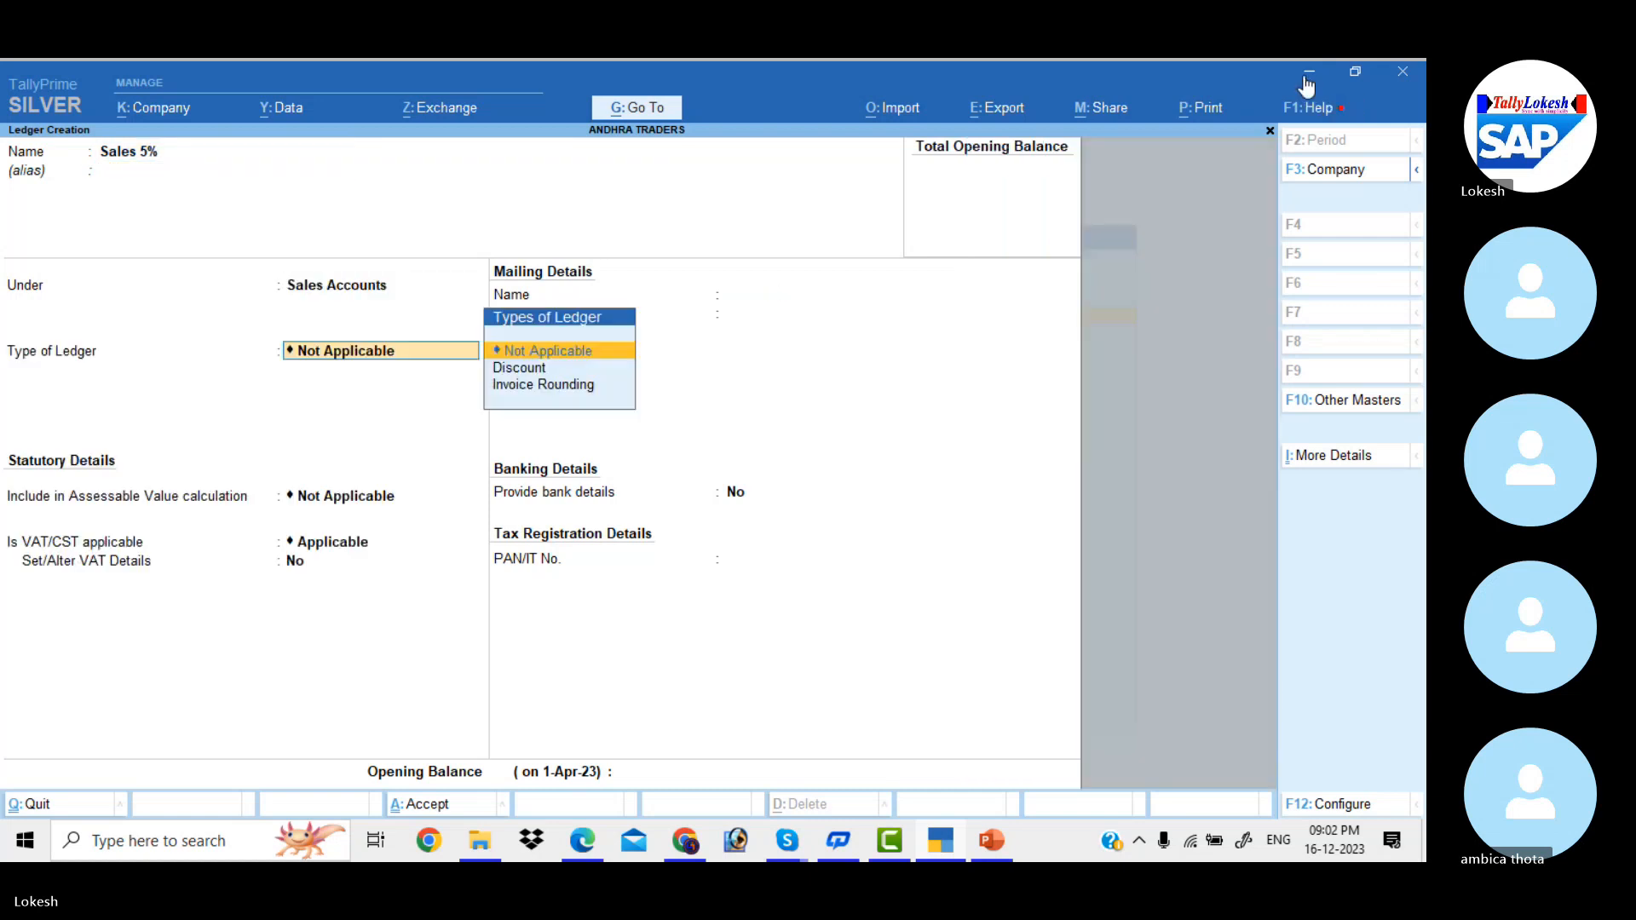
# Step: Set the VAT rate of the Sales 5% ledger to 5% in its VAT details and save the ledger
pyautogui.press('Return')
pyautogui.press('Return')
pyautogui.write('y')
pyautogui.press('Return')
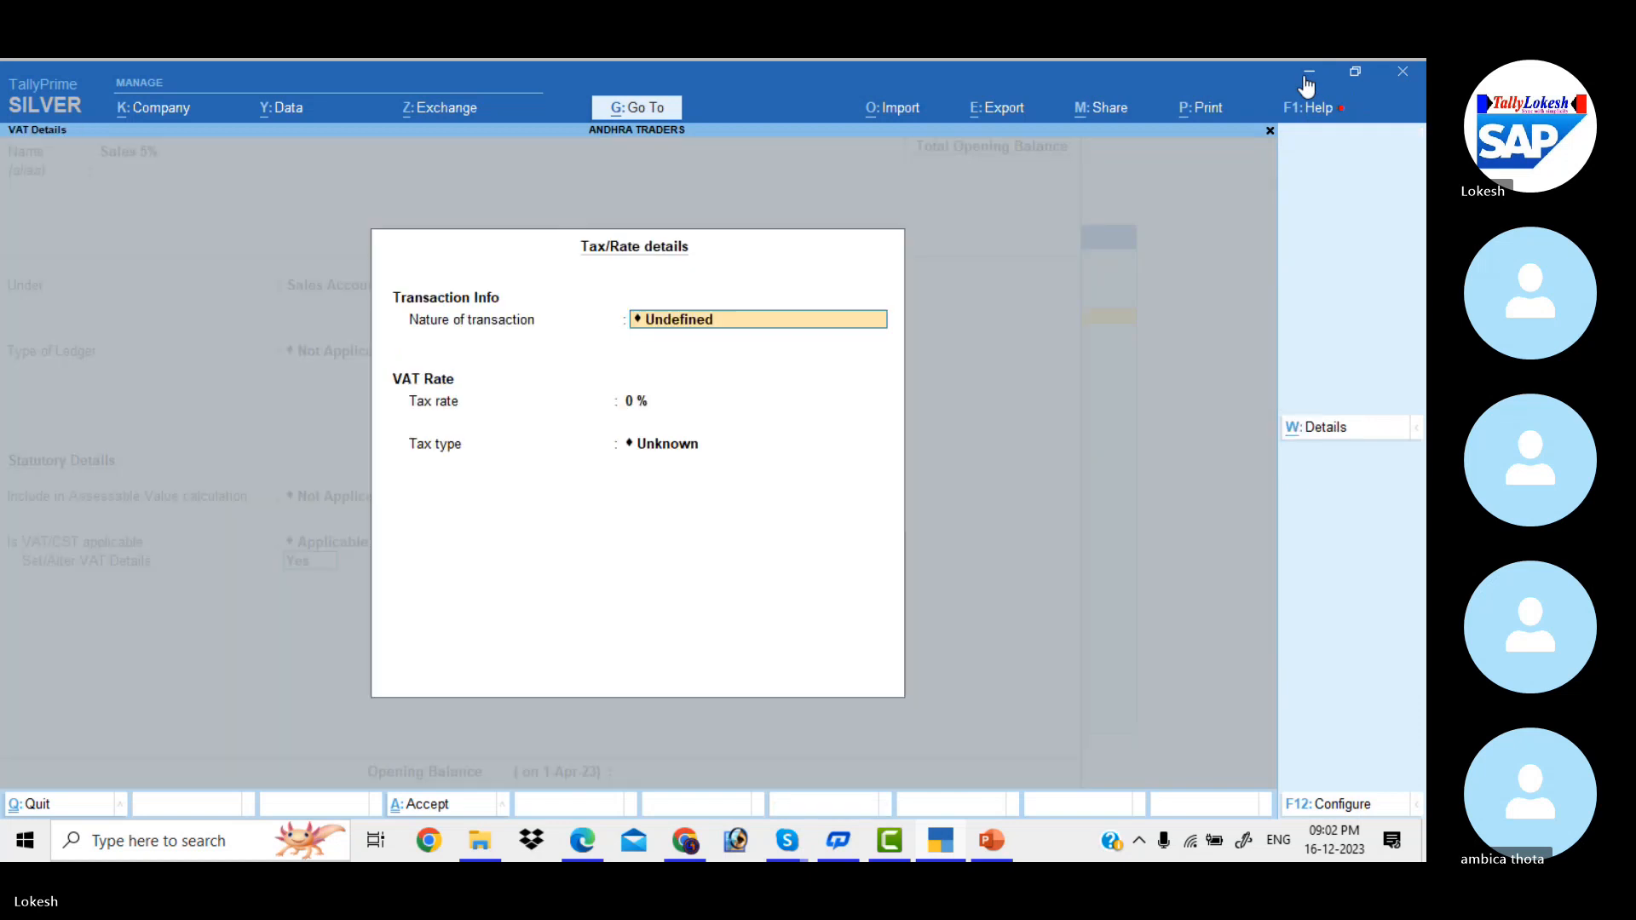
pyautogui.press('Return')
pyautogui.write('5')
pyautogui.hotkey('ctrl', 'a')
pyautogui.press('Return')
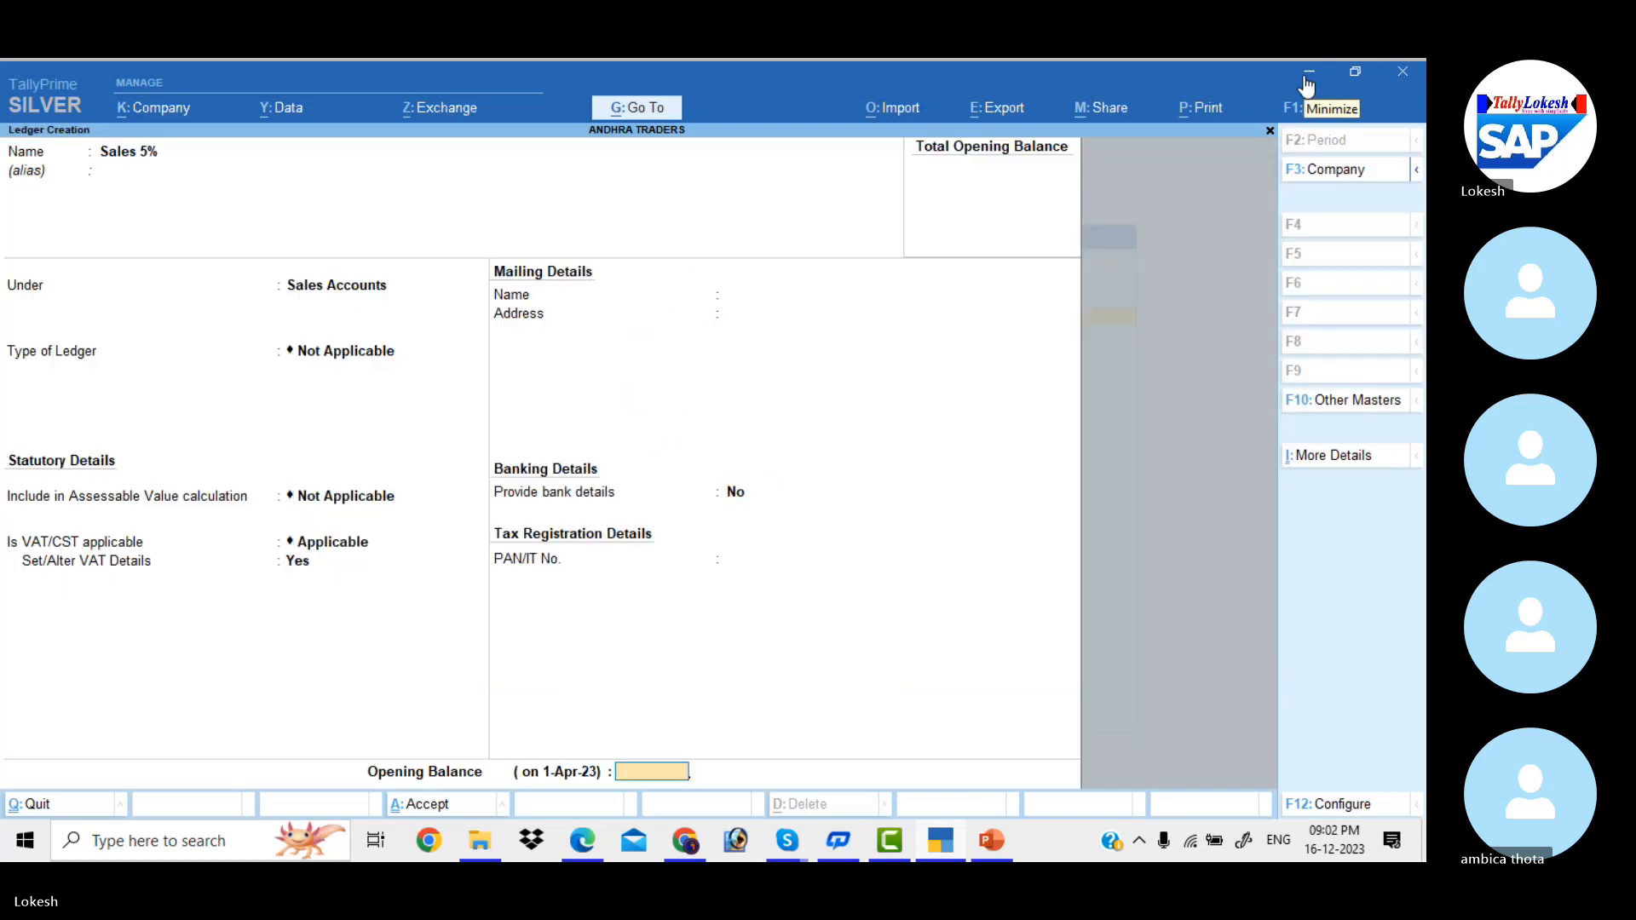
pyautogui.press('Return')
pyautogui.press('Return')
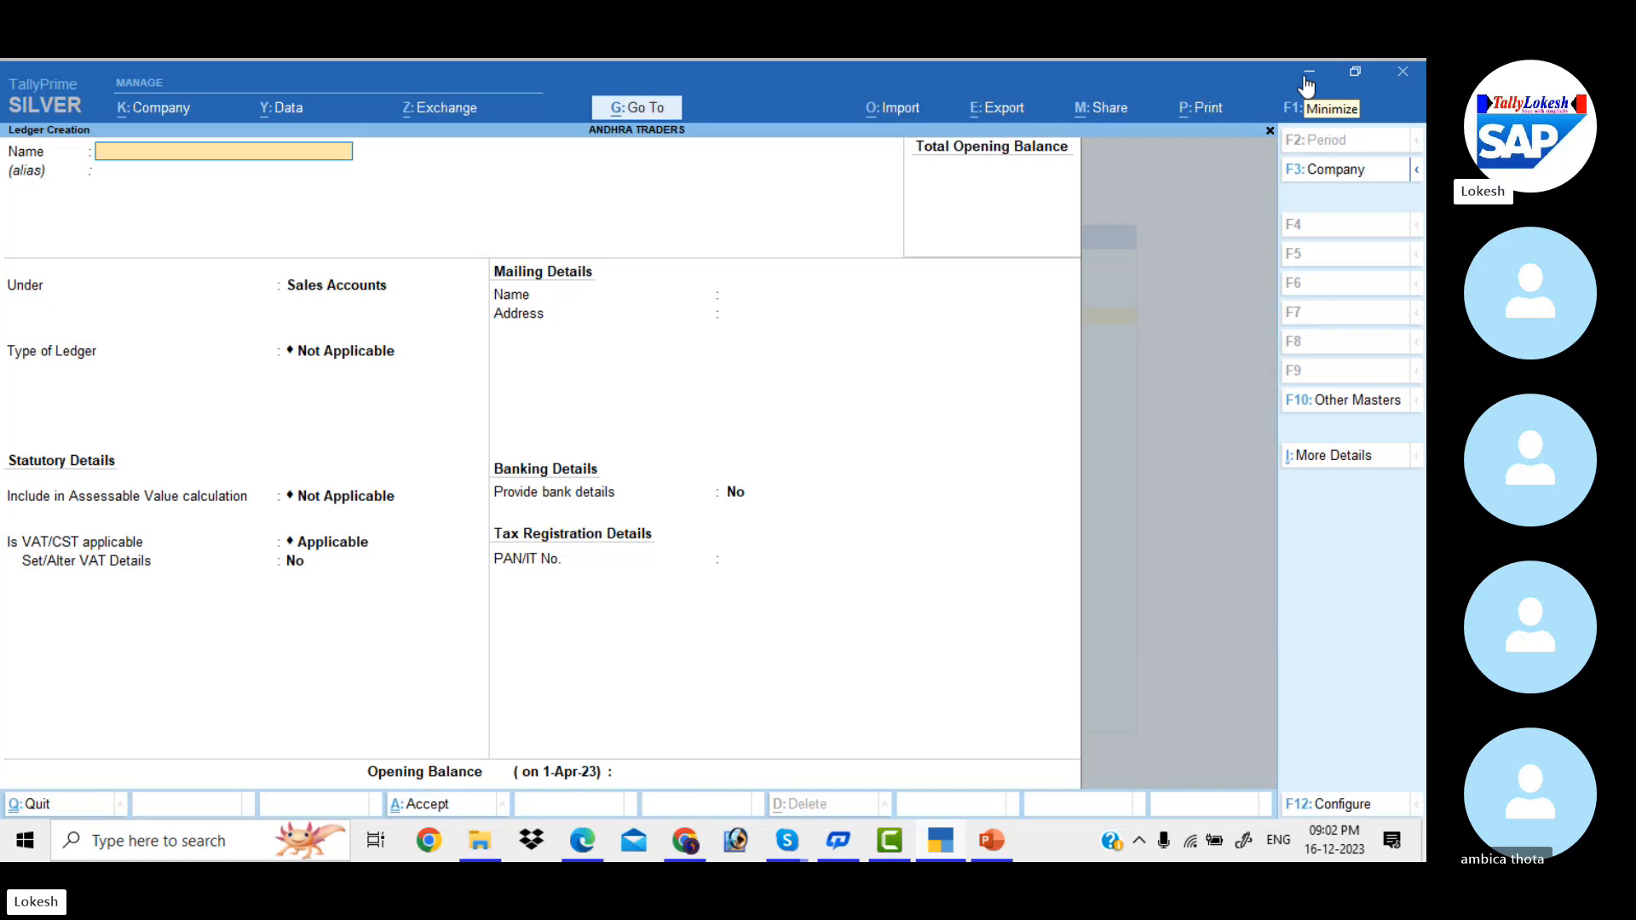
# Step: Start a new ledger named Komali Merchants under Sundry Debtors, keeping the default mailing and banking details
pyautogui.write('Komali Merch')
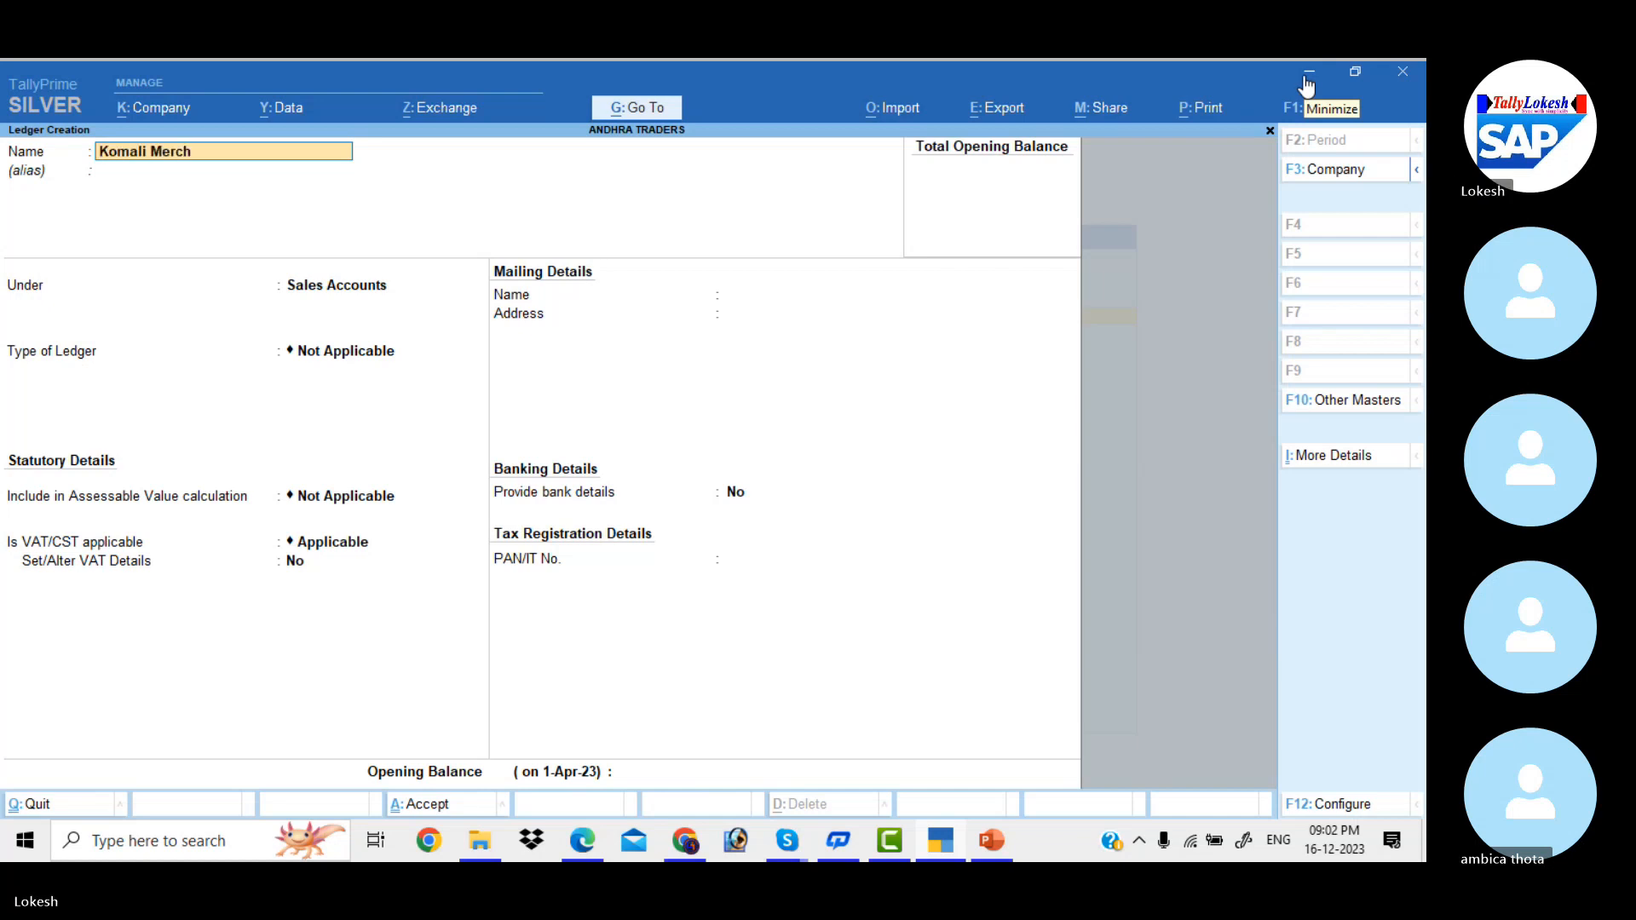
pyautogui.write('ants')
pyautogui.press('Return')
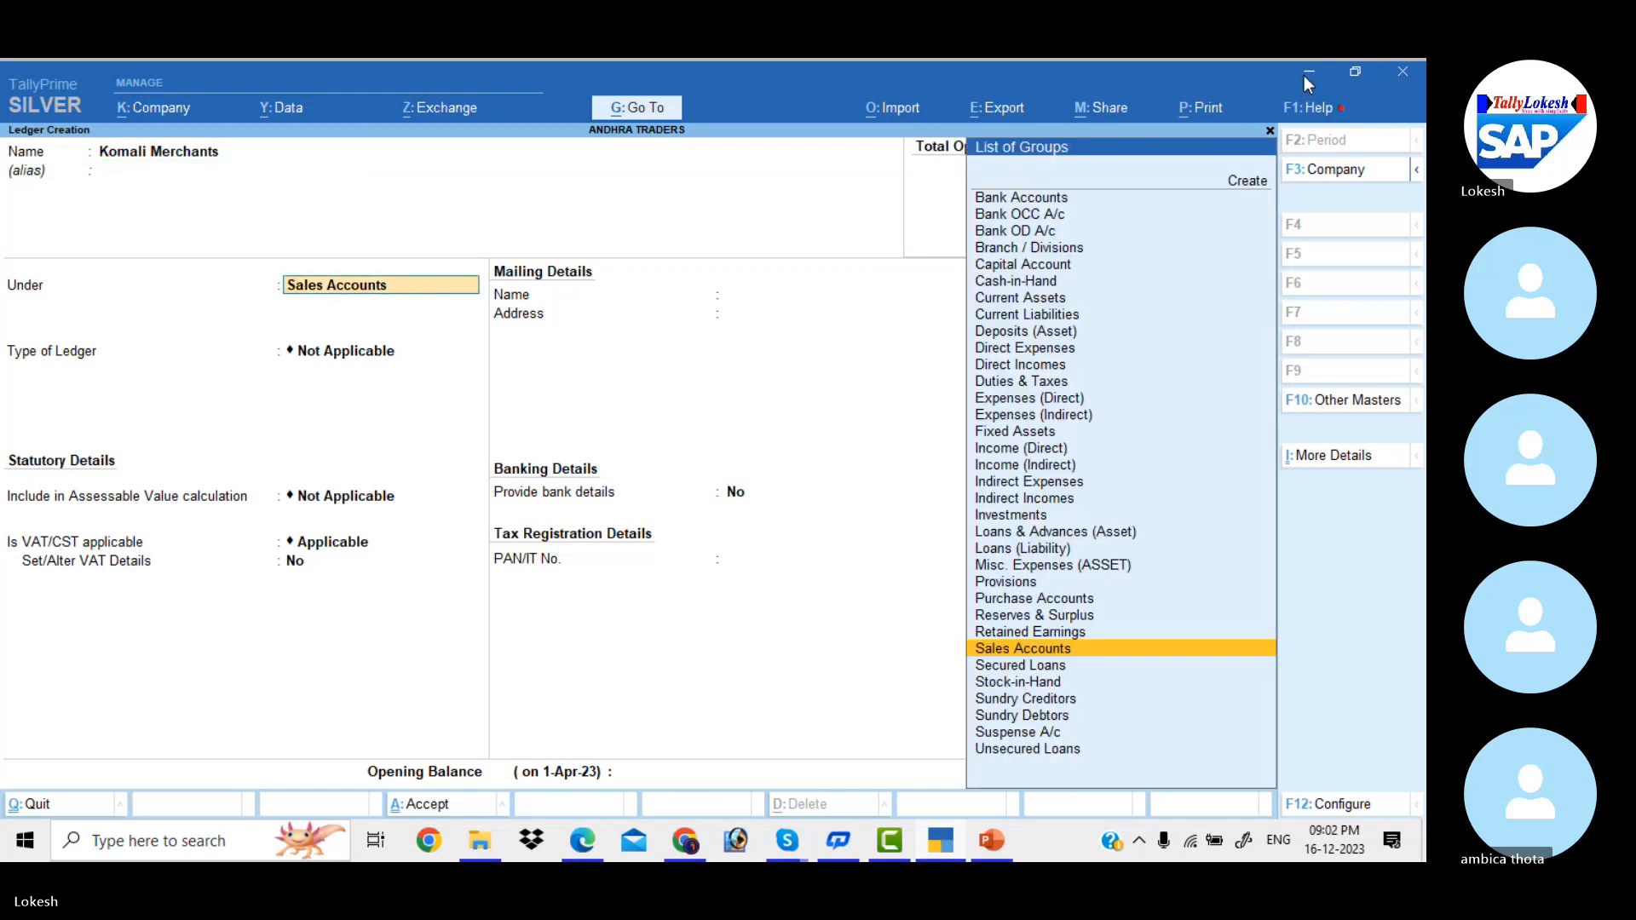
pyautogui.write('Sun')
pyautogui.press('Down')
pyautogui.press('Return')
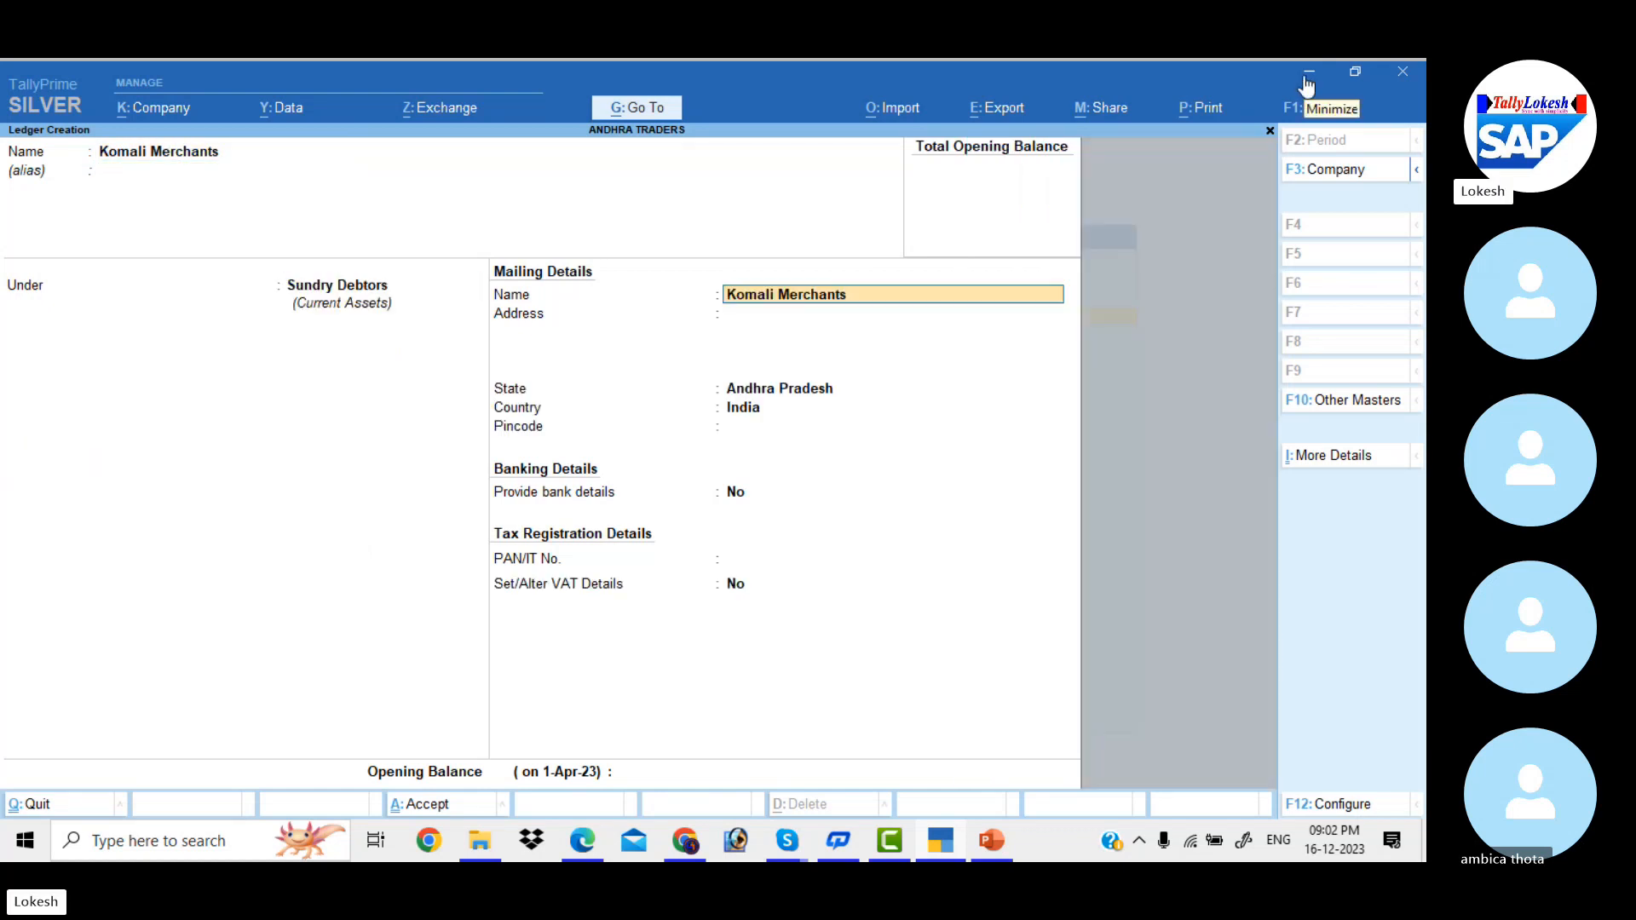
pyautogui.press('Return')
pyautogui.press('Return')
pyautogui.press('Return')
pyautogui.press('Return')
pyautogui.press('Return')
pyautogui.press('Return')
pyautogui.press('Return')
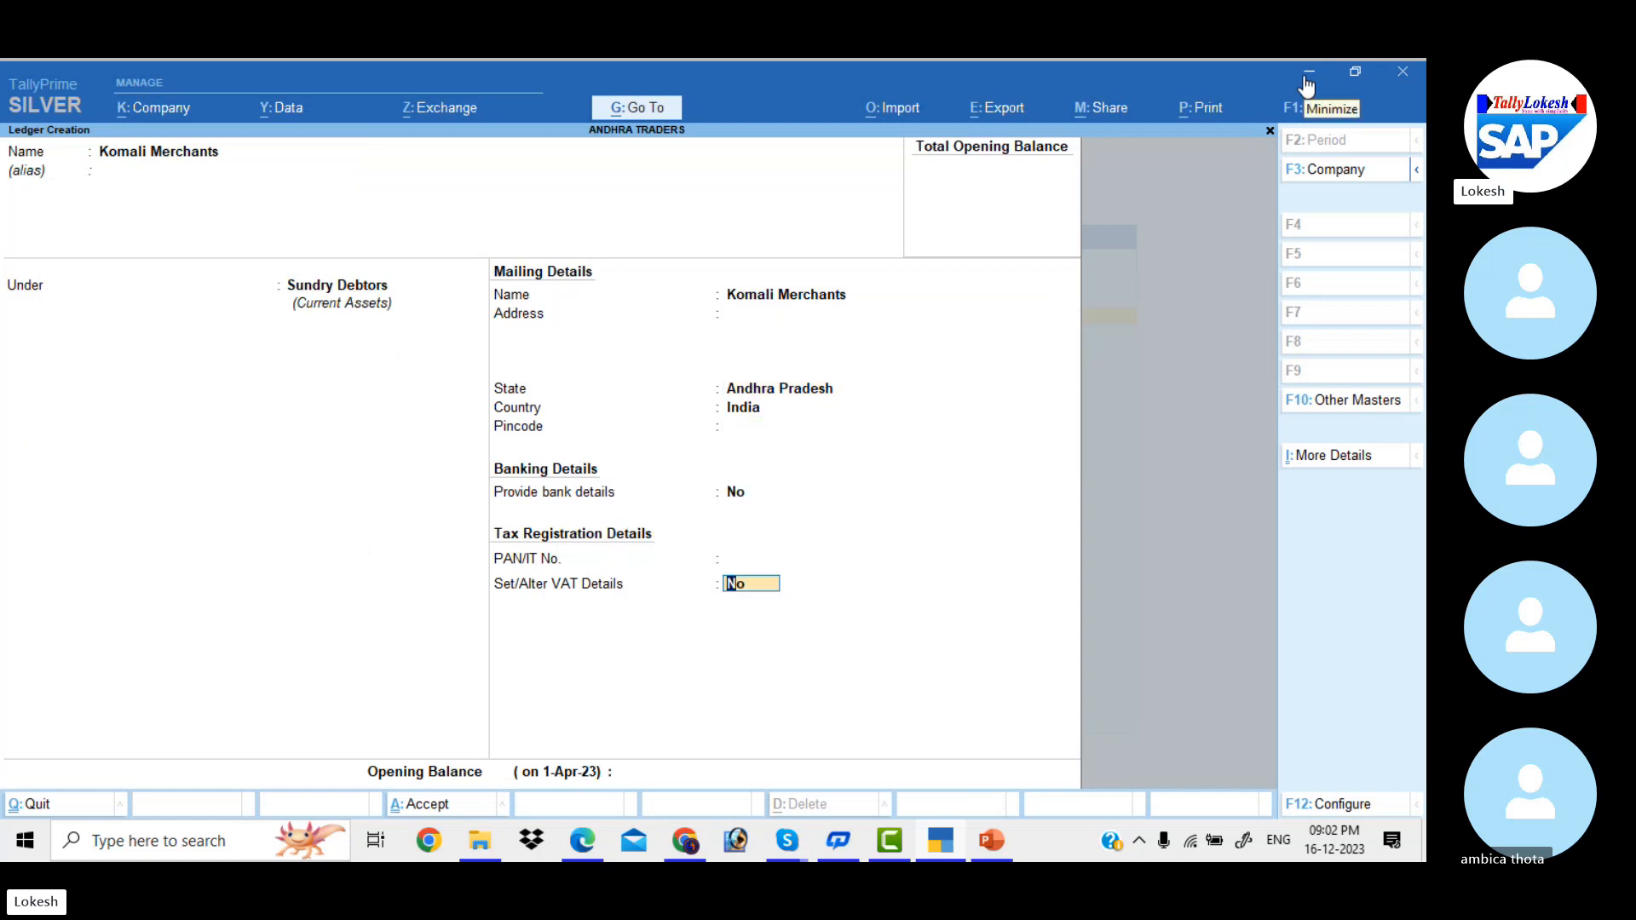
# Step: Enable VAT details for Komali Merchants with the dealer type Regular, leave the TIN blank, and save the ledger
pyautogui.press('y')
pyautogui.press('Return')
pyautogui.press('Return')
pyautogui.press('Return')
pyautogui.press('Return')
pyautogui.press('Return')
pyautogui.press('Return')
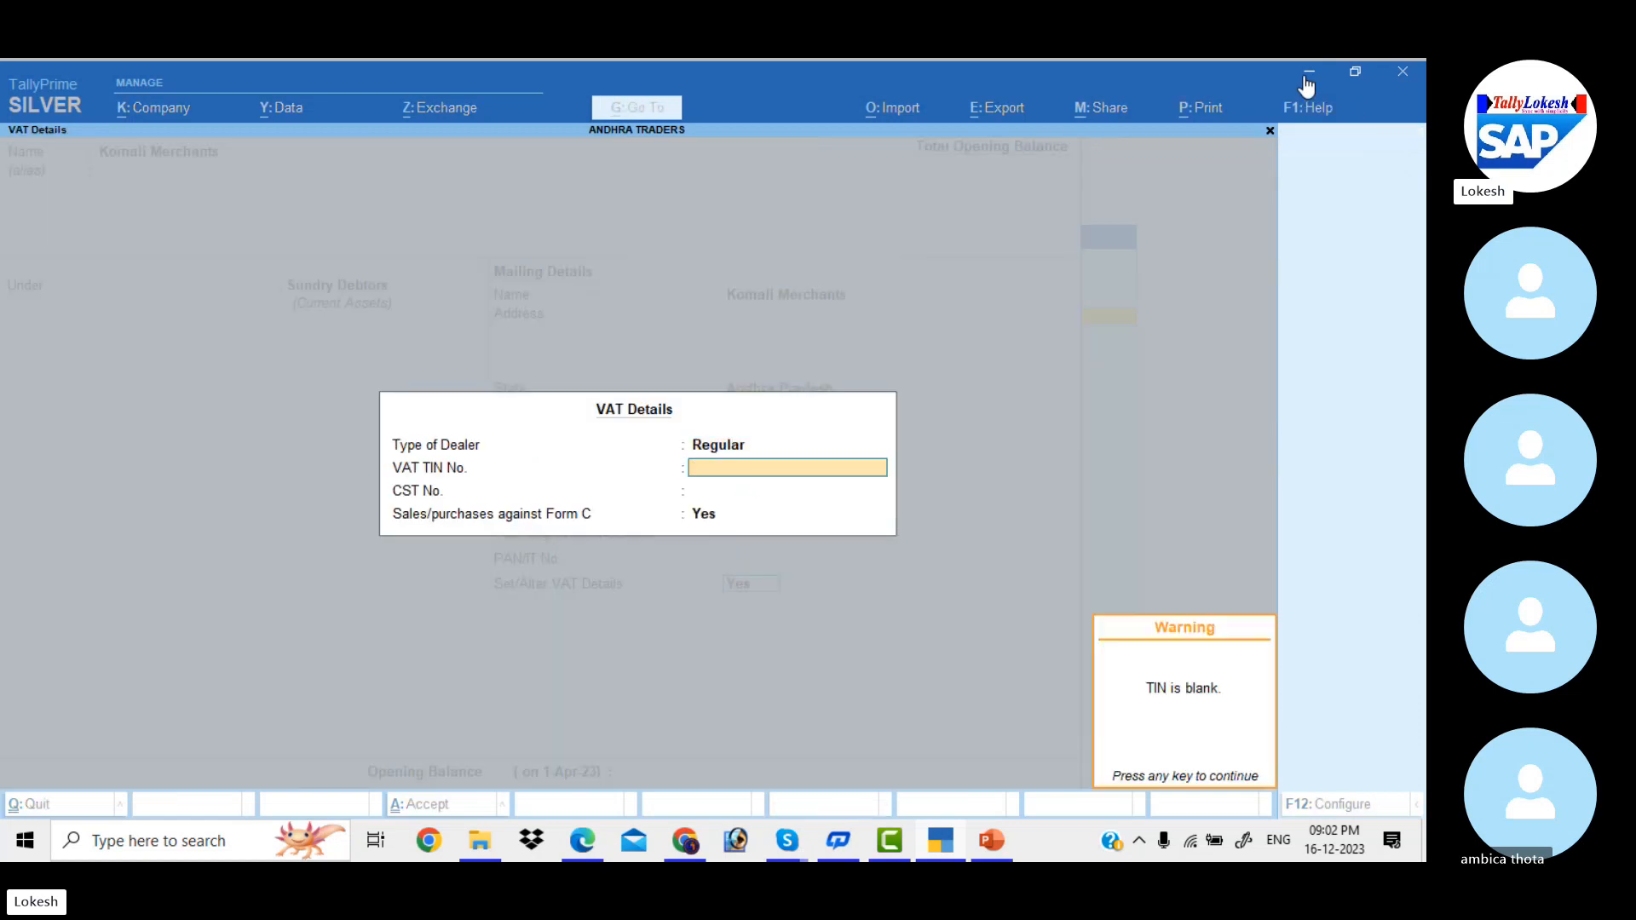
pyautogui.press('Return')
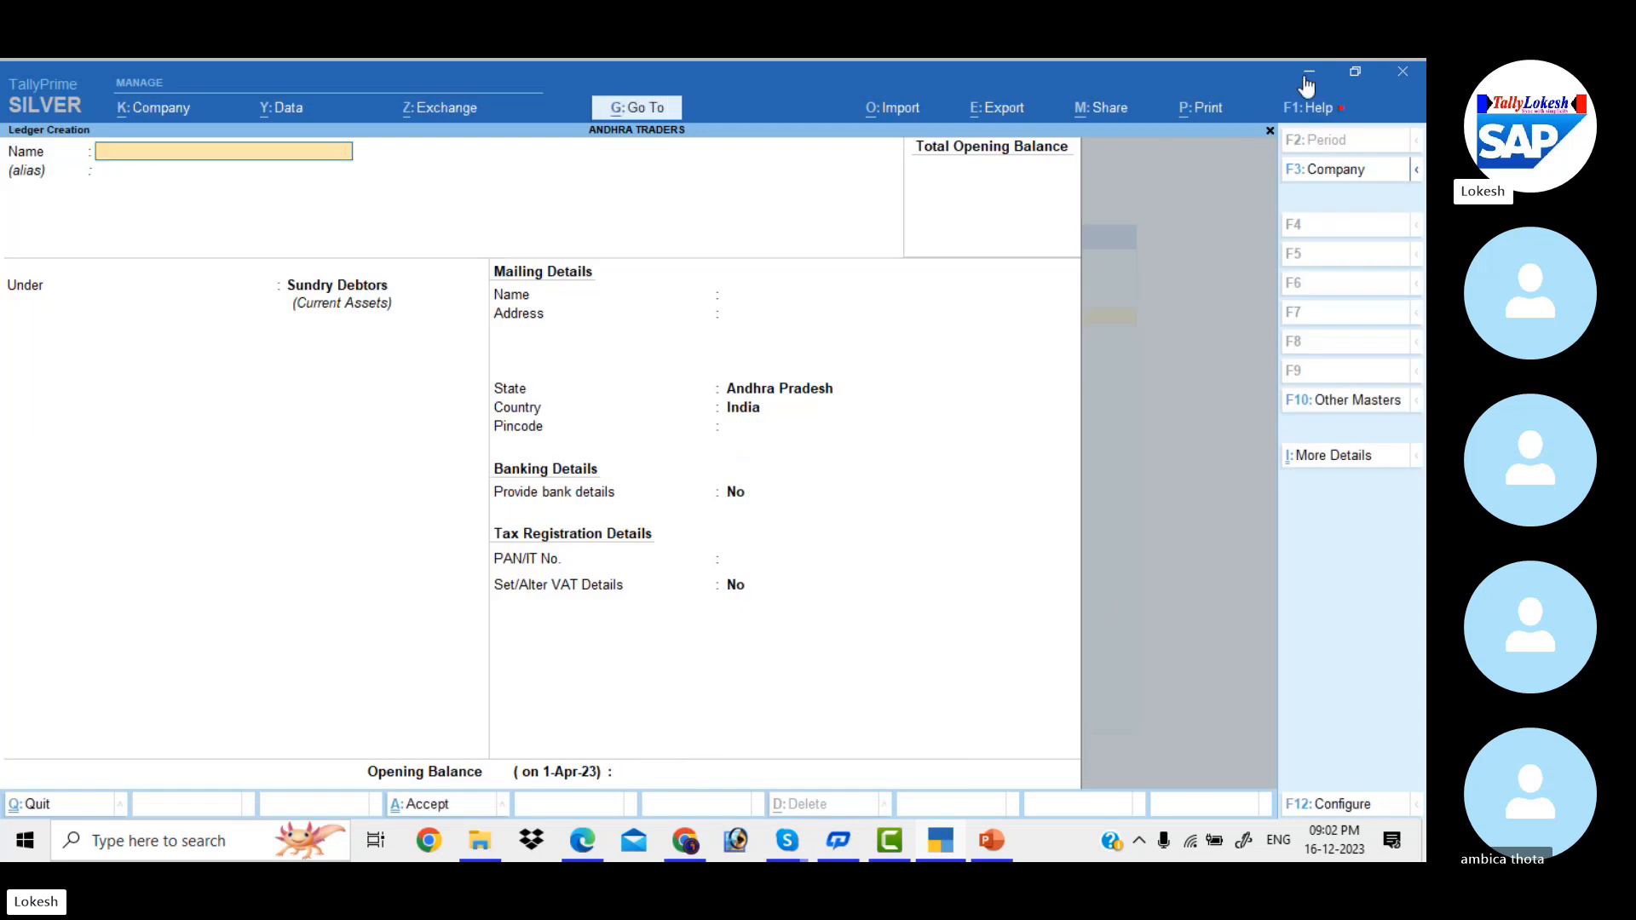
# Step: Start a new ledger named Balu Traders and place it under Sundry Creditors
pyautogui.write('Balu Traders')
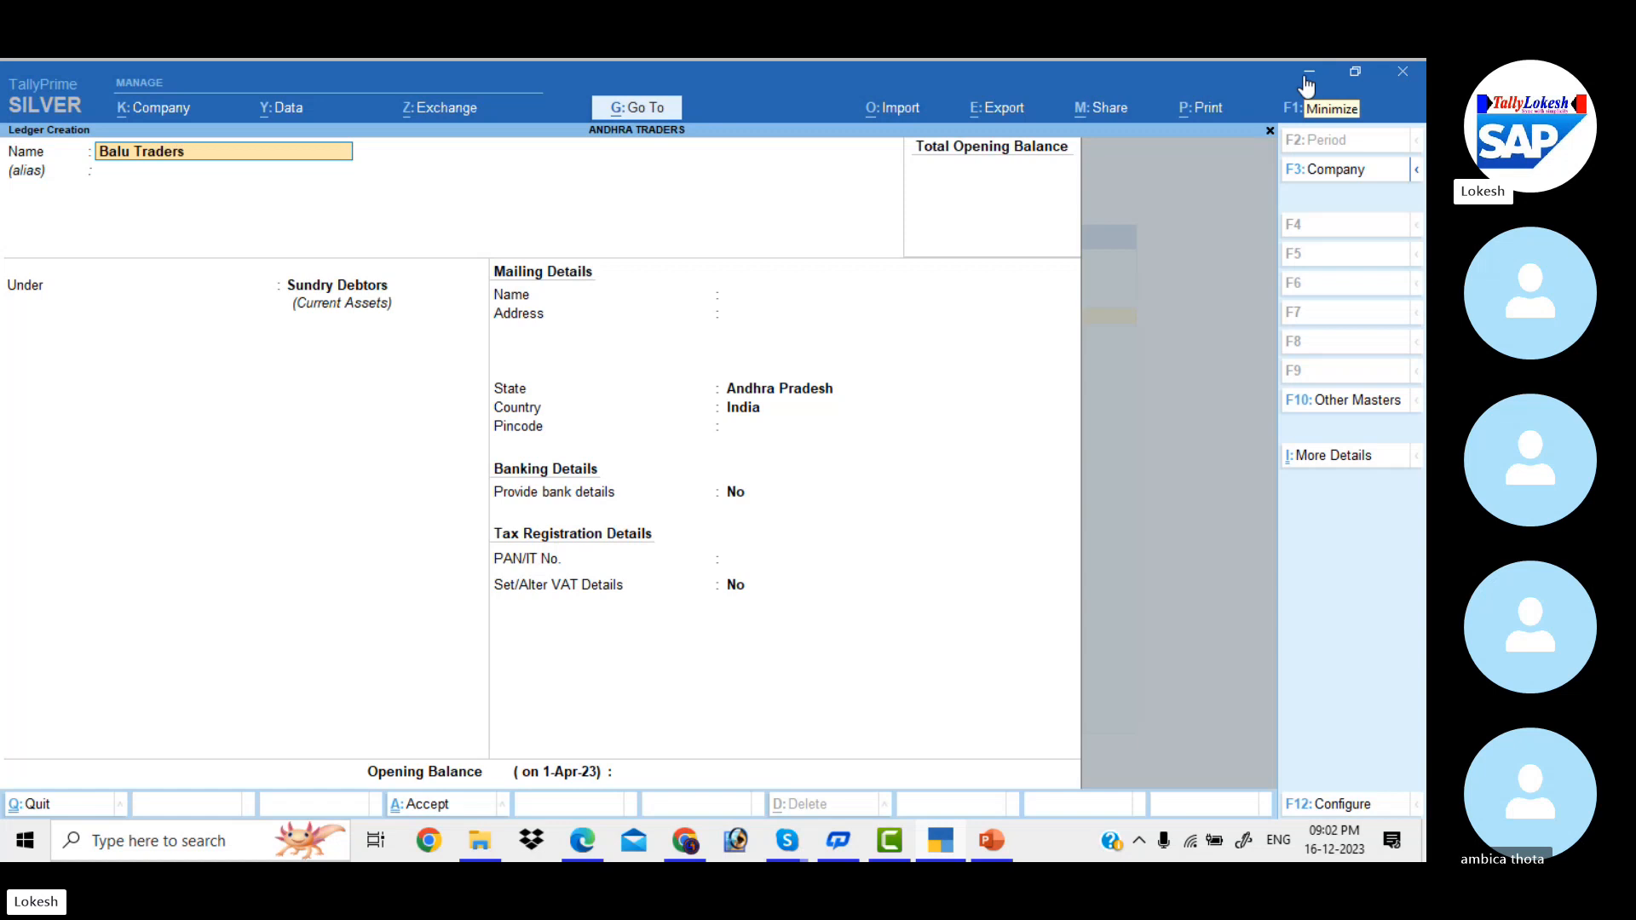
pyautogui.press('Return')
pyautogui.press('Return')
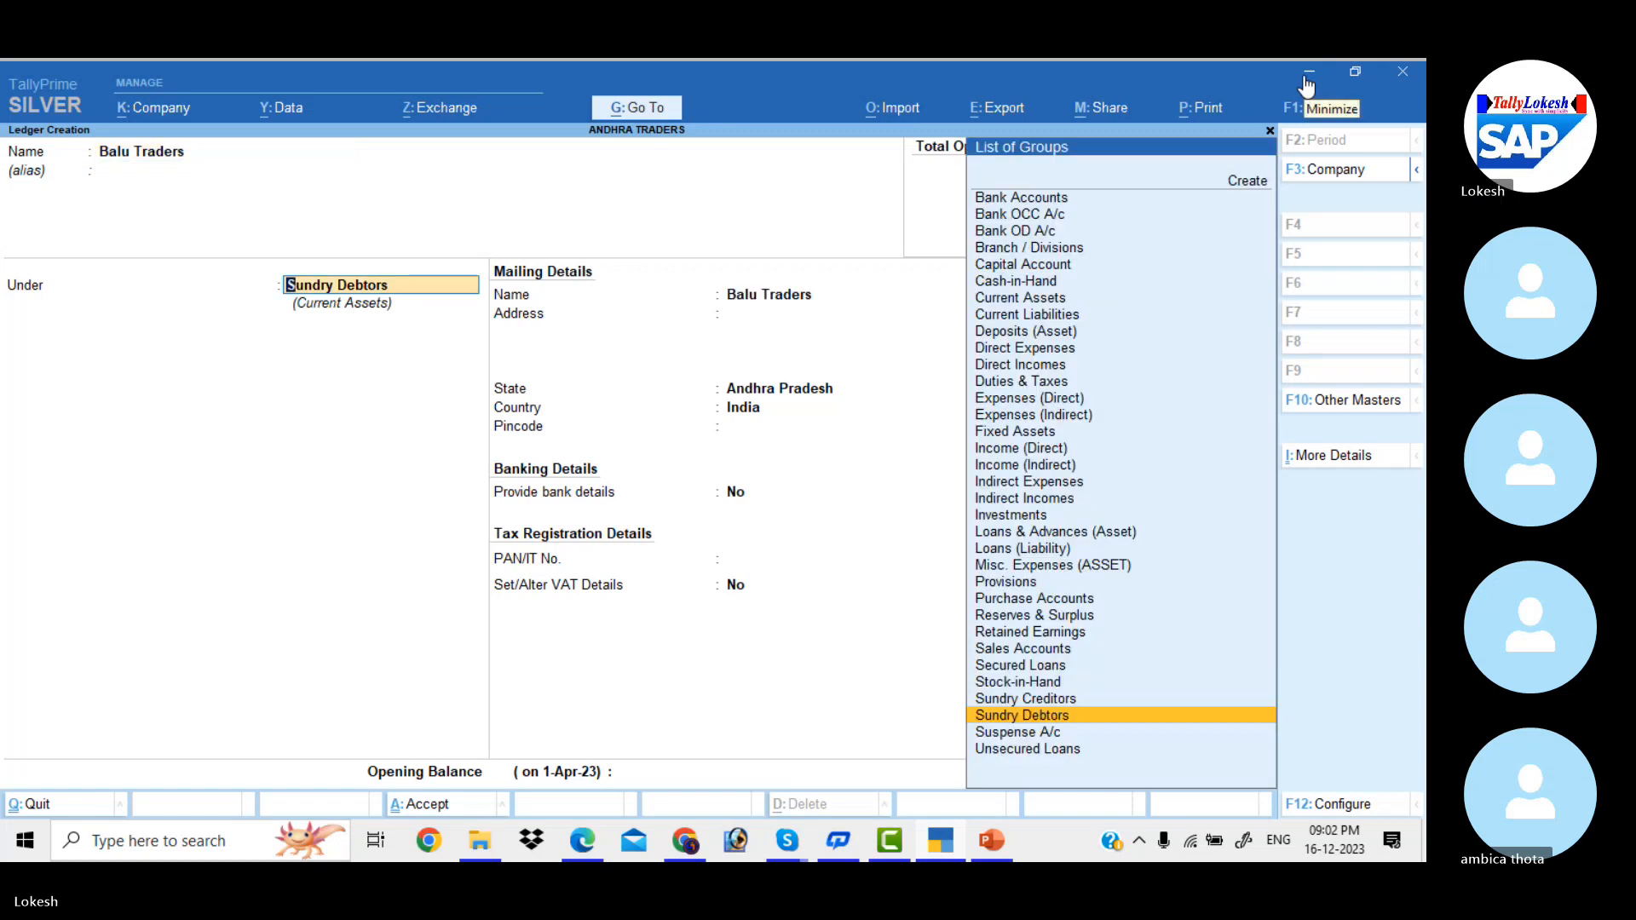
pyautogui.press('Up')
pyautogui.press('Return')
# Step: Keep the default mailing, banking and tax details for Balu Traders and save the ledger
pyautogui.press('Return')
pyautogui.press('Return')
pyautogui.press('Return')
pyautogui.press('Return')
pyautogui.press('Return')
pyautogui.press('Return')
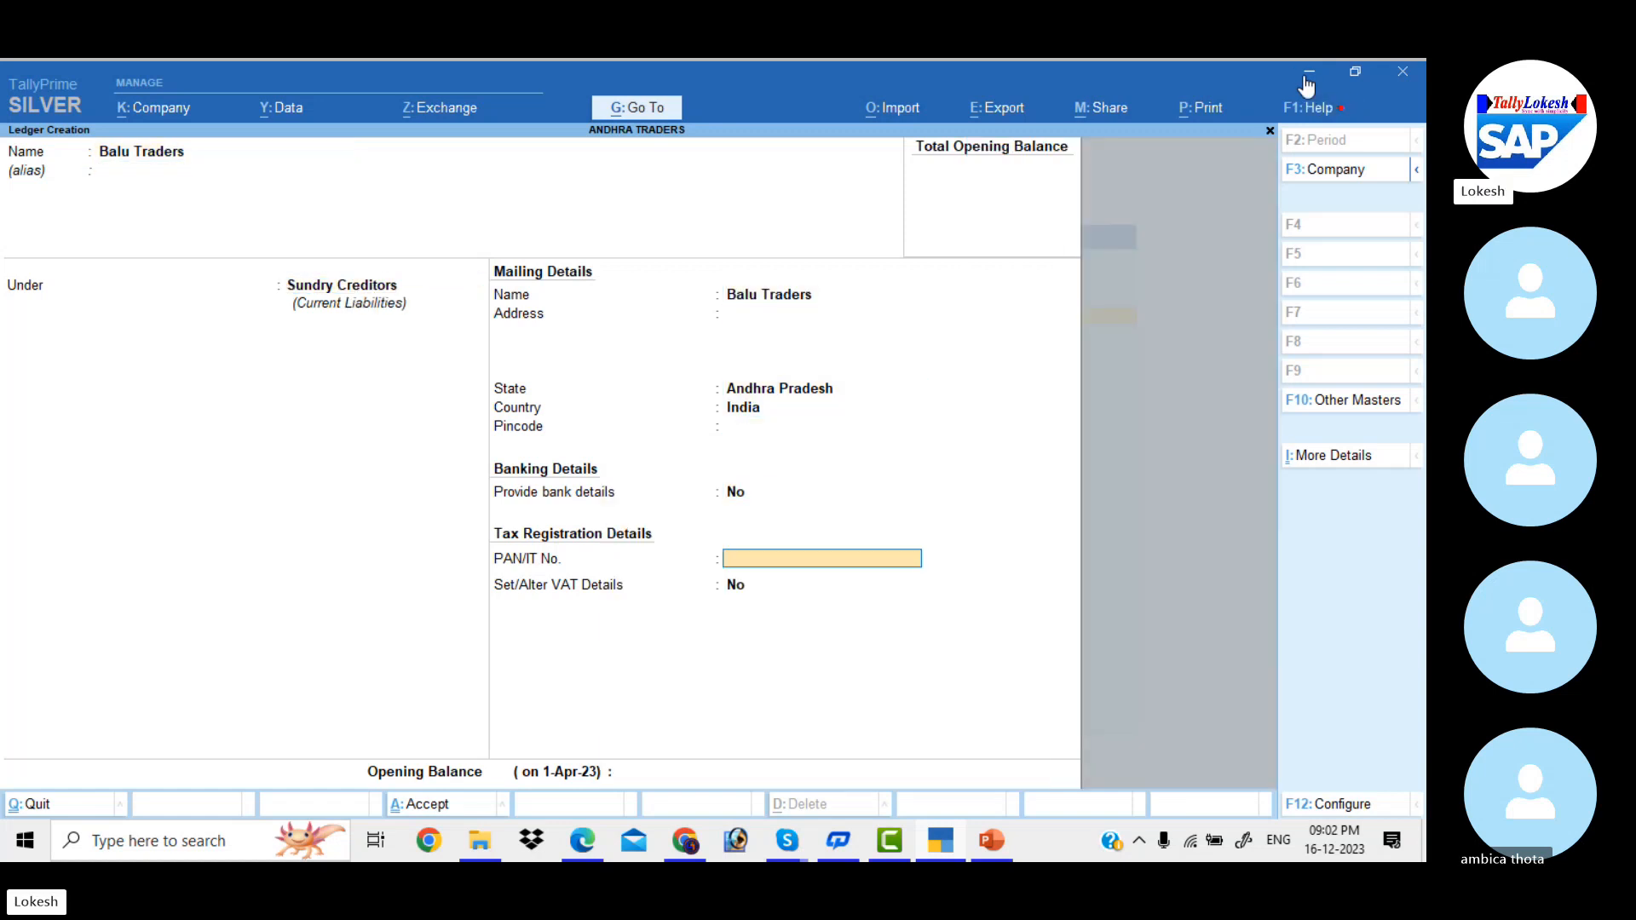
pyautogui.press('Return')
pyautogui.press('Return')
pyautogui.press('Return')
pyautogui.press('Return')
# Step: Start a new ledger named Kadar Traders and place it under Sundry Debtors
pyautogui.write('Kadaa')
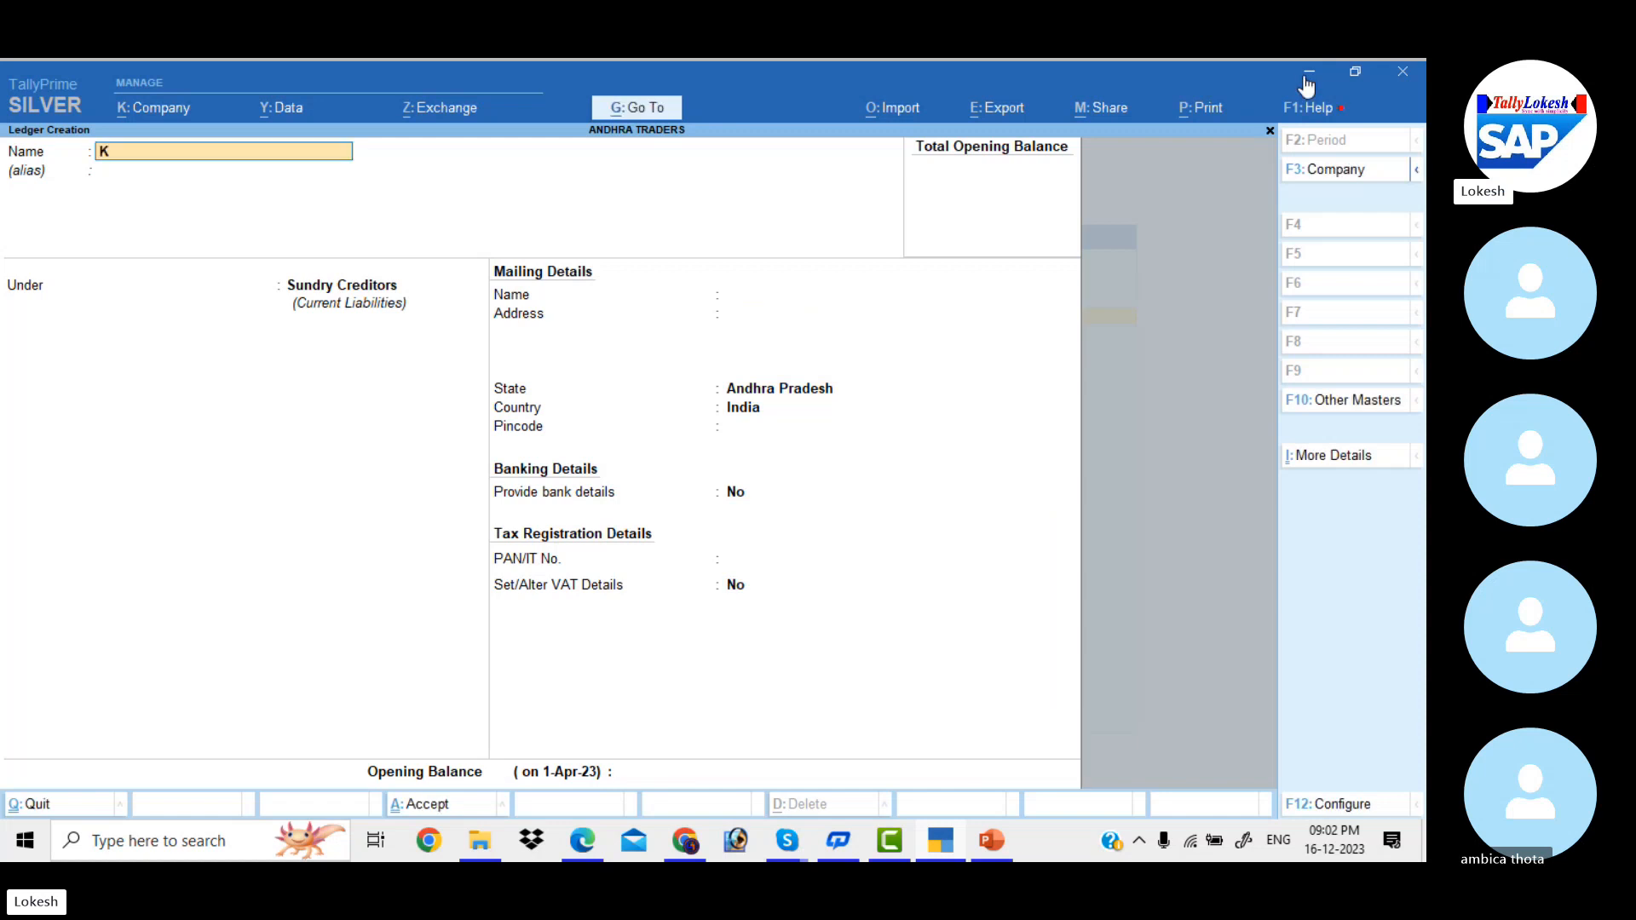
pyautogui.press('BackSpace')
pyautogui.press('BackSpace')
pyautogui.write('r traders')
pyautogui.press('Return')
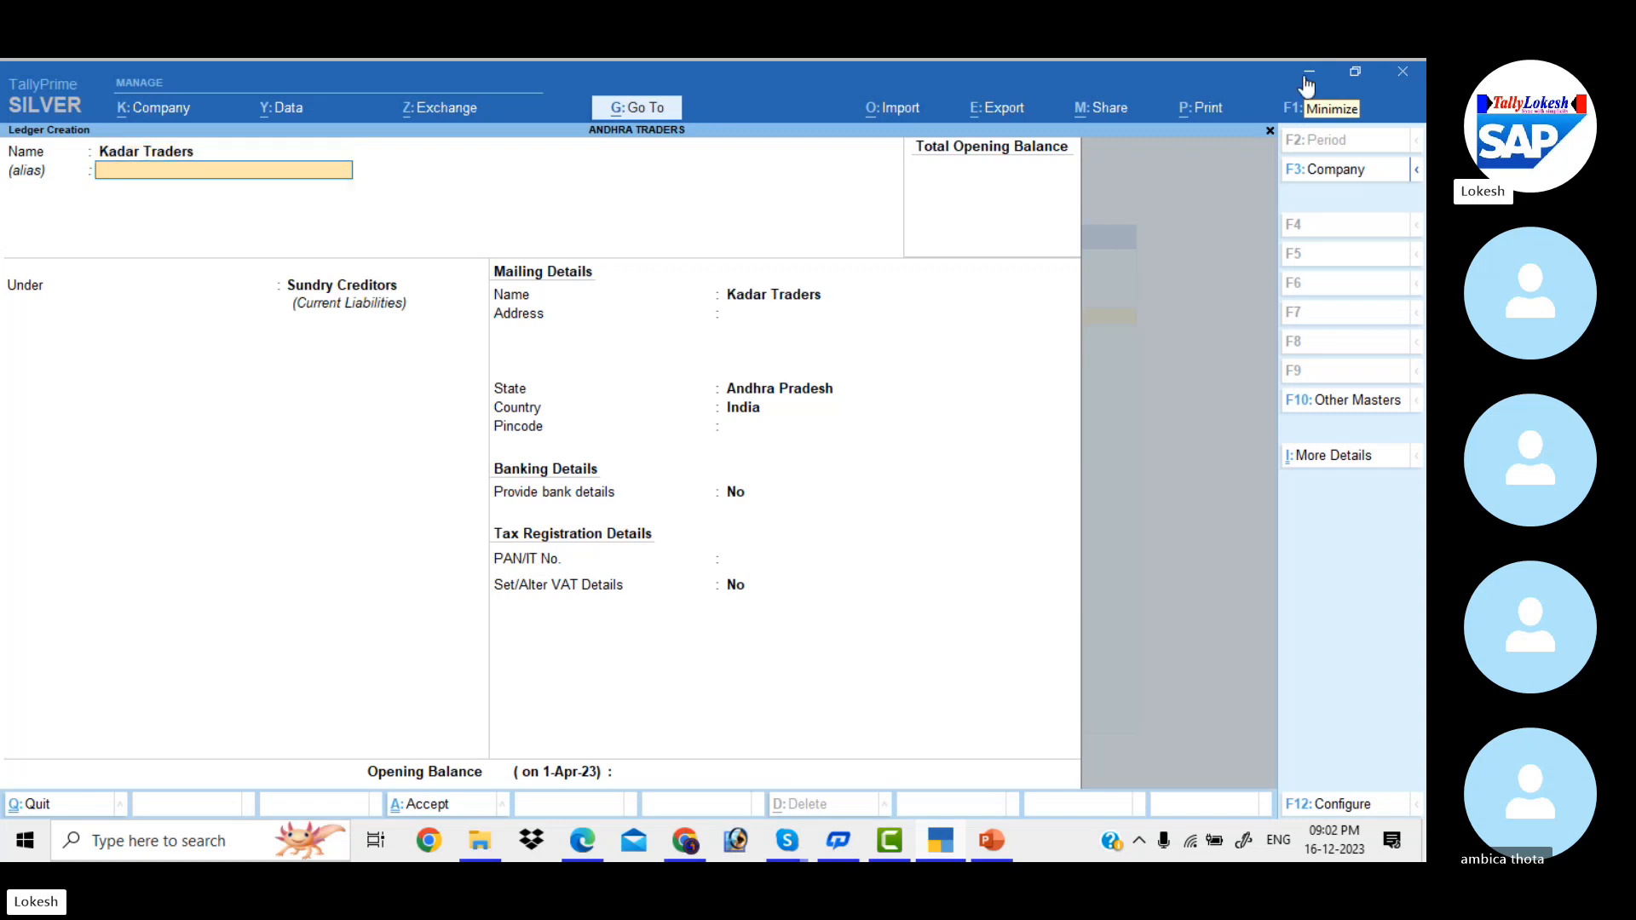
pyautogui.press('Return')
pyautogui.press('Down')
pyautogui.press('Return')
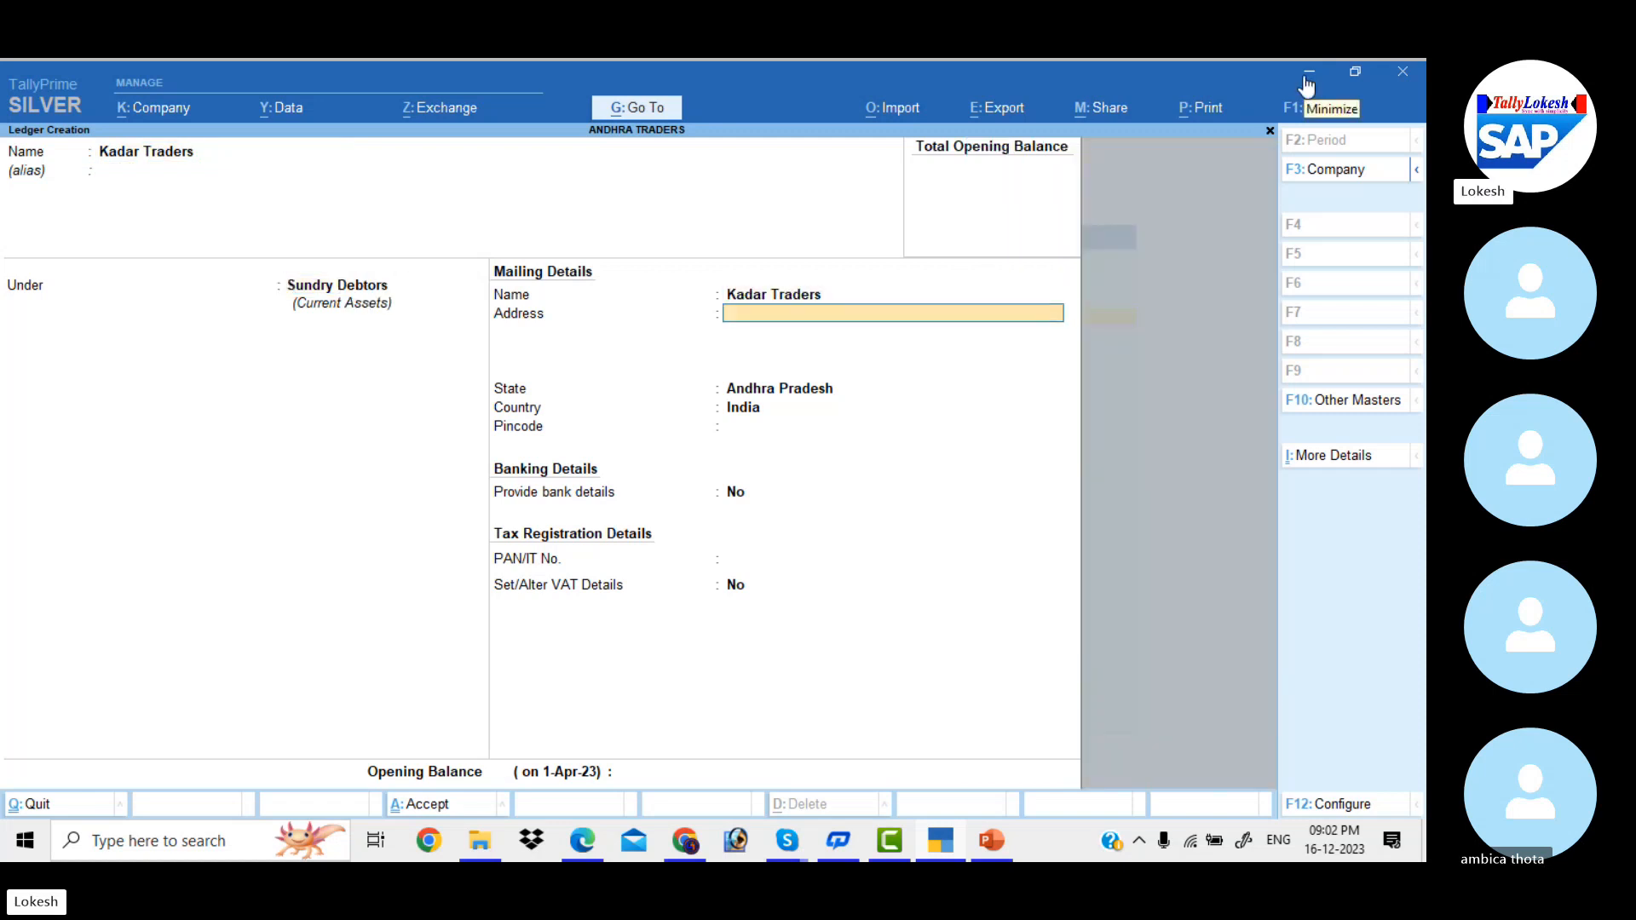
# Step: Keep the default mailing, banking and tax details for Kadar Traders and save the ledger
pyautogui.press('Return')
pyautogui.press('Return')
pyautogui.press('Return')
pyautogui.press('Return')
pyautogui.press('Return')
pyautogui.press('Return')
pyautogui.press('Return')
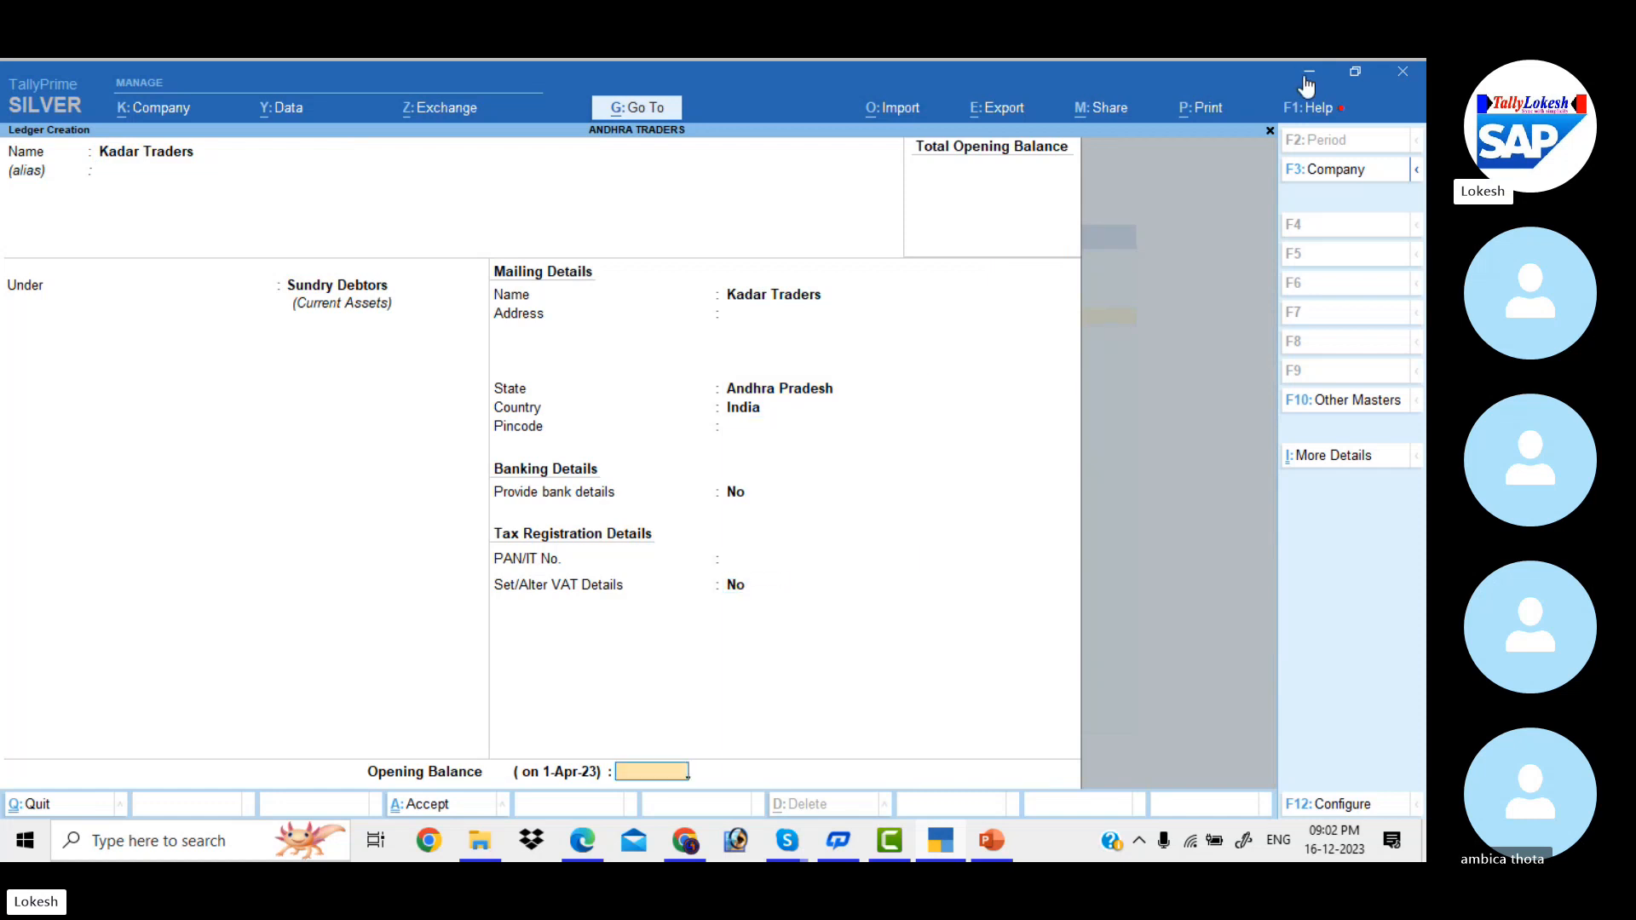
pyautogui.press('Return')
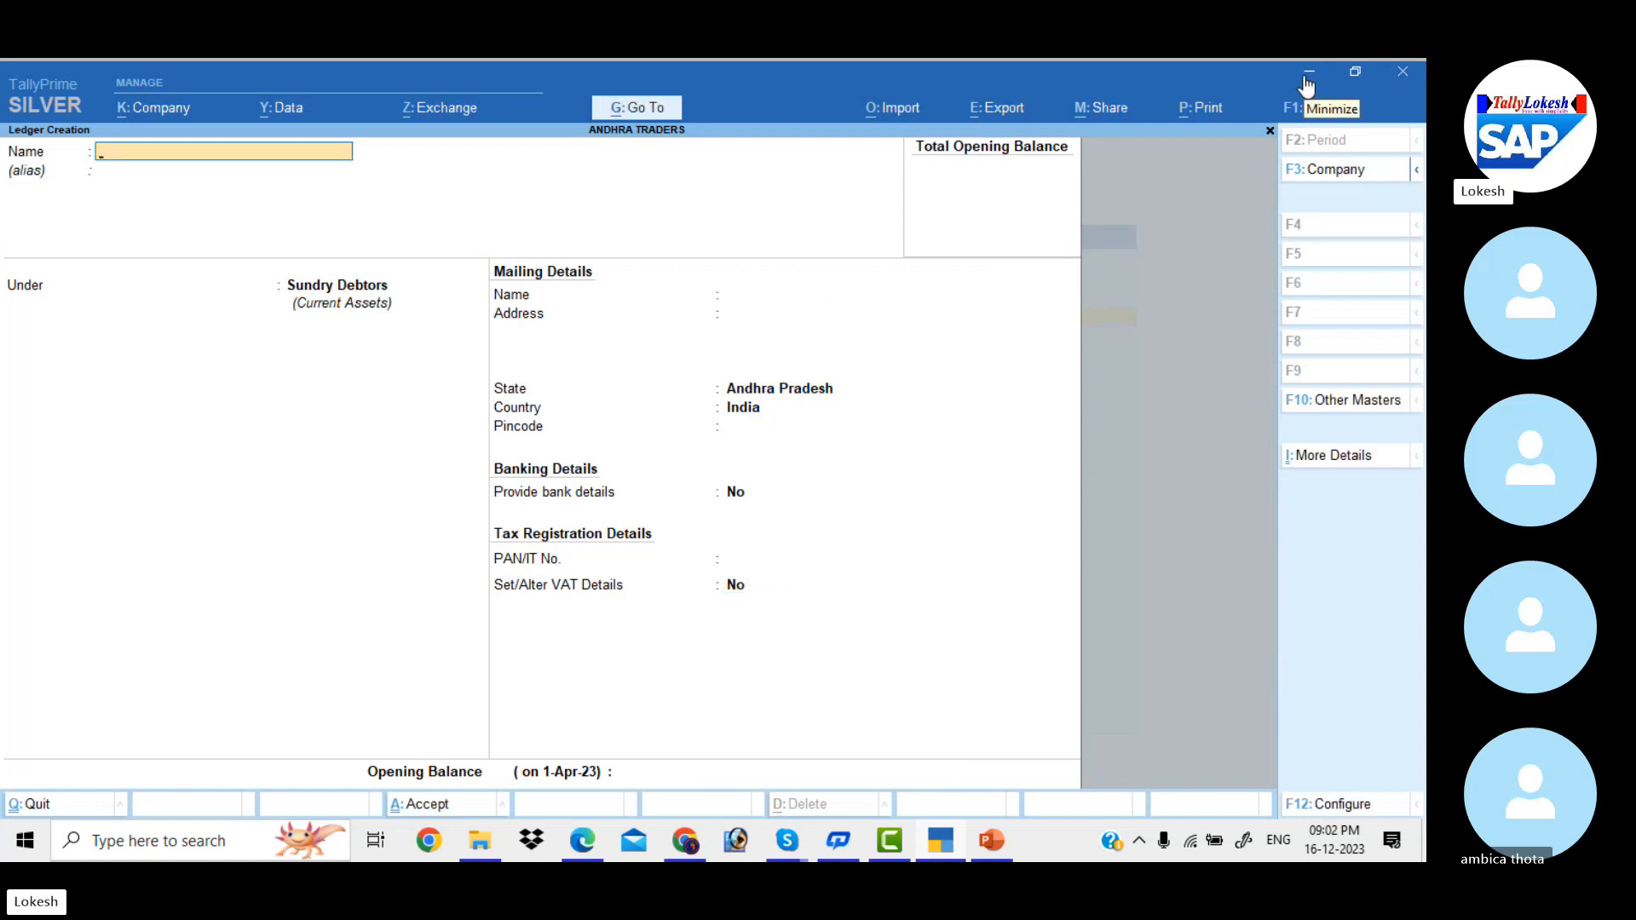
# Step: Start a new ledger named Input Vat 5% under Duties & Taxes with VAT as its type of duty/tax
pyautogui.write('Input Vat 5%')
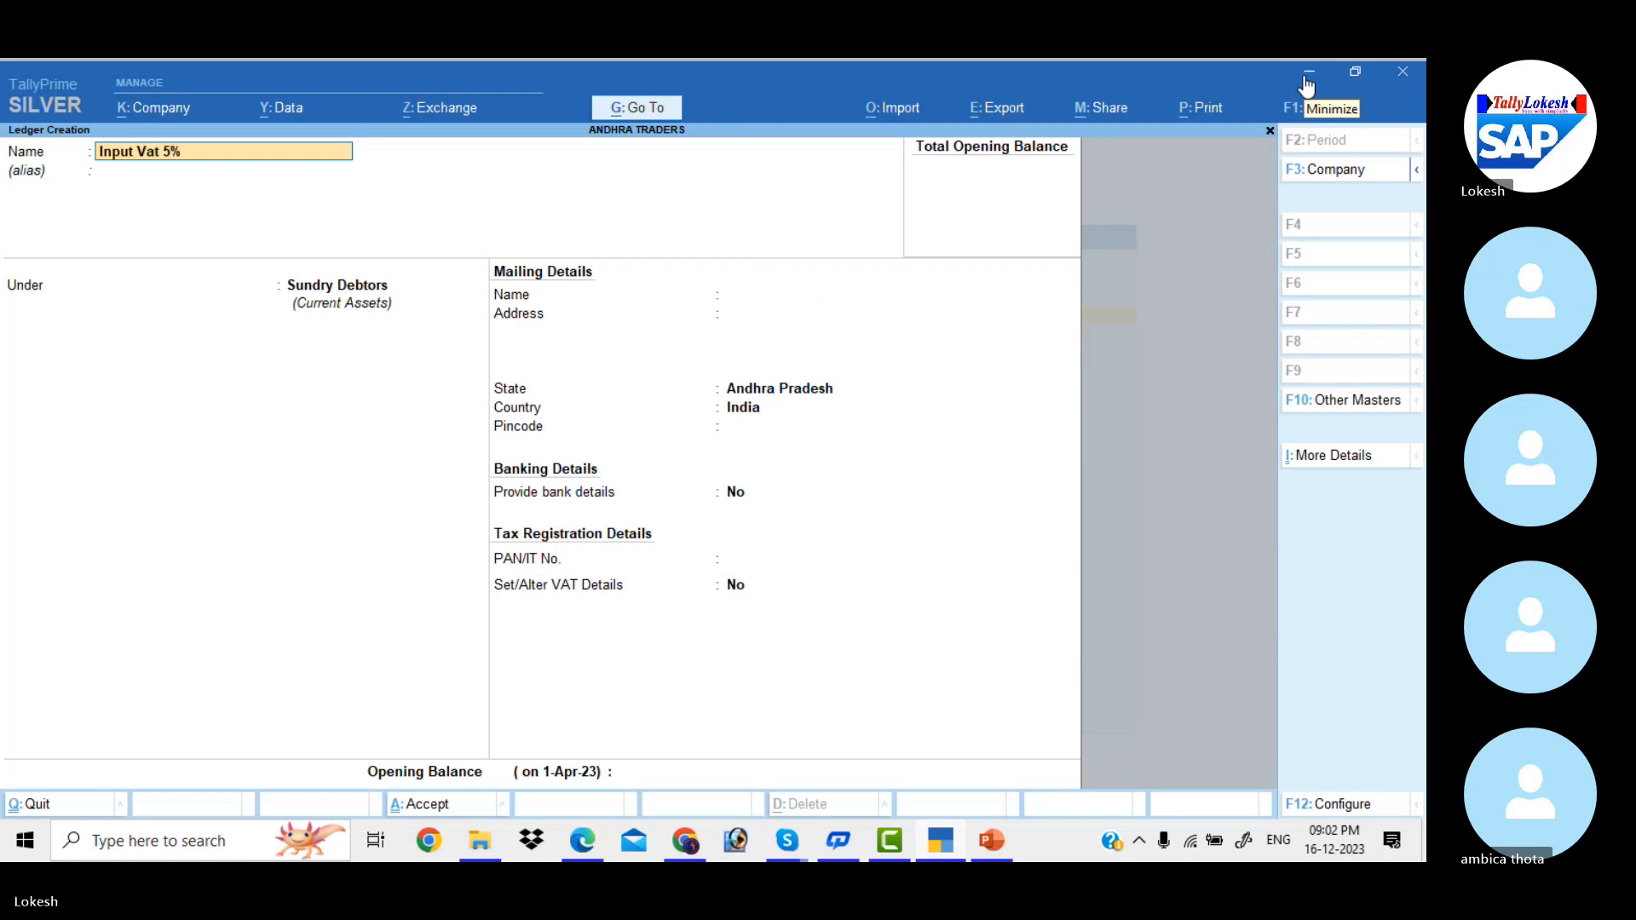
pyautogui.press('Return')
pyautogui.write('Du')
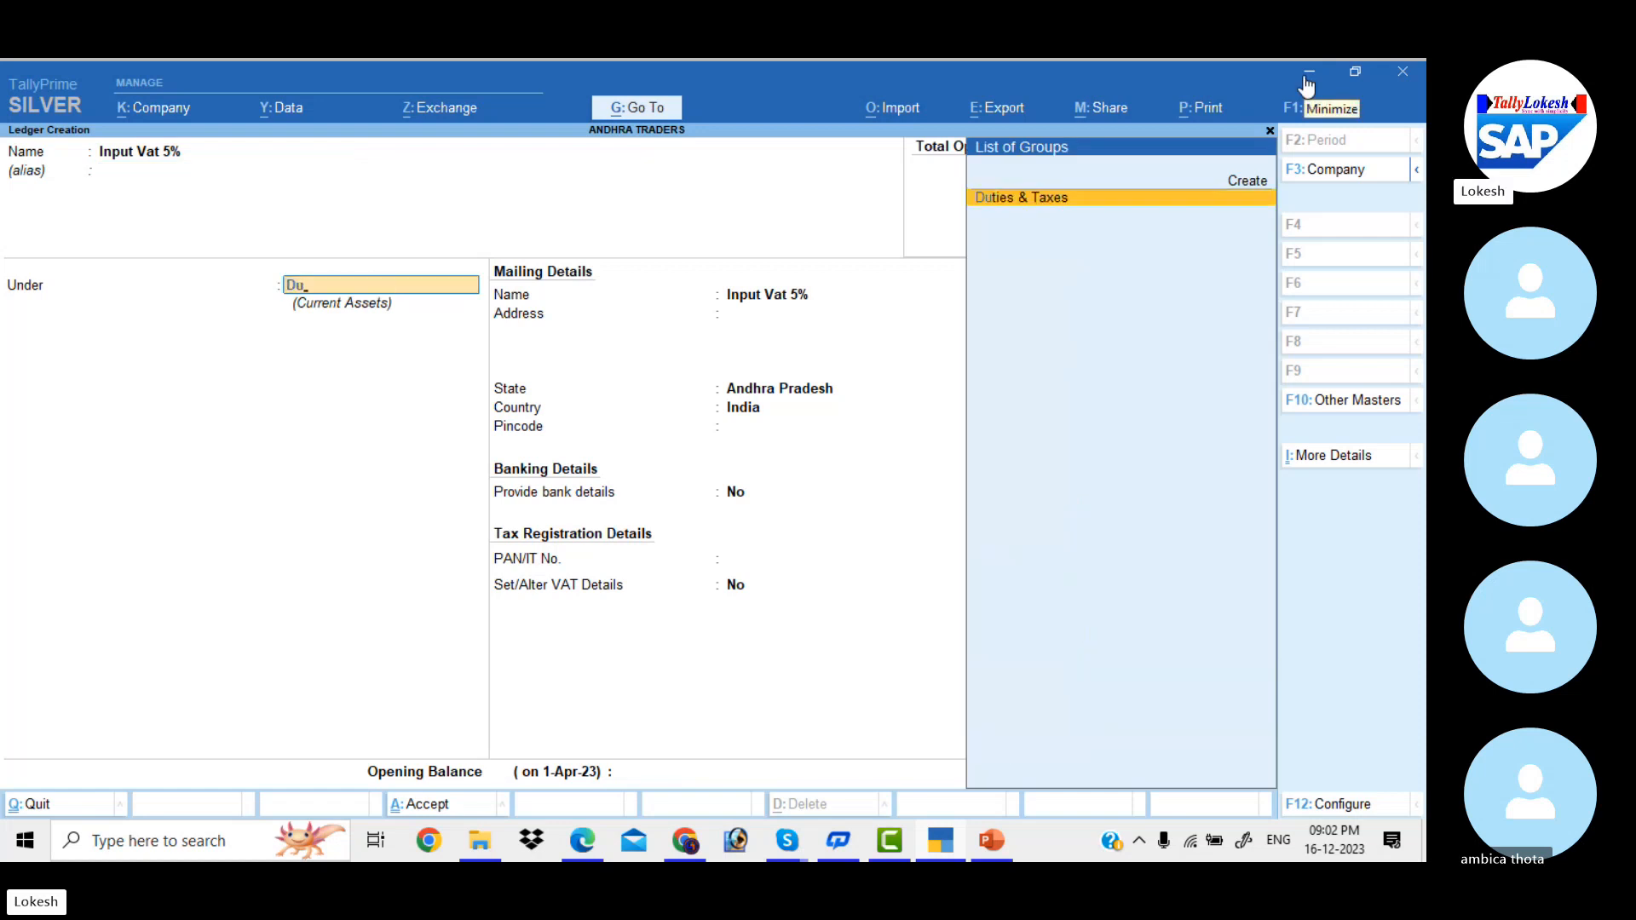
pyautogui.press('Return')
pyautogui.press('Down')
pyautogui.press('Return')
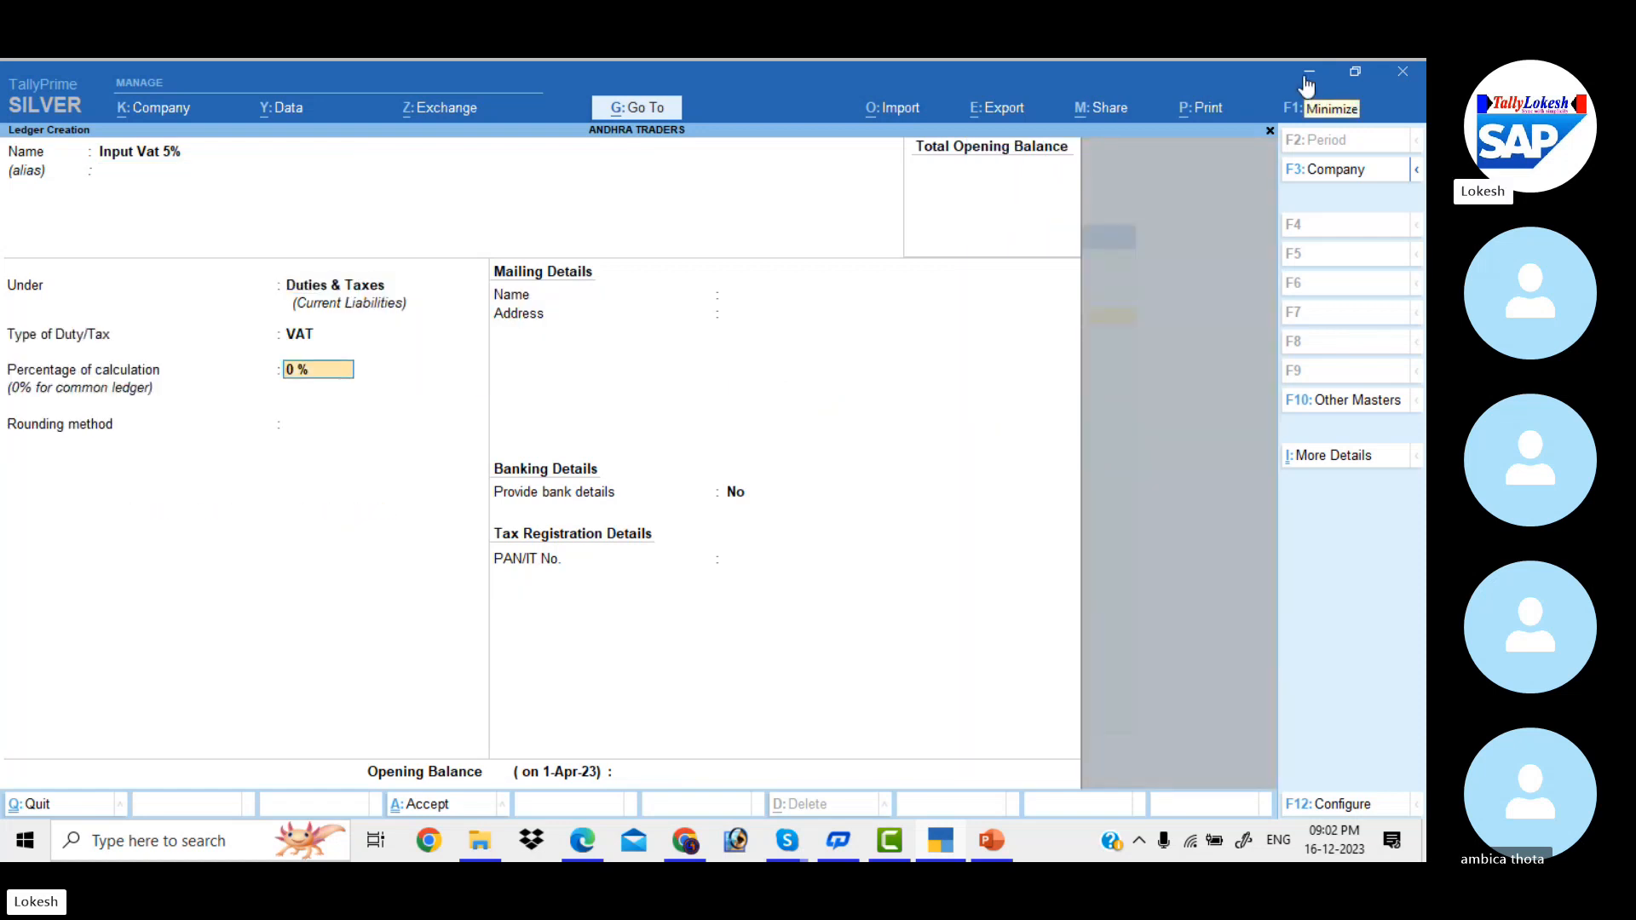
# Step: Keep the 0% calculation and Not Applicable rounding for Input Vat 5% and save the ledger
pyautogui.press('Return')
pyautogui.press('Return')
pyautogui.press('Return')
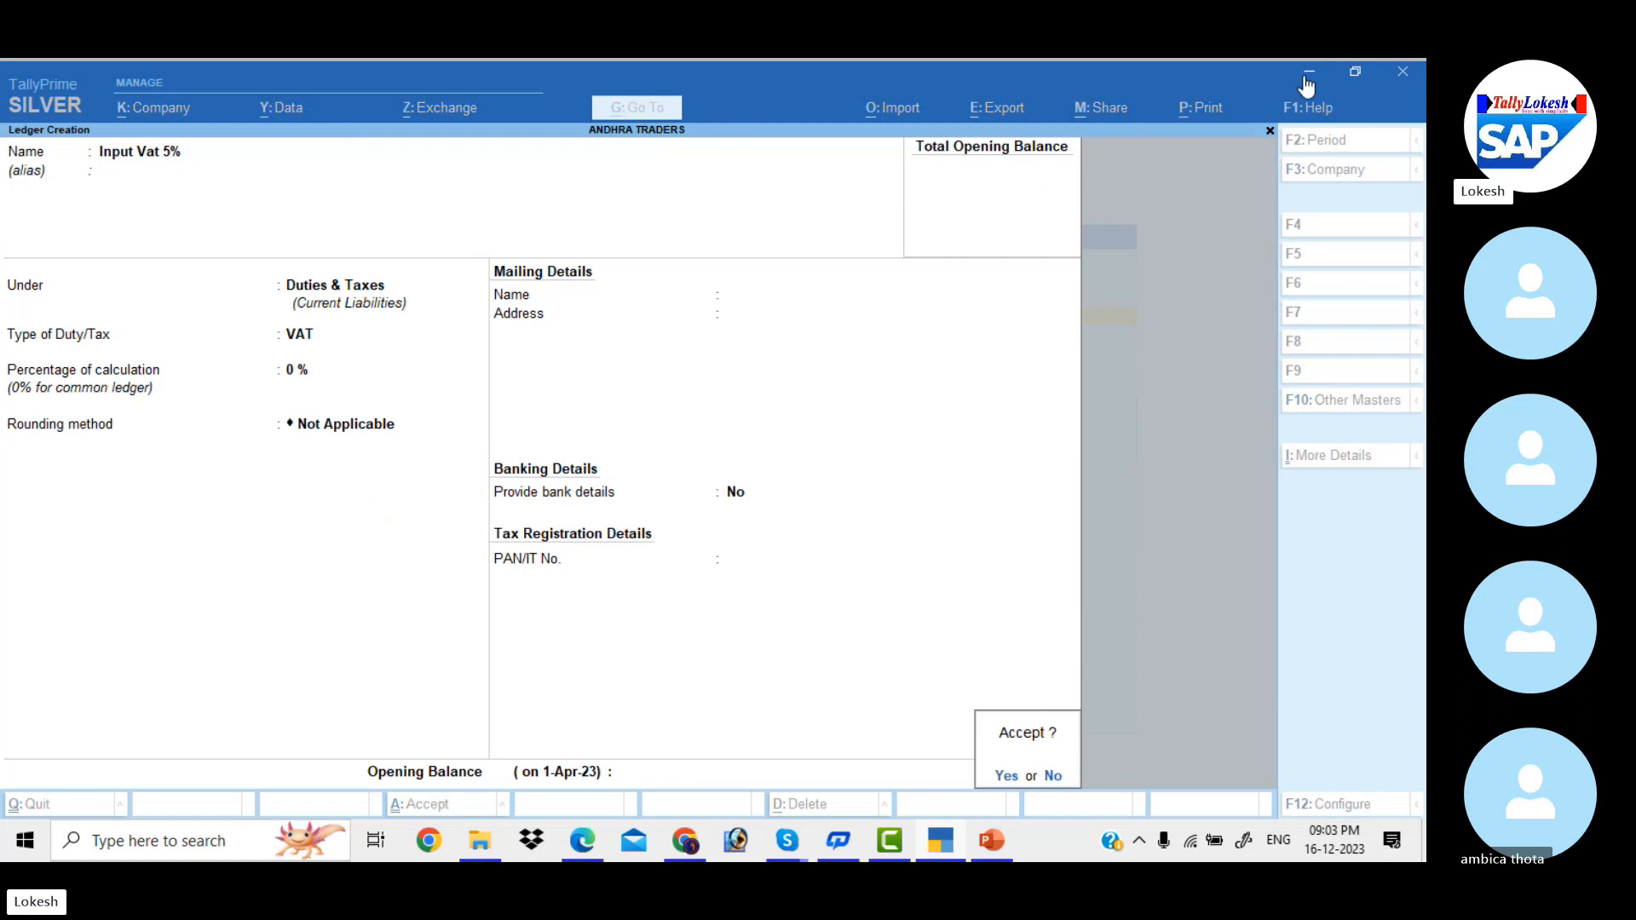
pyautogui.press('Return')
# Step: Start a new ledger named Output Vat 5% under Duties & Taxes with VAT as its type of duty/tax
pyautogui.write('Outp')
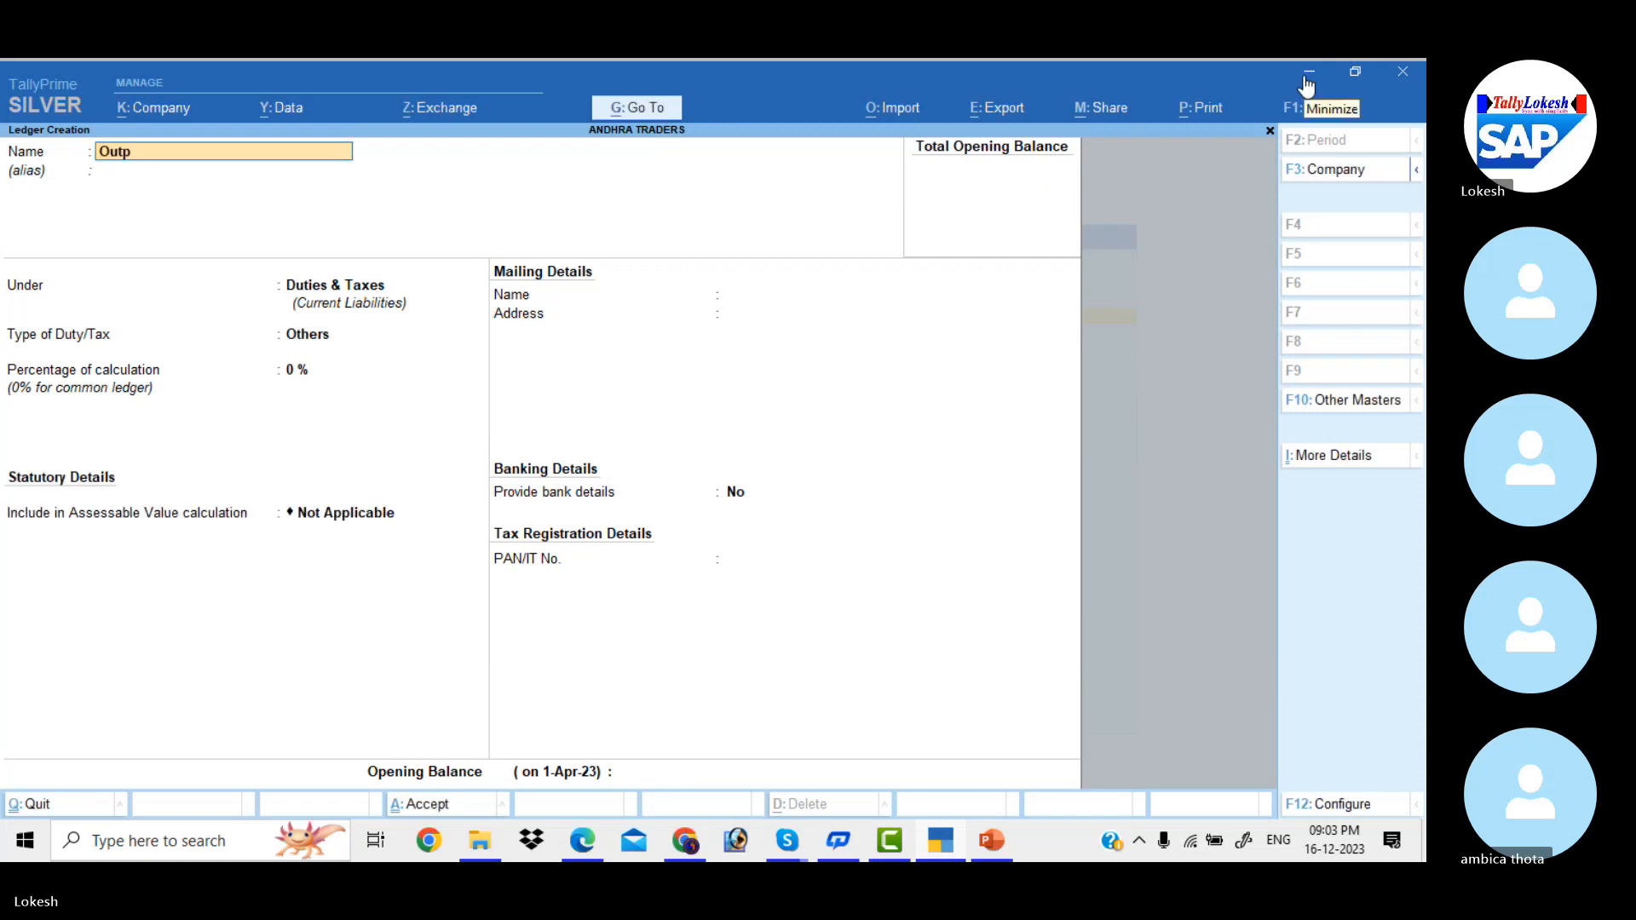
pyautogui.write('ut Vat 5%')
pyautogui.press('Return')
pyautogui.press('Return')
pyautogui.press('Return')
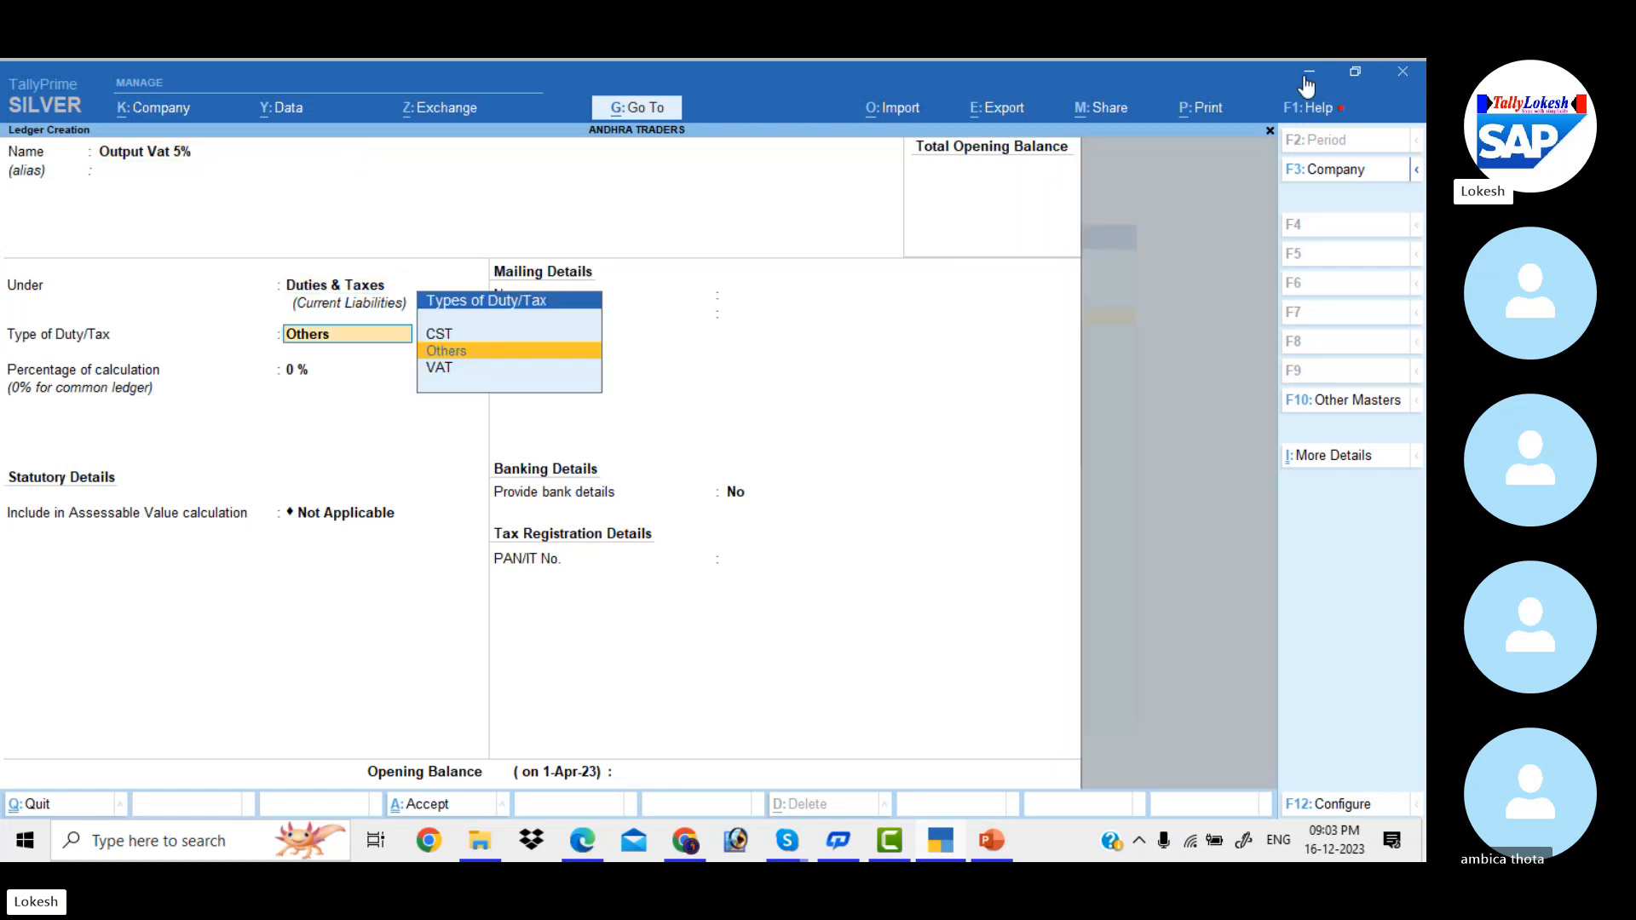
pyautogui.press('Down')
pyautogui.press('Return')
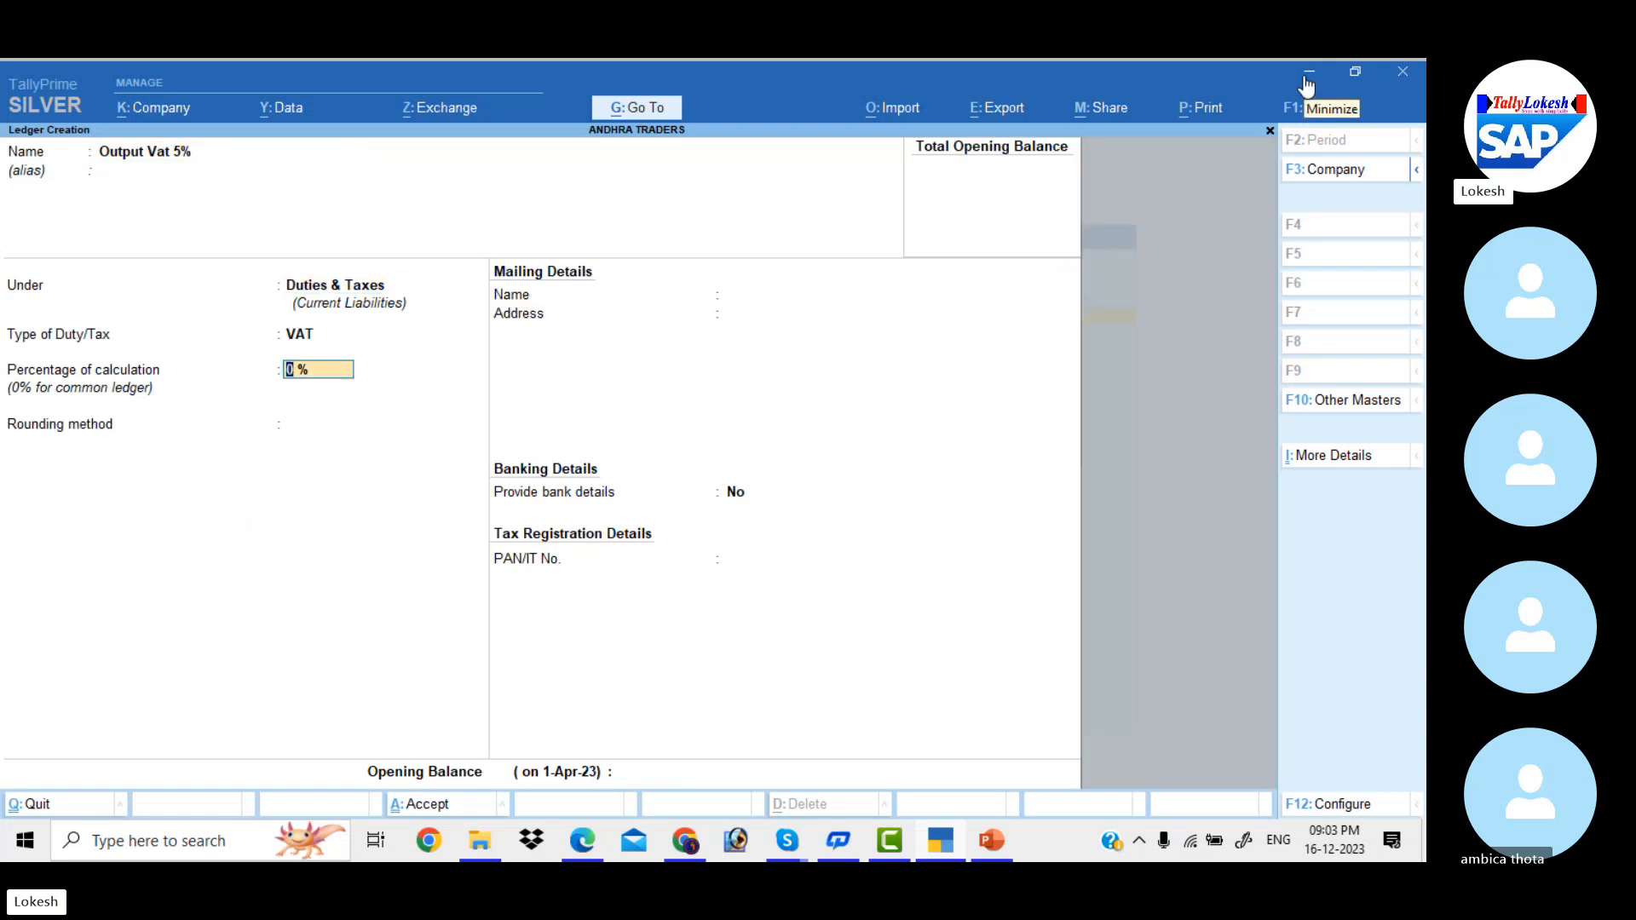
# Step: Save the Output Vat 5% ledger with its 0% calculation and default rounding, and leave ledger creation
pyautogui.press('Return')
pyautogui.press('Return')
pyautogui.press('Return')
pyautogui.press('Return')
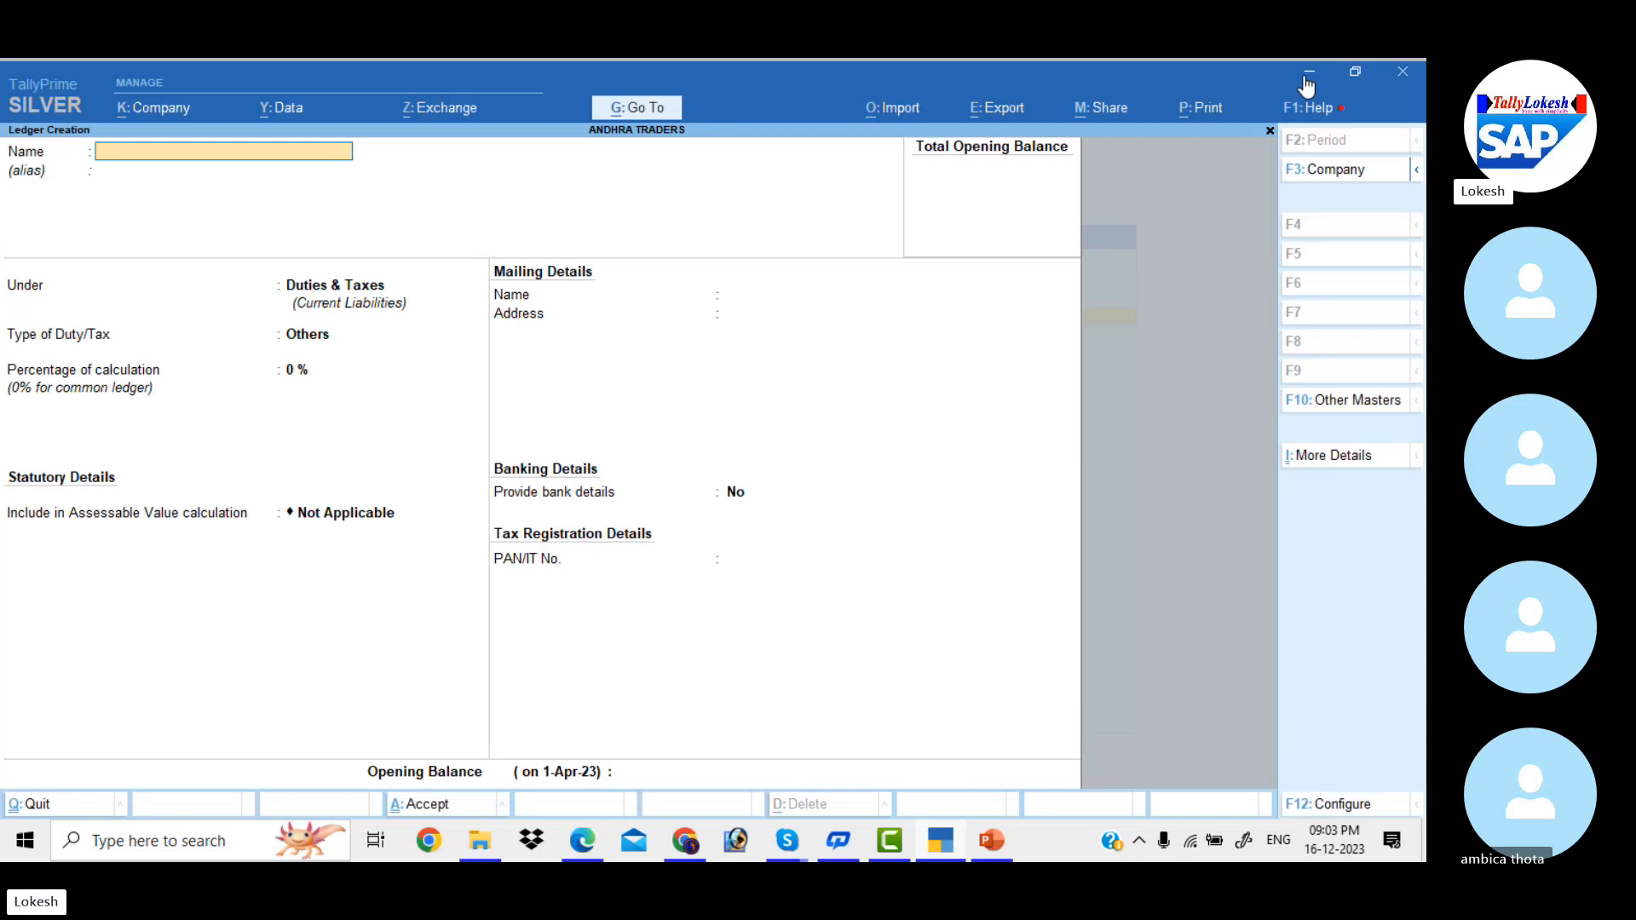
pyautogui.press('Escape')
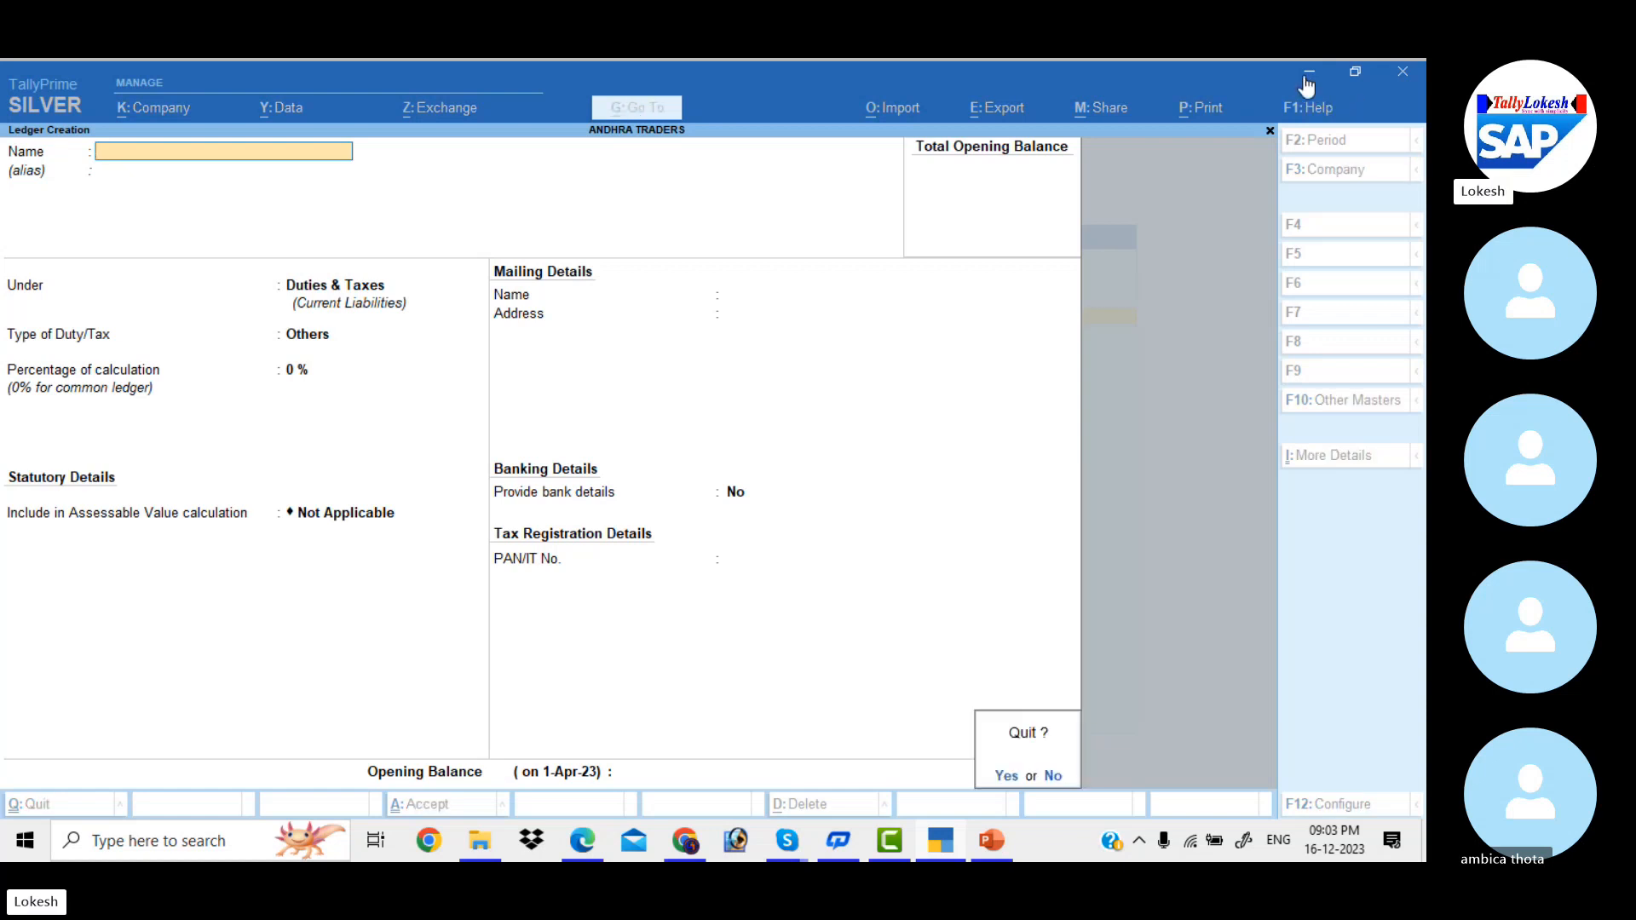
pyautogui.press('Return')
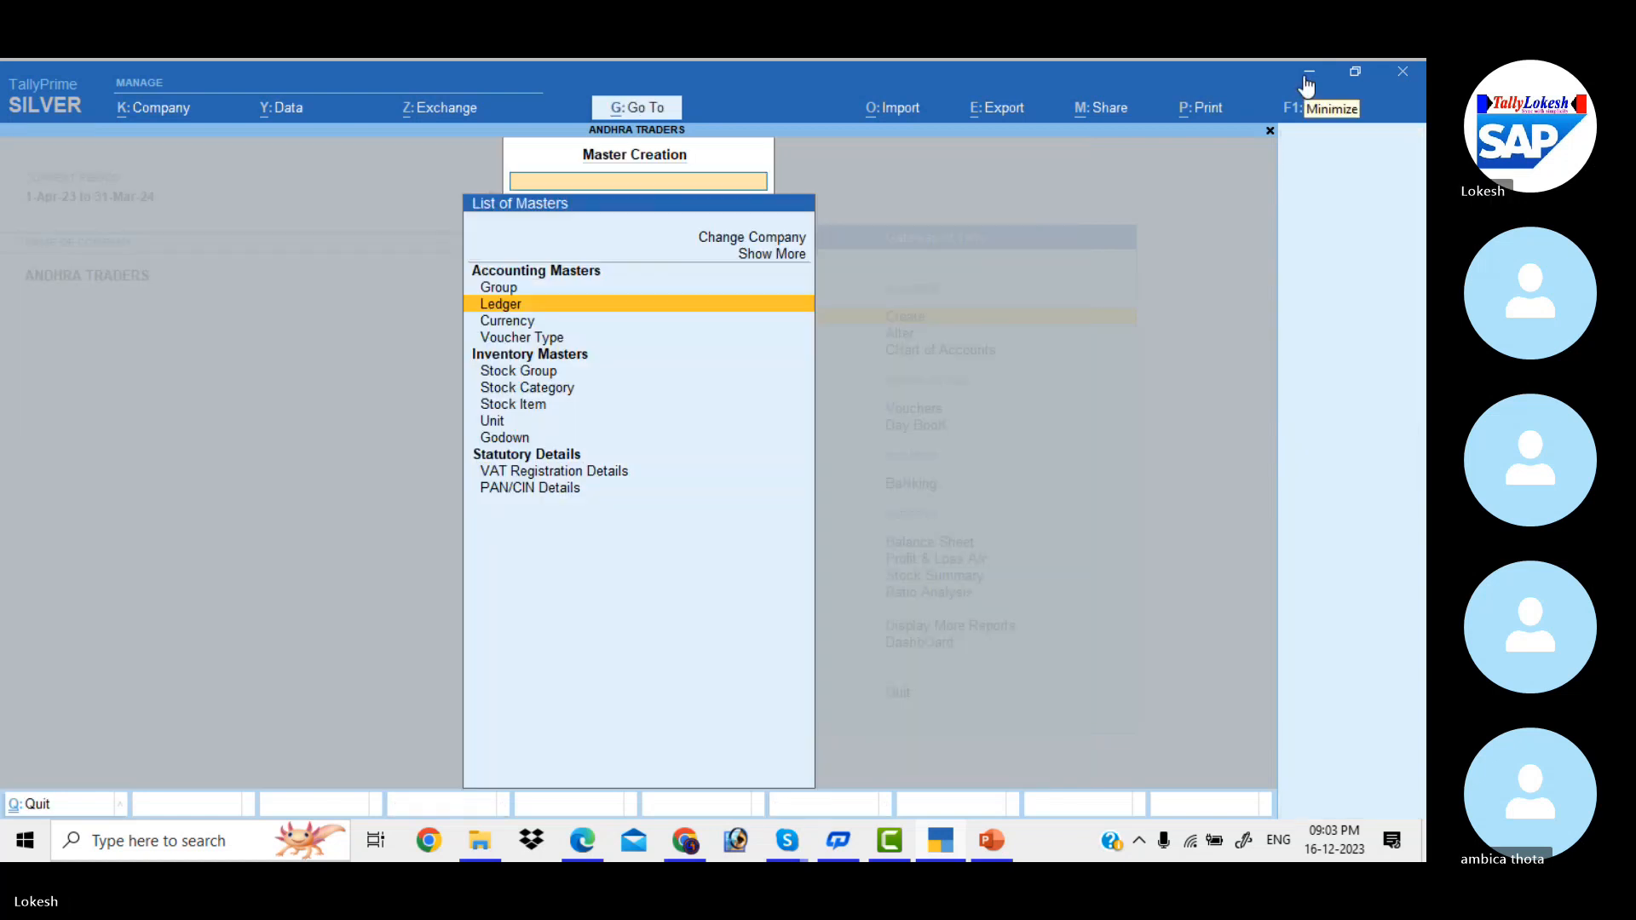
# Step: Create a simple unit of measure with symbol nos, formal name Numbers and 0 decimal places
pyautogui.press('Down')
pyautogui.press('Down')
pyautogui.press('Down')
pyautogui.press('Down')
pyautogui.press('Down')
pyautogui.press('Down')
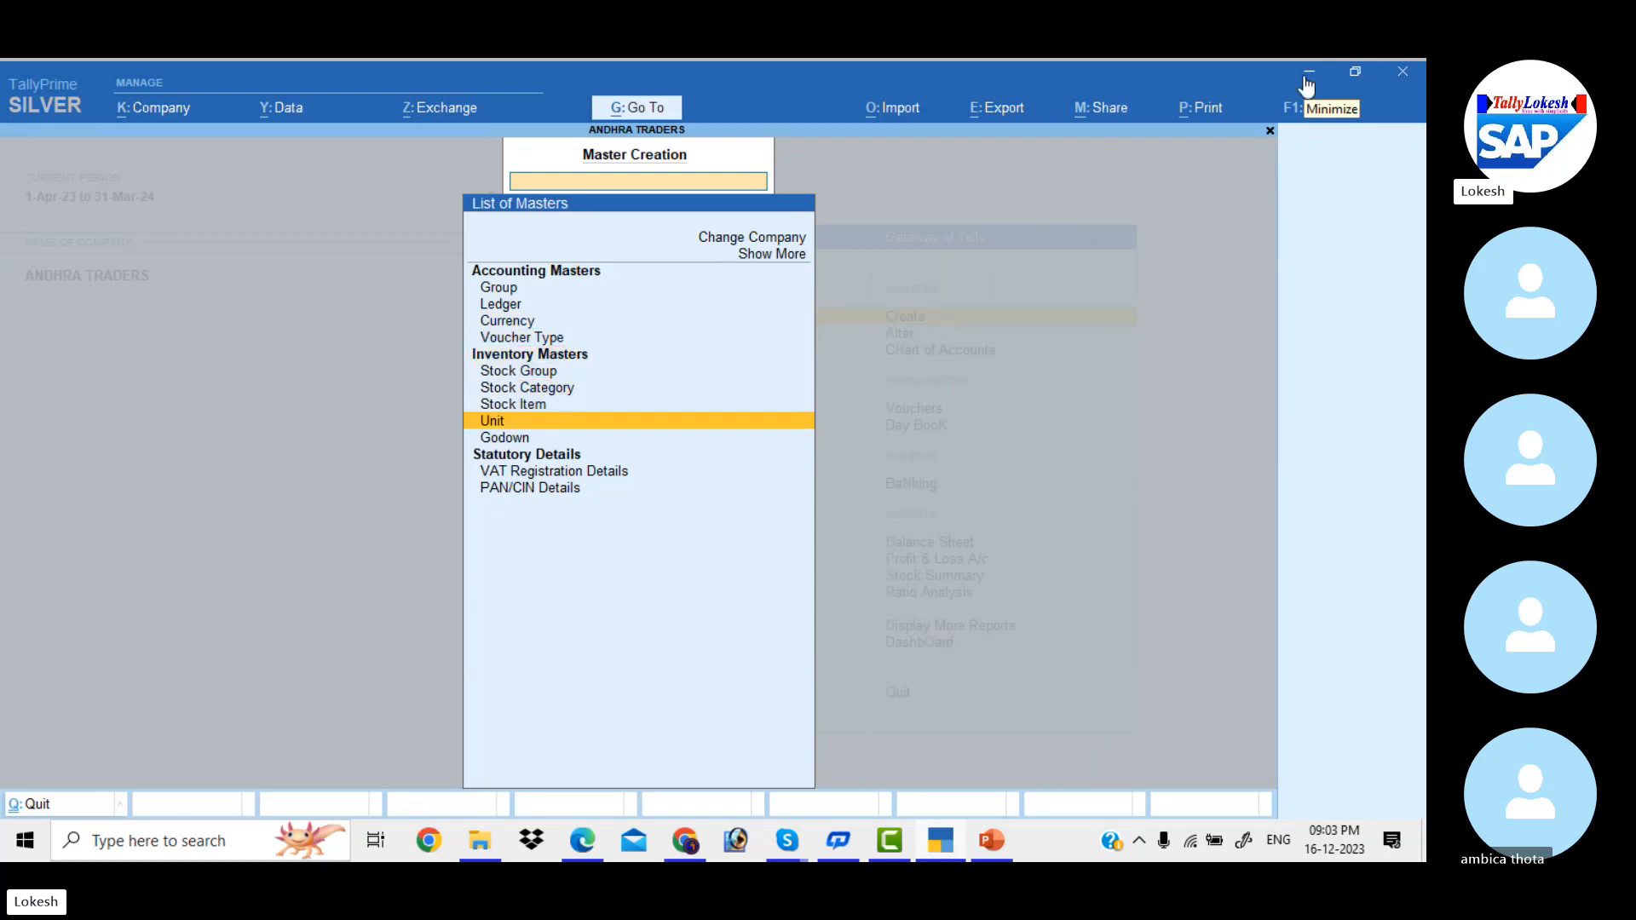
pyautogui.press('Return')
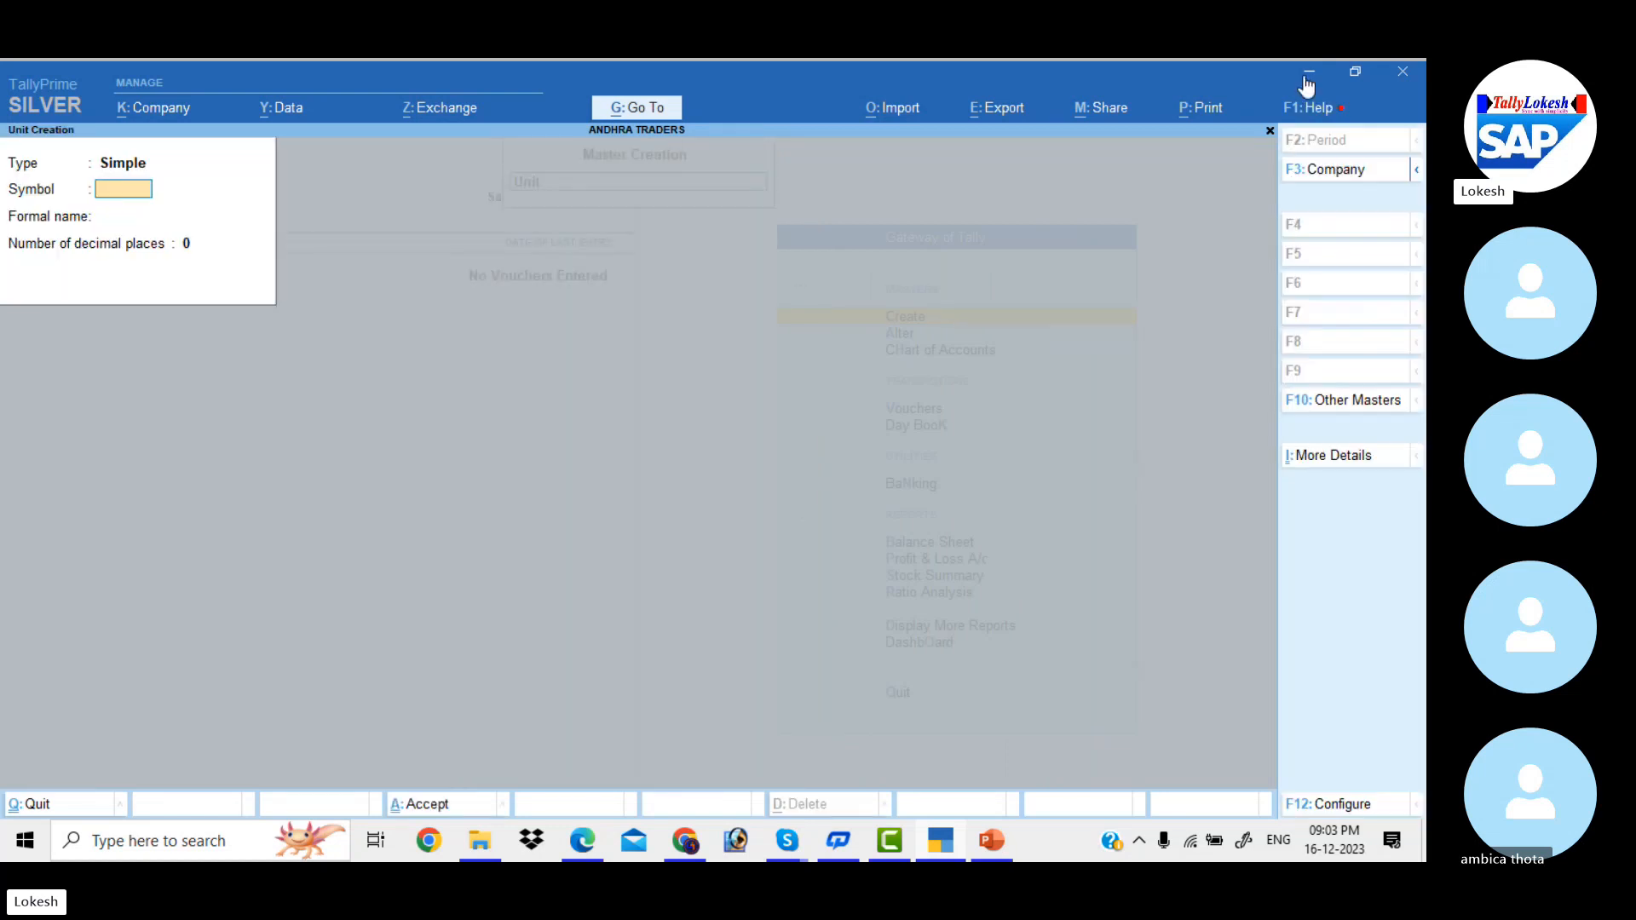
pyautogui.write('nos')
pyautogui.press('Return')
pyautogui.write('N')
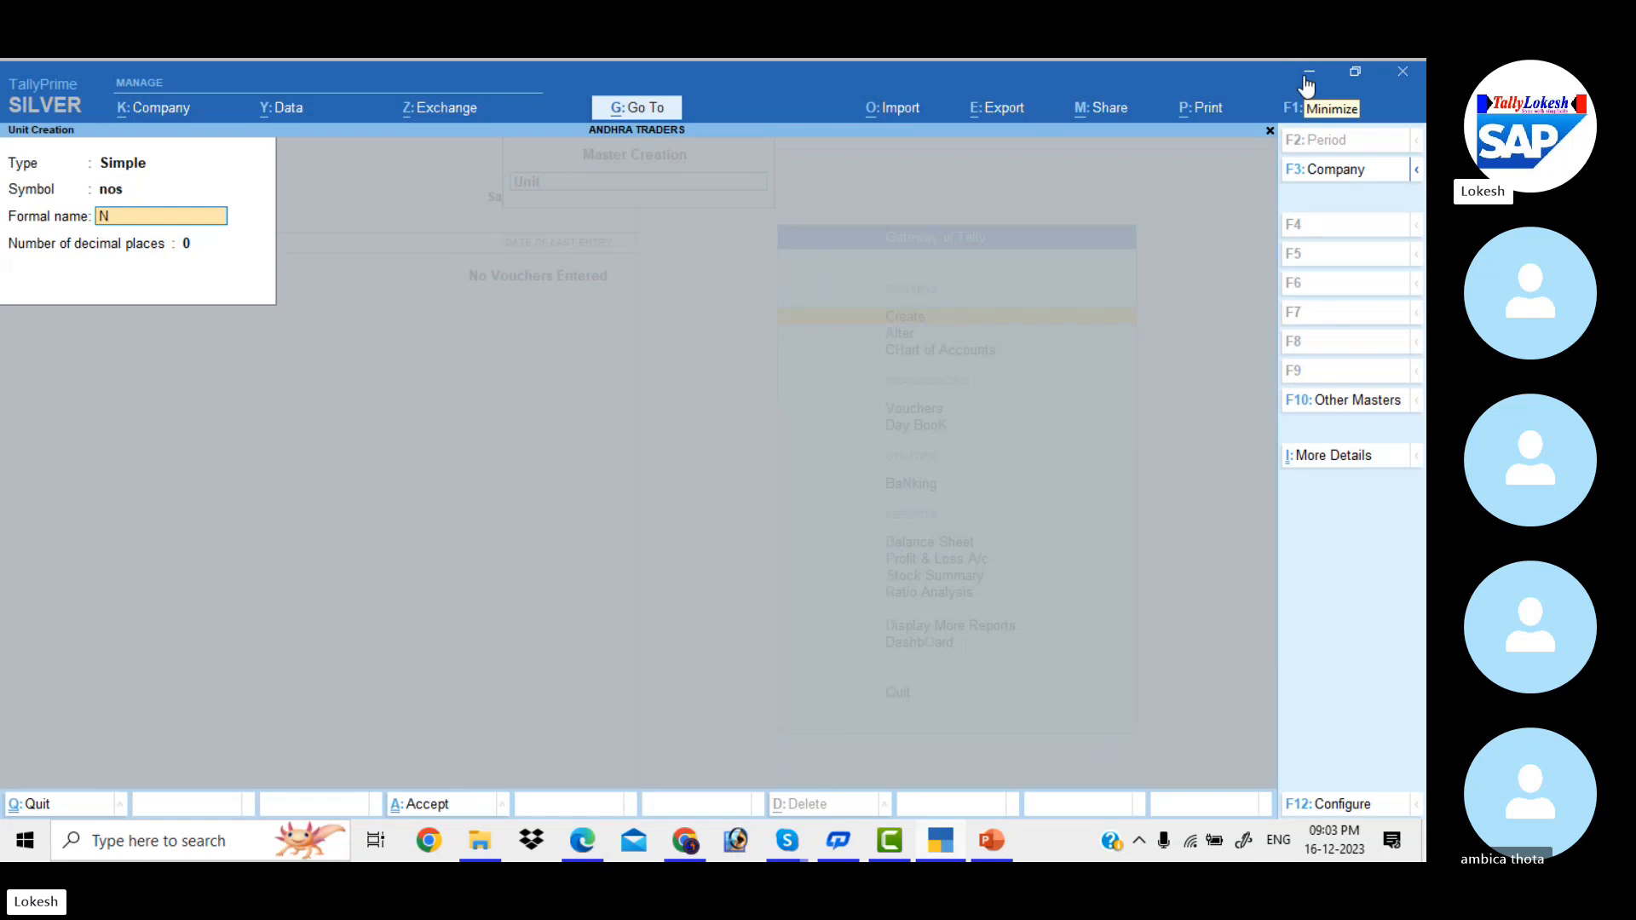
pyautogui.write('umbers')
pyautogui.press('Return')
pyautogui.press('Return')
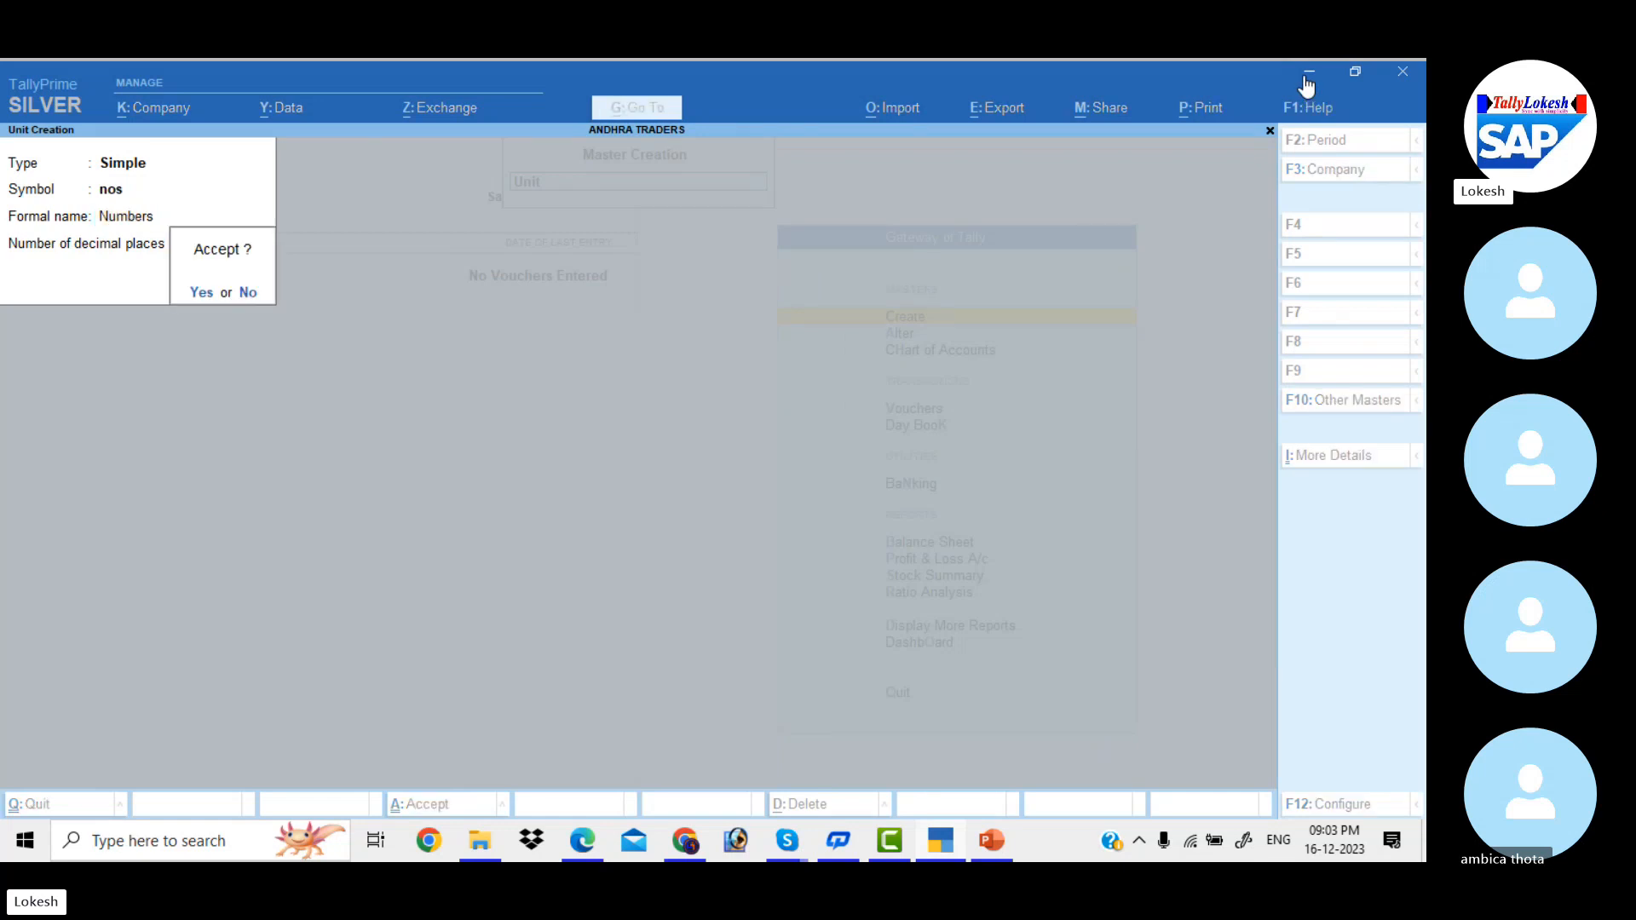
pyautogui.press('Return')
pyautogui.press('Escape')
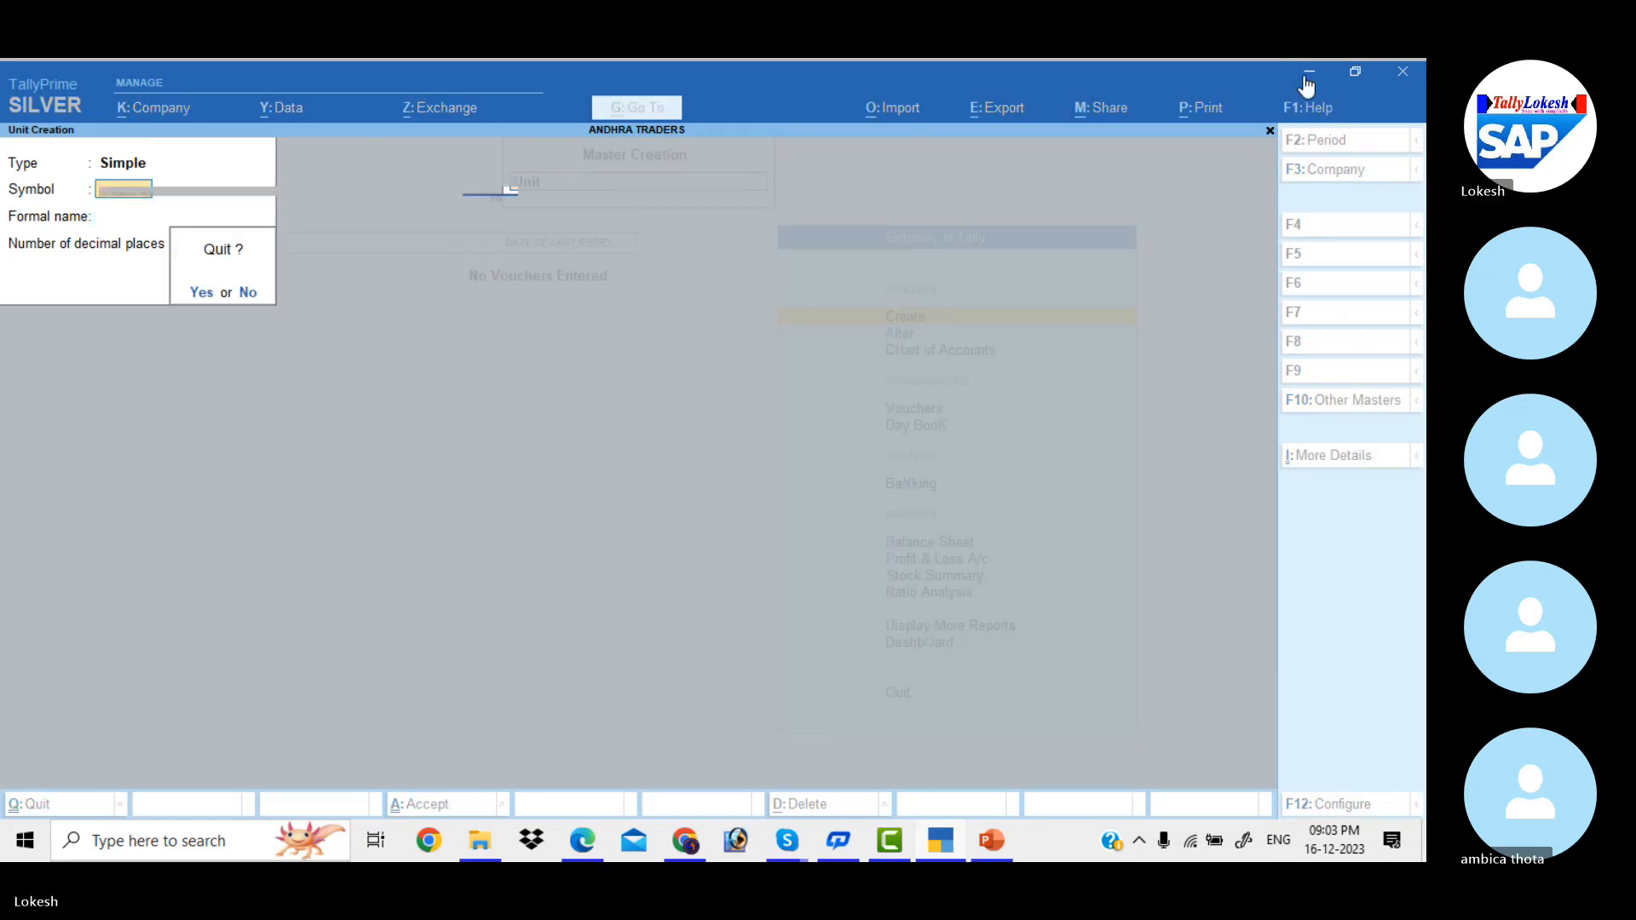
pyautogui.press('Return')
# Step: Start a new stock item named Intel Computer under Primary, measured in nos
pyautogui.press('Up')
pyautogui.press('Return')
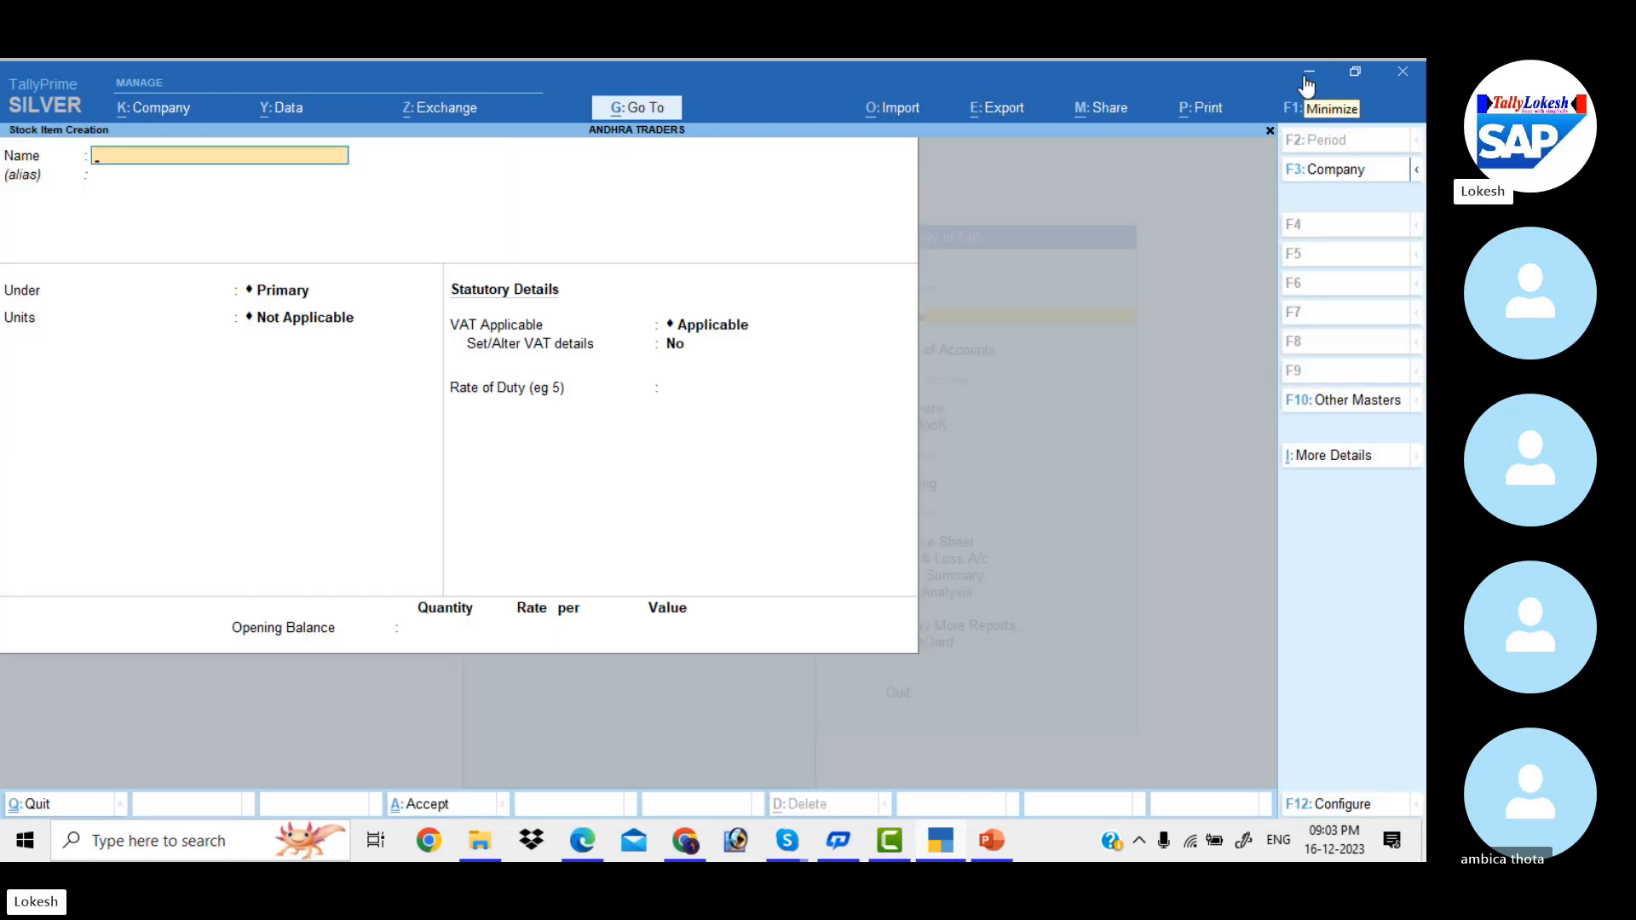
pyautogui.write('Intel Comp')
pyautogui.write('uter')
pyautogui.press('Return')
pyautogui.press('Return')
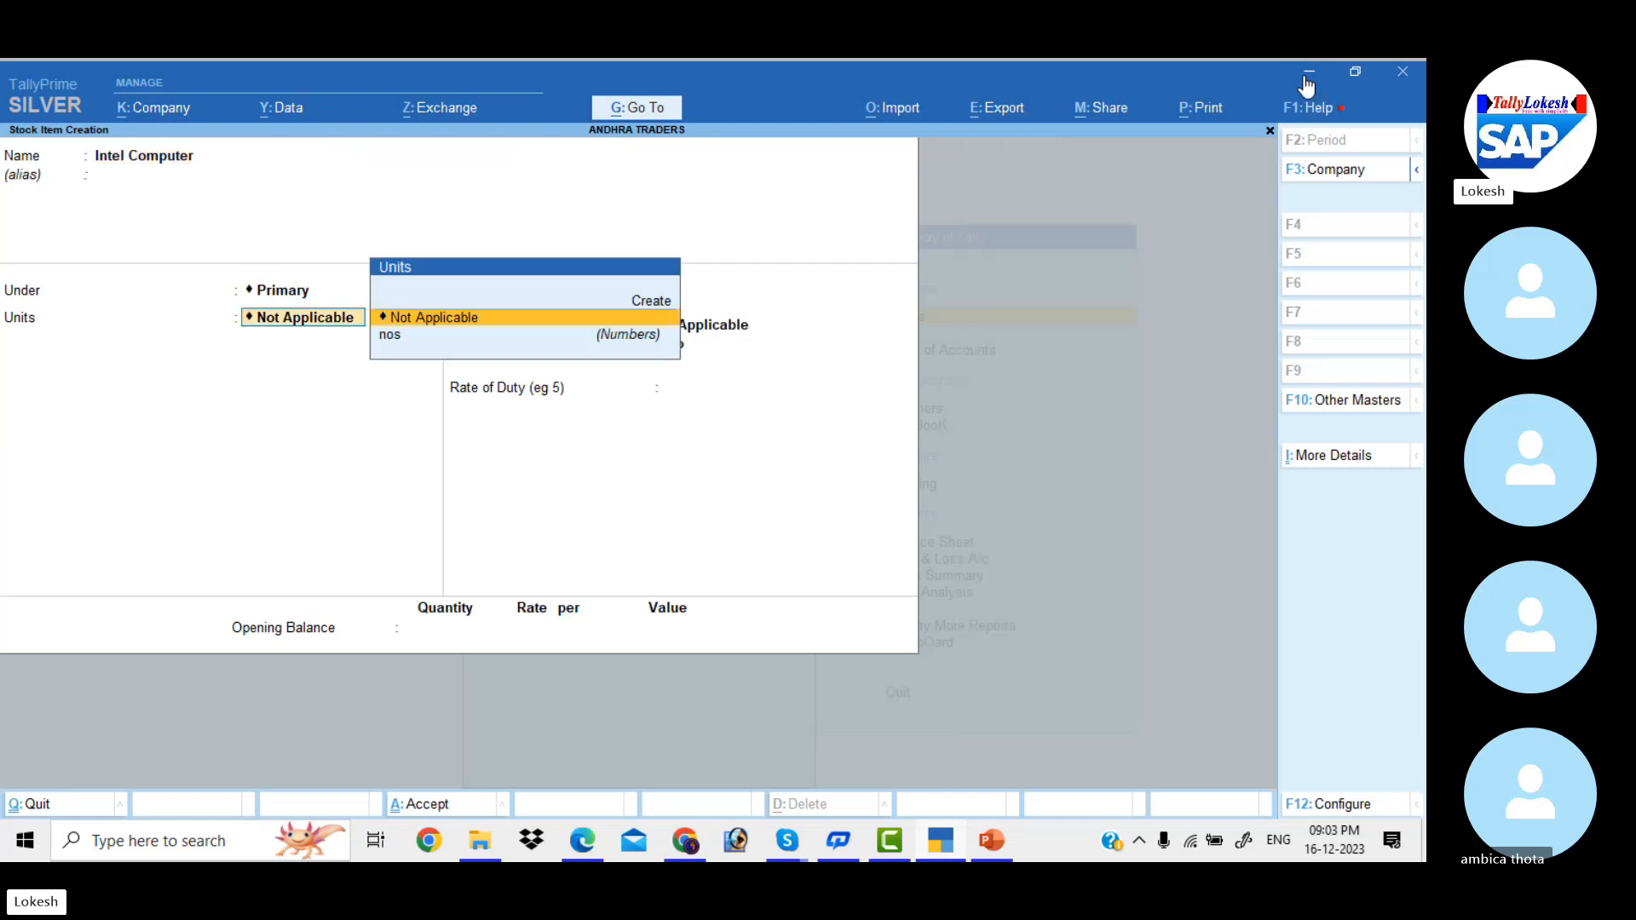
pyautogui.press('Down')
pyautogui.press('Return')
# Step: Keep the default VAT details and empty opening balance for Intel Computer and save the stock item
pyautogui.press('Return')
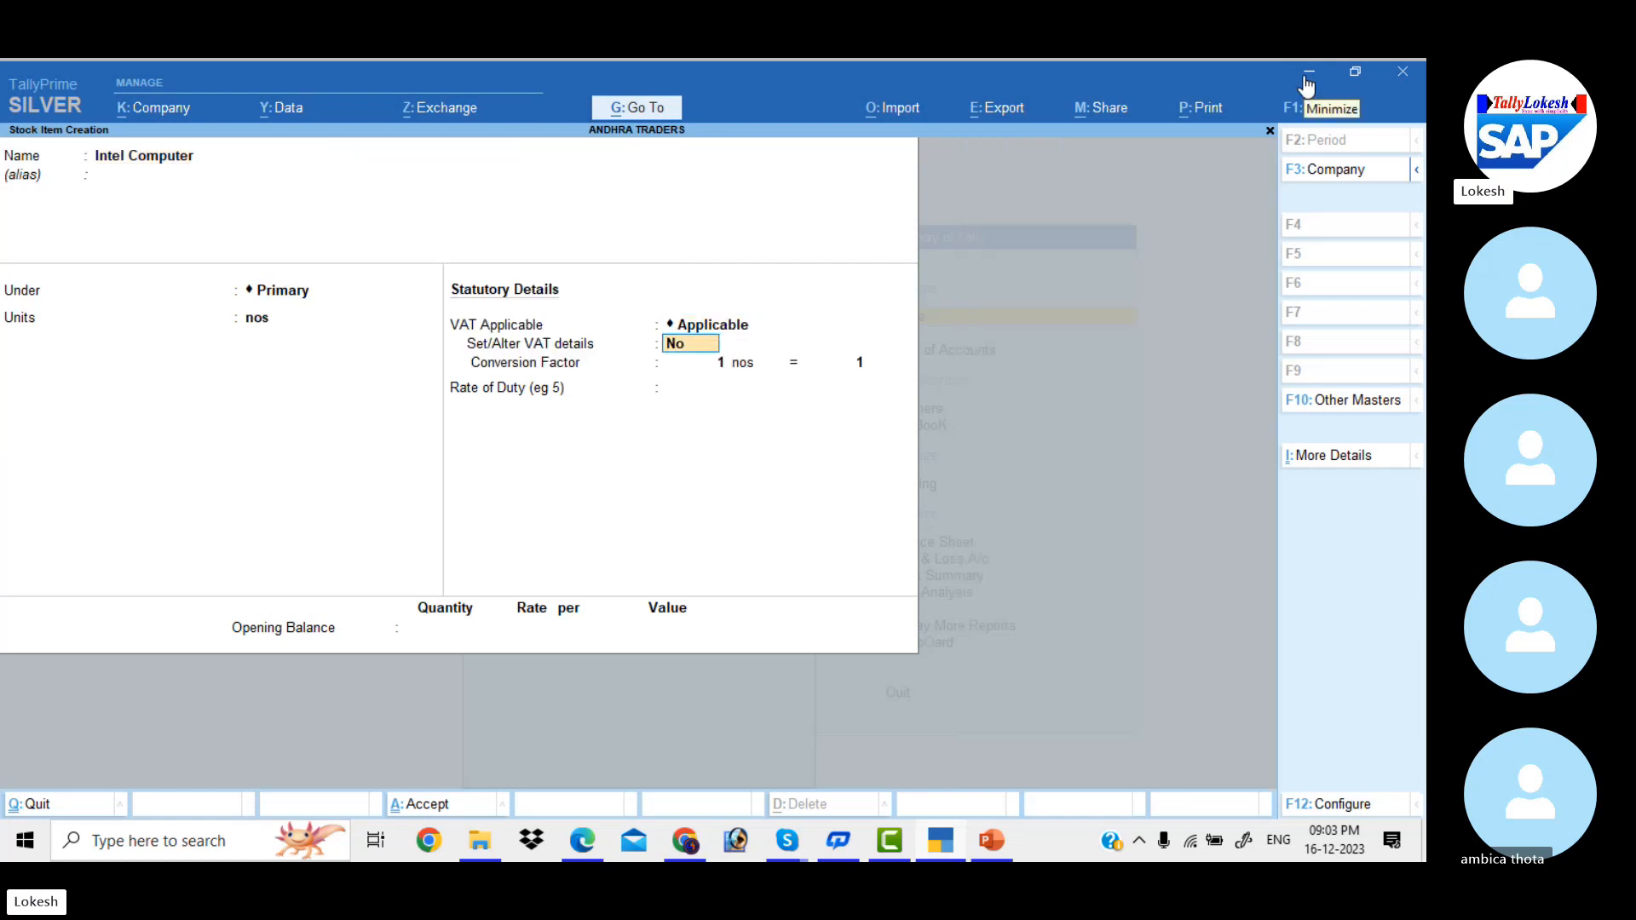
pyautogui.press('Return')
pyautogui.press('Return')
pyautogui.press('Return')
pyautogui.press('Return')
pyautogui.press('Return')
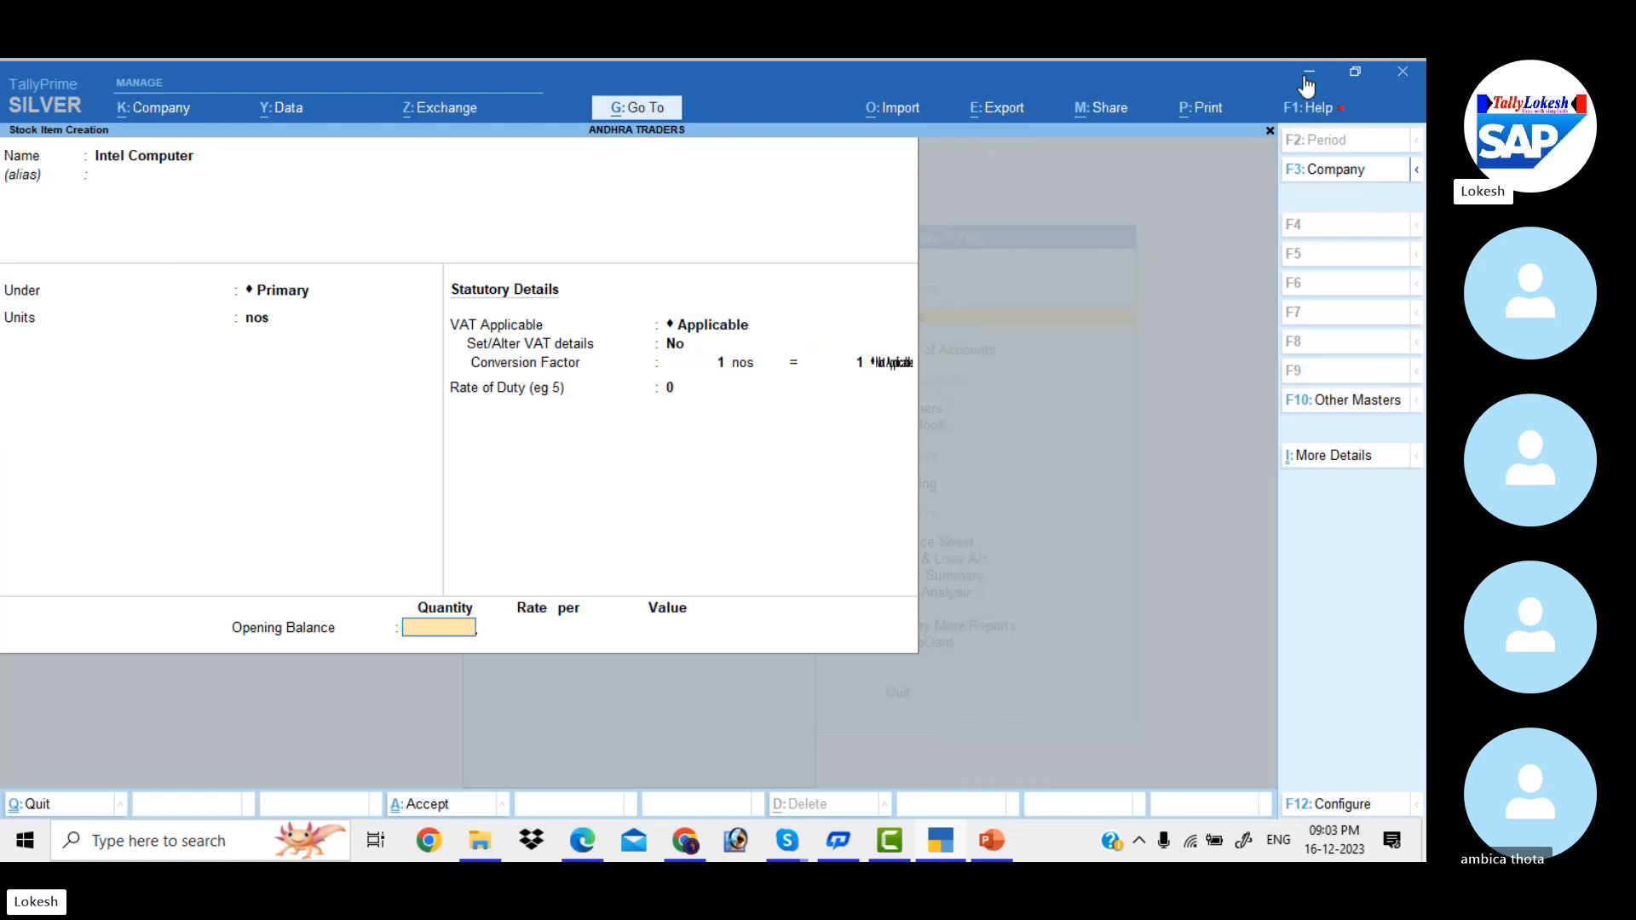
pyautogui.press('Return')
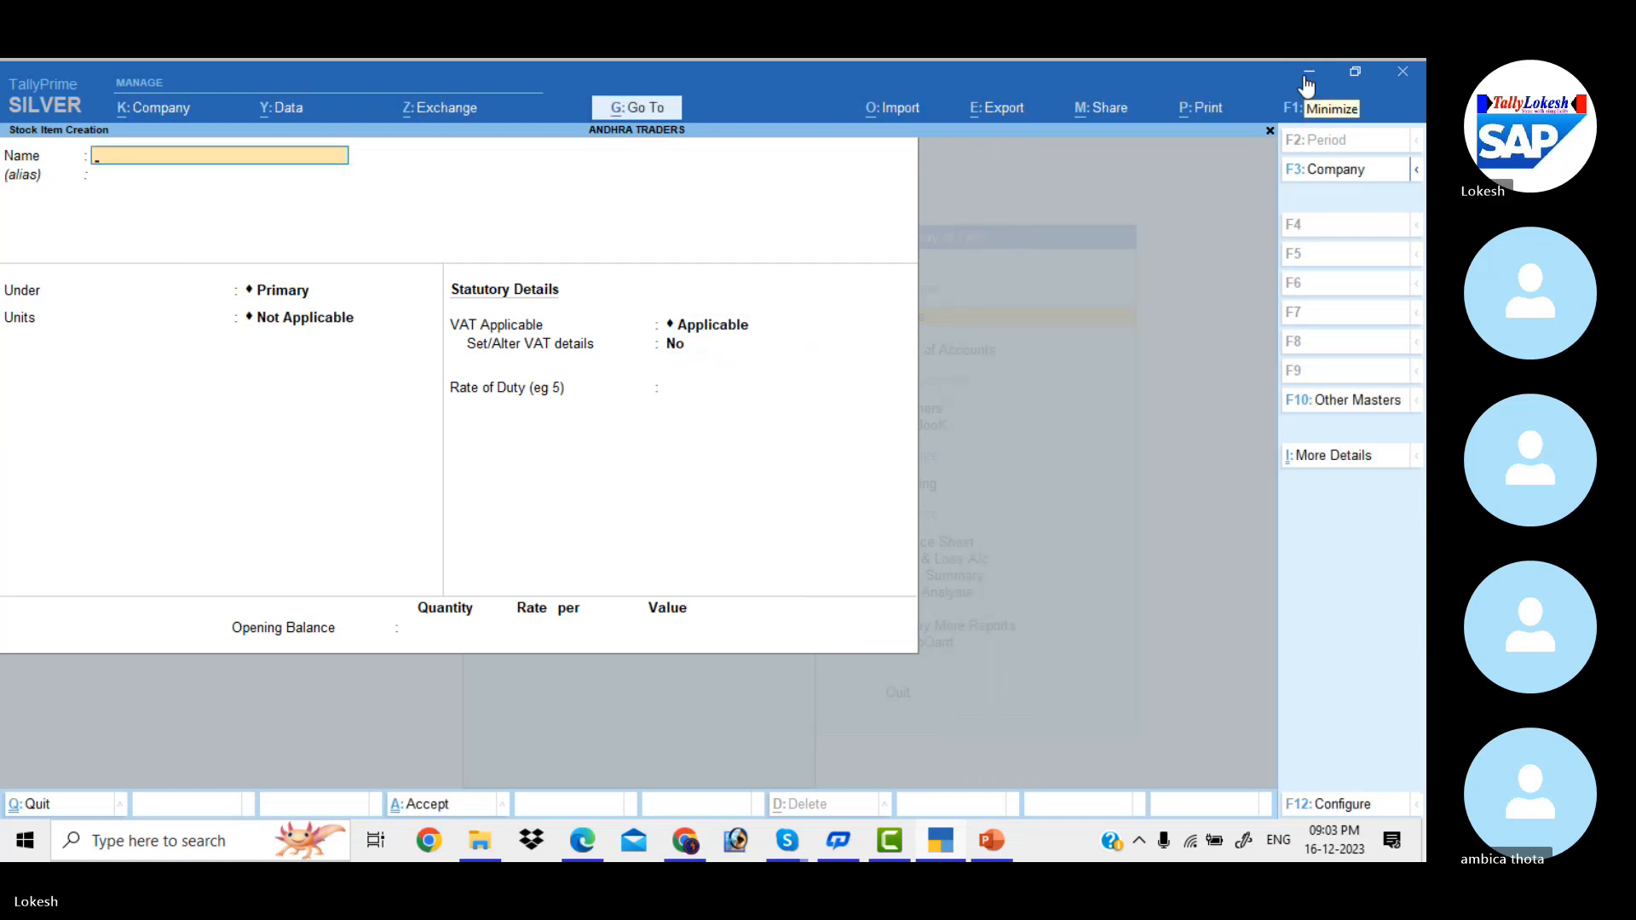
# Step: Start a new stock item named Athlon Computer under Primary, measured in nos
pyautogui.write('Athl')
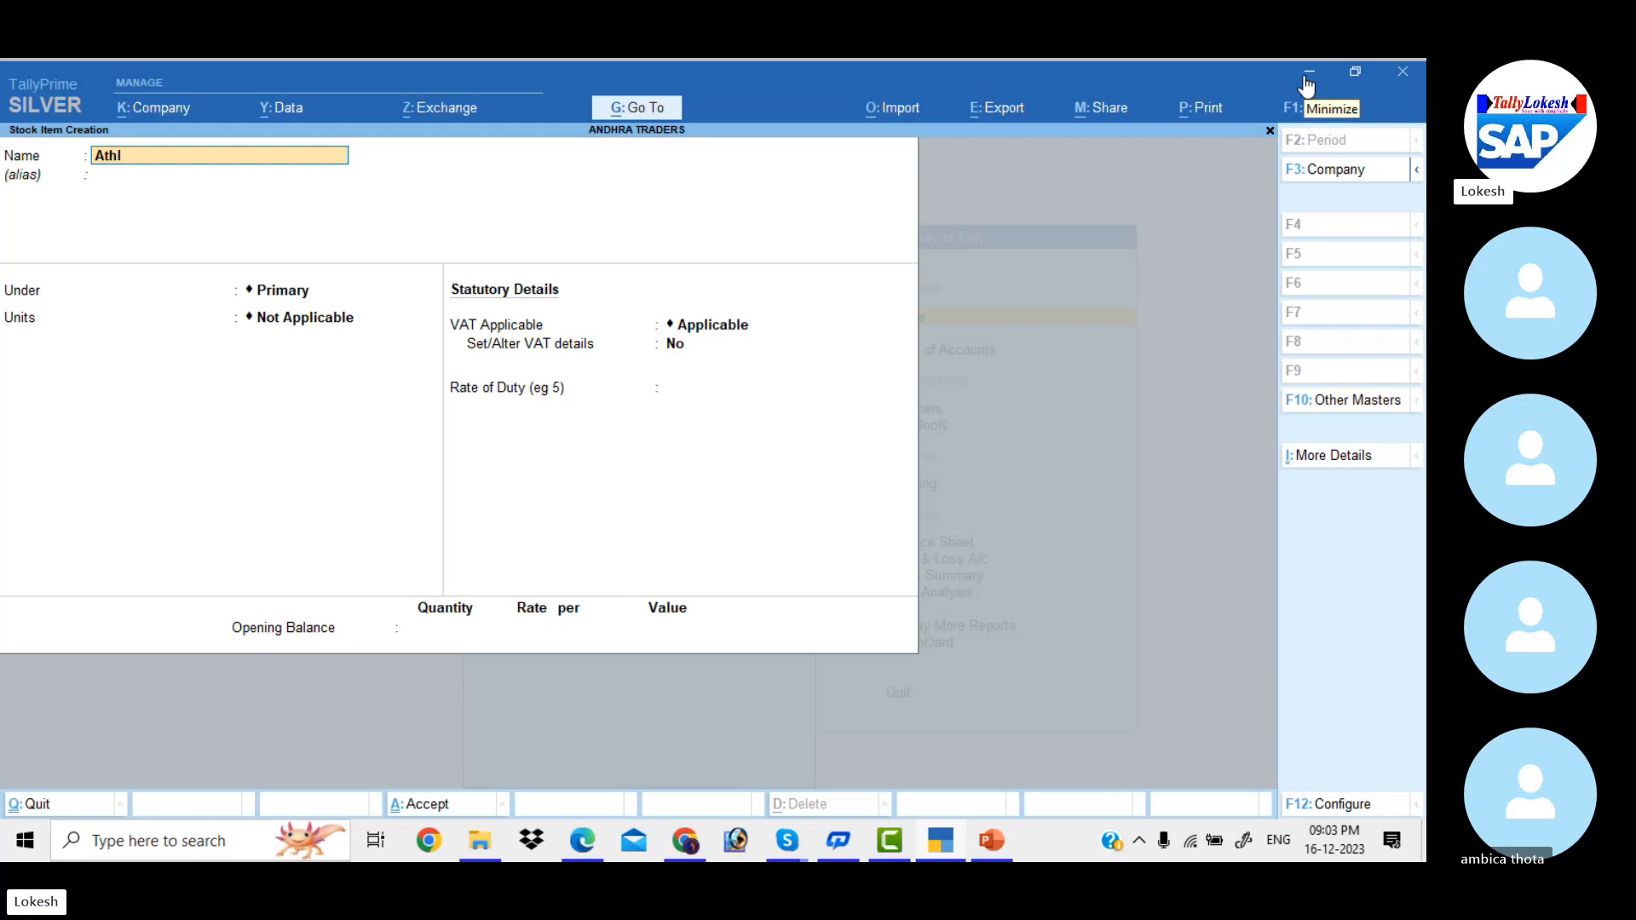
pyautogui.write('on Computer')
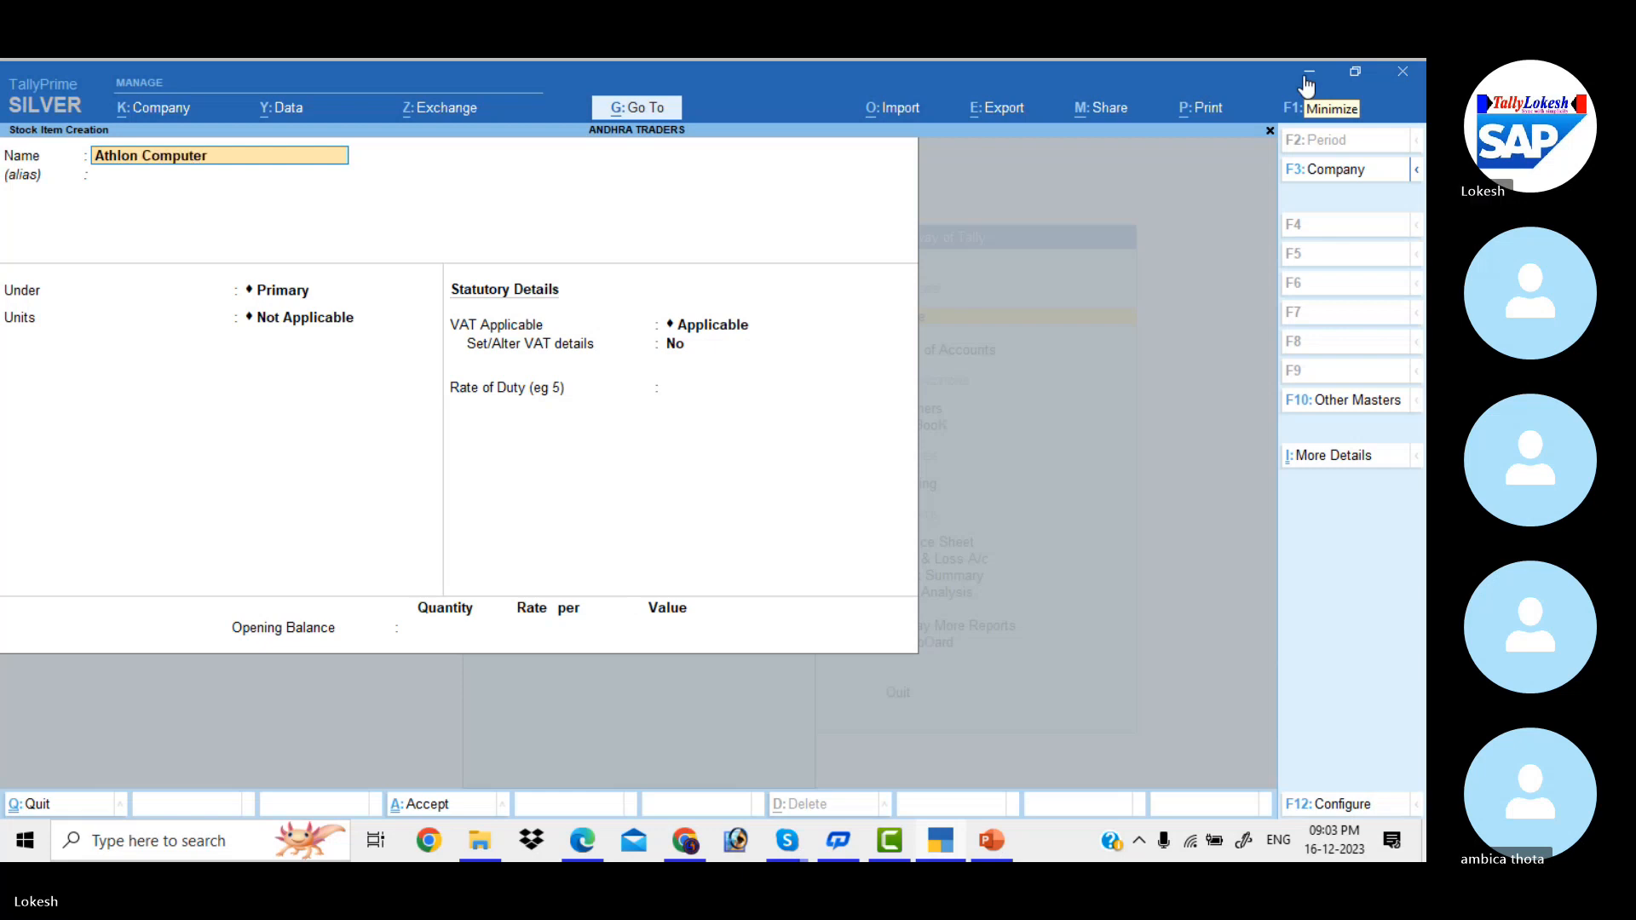
pyautogui.press('Return')
pyautogui.press('Return')
pyautogui.press('Down')
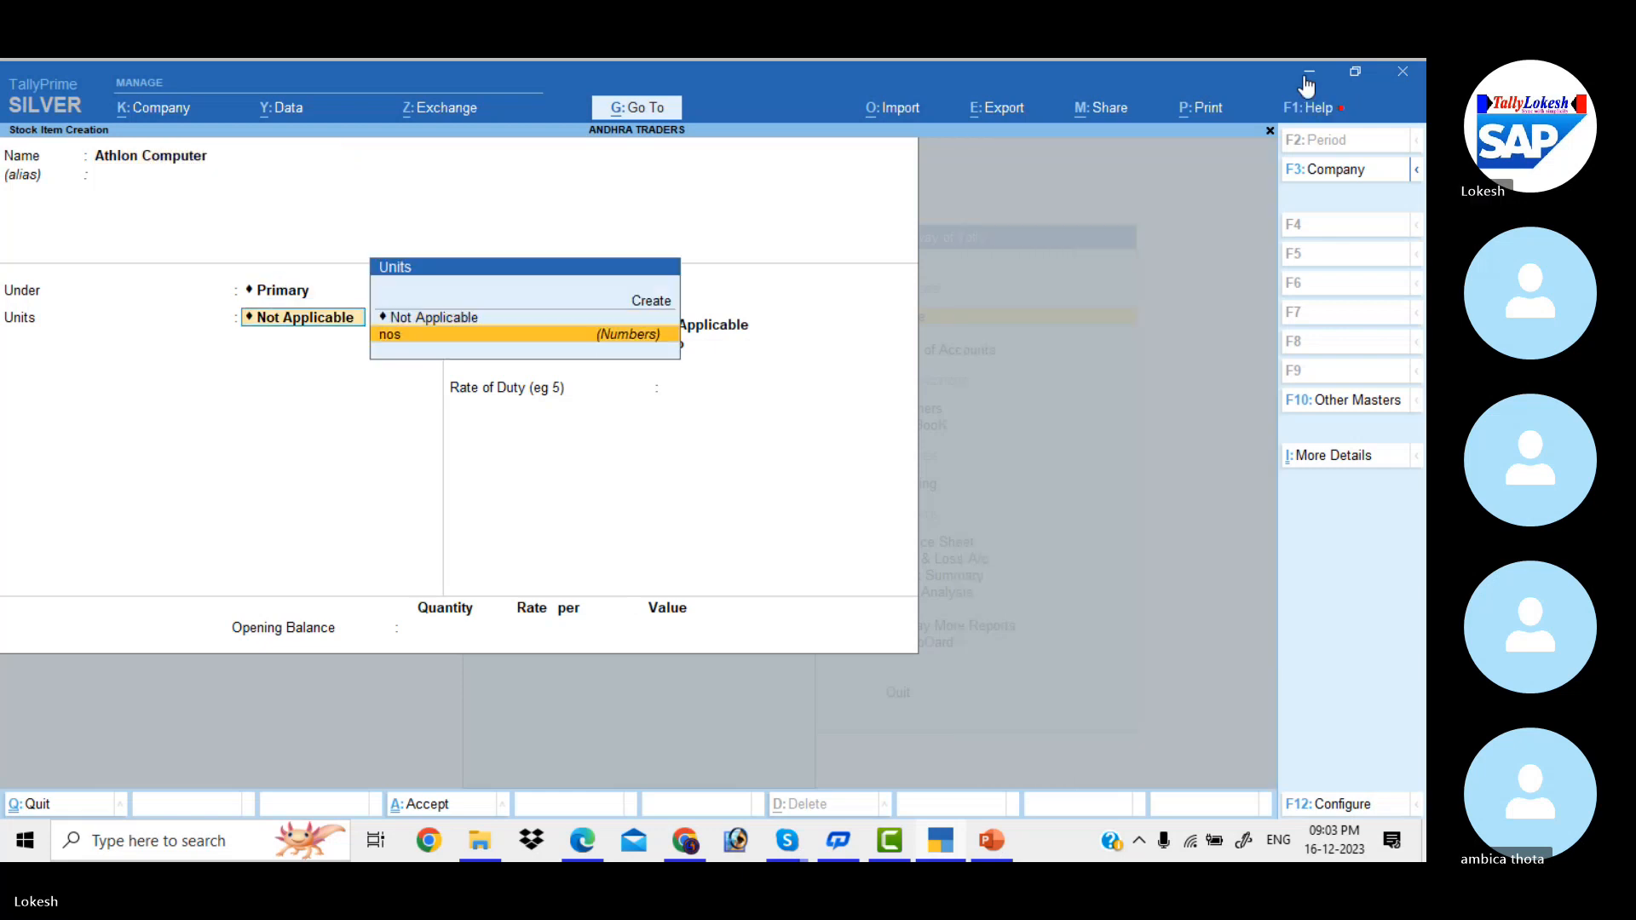
pyautogui.press('Return')
# Step: Keep the default VAT details and empty opening balance for Athlon Computer and save the stock item
pyautogui.press('Return')
pyautogui.press('Return')
pyautogui.press('Return')
pyautogui.press('Return')
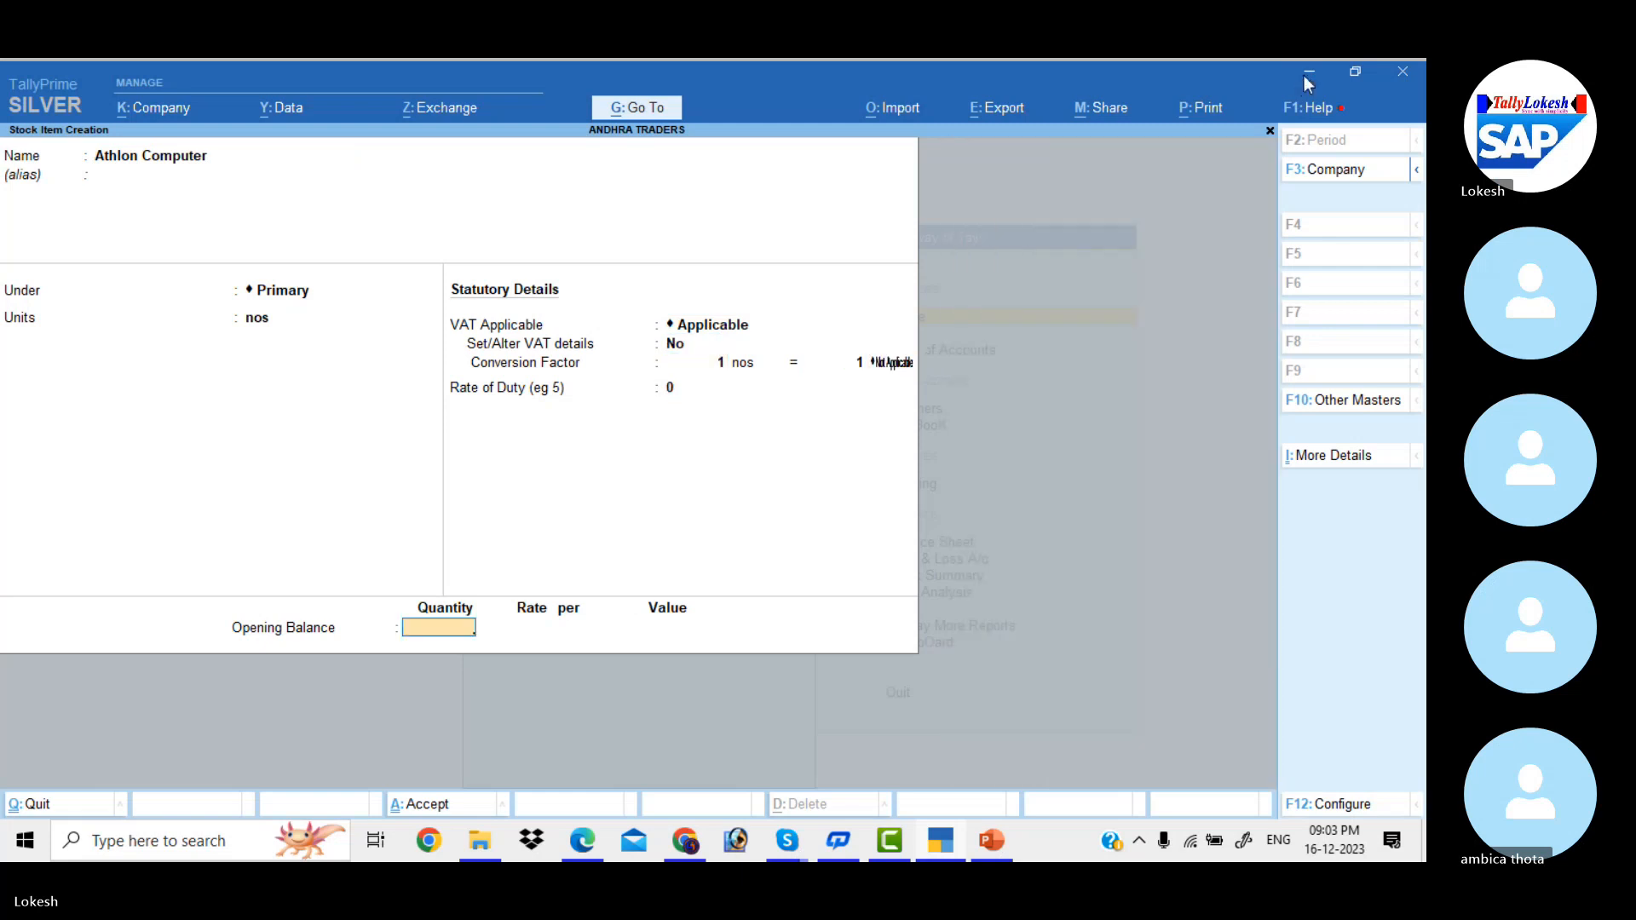
pyautogui.press('Return')
pyautogui.press('Return')
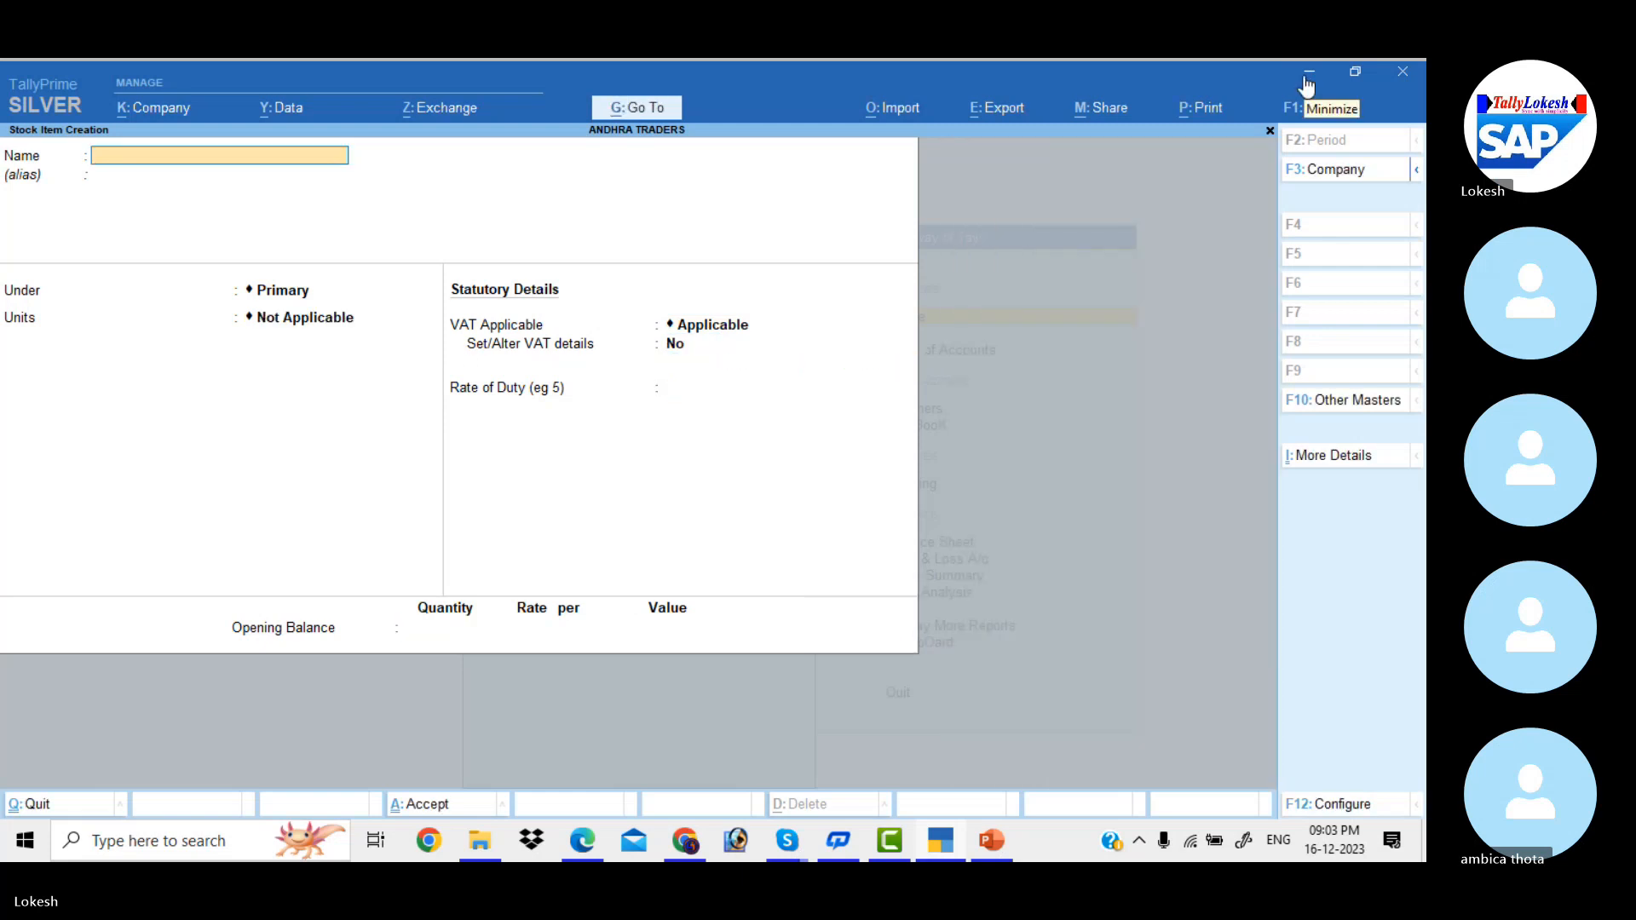
# Step: Start a new stock item named Samsung Hard Disk under Primary, measured in nos
pyautogui.write('Samsung')
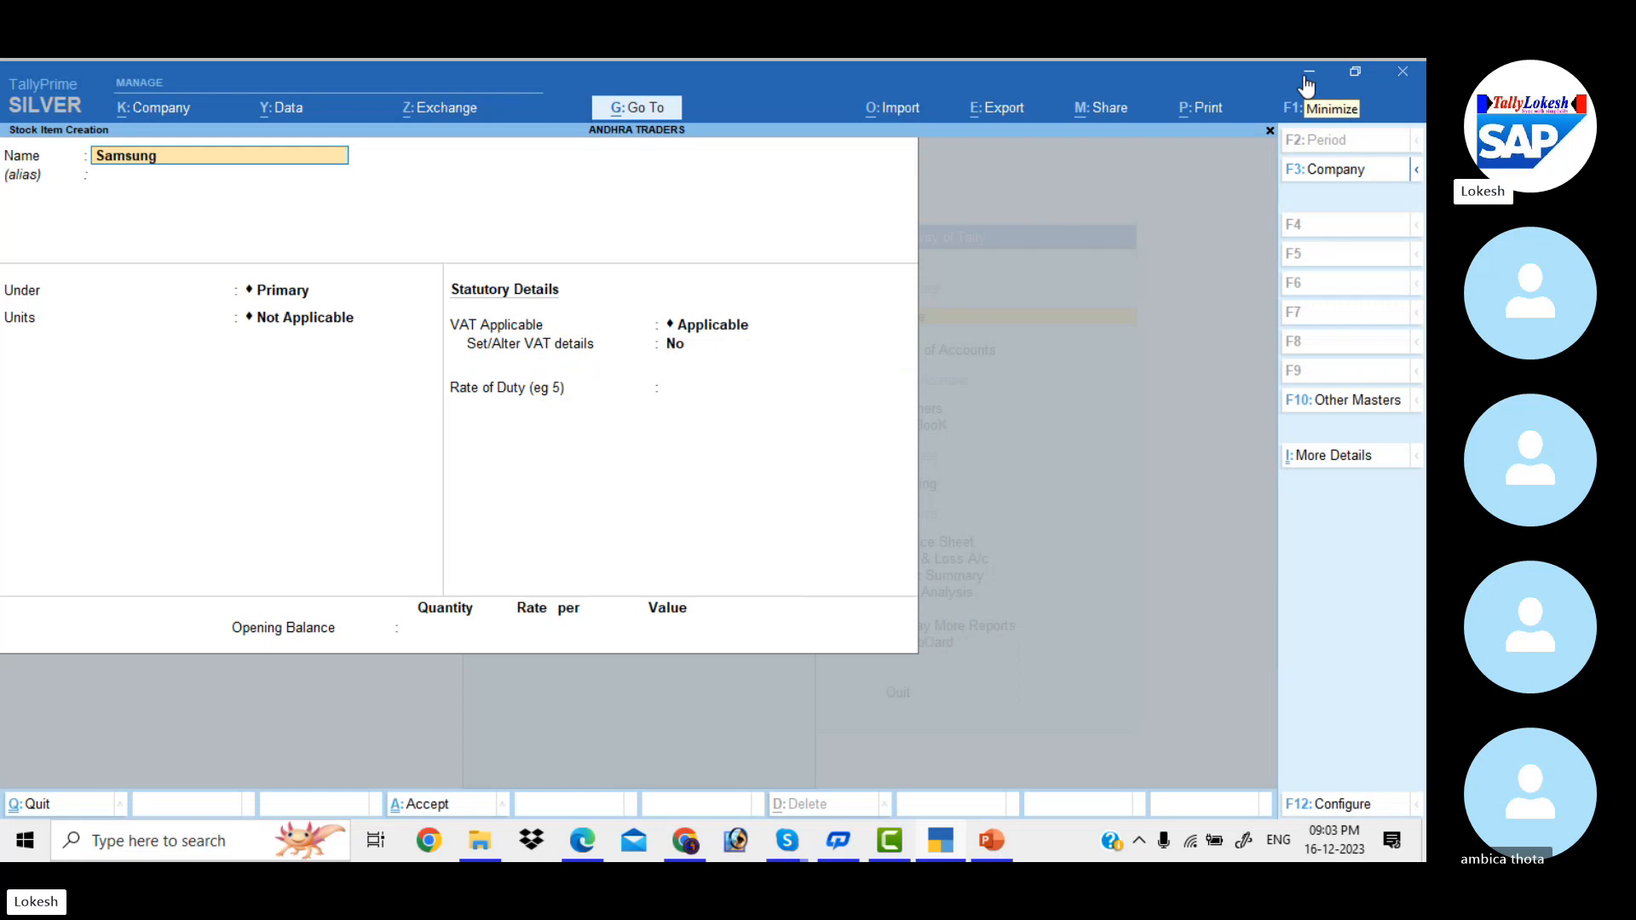
pyautogui.write(' Hard Disk')
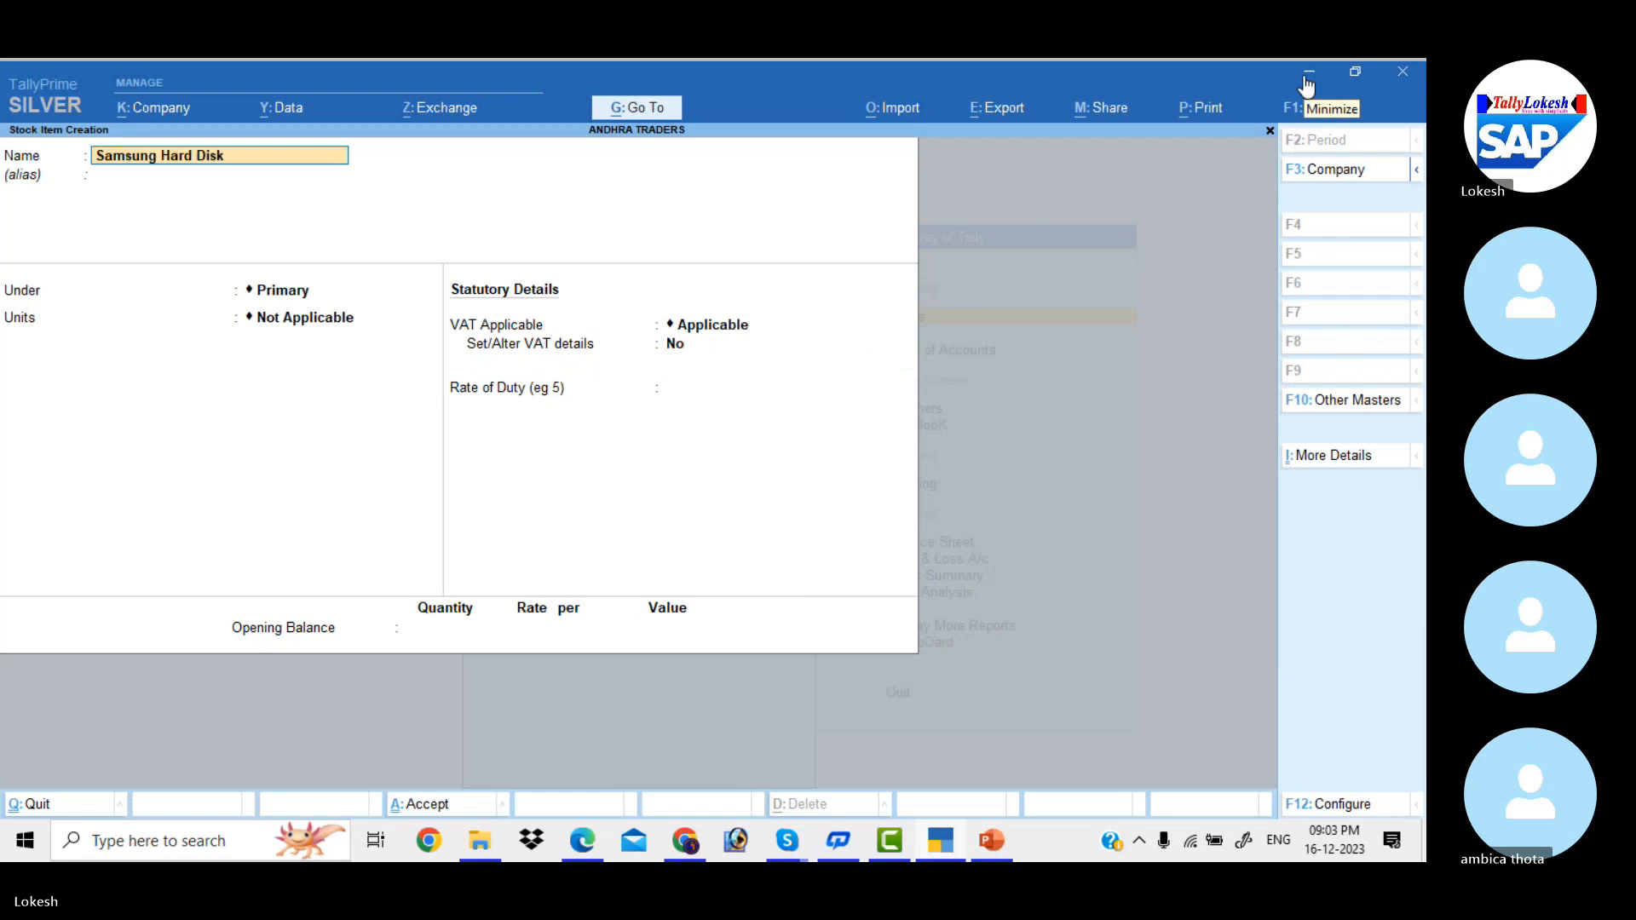
pyautogui.press('Return')
pyautogui.press('Return')
pyautogui.press('Return')
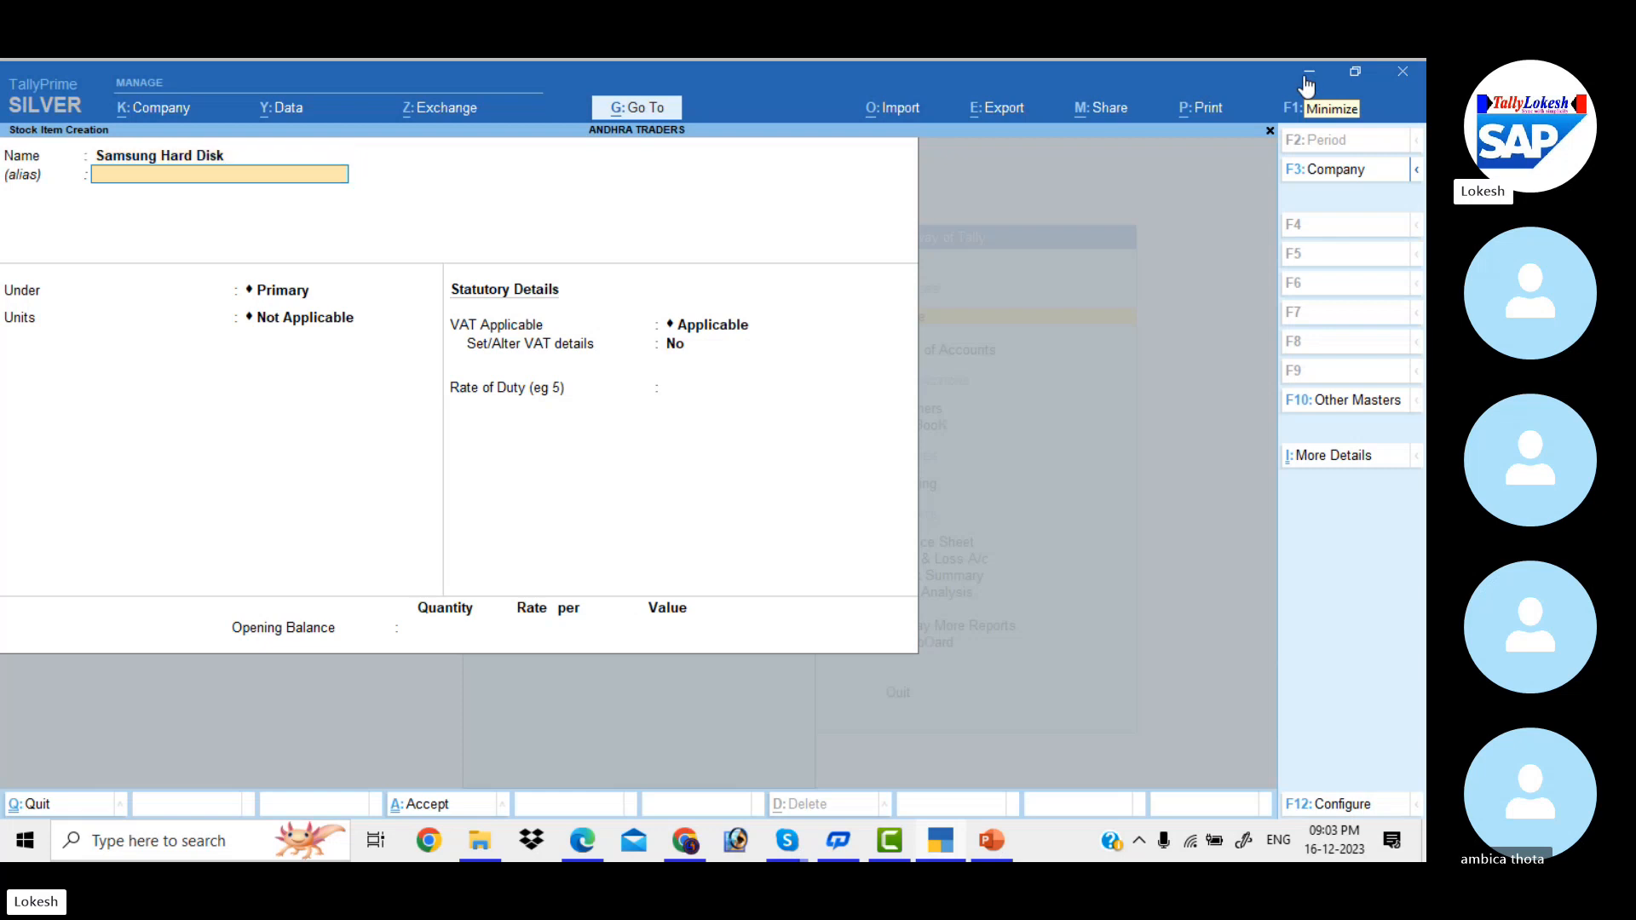
pyautogui.press('Down')
pyautogui.press('Return')
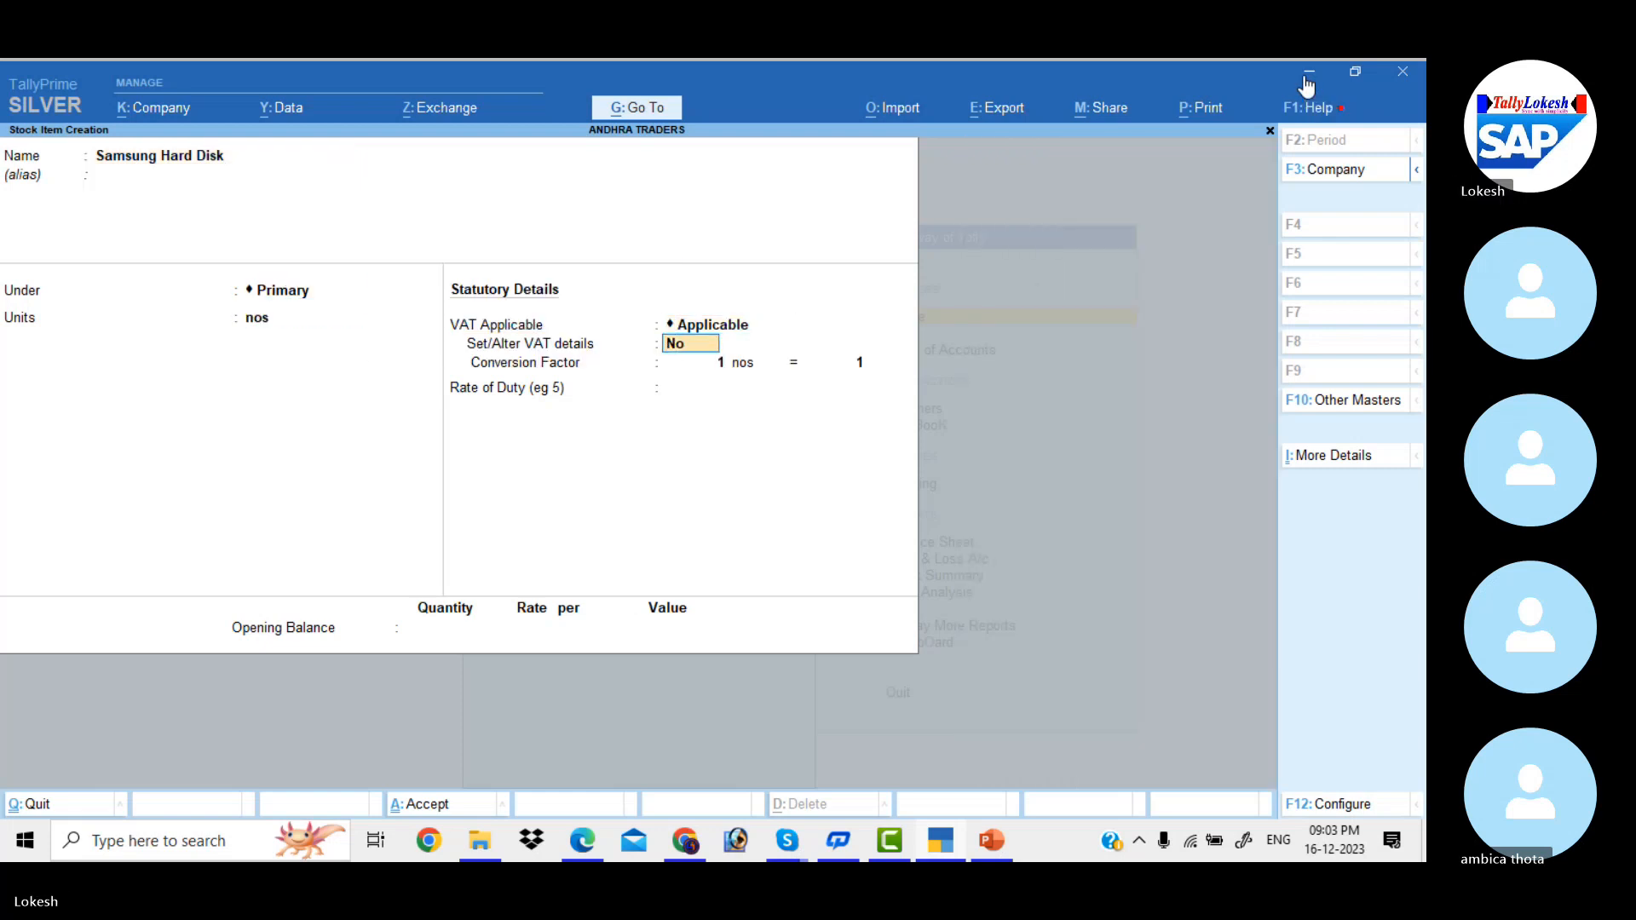
# Step: Keep the default VAT details and empty opening balance for Samsung Hard Disk and save the stock item
pyautogui.press('Return')
pyautogui.press('Return')
pyautogui.press('Return')
pyautogui.press('Return')
pyautogui.press('Return')
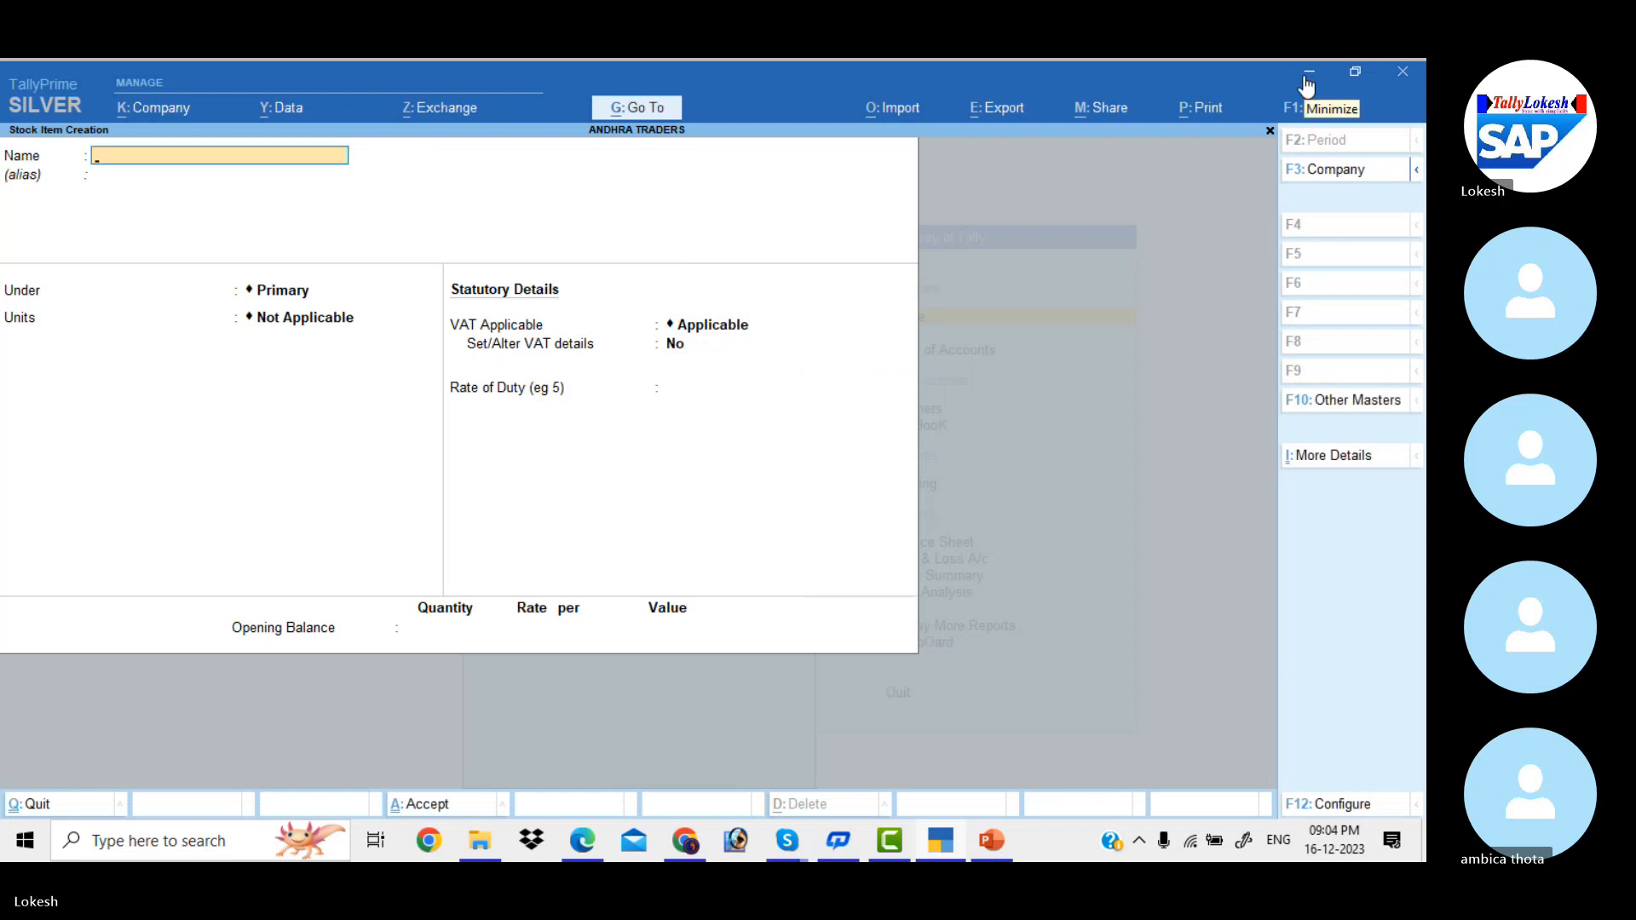
# Step: Start a new stock item named Lg Monitor under Primary, measured in nos
pyautogui.write('Lg Moni')
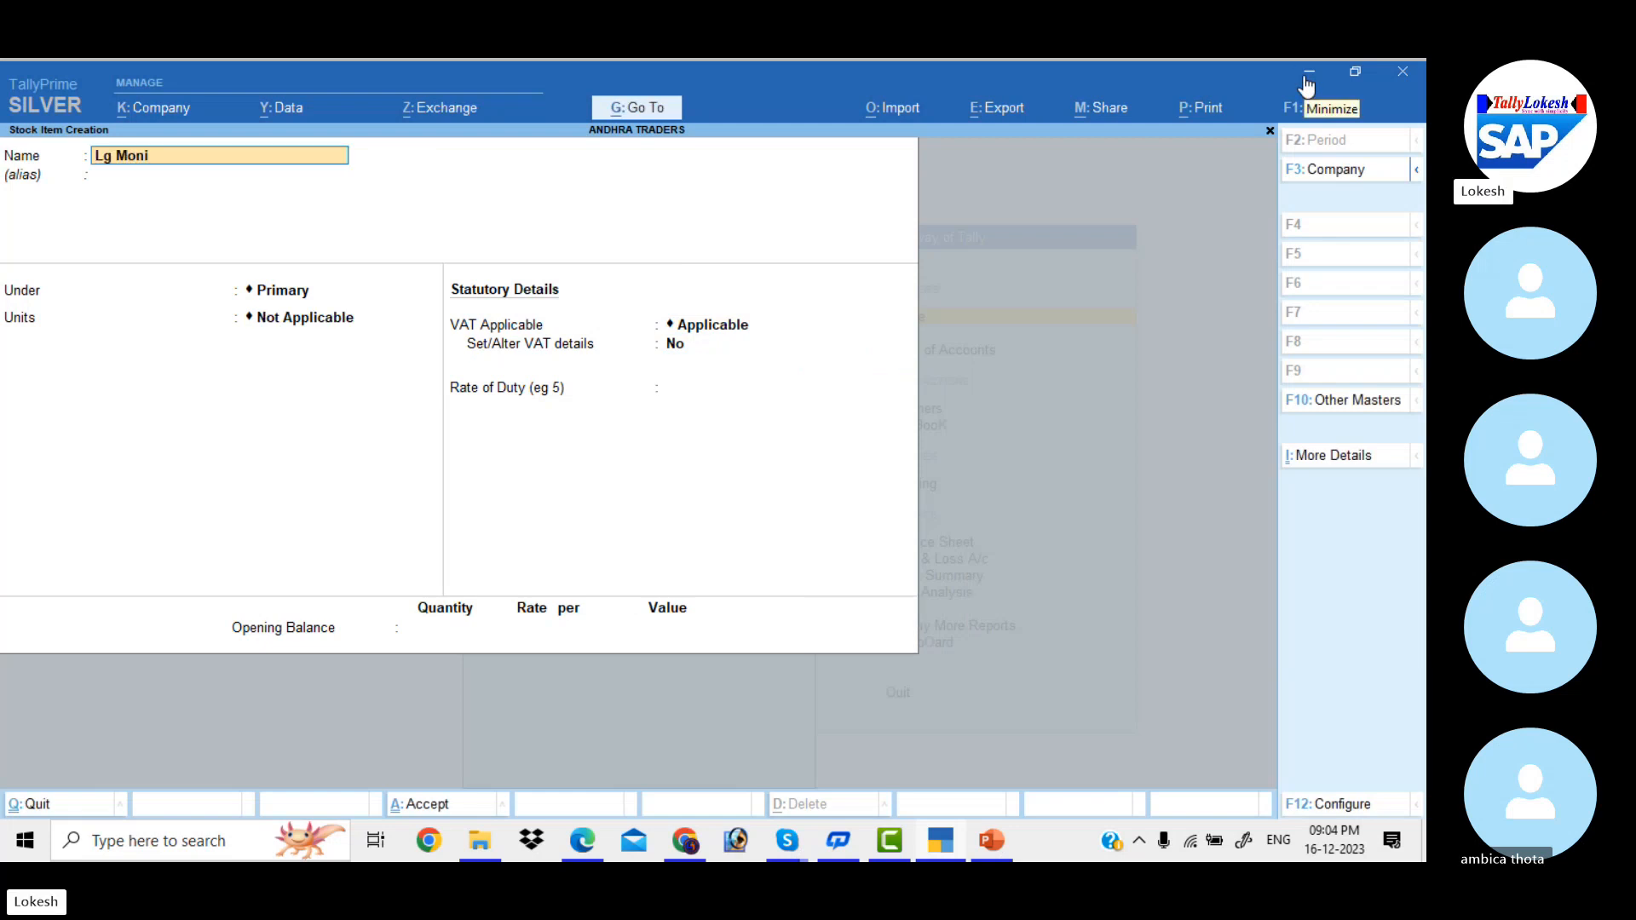
pyautogui.write('tor')
pyautogui.press('Return')
pyautogui.press('Return')
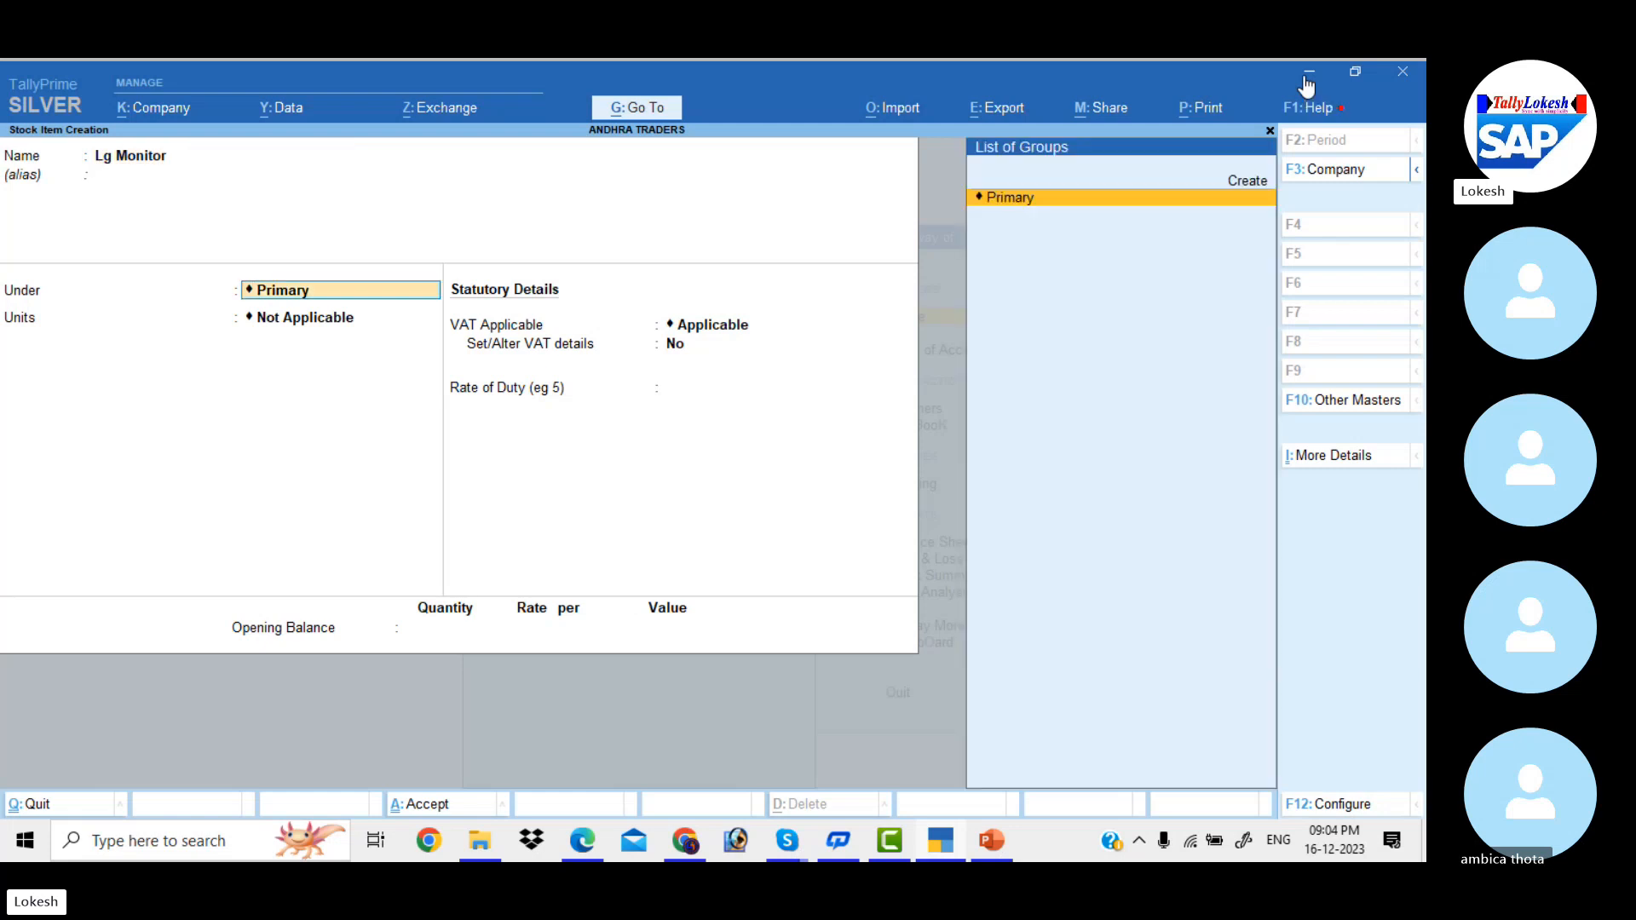
pyautogui.press('Return')
pyautogui.press('Down')
pyautogui.press('Return')
# Step: Keep the default VAT details and empty opening balance for Lg Monitor and save the stock item
pyautogui.press('Return')
pyautogui.press('Return')
pyautogui.press('Return')
pyautogui.press('Return')
pyautogui.press('Return')
pyautogui.press('Return')
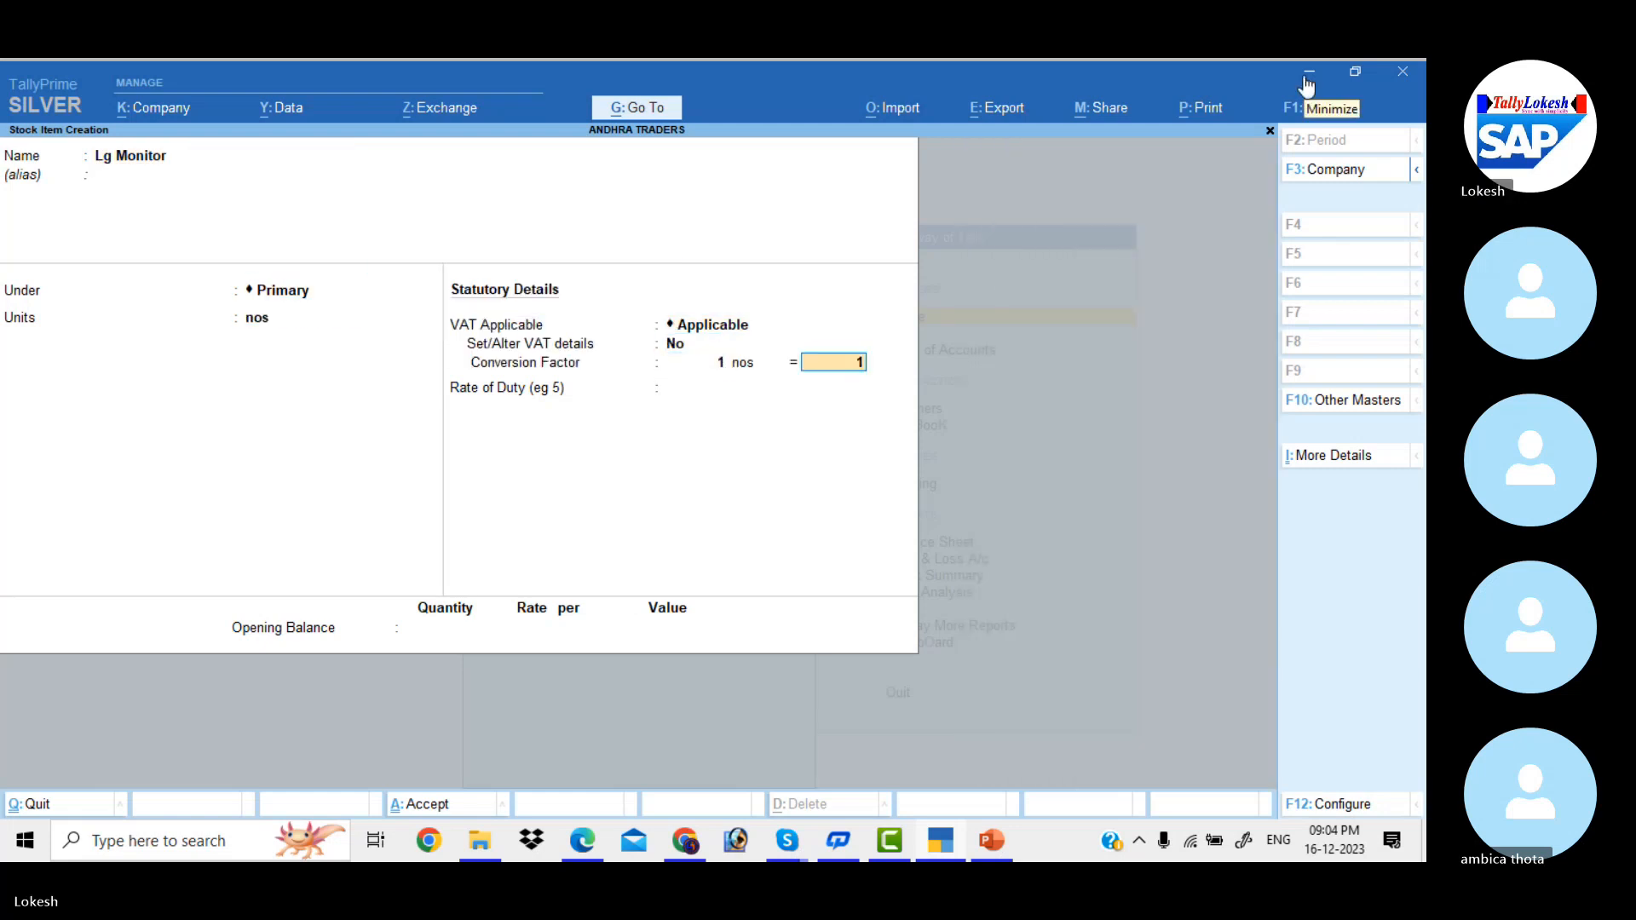
pyautogui.press('Return')
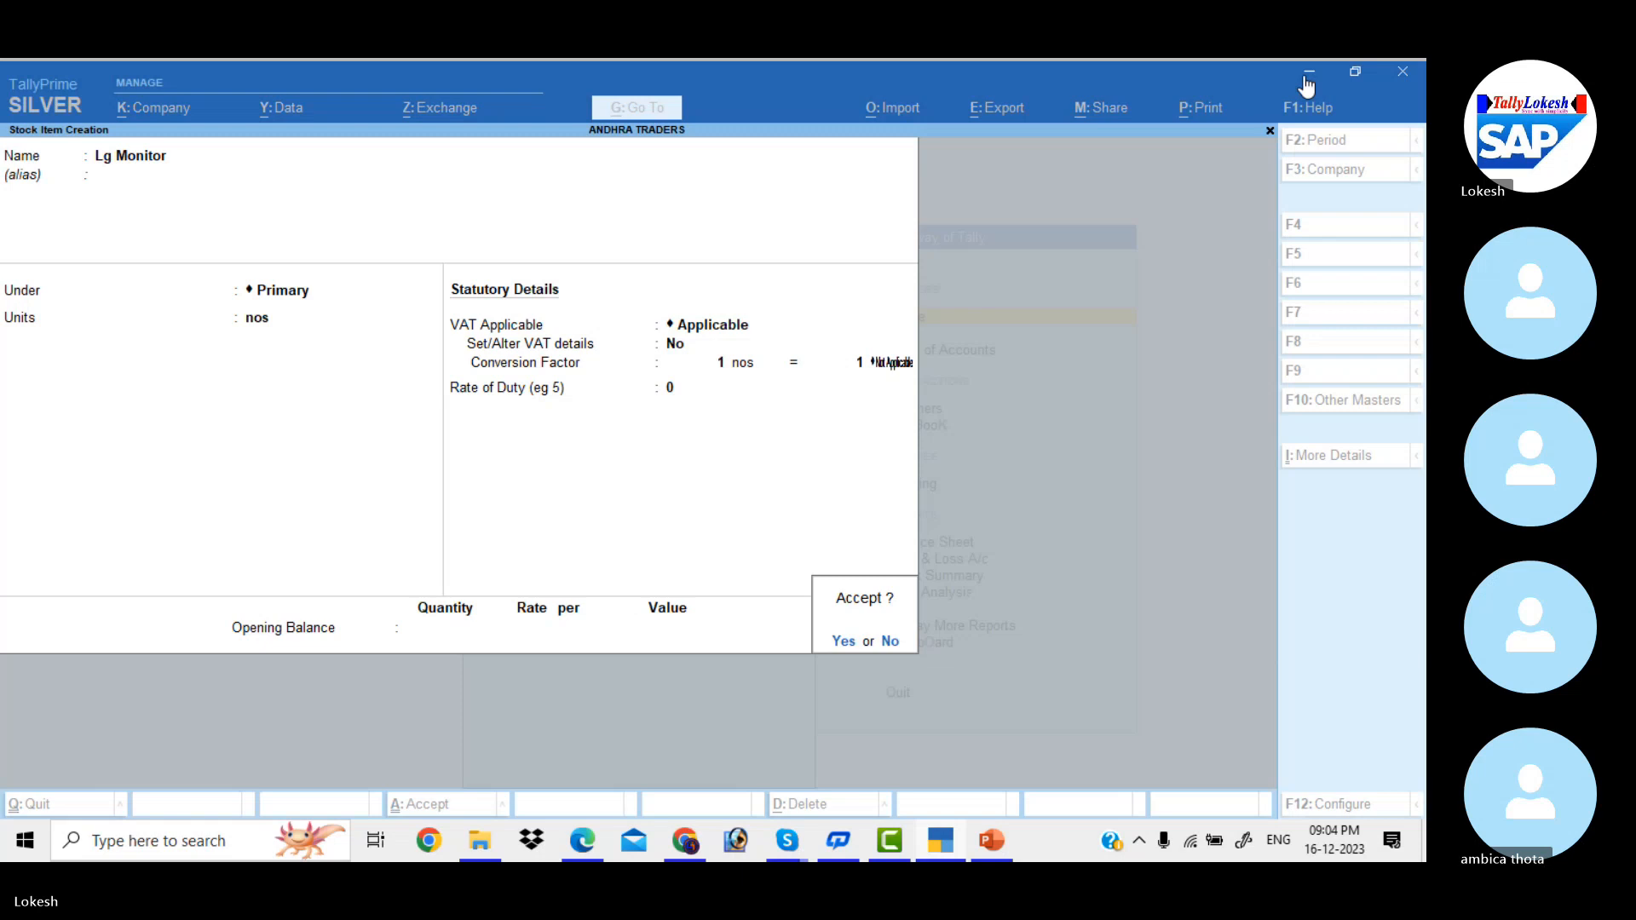
pyautogui.press('Return')
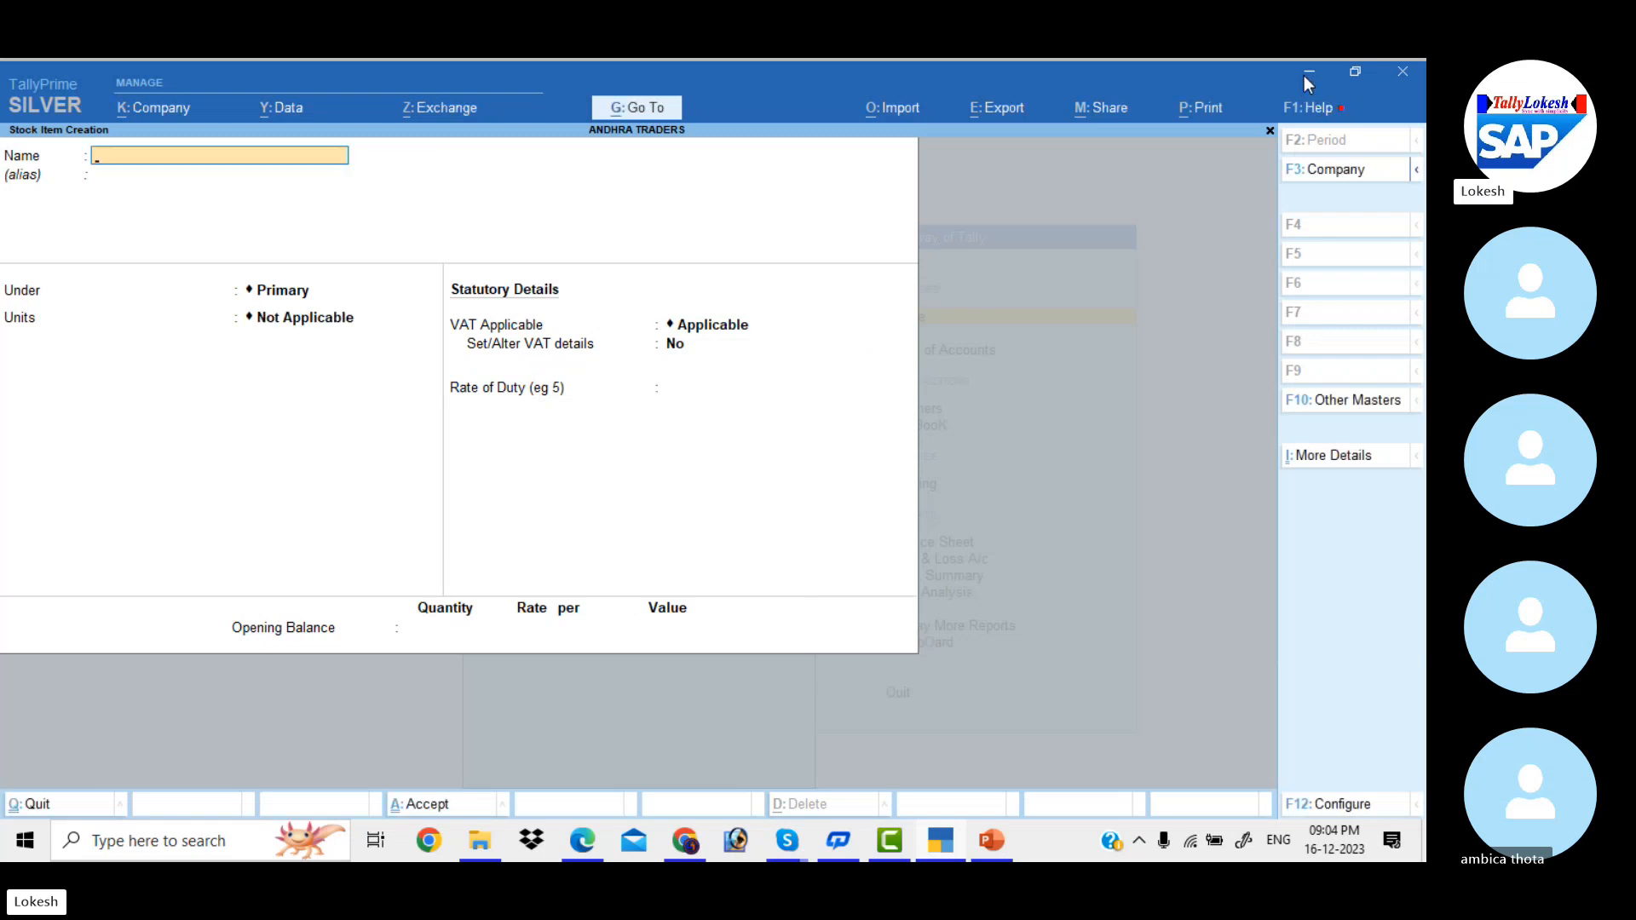
# Step: Leave the blank stock item form for the Gateway of Tally and open accounting voucher entry
pyautogui.press('Escape')
pyautogui.press('Return')
pyautogui.press('Escape')
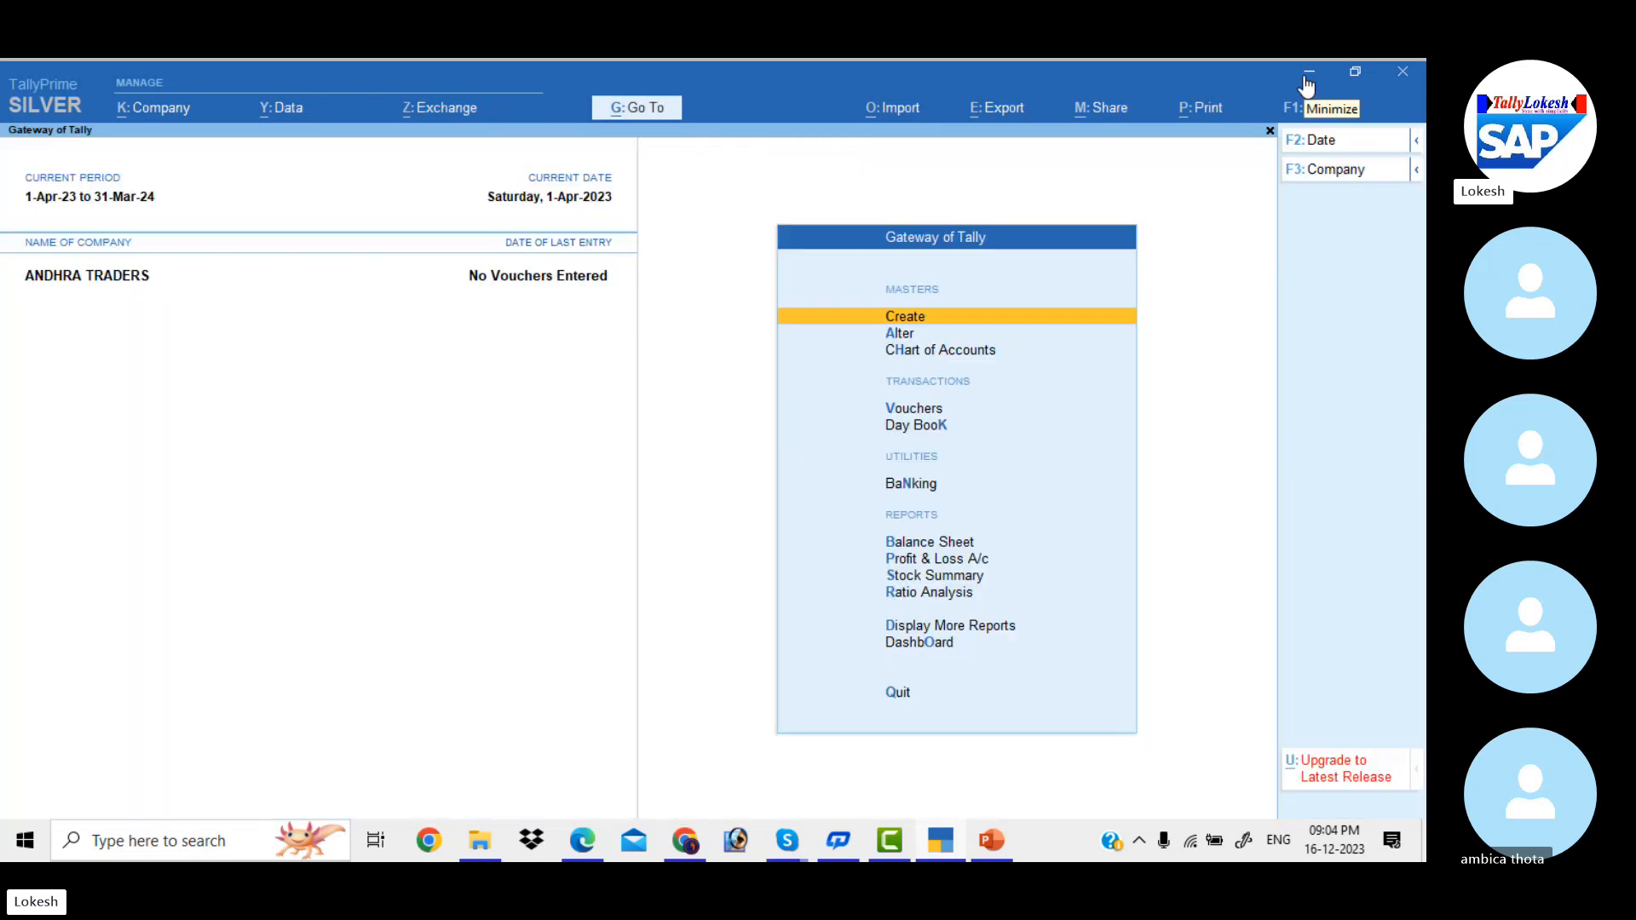
pyautogui.press('Down')
pyautogui.press('Down')
pyautogui.press('Down')
pyautogui.press('Return')
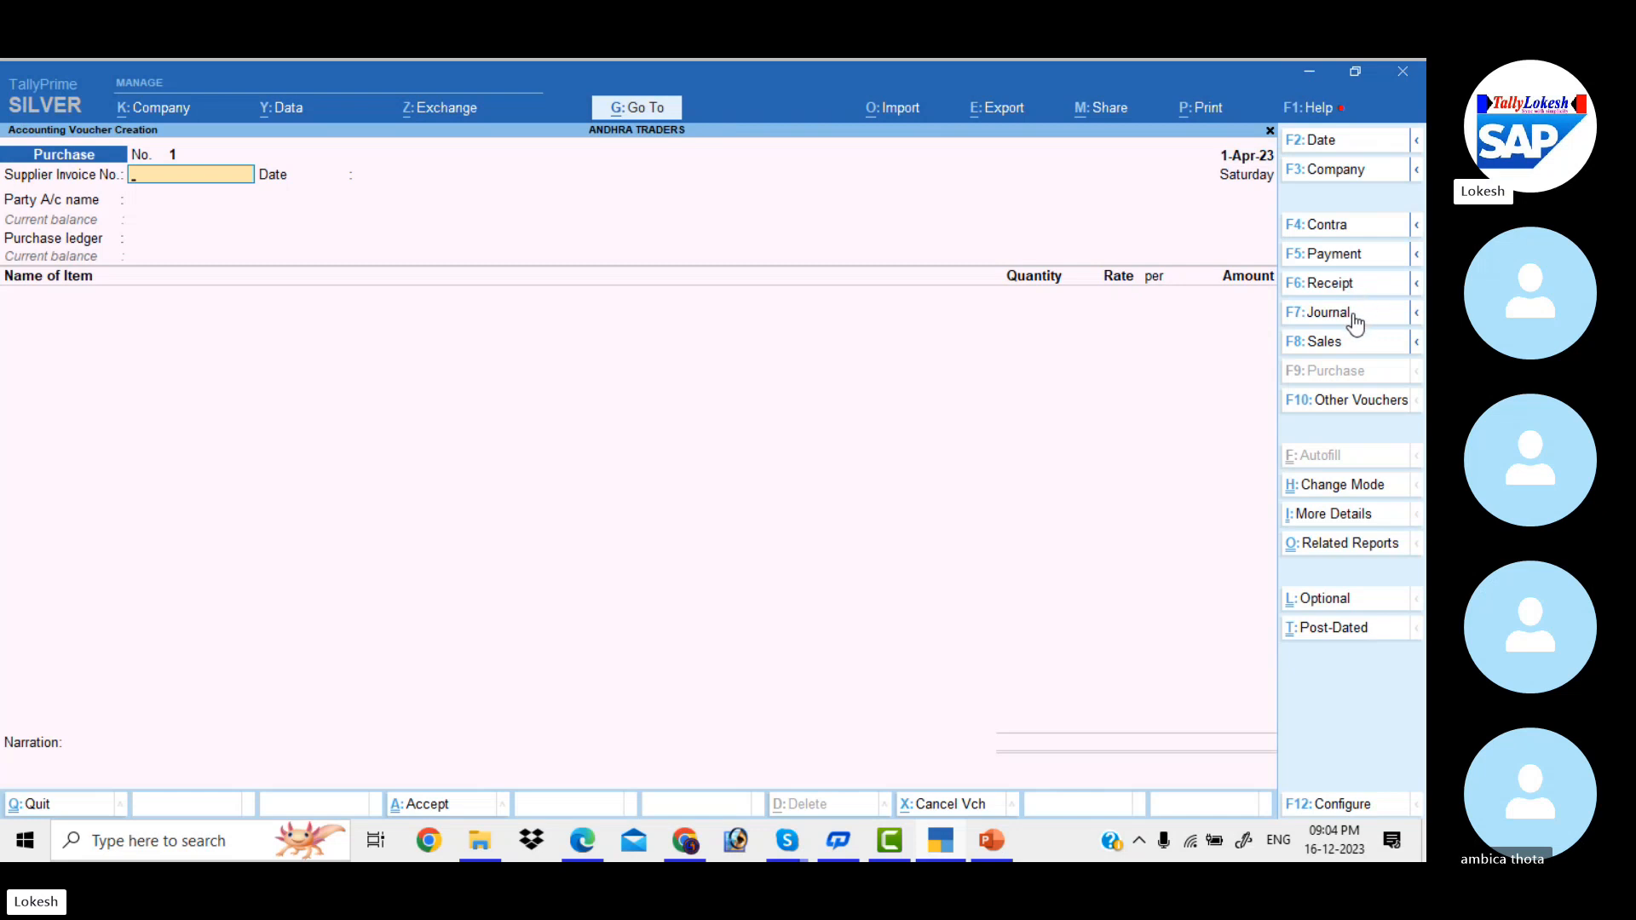
# Step: Start a receipt voucher that credits the Capital ledger with 35,00,000
pyautogui.click(1347, 288)
pyautogui.press('Down')
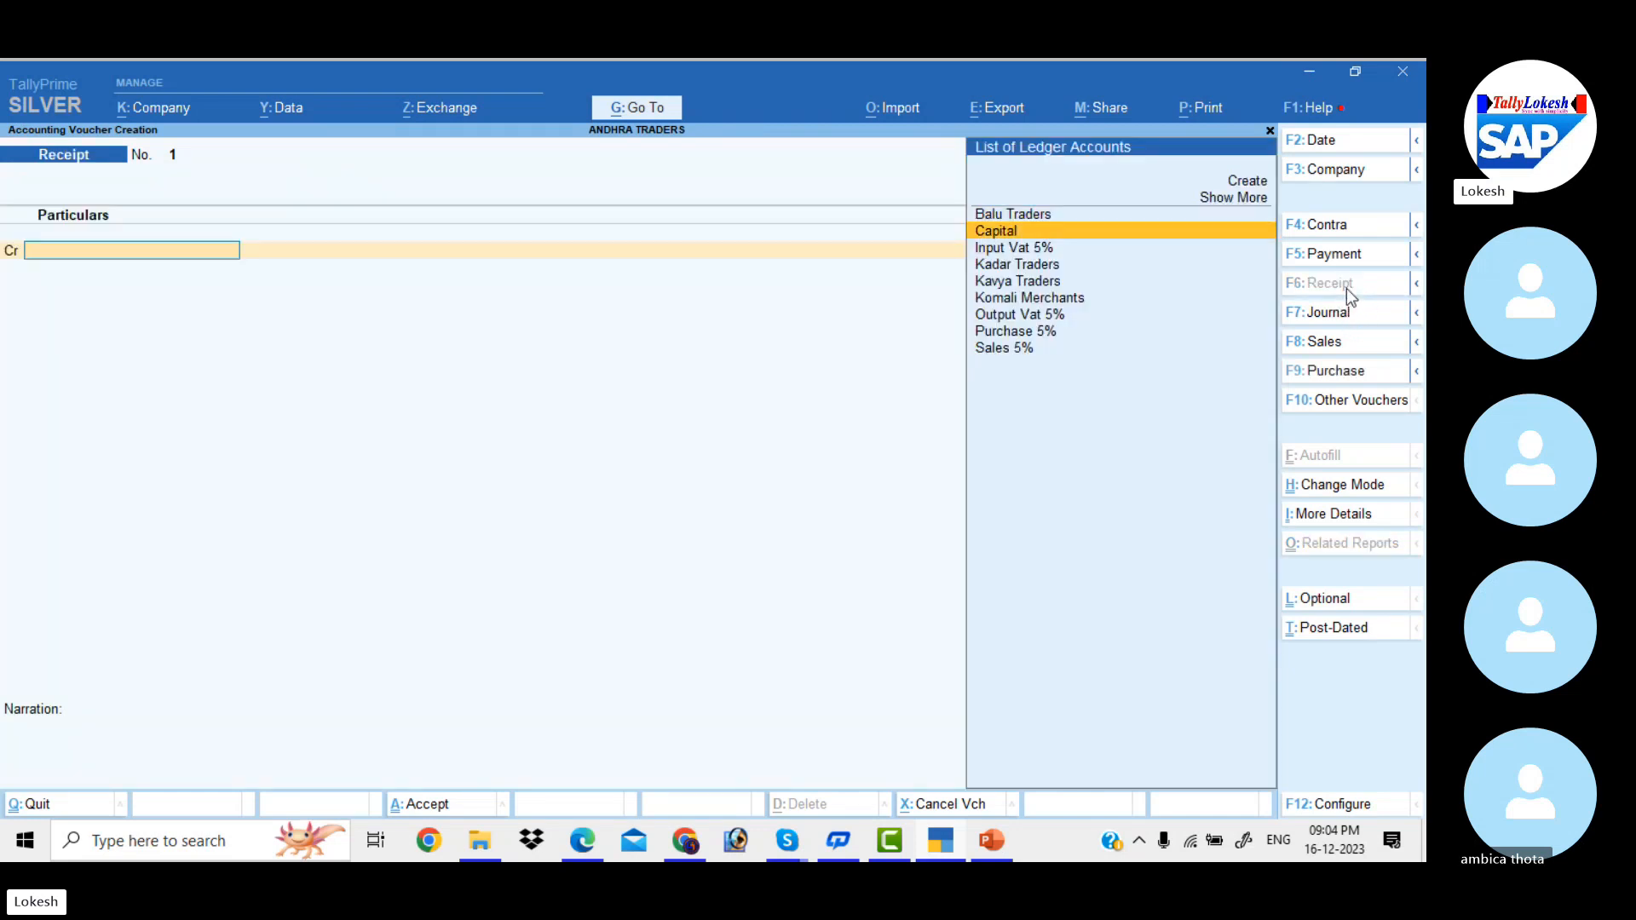
pyautogui.press('Return')
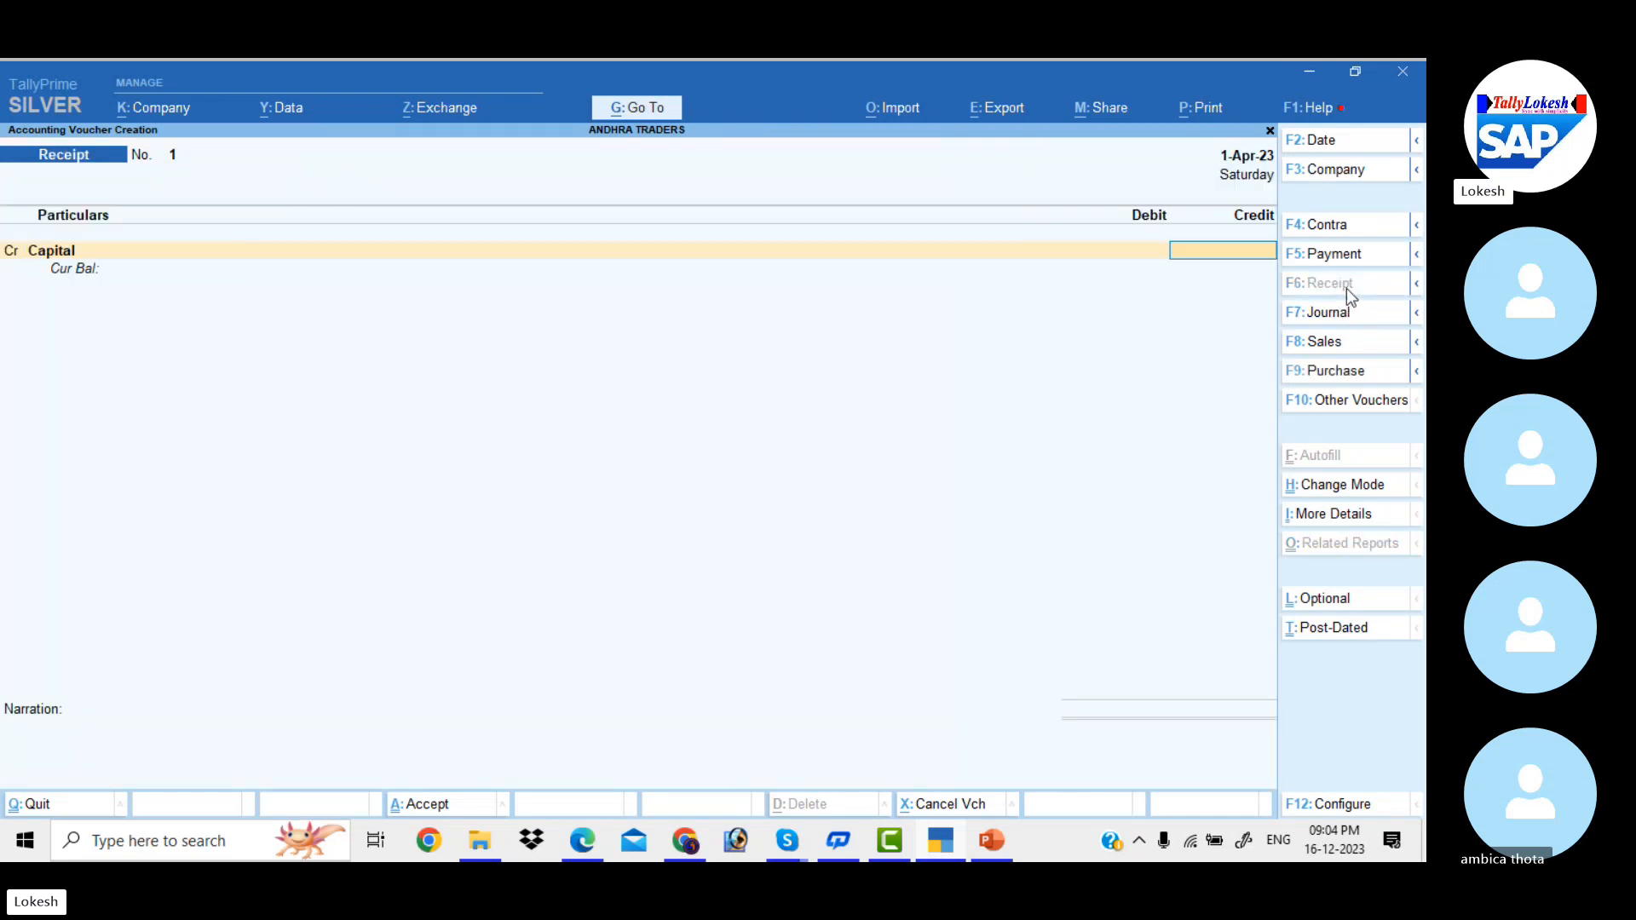
pyautogui.write('350000')
pyautogui.press('Return')
# Step: Debit Cash for the full receipt amount and save the receipt voucher without a narration
pyautogui.press('Down')
pyautogui.press('Down')
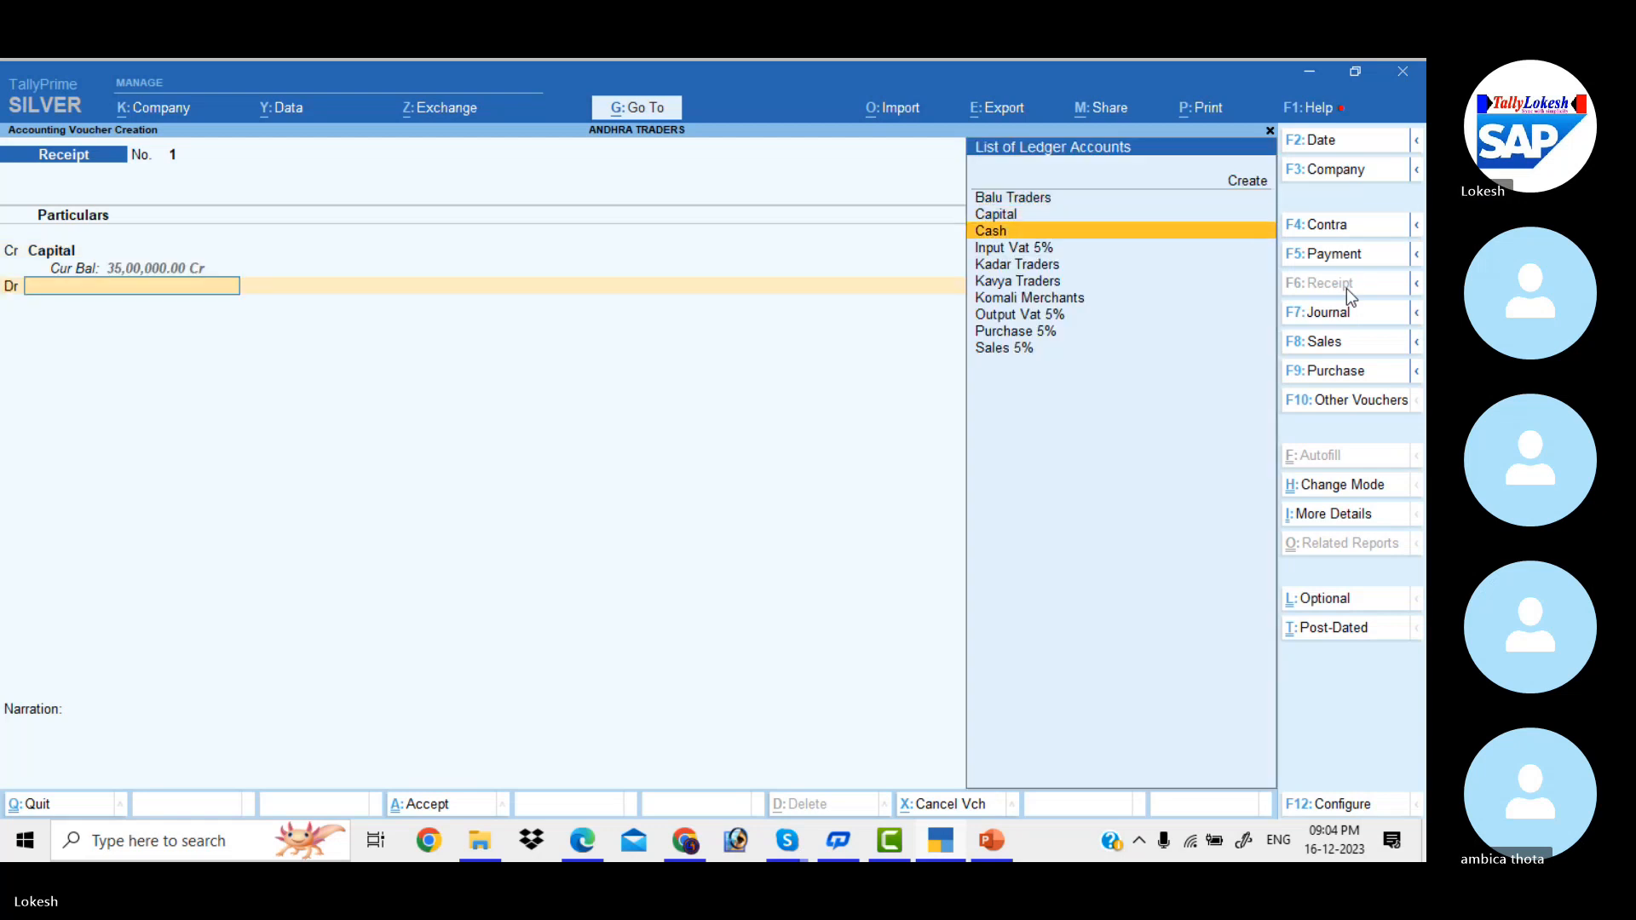
pyautogui.press('Return')
pyautogui.press('Return')
pyautogui.press('Return')
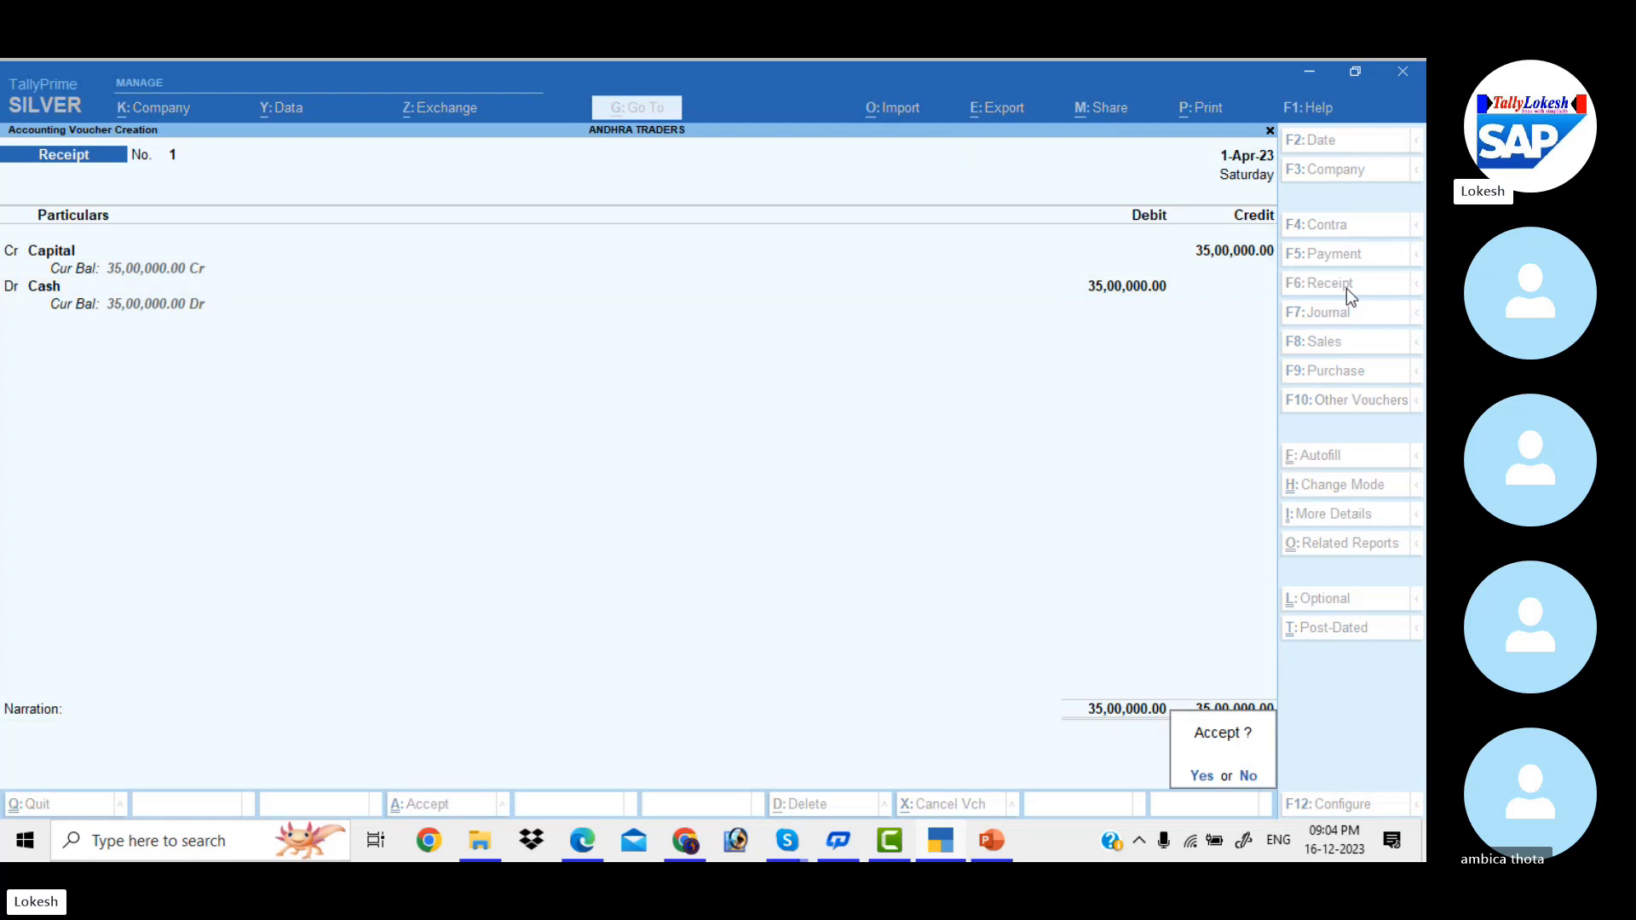
pyautogui.press('Return')
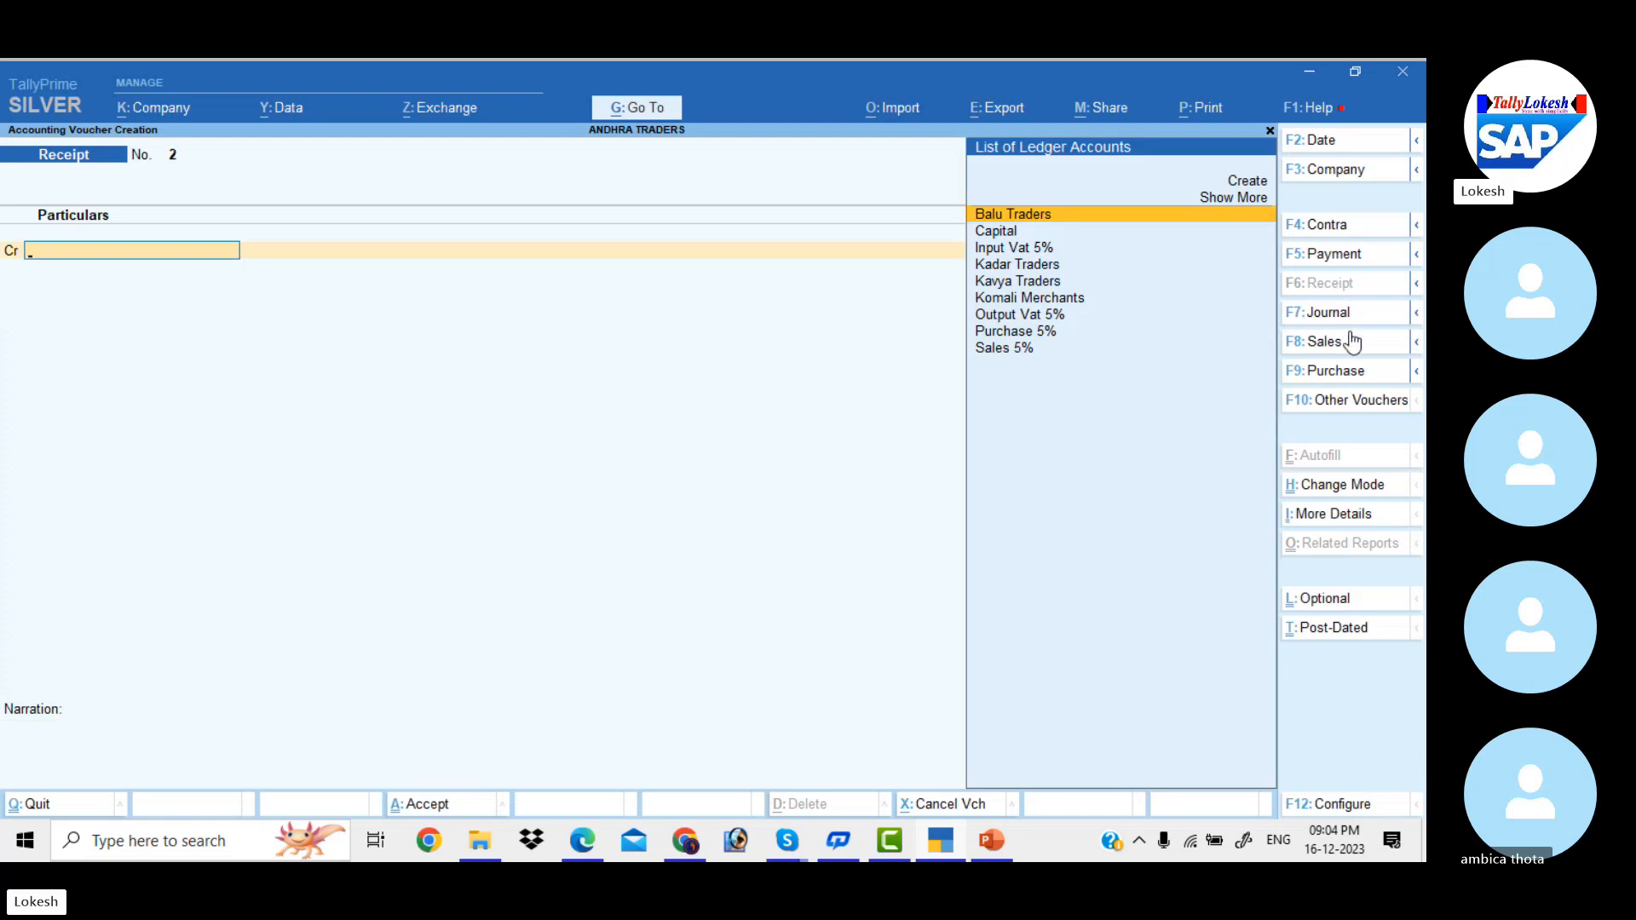
# Step: Start a purchase voucher without a supplier invoice number or date, choosing Kavya Traders as the party
pyautogui.click(1355, 372)
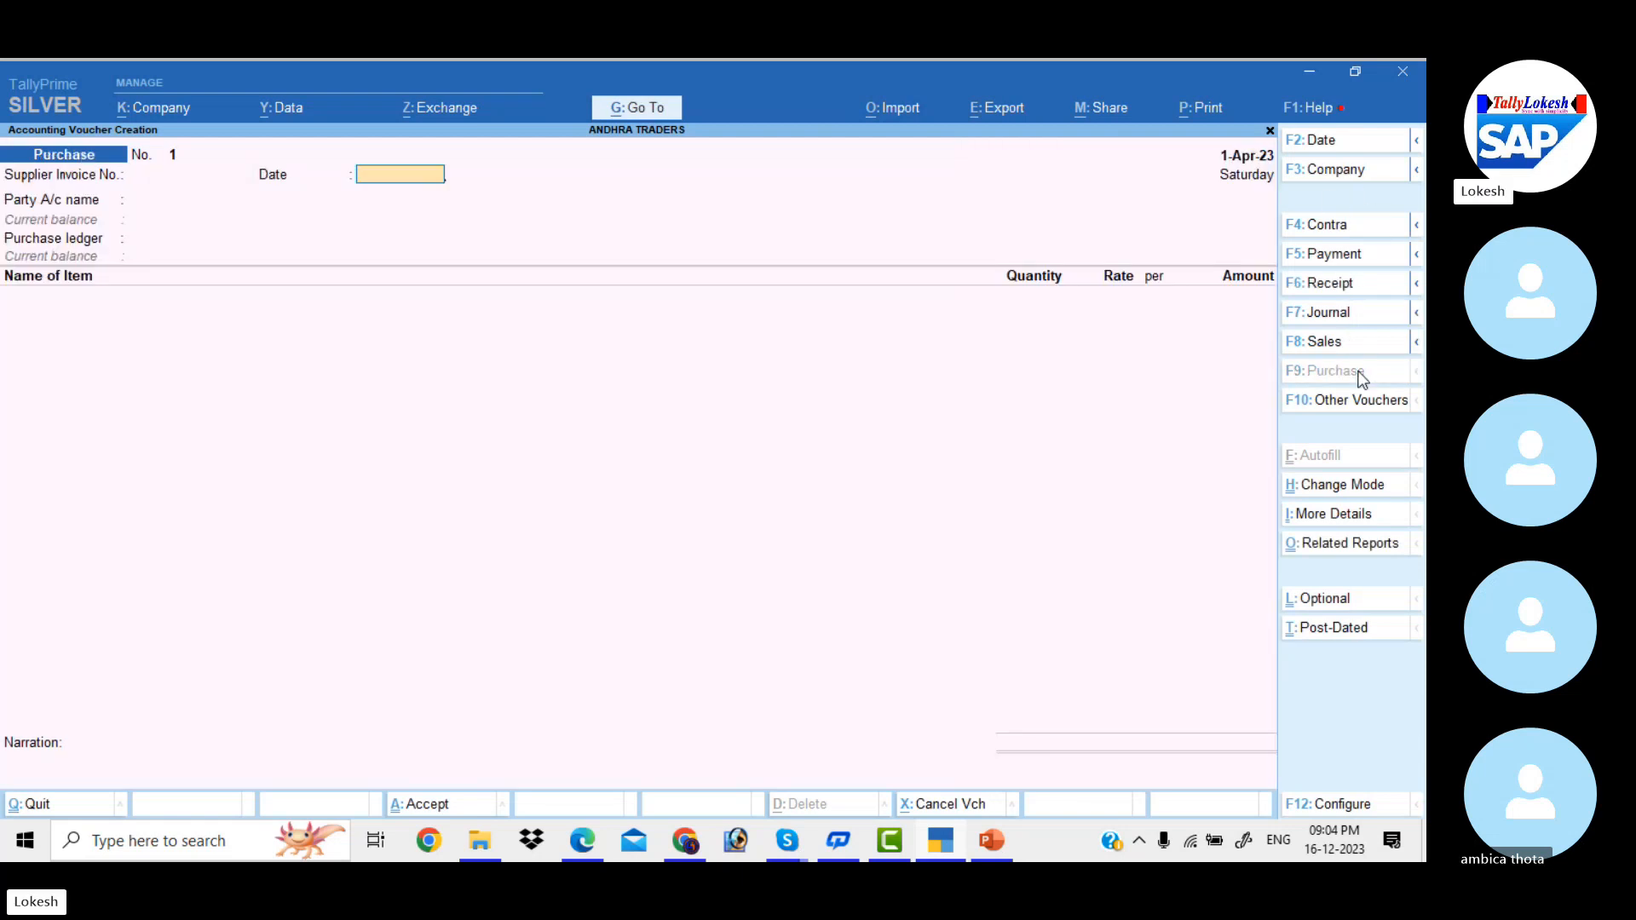
pyautogui.press('Return')
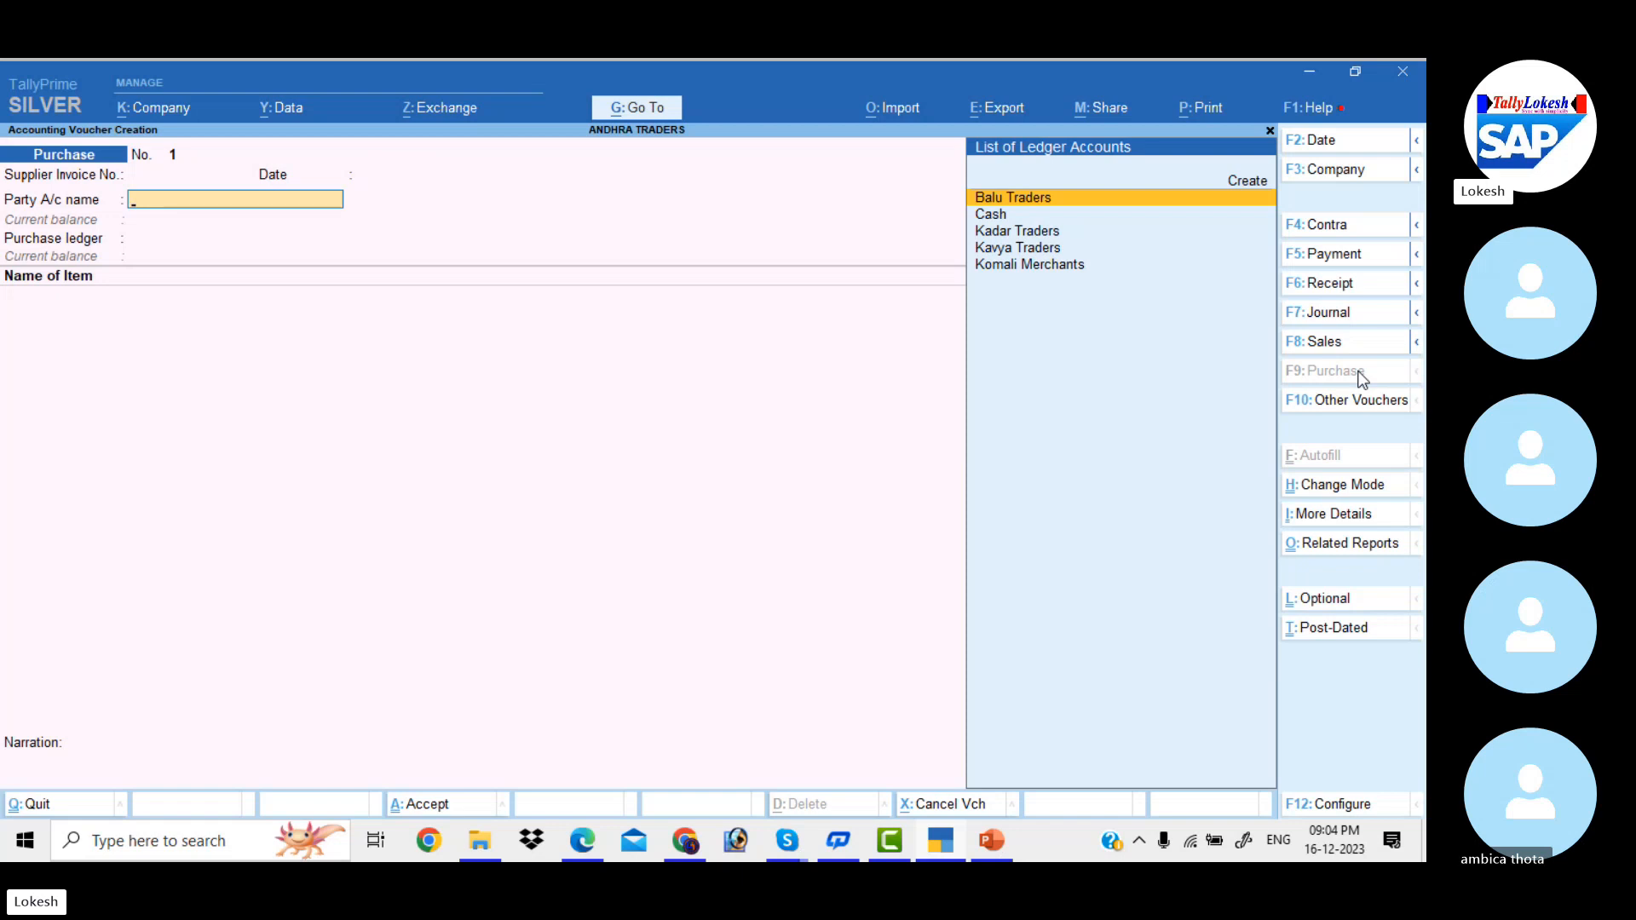
pyautogui.press('Down')
pyautogui.press('Down')
pyautogui.press('Down')
pyautogui.press('Return')
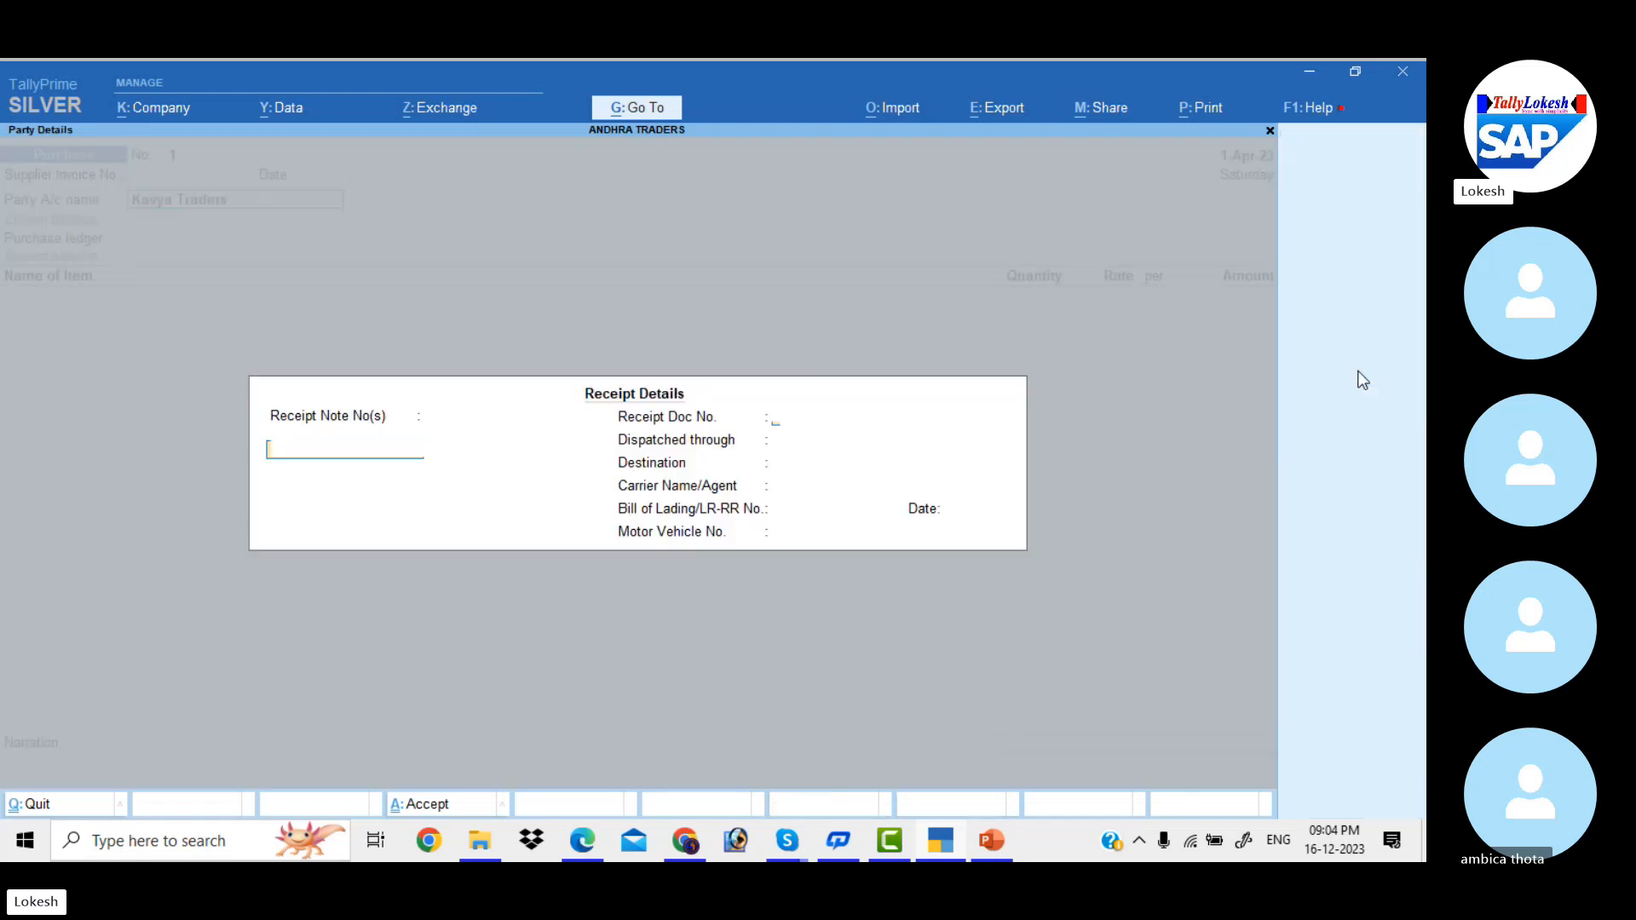
# Step: Leave the receipt details blank, keep the default party details with state Andhra Pradesh, and choose the Purchase 5% ledger
pyautogui.press('Return')
pyautogui.press('Return')
pyautogui.press('Return')
pyautogui.press('Return')
pyautogui.press('Return')
pyautogui.press('Return')
pyautogui.press('Return')
pyautogui.press('Return')
pyautogui.press('Return')
pyautogui.press('Return')
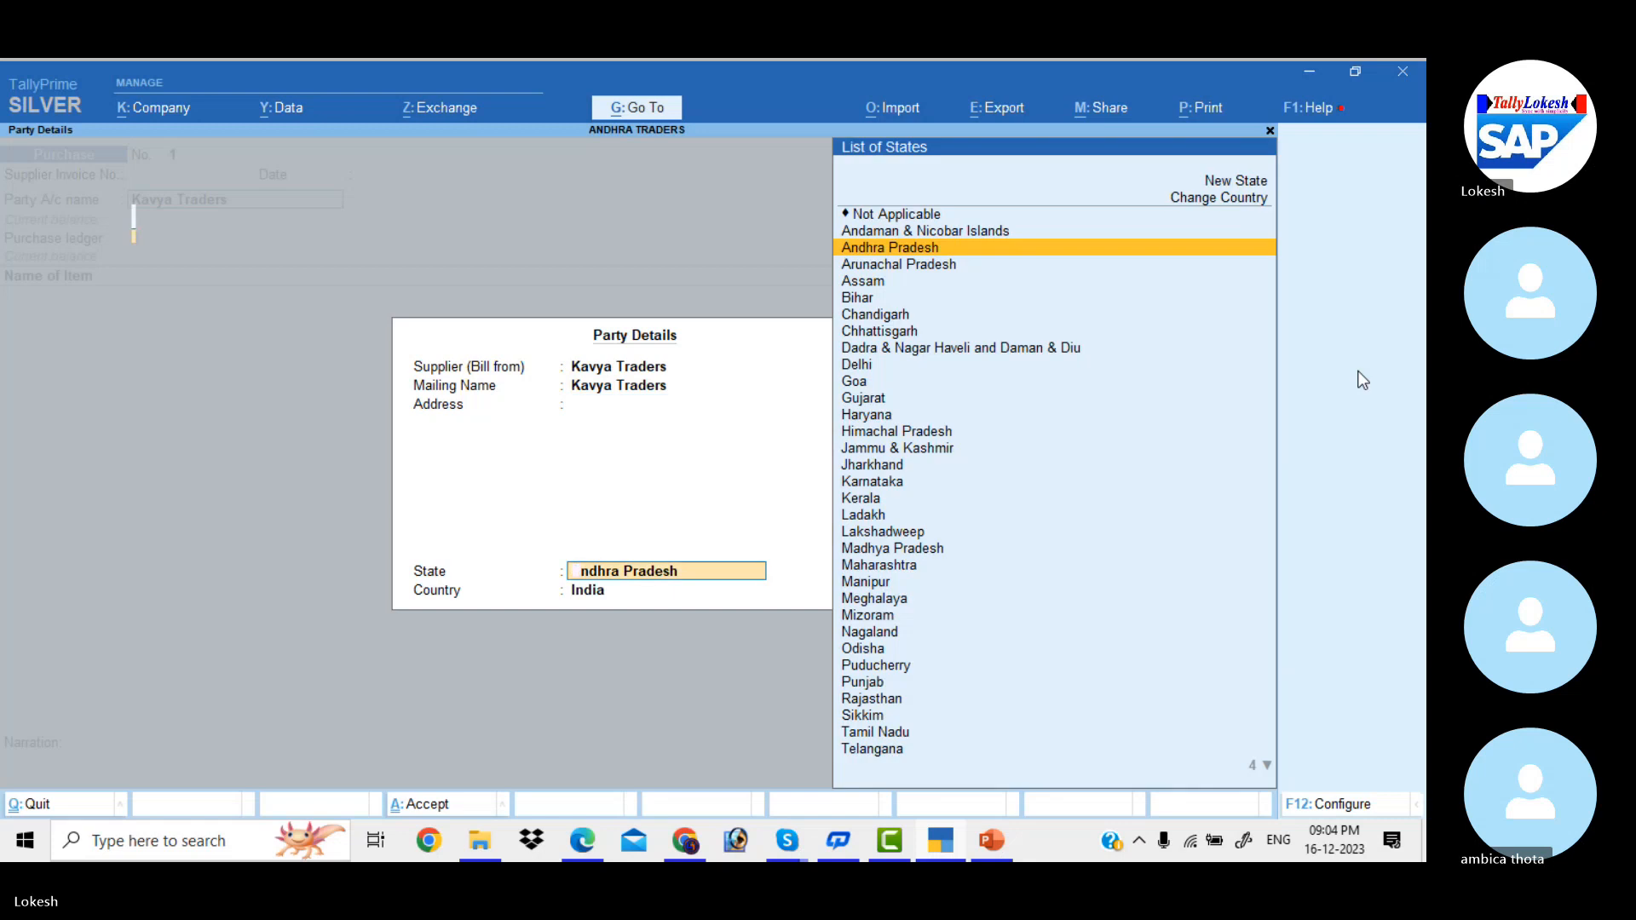
pyautogui.press('Return')
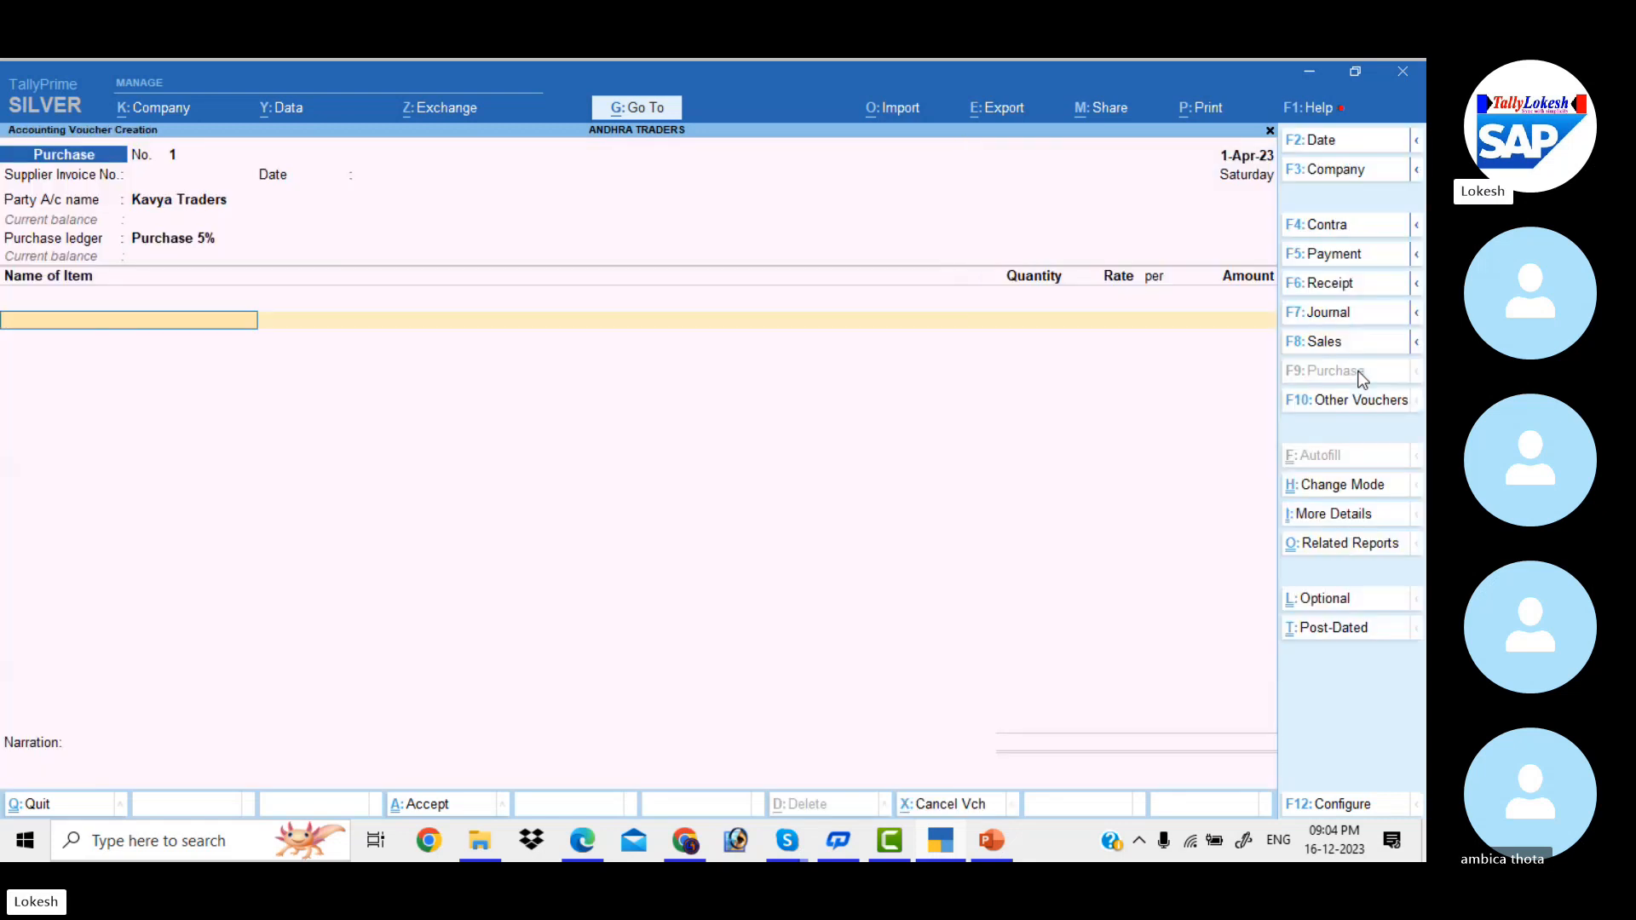
# Step: Enter Intel Computer in the purchase voucher with a quantity of 20 nos at a rate of 25,000
pyautogui.press('Return')
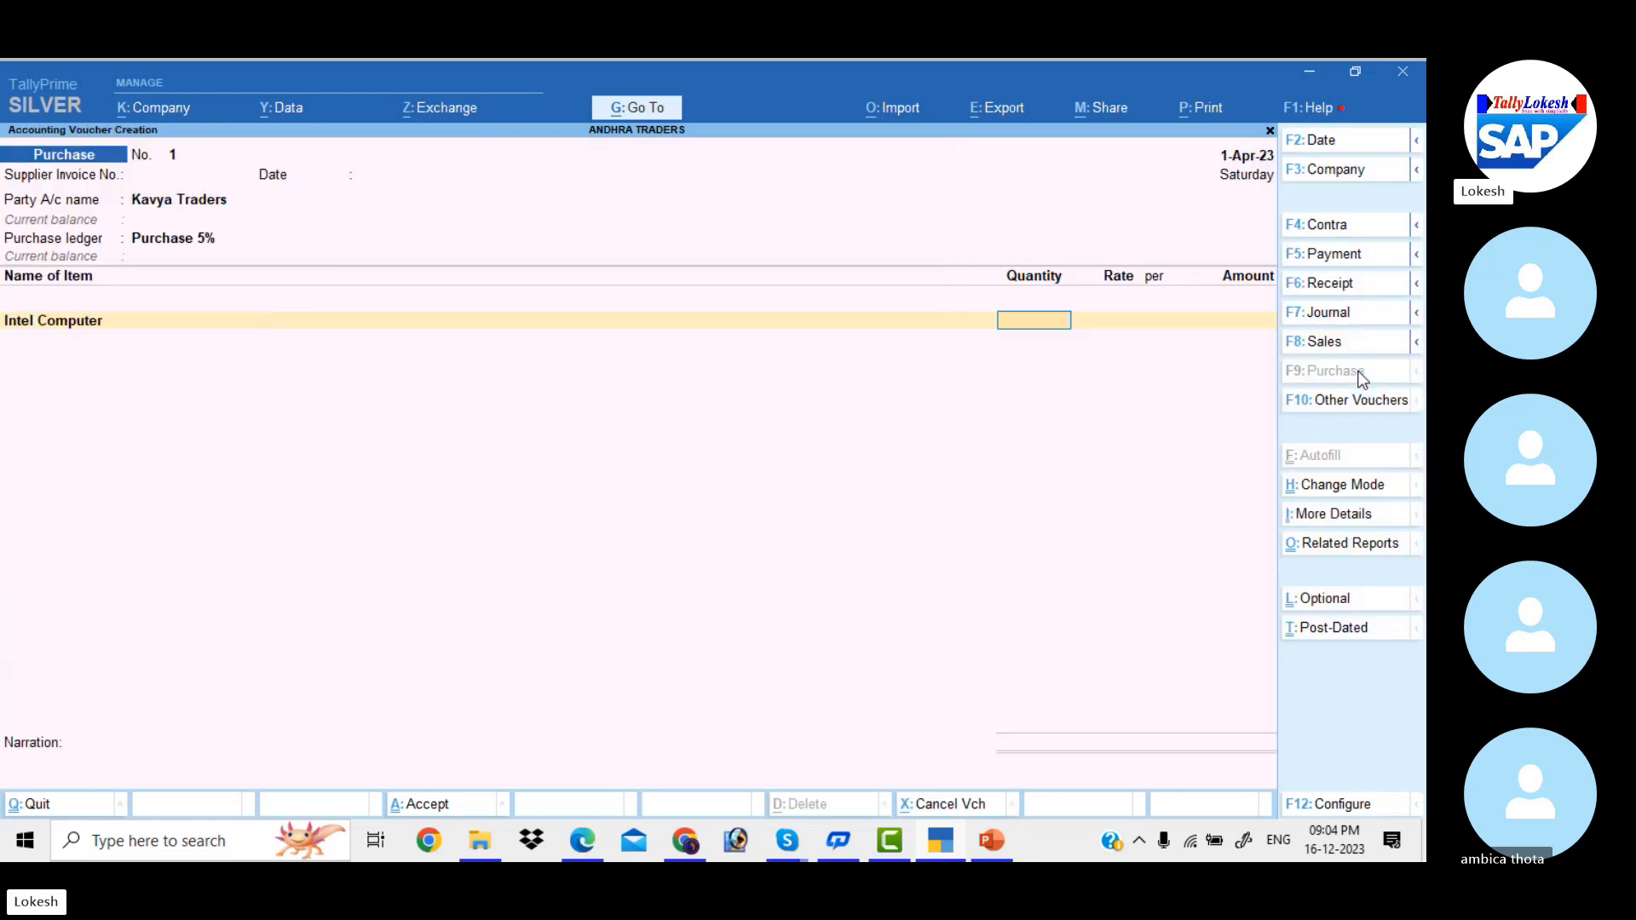
pyautogui.write('20')
pyautogui.press('Return')
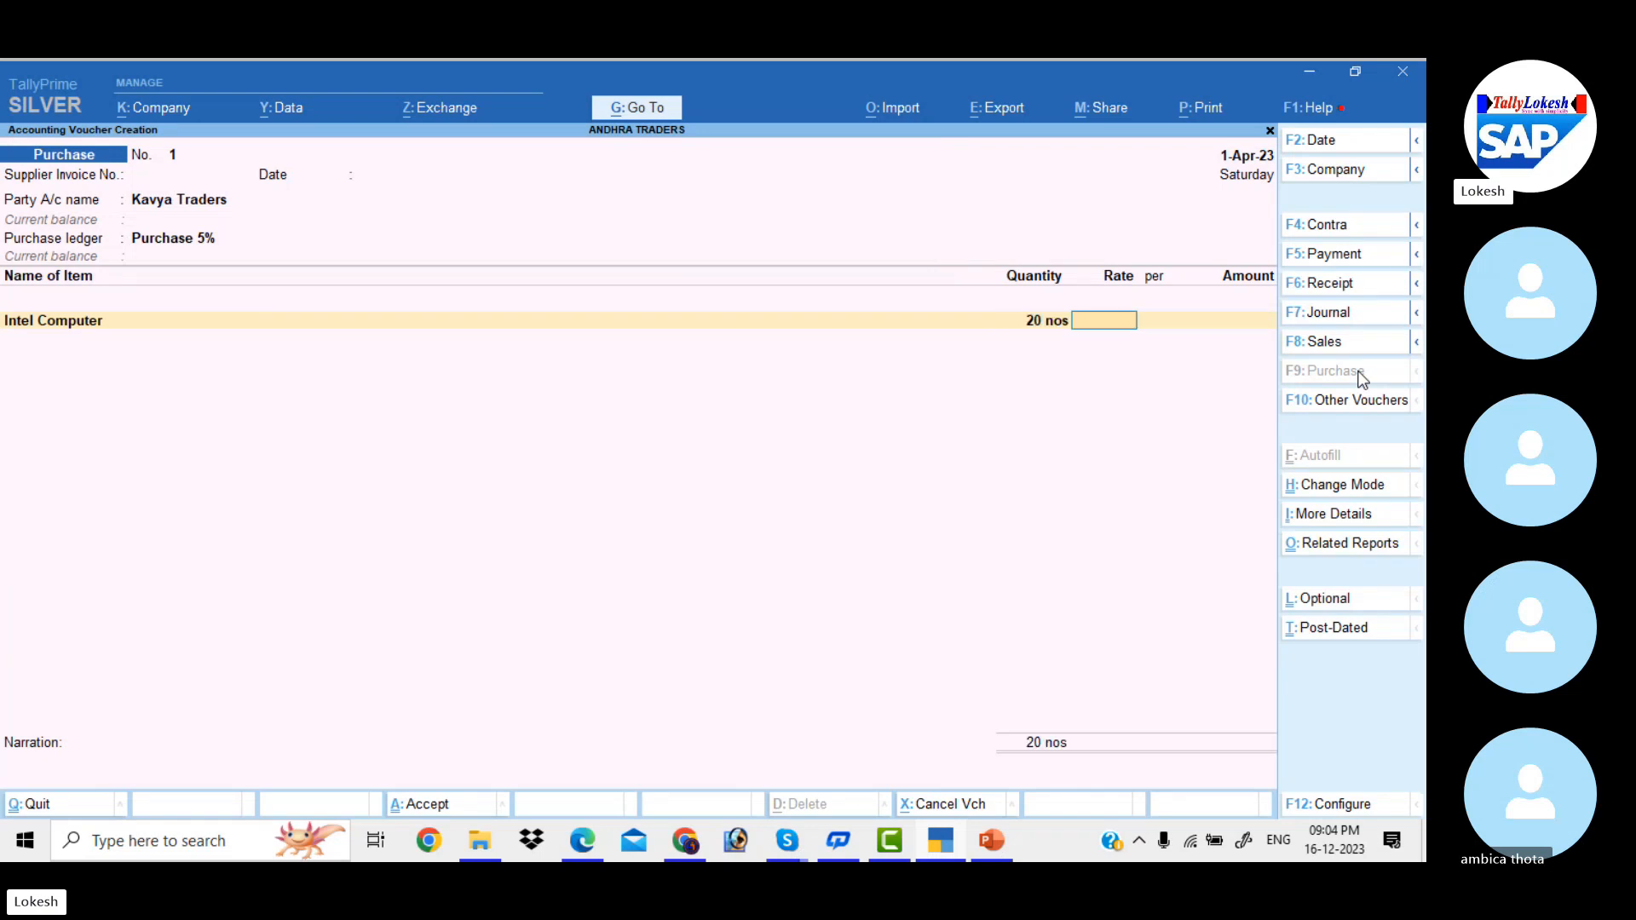
pyautogui.write('25000')
pyautogui.press('Return')
pyautogui.press('Return')
pyautogui.press('Return')
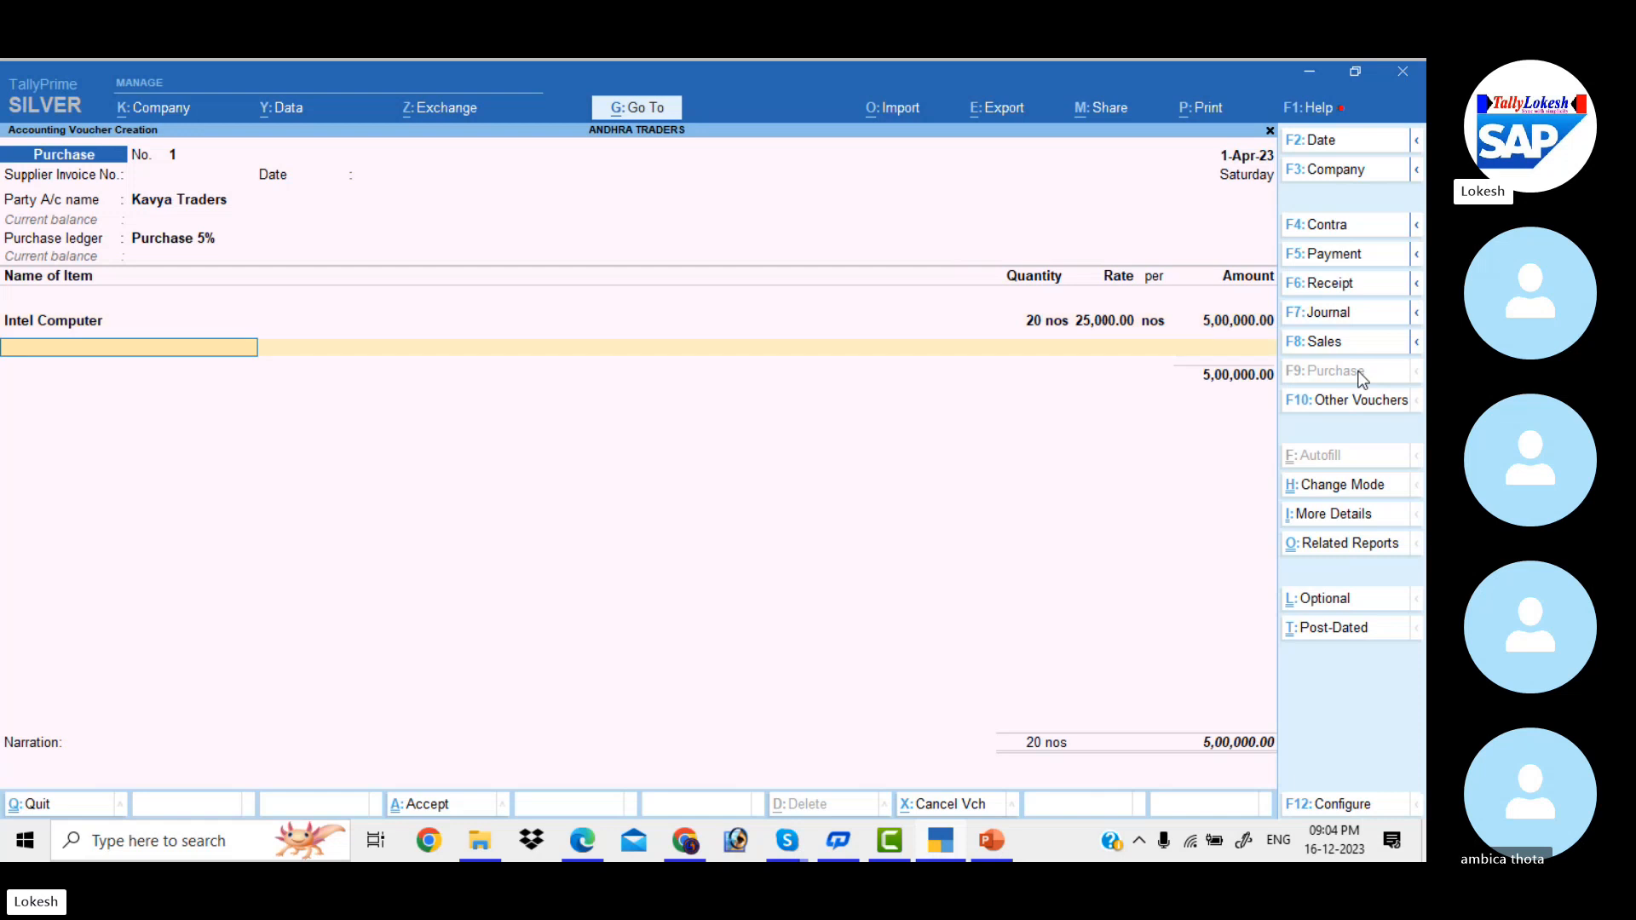
# Step: Add Athlon Computer to the purchase voucher with a quantity of 15 nos at a rate of 23,000
pyautogui.write('A')
pyautogui.press('Return')
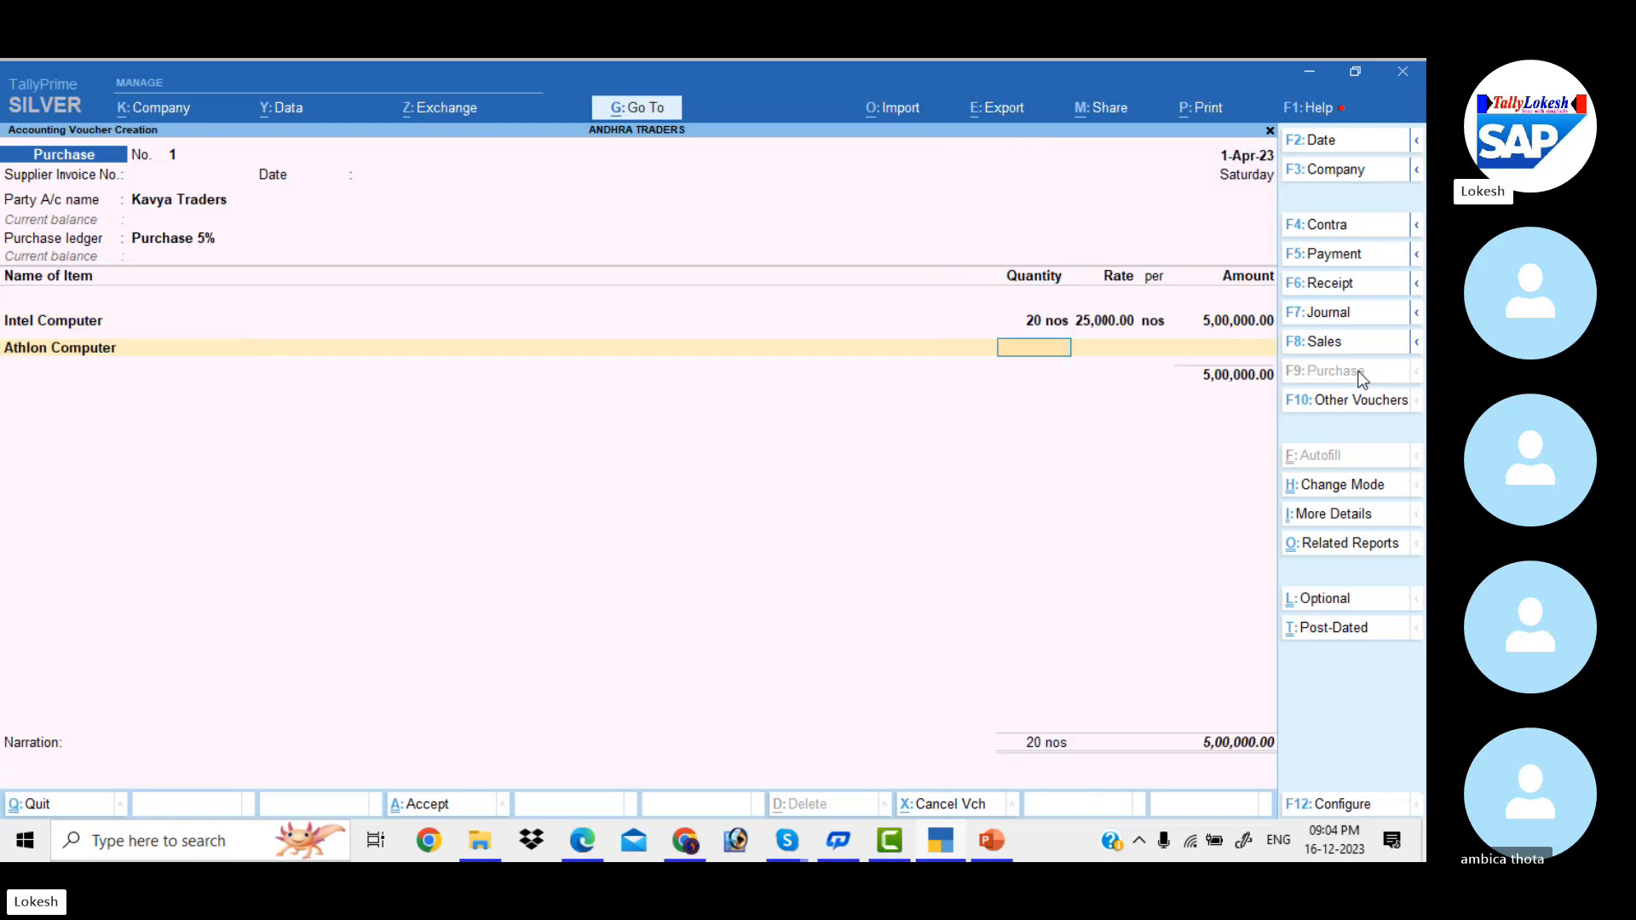
pyautogui.write('15')
pyautogui.press('Return')
pyautogui.write('23000')
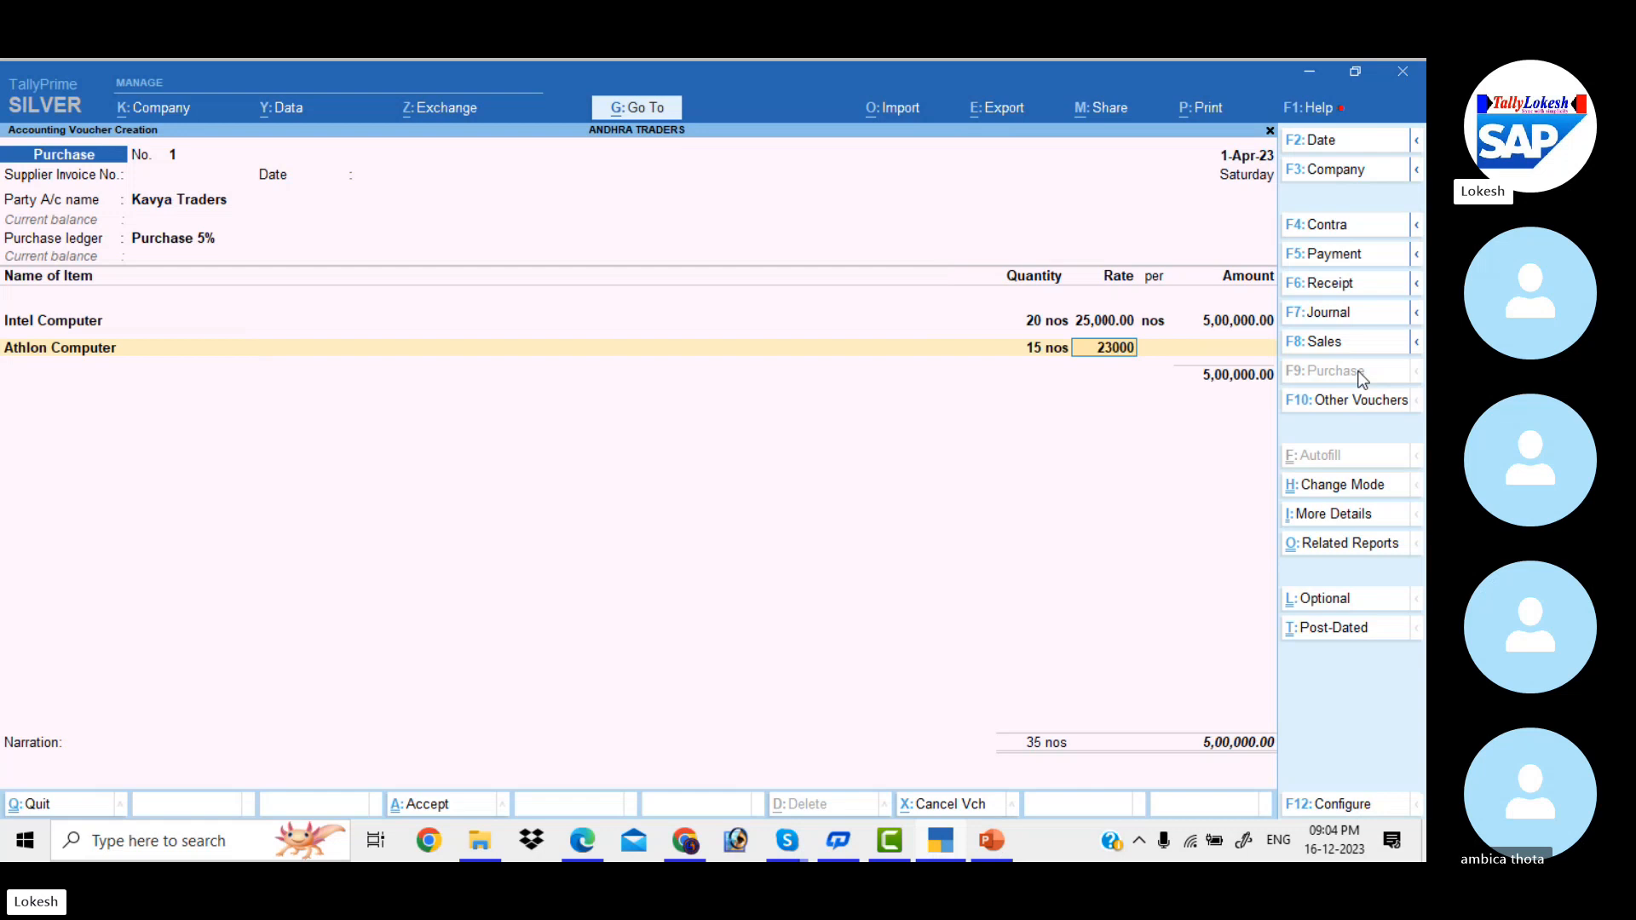
pyautogui.press('Return')
pyautogui.press('Return')
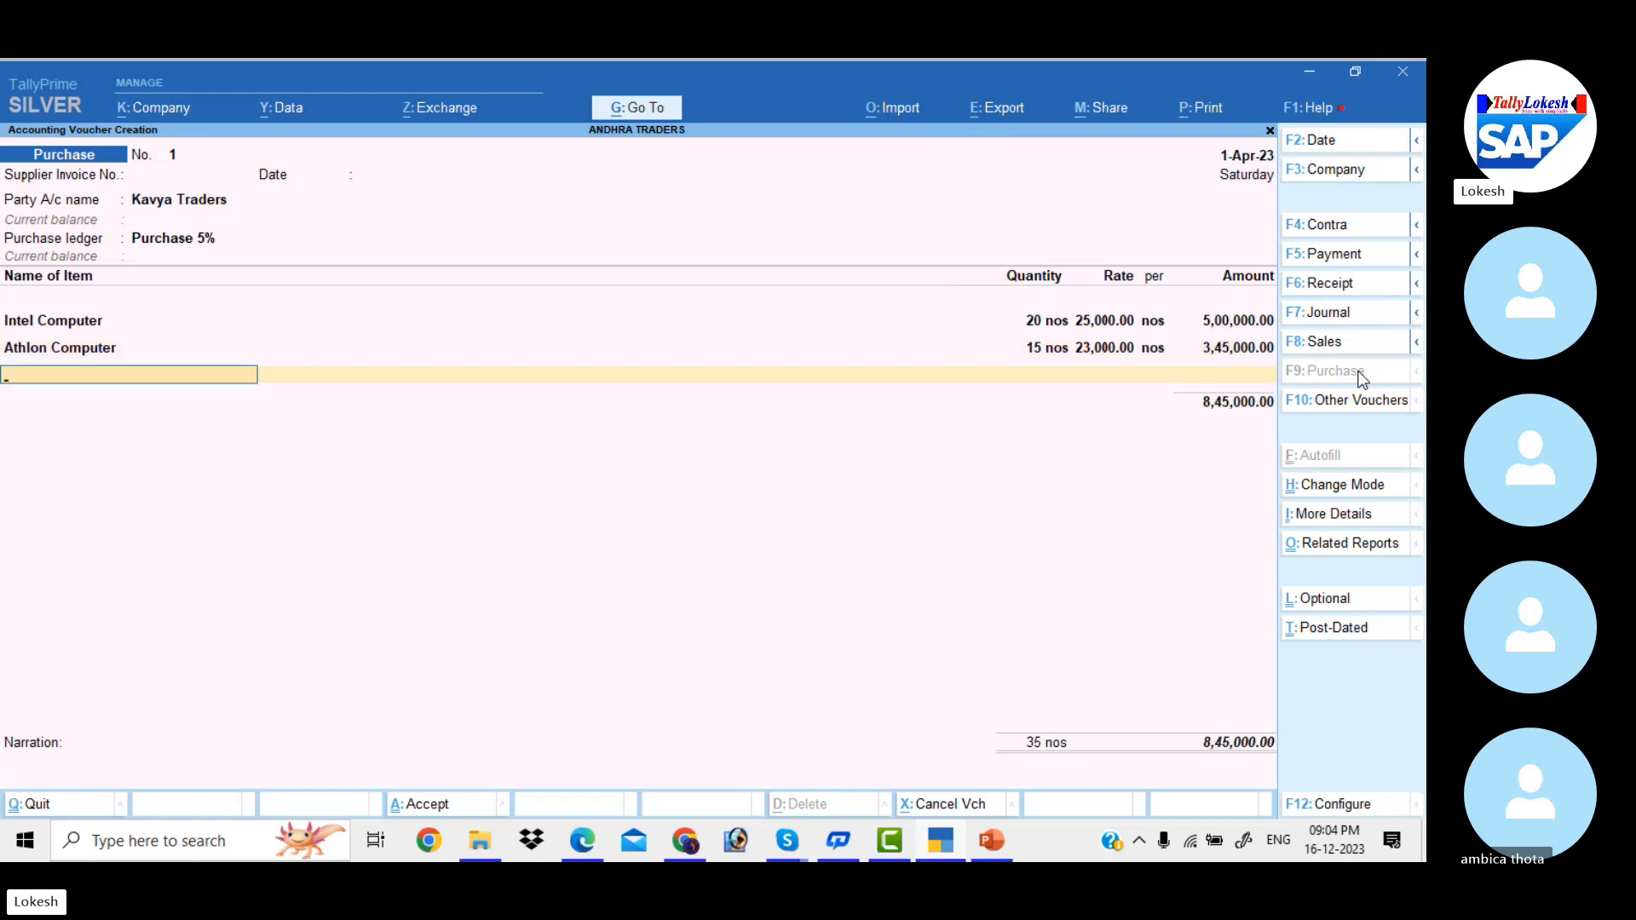
# Step: Add the Input Vat 5% ledger with its calculated amount below the items and save the purchase voucher without a narration
pyautogui.press('Return')
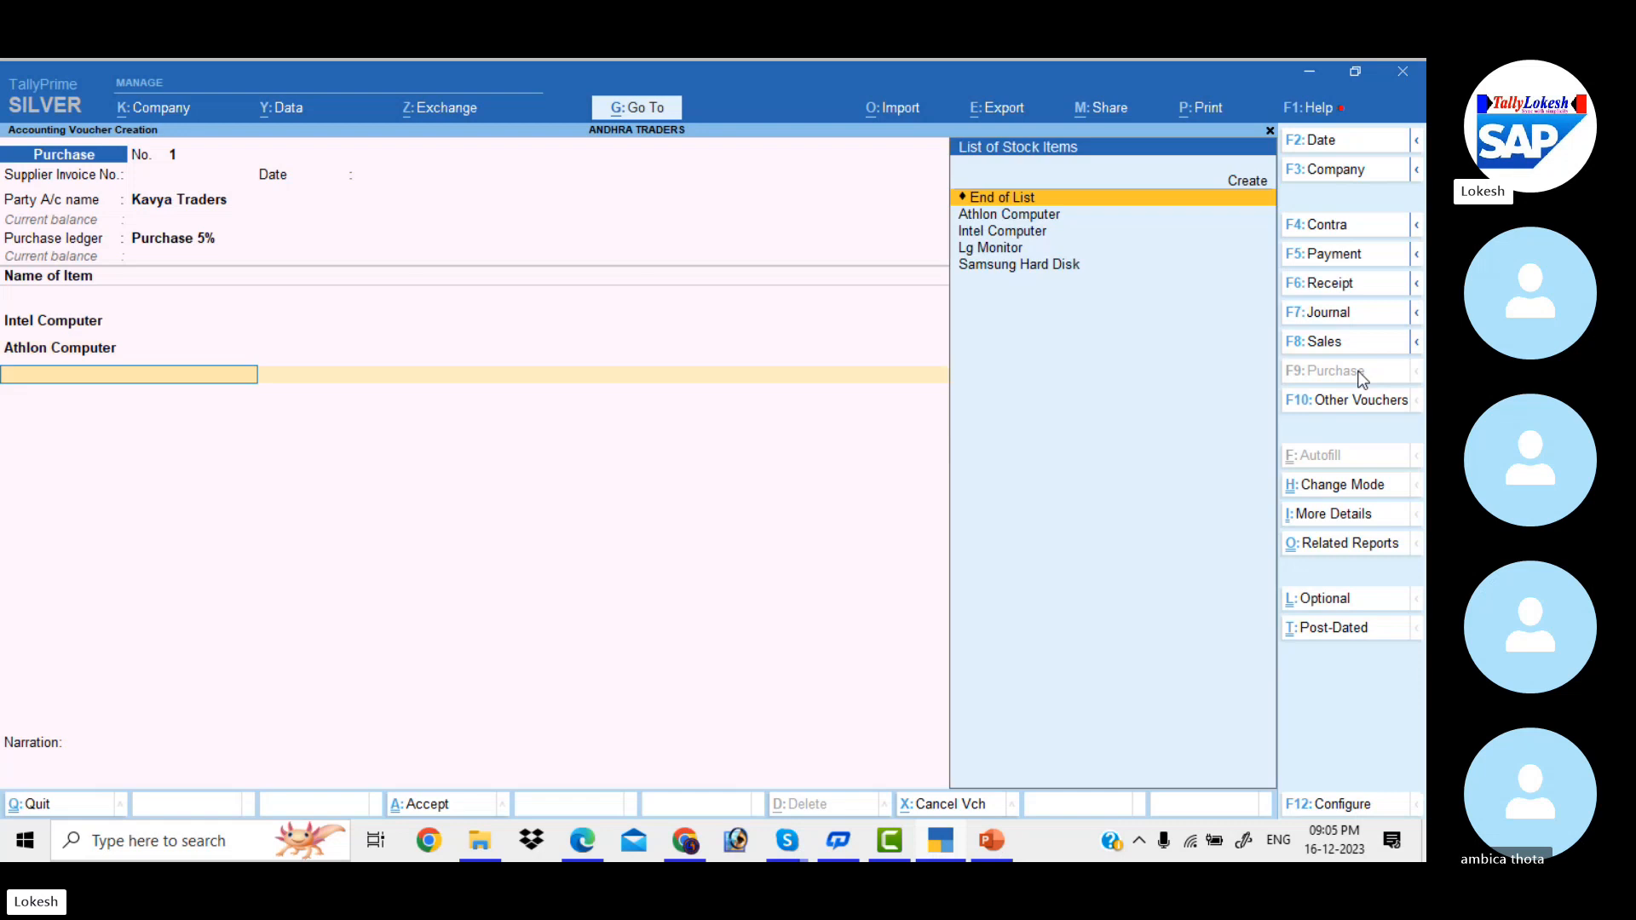
pyautogui.press('Return')
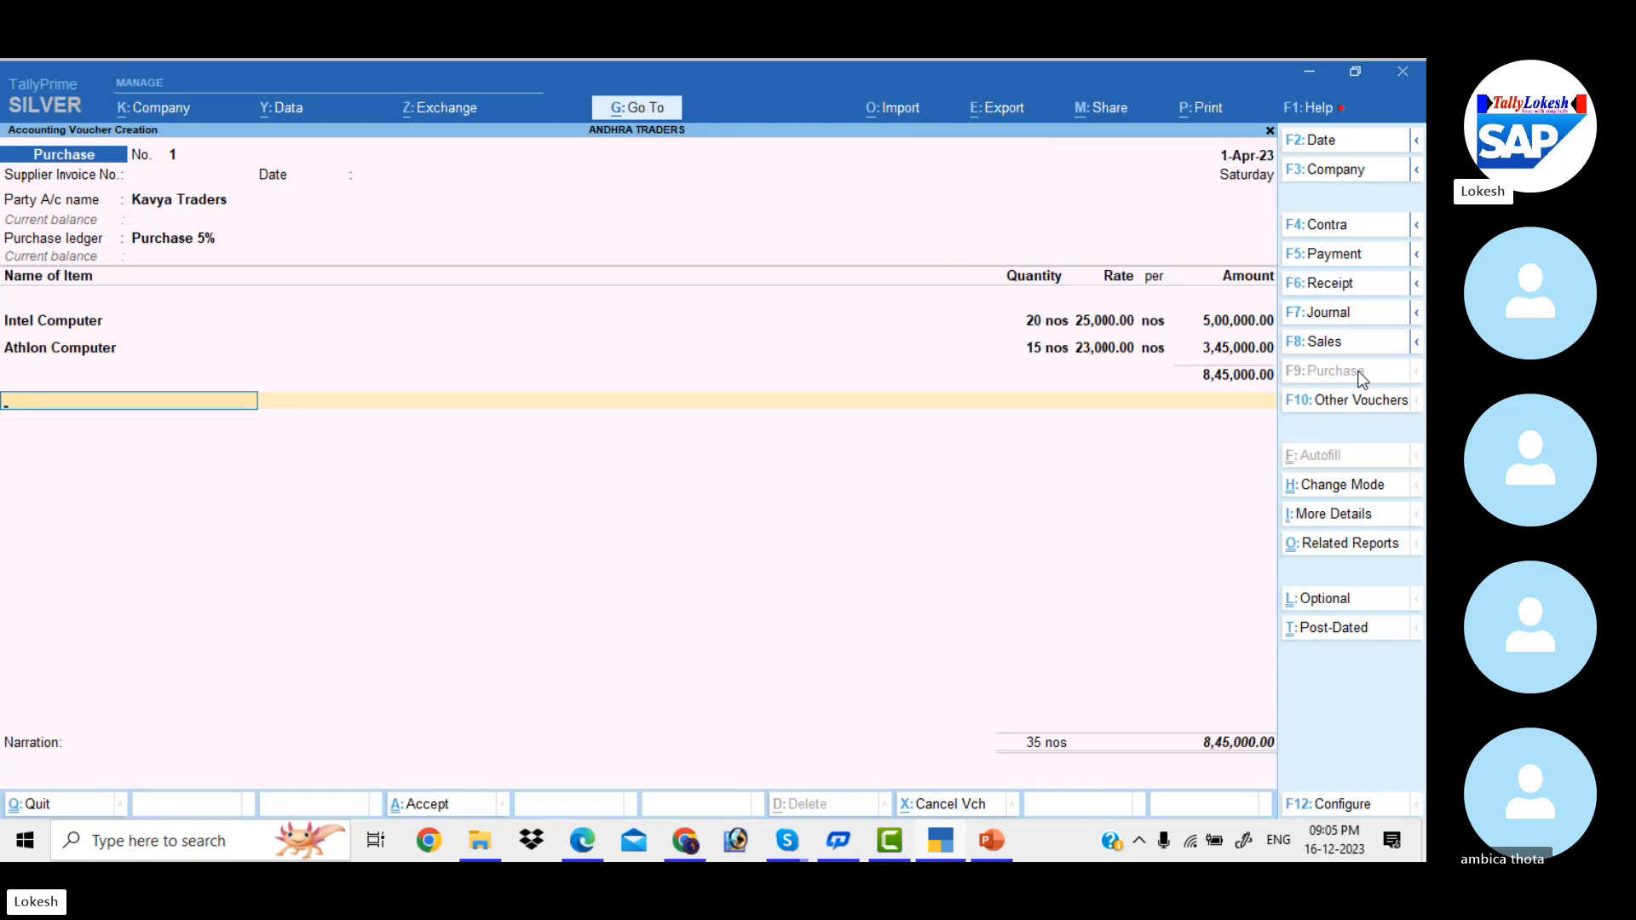
pyautogui.write('I')
pyautogui.press('Return')
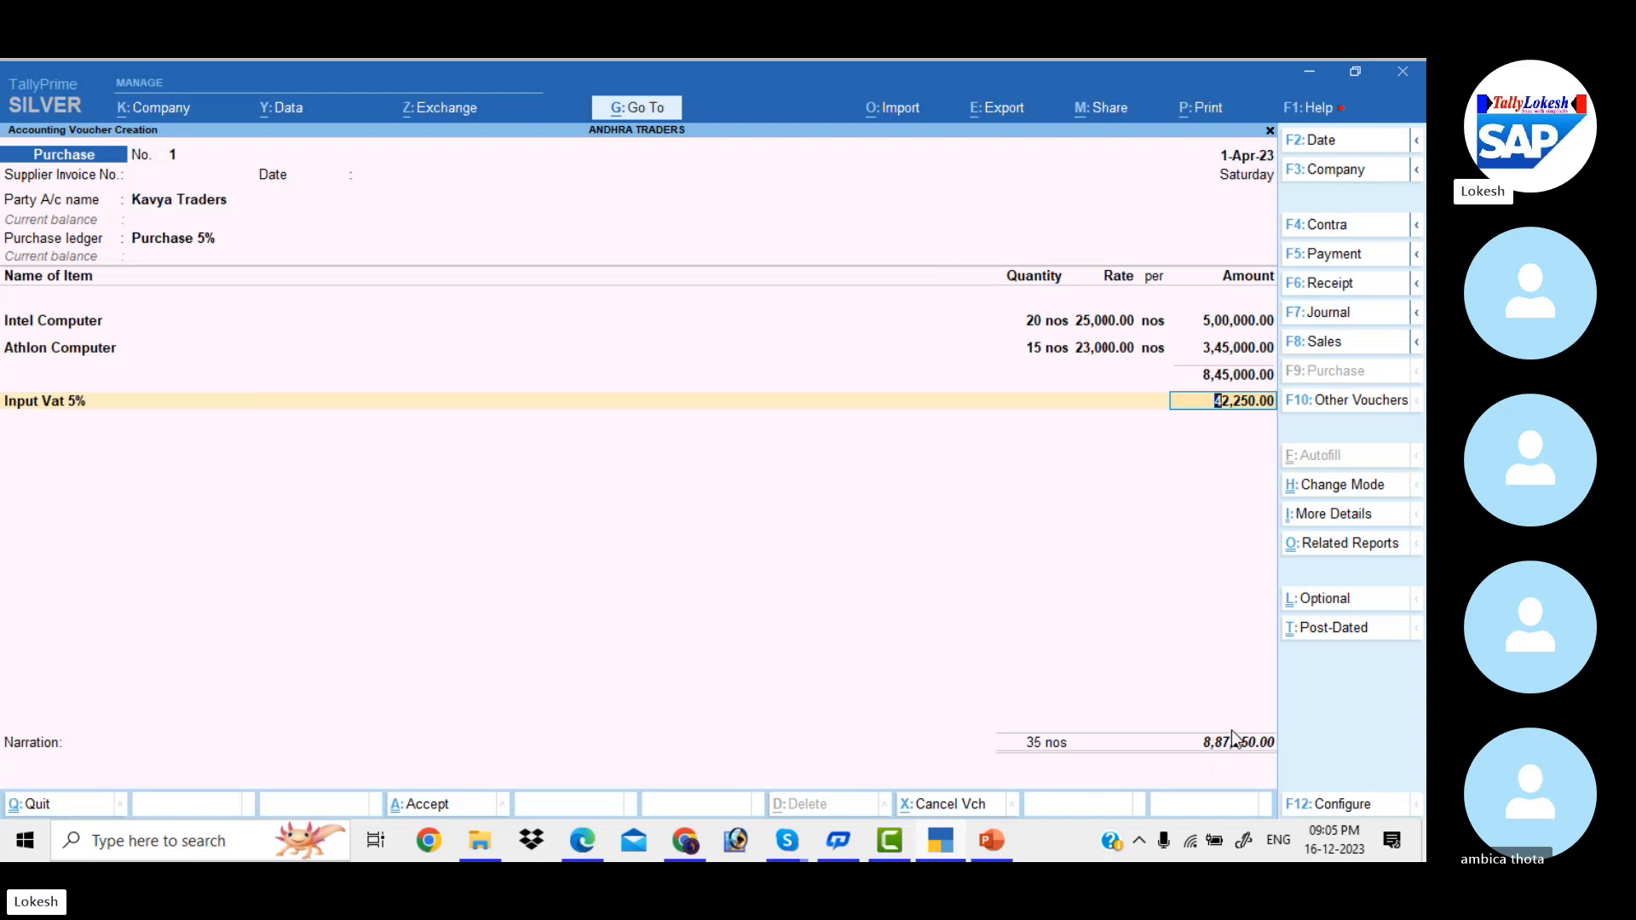
pyautogui.press('Return')
pyautogui.press('Return')
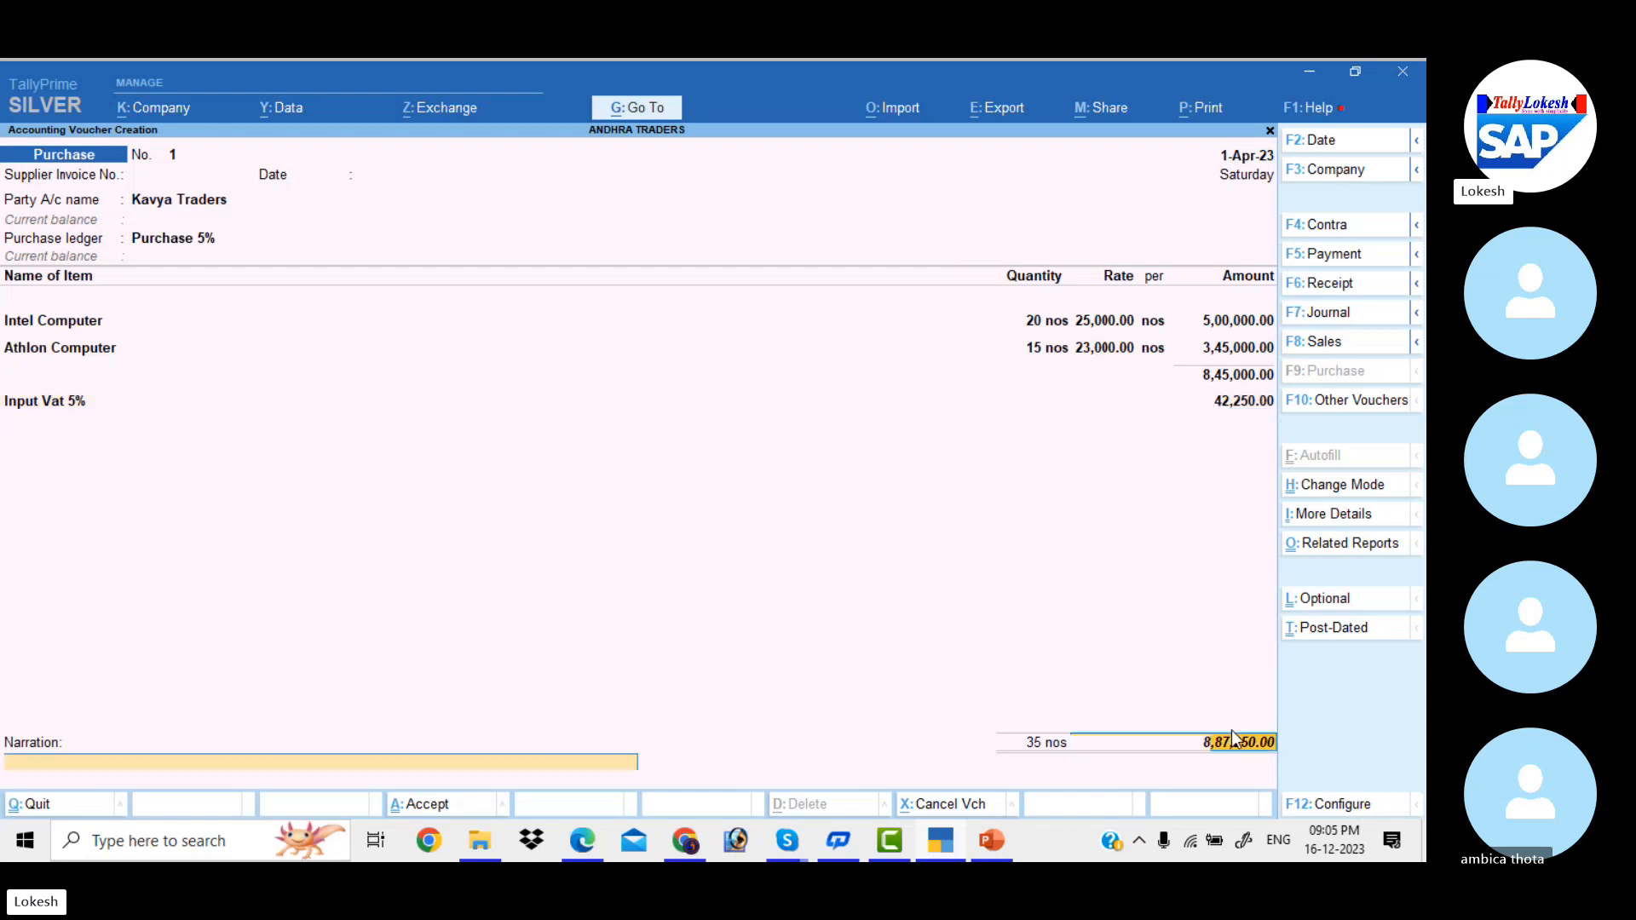
pyautogui.press('Return')
pyautogui.press('Return')
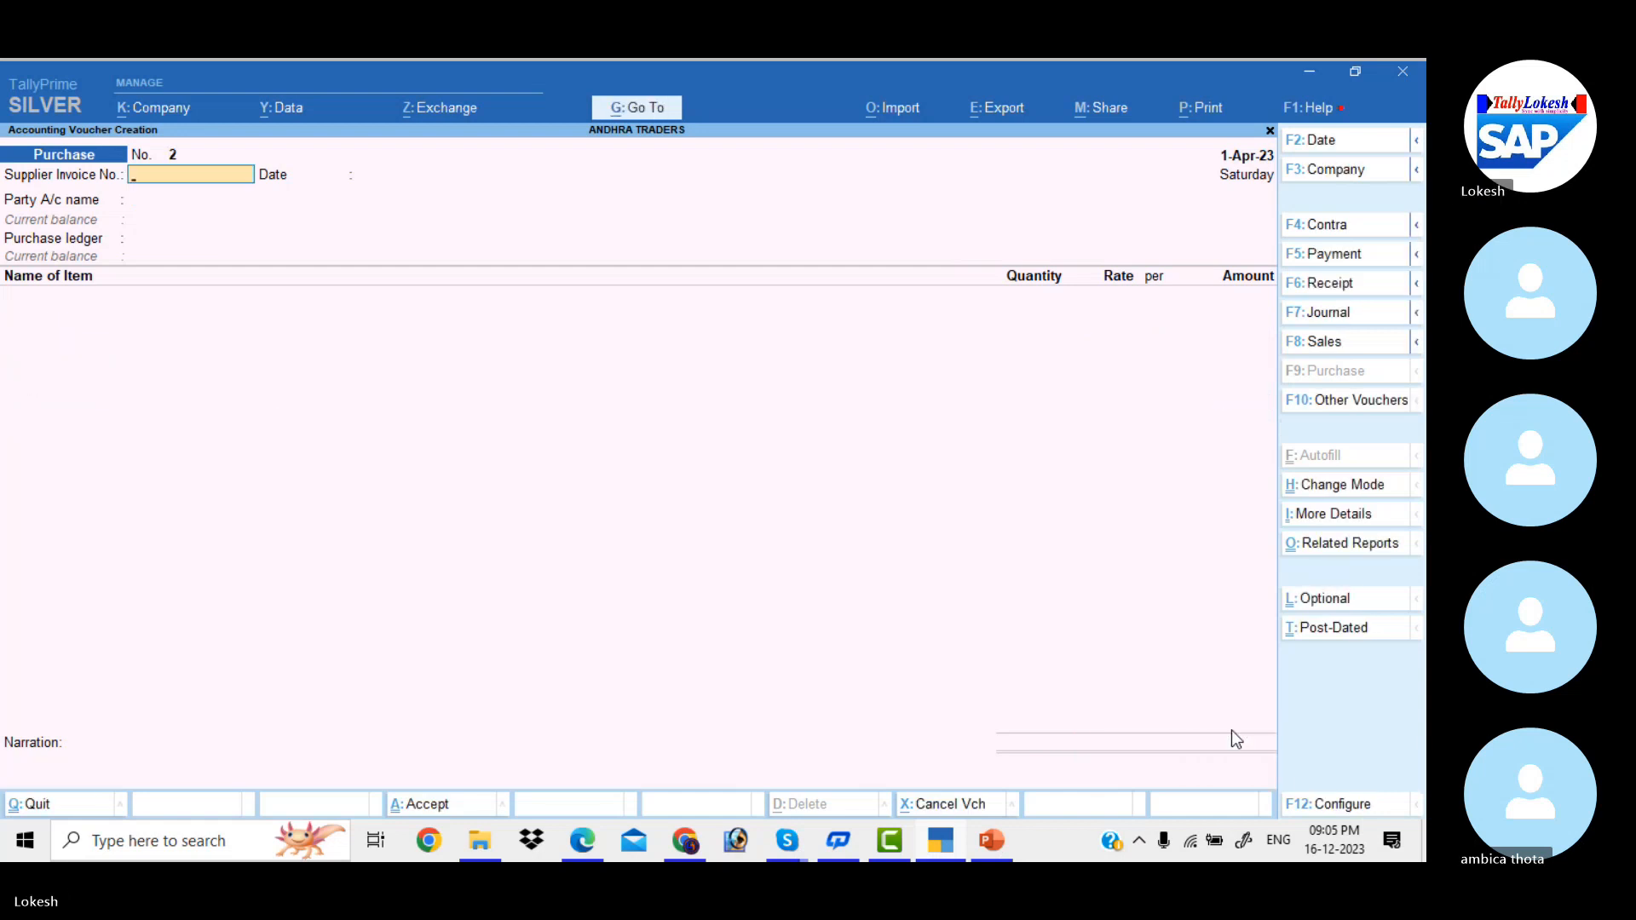
# Step: Start a sales voucher with Komali Merchants as the party
pyautogui.click(1341, 348)
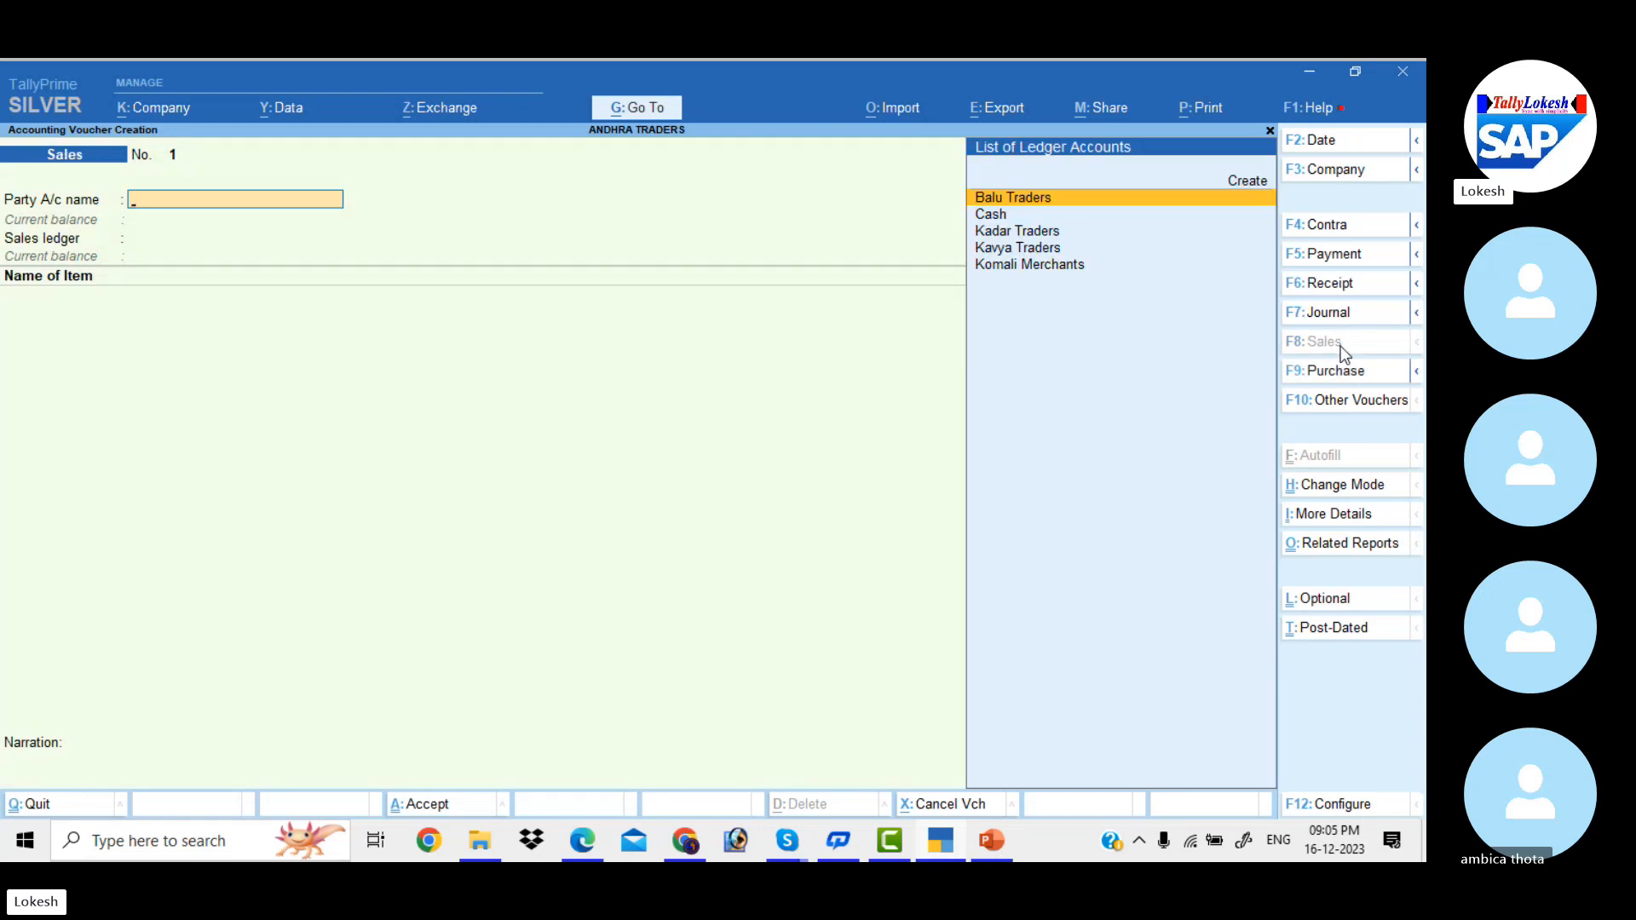
pyautogui.press('Down')
pyautogui.press('Down')
pyautogui.press('Down')
pyautogui.press('Down')
pyautogui.press('Return')
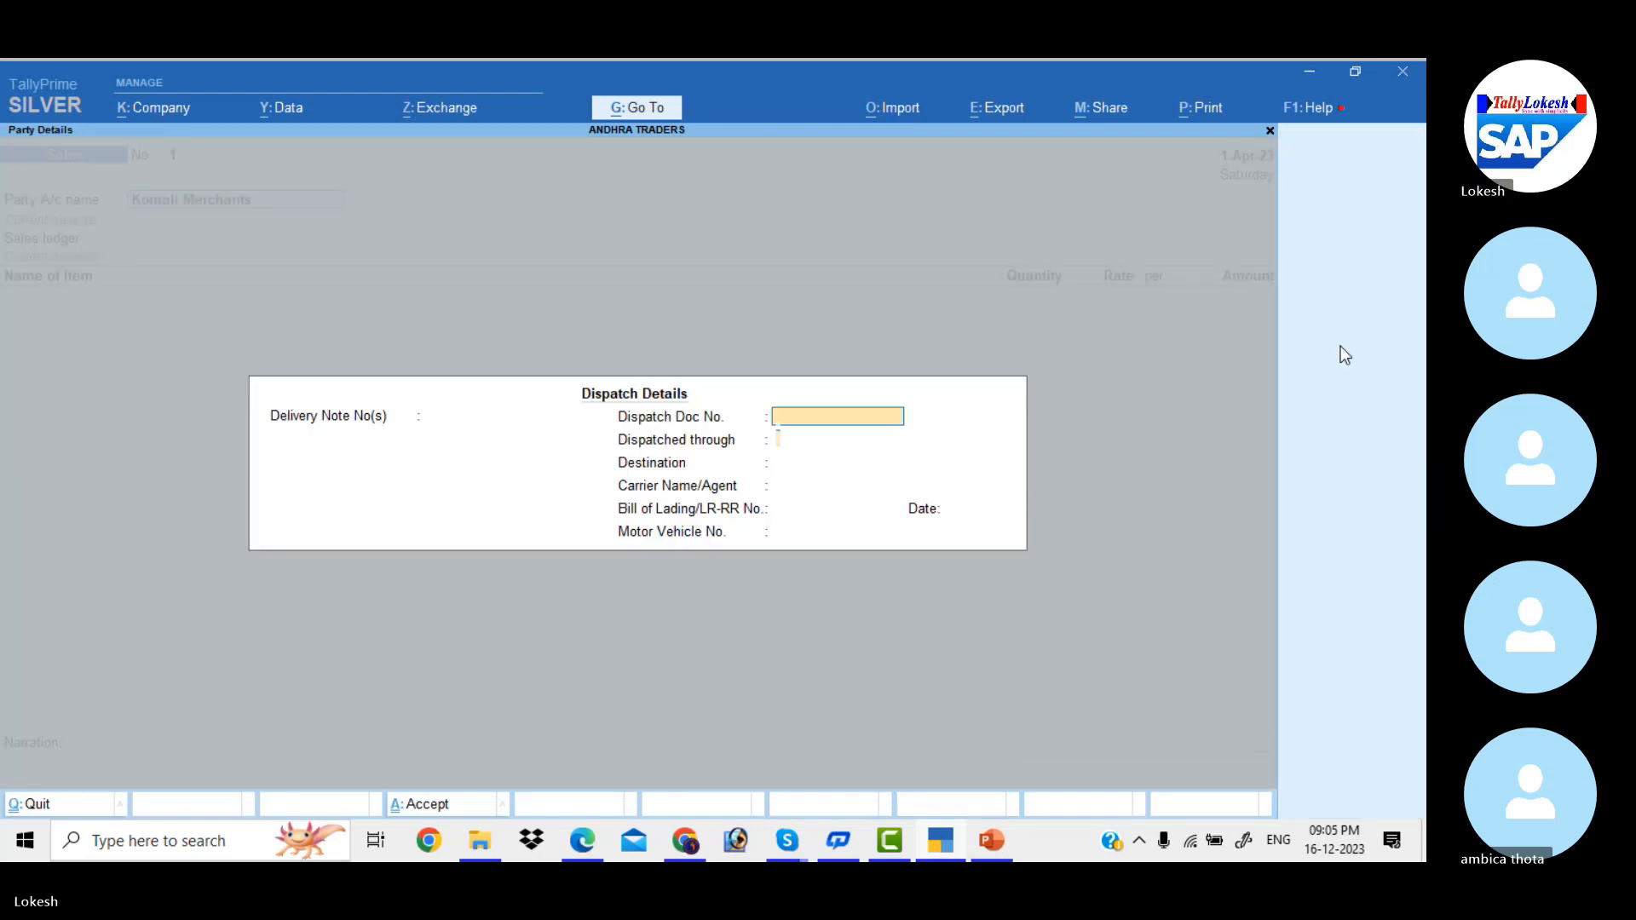
# Step: Leave the dispatch details blank, keep the default party details and VAT date and time, and choose the Sales 5% ledger
pyautogui.press('Return')
pyautogui.press('Return')
pyautogui.press('Return')
pyautogui.press('Return')
pyautogui.press('Return')
pyautogui.press('Return')
pyautogui.press('Return')
pyautogui.press('Return')
pyautogui.press('Return')
pyautogui.press('Return')
pyautogui.press('Return')
pyautogui.press('Return')
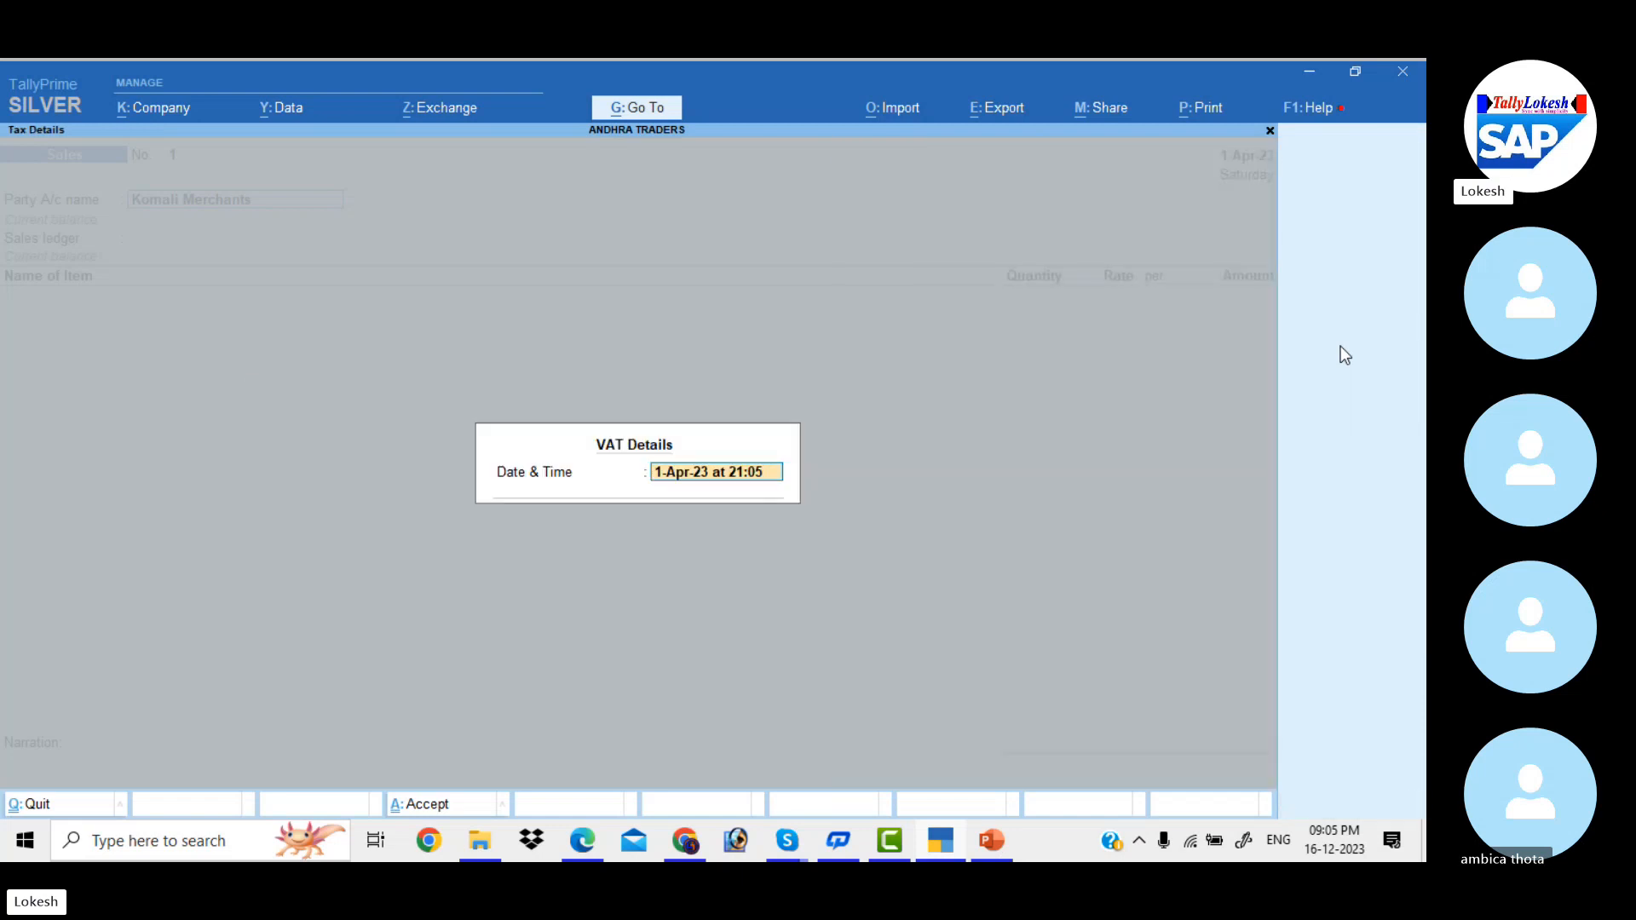
pyautogui.press('Return')
pyautogui.press('Return')
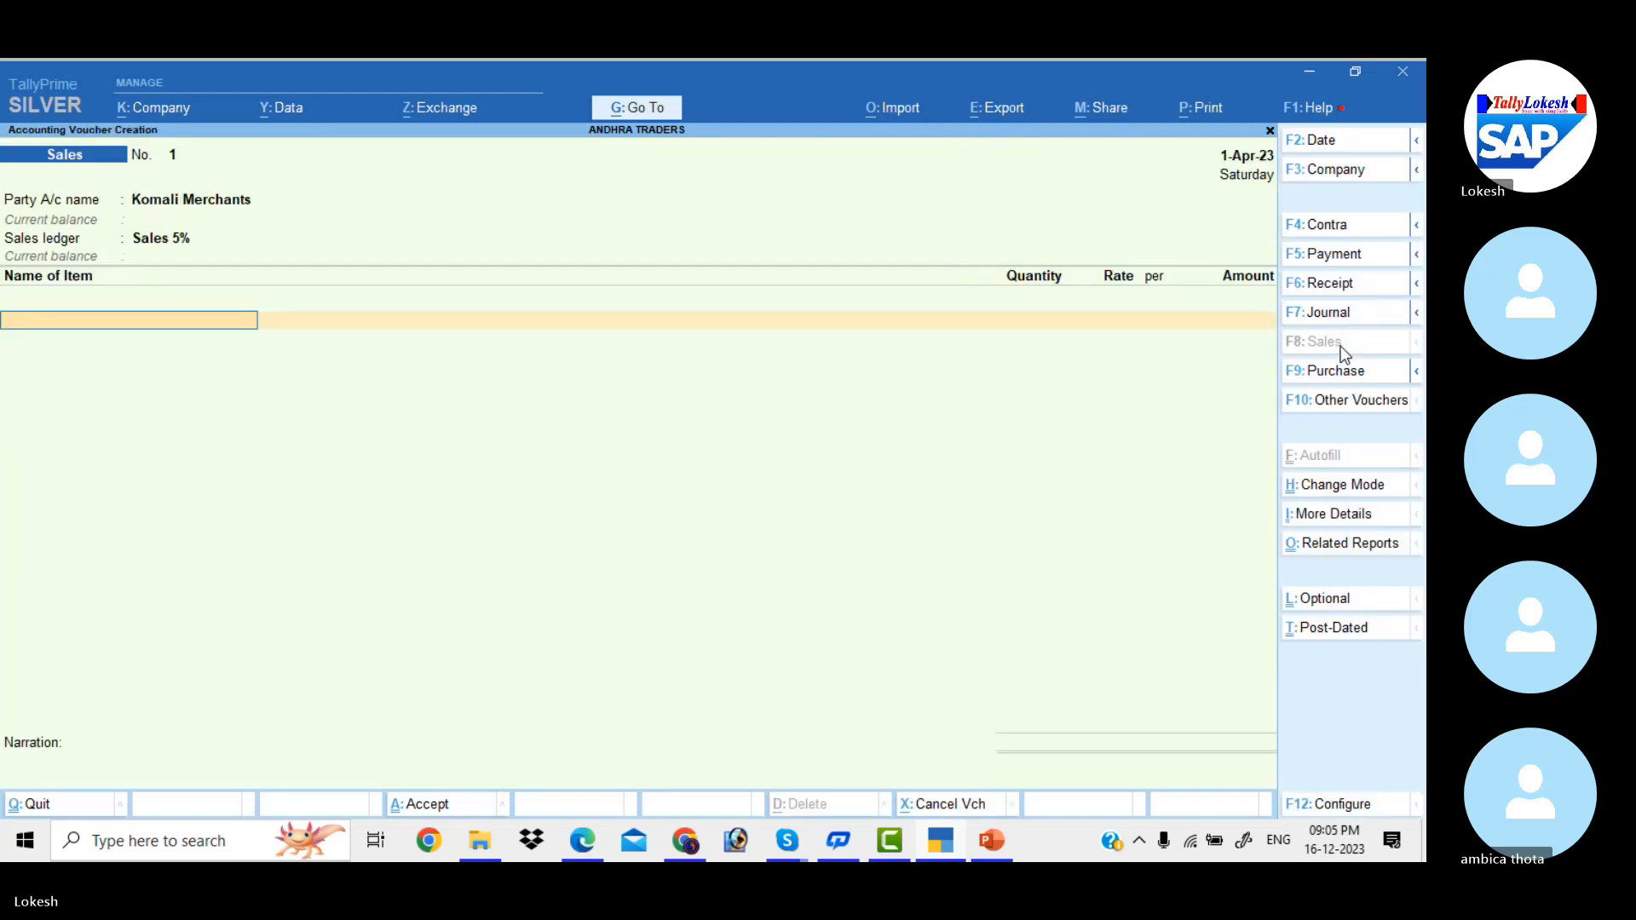
# Step: Enter Intel Computer in the sales voucher with a quantity of 18 nos at a rate of 30,000
pyautogui.press('Return')
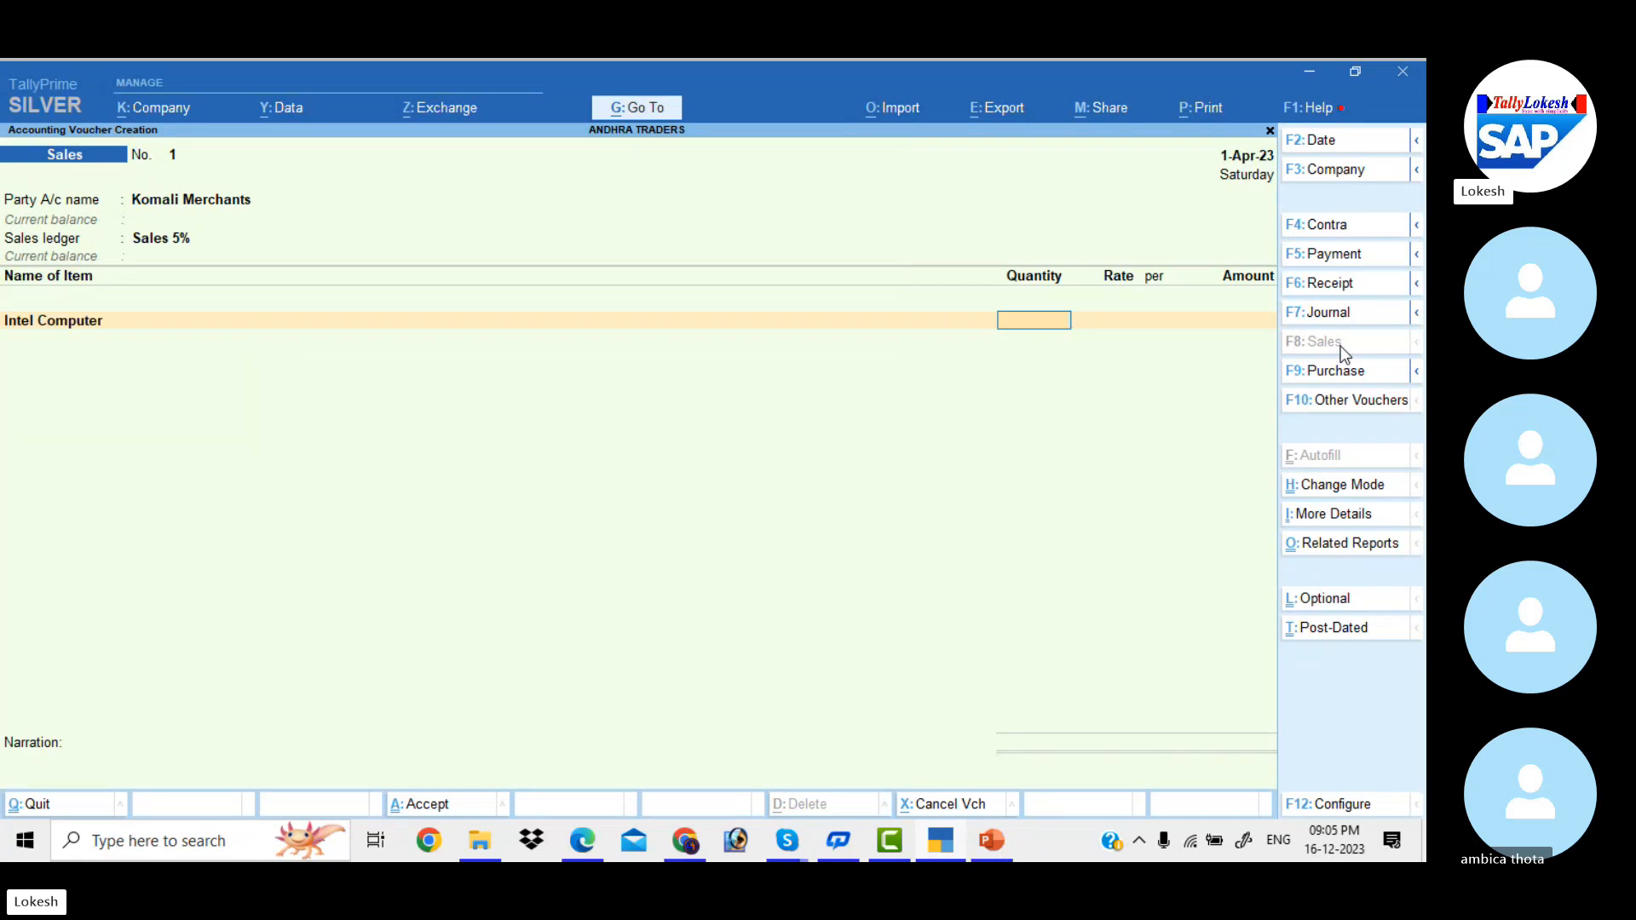
pyautogui.write('18')
pyautogui.press('Return')
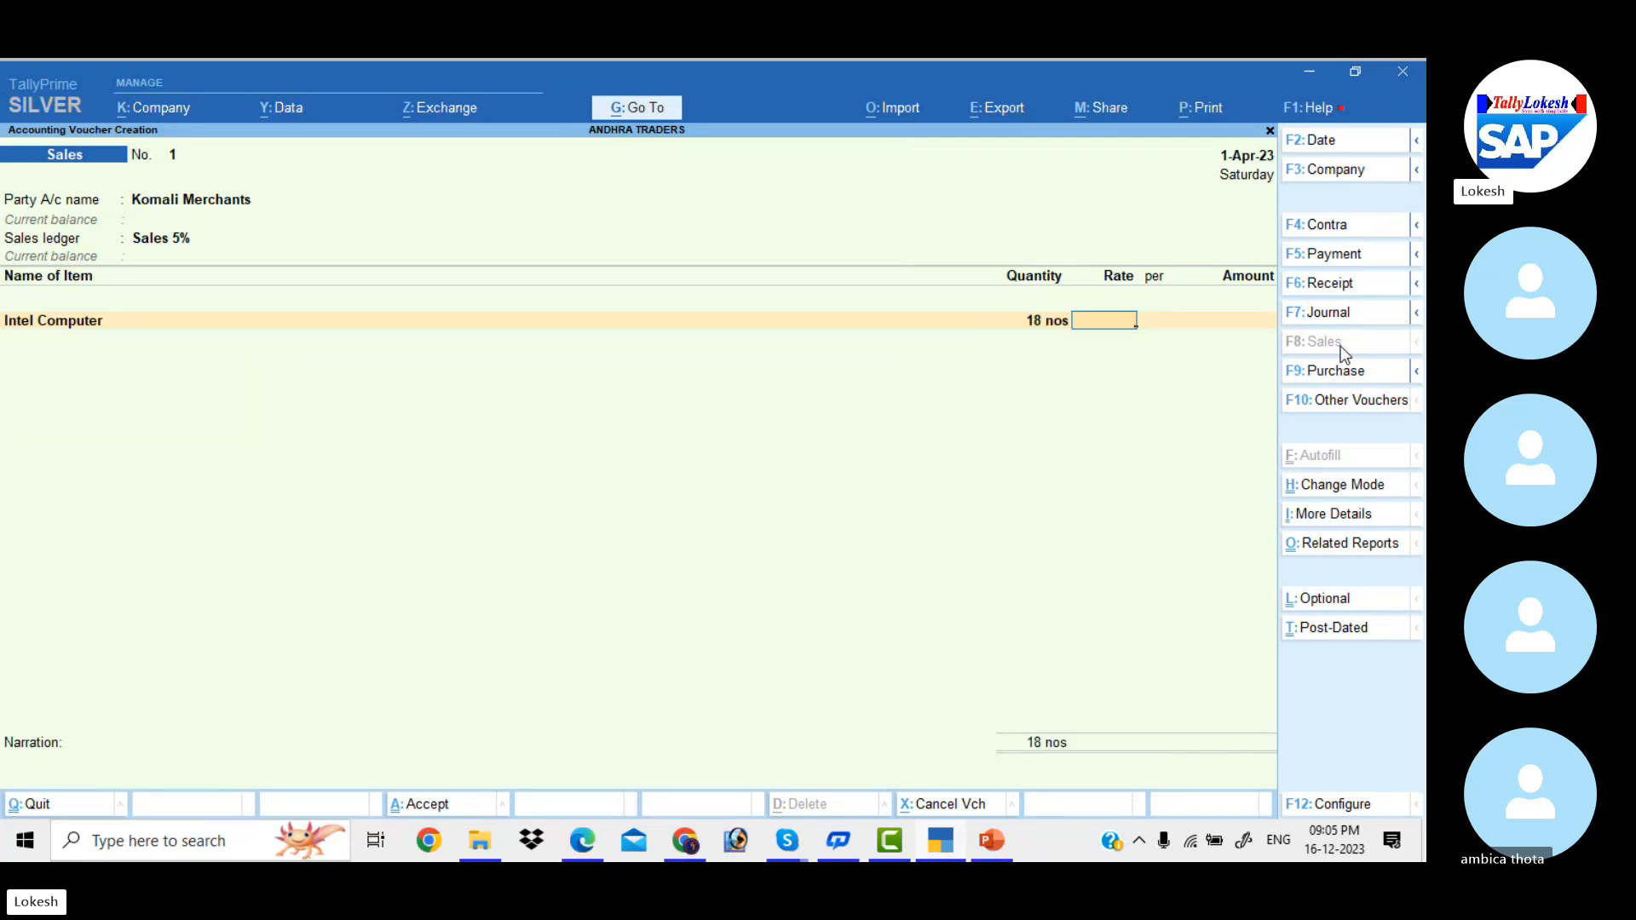
pyautogui.write('30000')
pyautogui.press('Return')
pyautogui.press('Return')
pyautogui.press('Return')
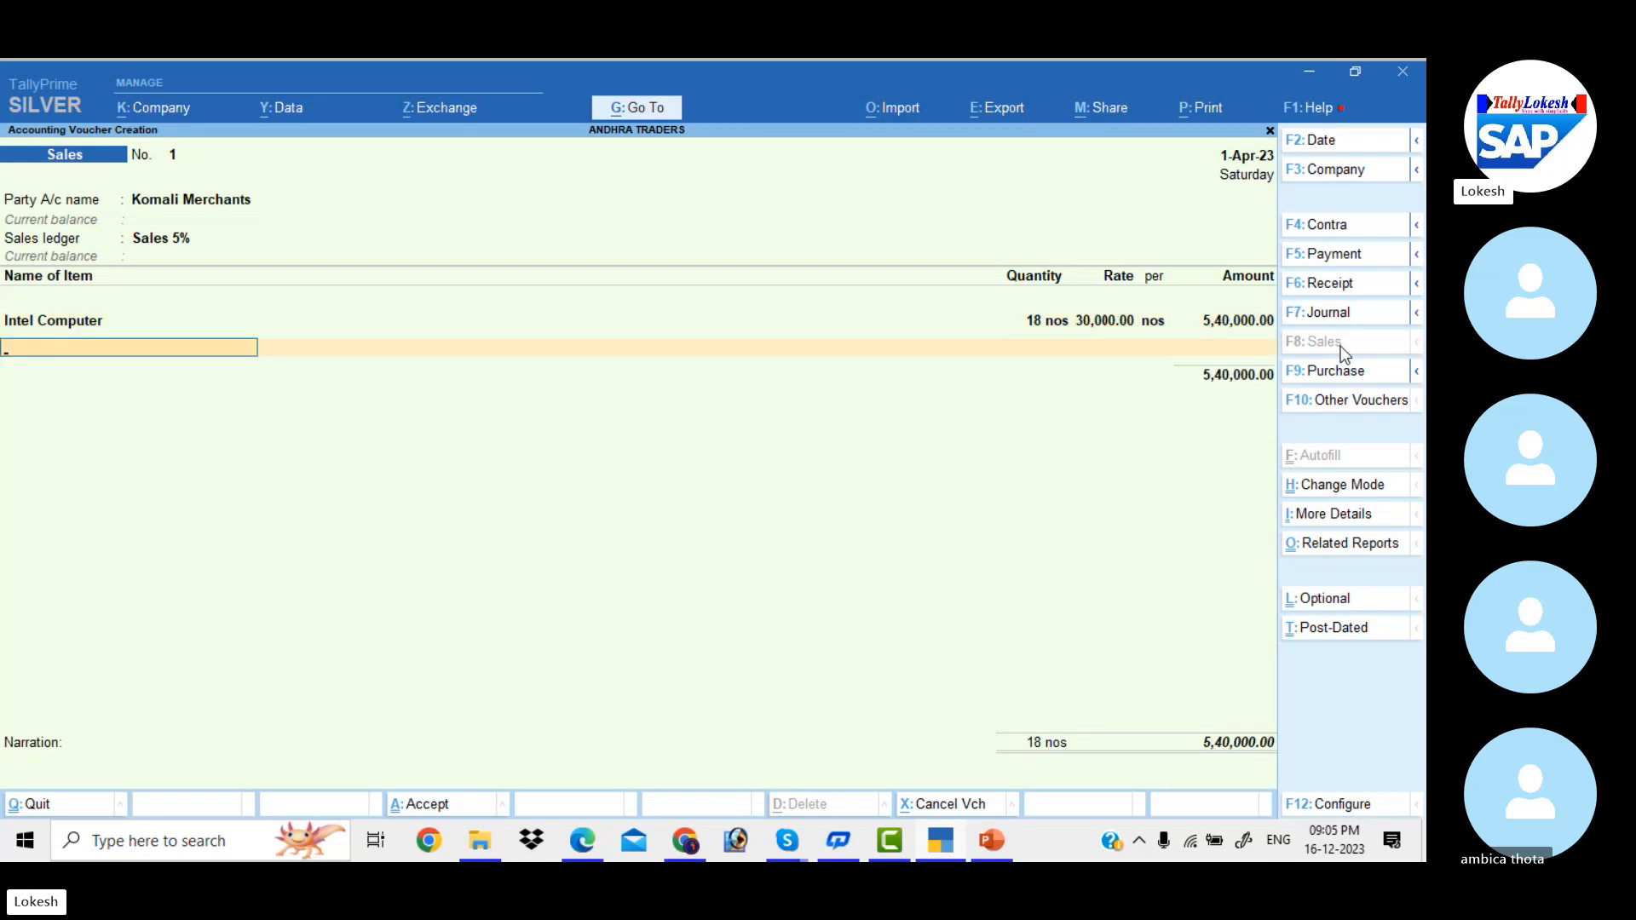
# Step: Add Athlon Computer to the sales voucher with a quantity of 13 nos at a rate of 26,000
pyautogui.write('a')
pyautogui.press('Return')
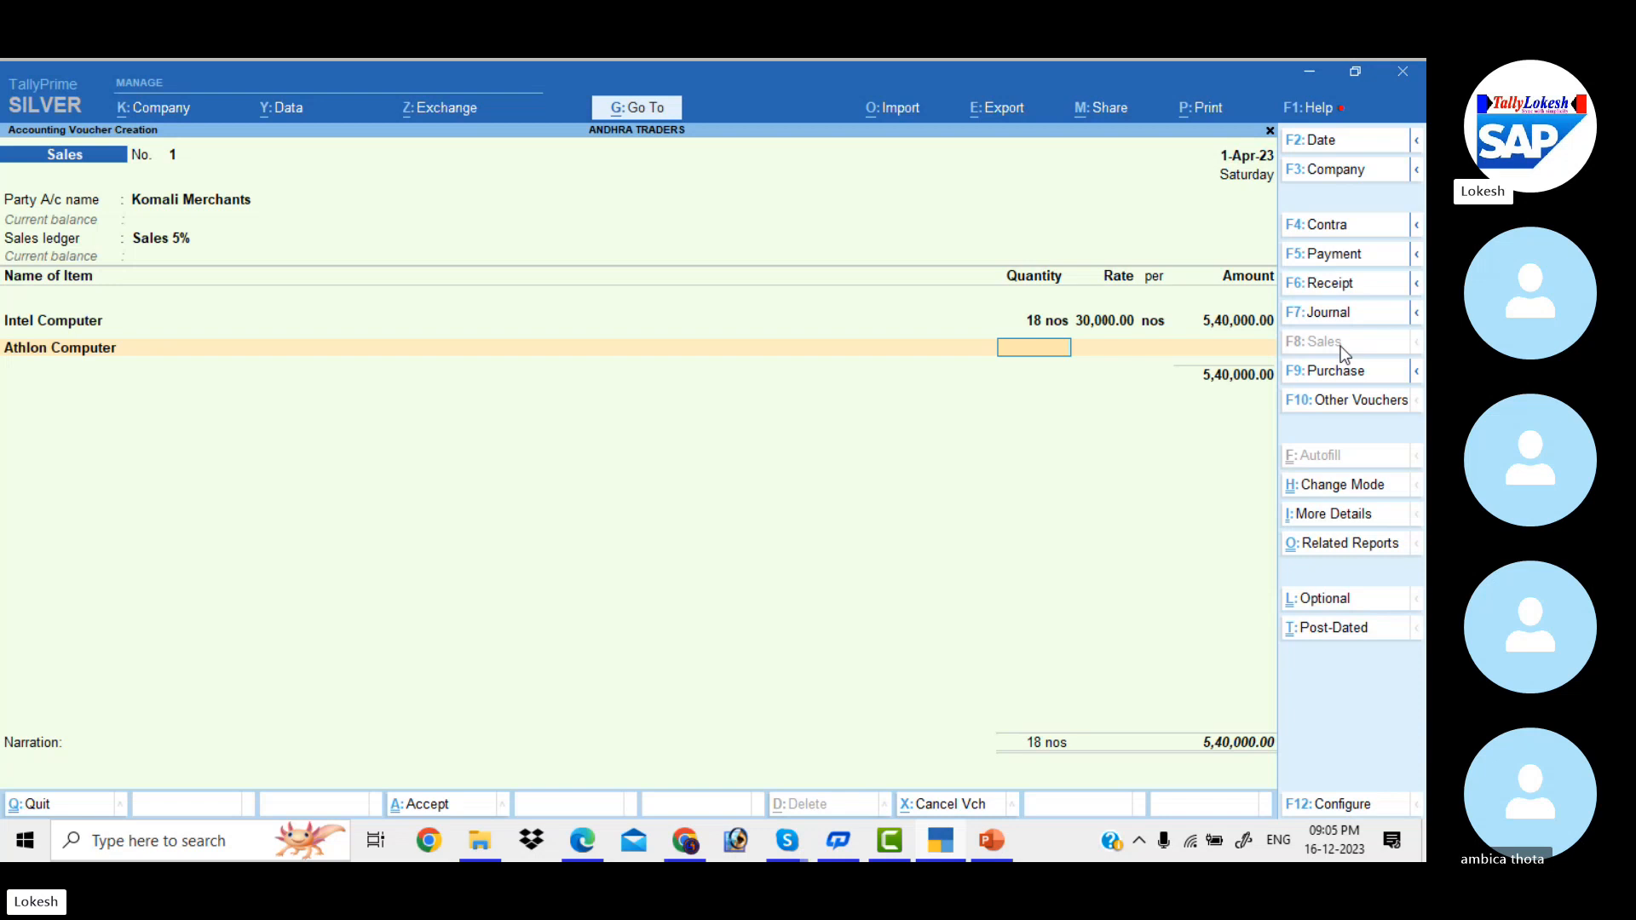
pyautogui.write('13')
pyautogui.press('Return')
pyautogui.write('26000')
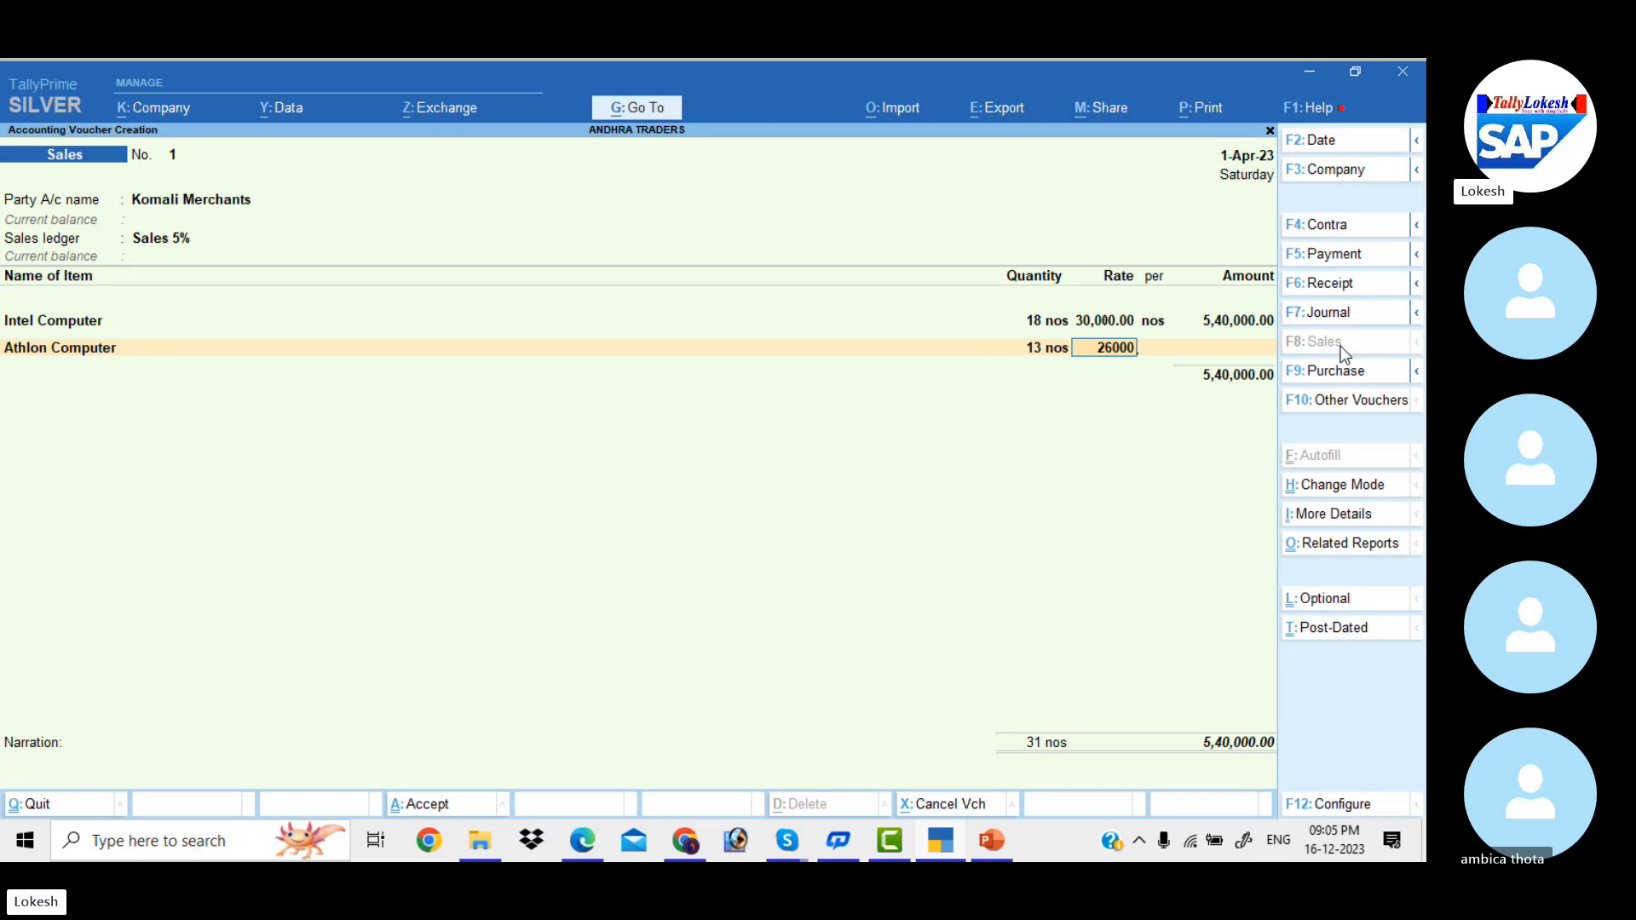
pyautogui.press('Return')
pyautogui.press('Return')
# Step: End the sales item list and add the Output Vat 5% ledger with its calculated amount
pyautogui.press('Return')
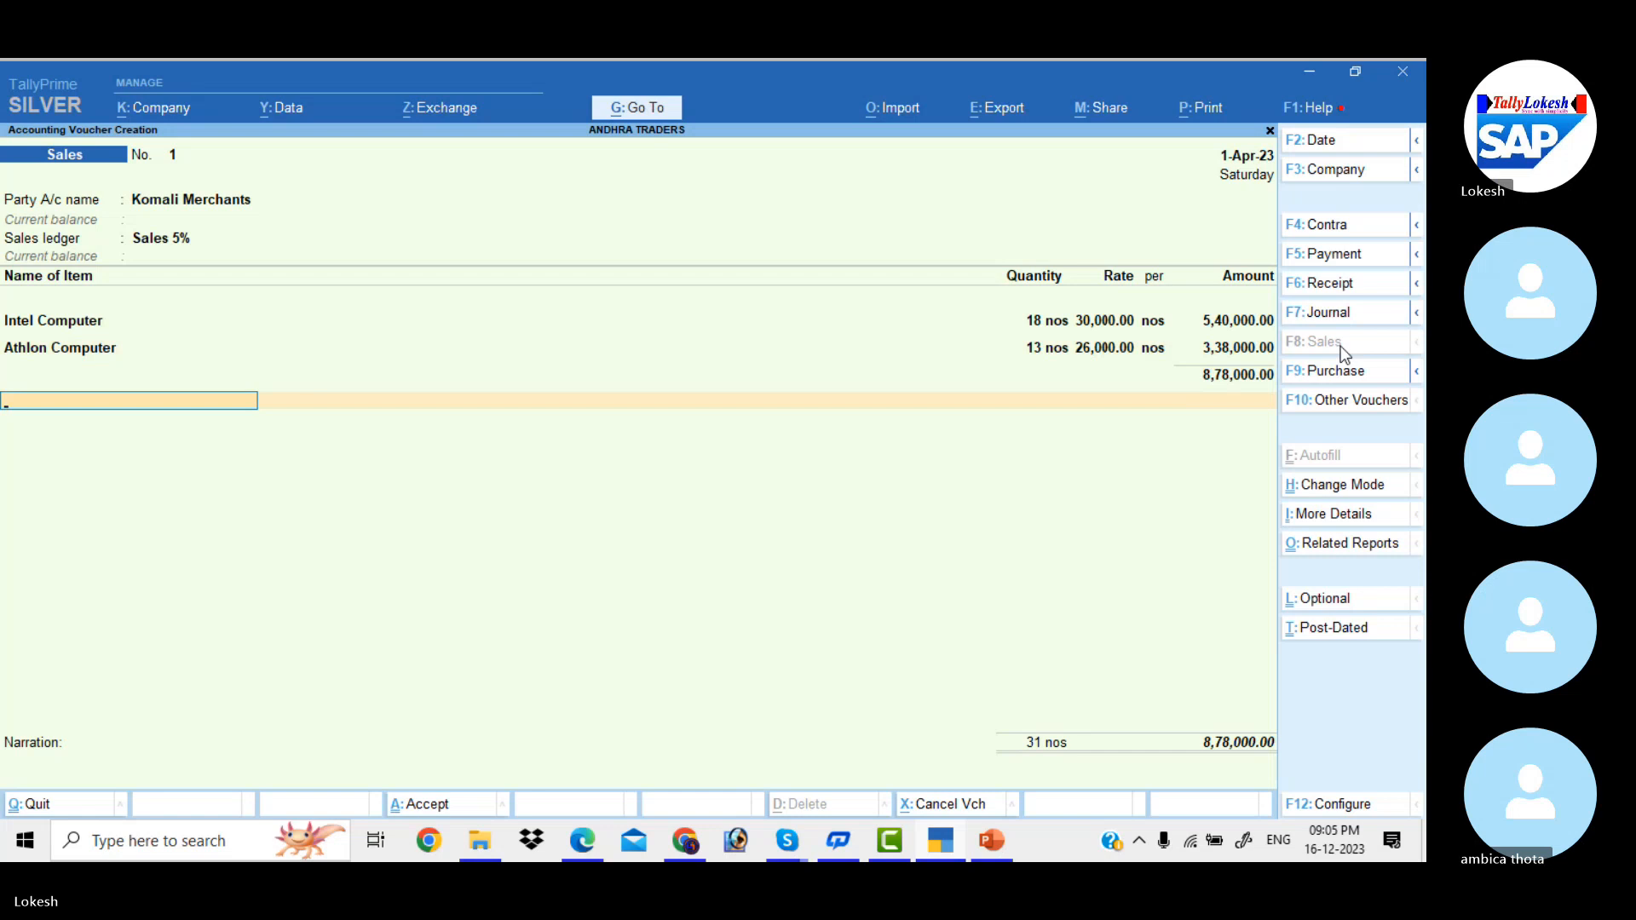
pyautogui.write('O')
pyautogui.press('Return')
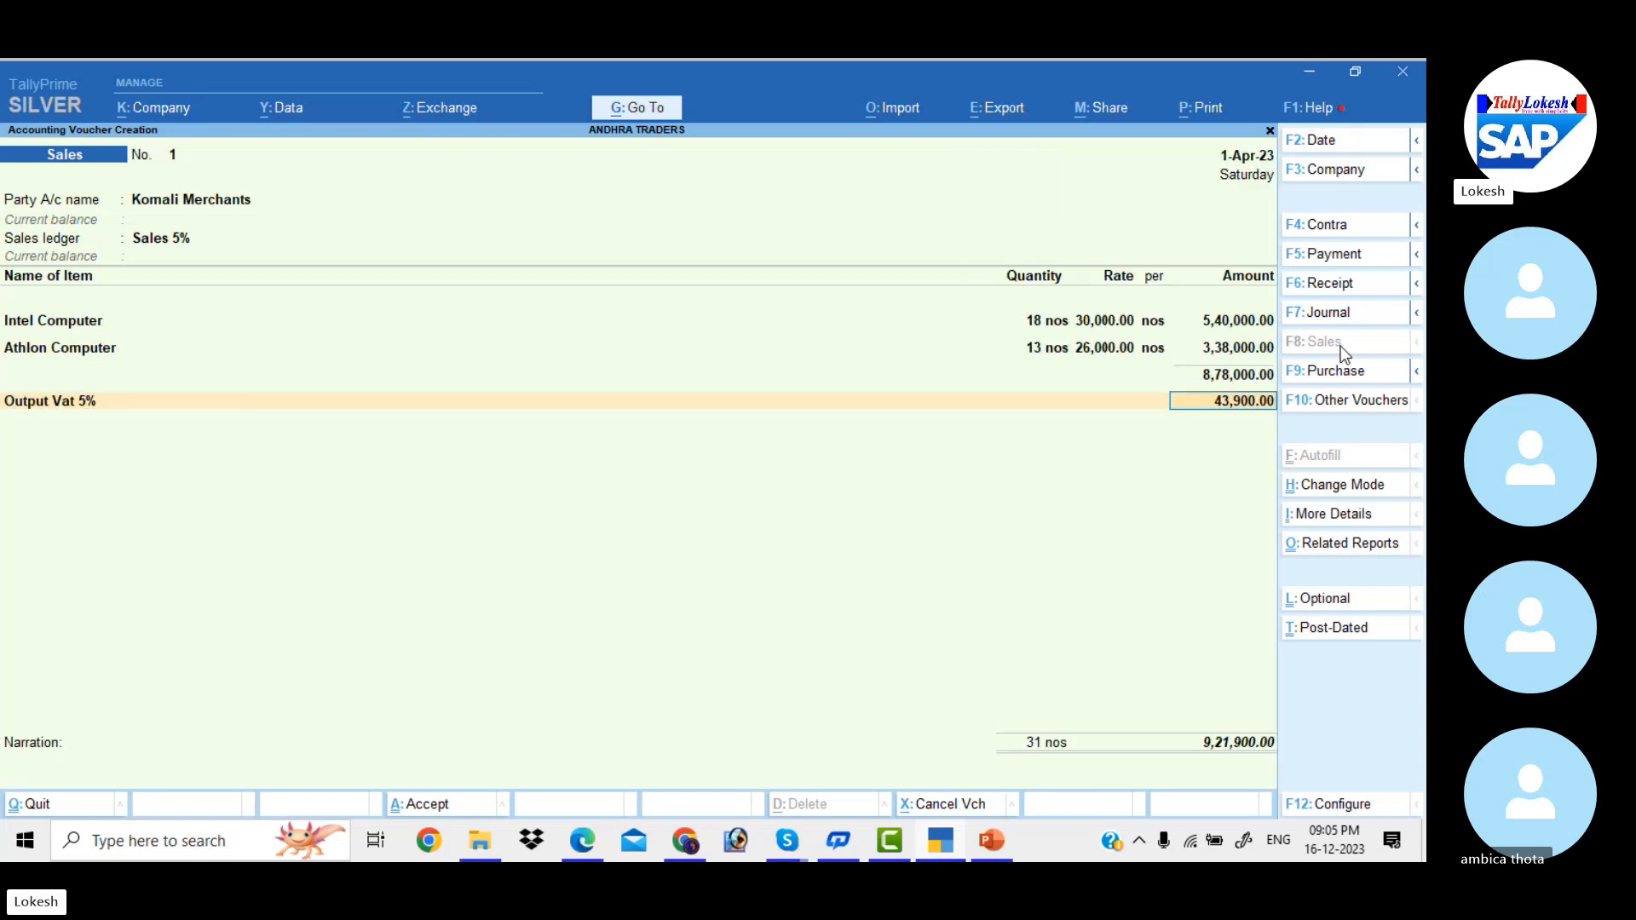
pyautogui.press('Return')
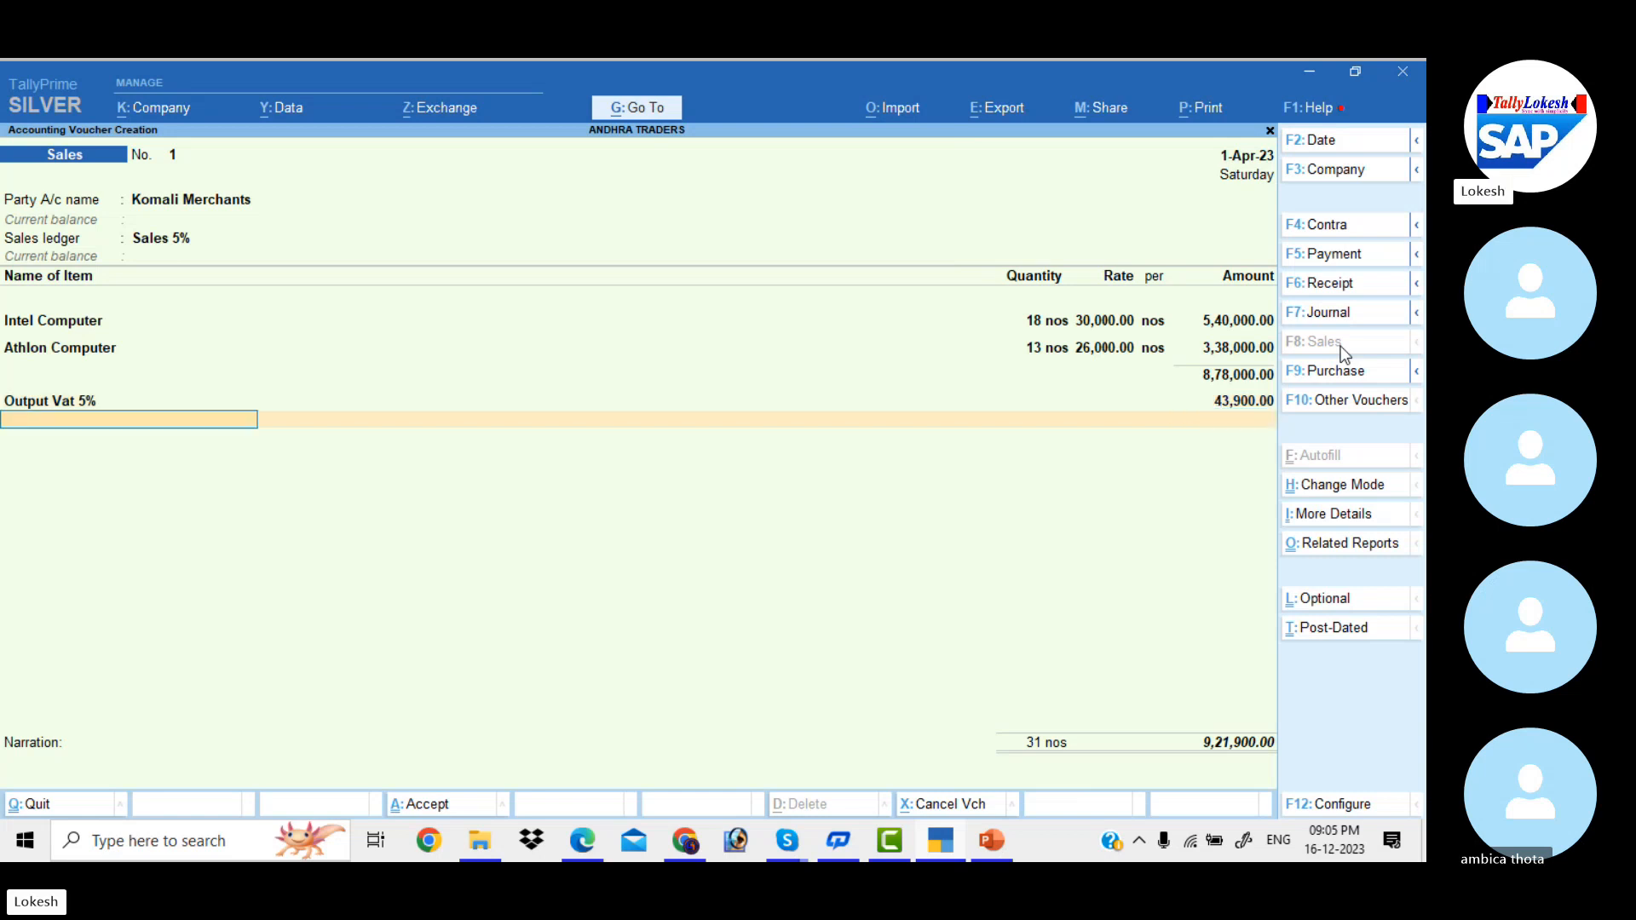
# Step: Finish the tax ledger list, leave the narration blank and save the Komali Merchants sales voucher
pyautogui.press('Return')
pyautogui.press('Return')
pyautogui.press('Return')
pyautogui.press('Return')
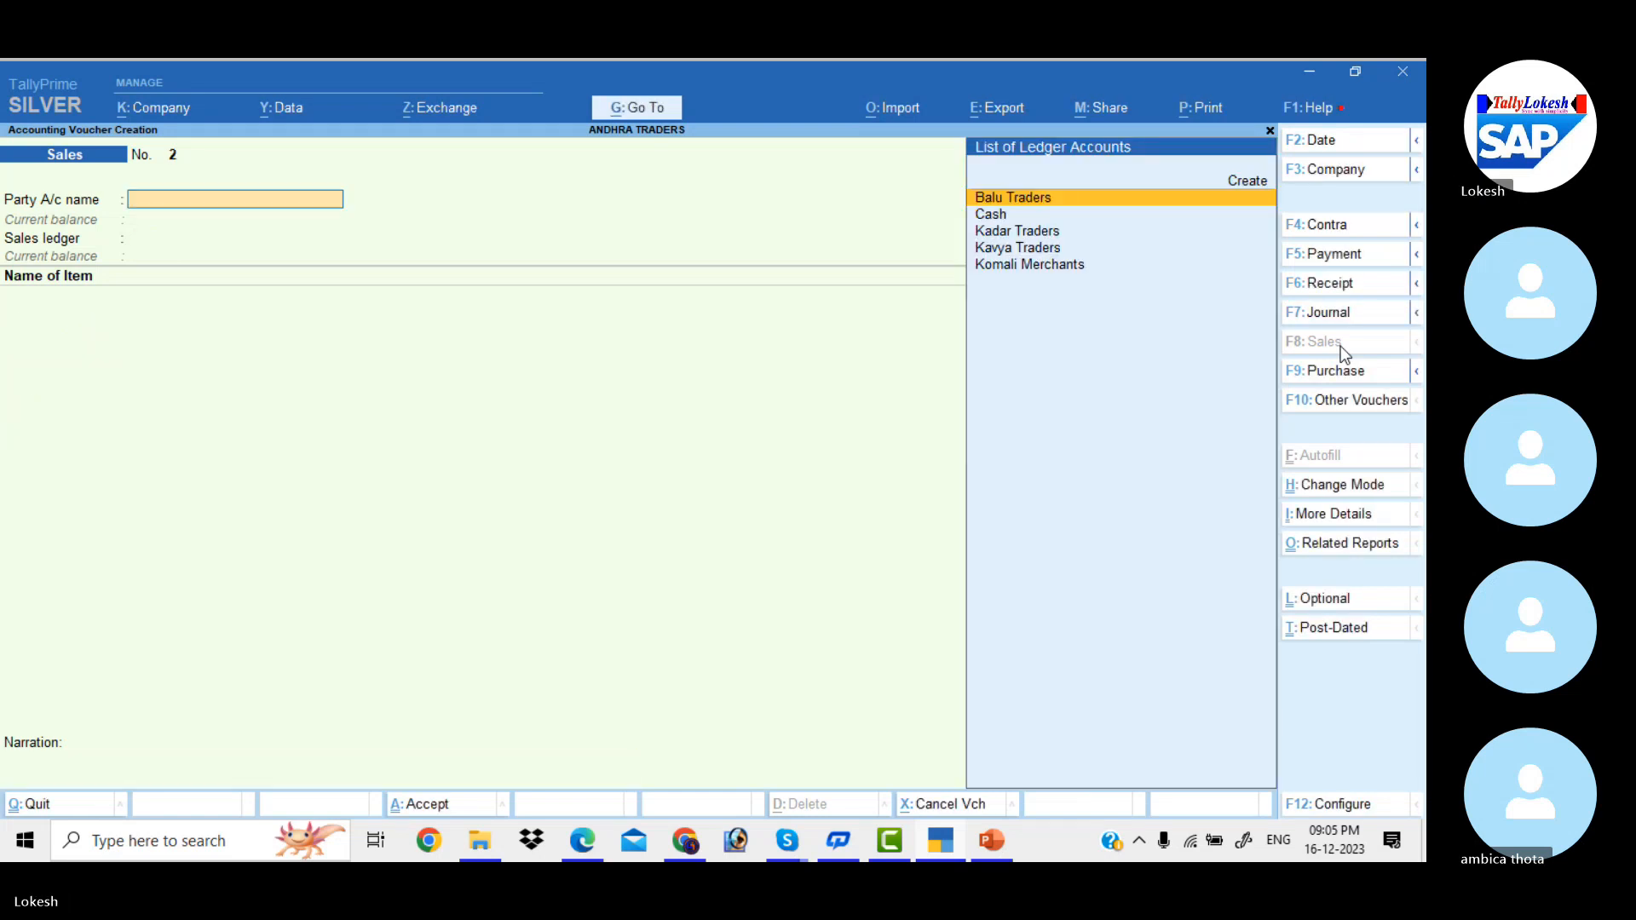
# Step: Start a purchase voucher, leave the supplier invoice number and date blank, and choose Balu Traders as the party
pyautogui.click(1347, 377)
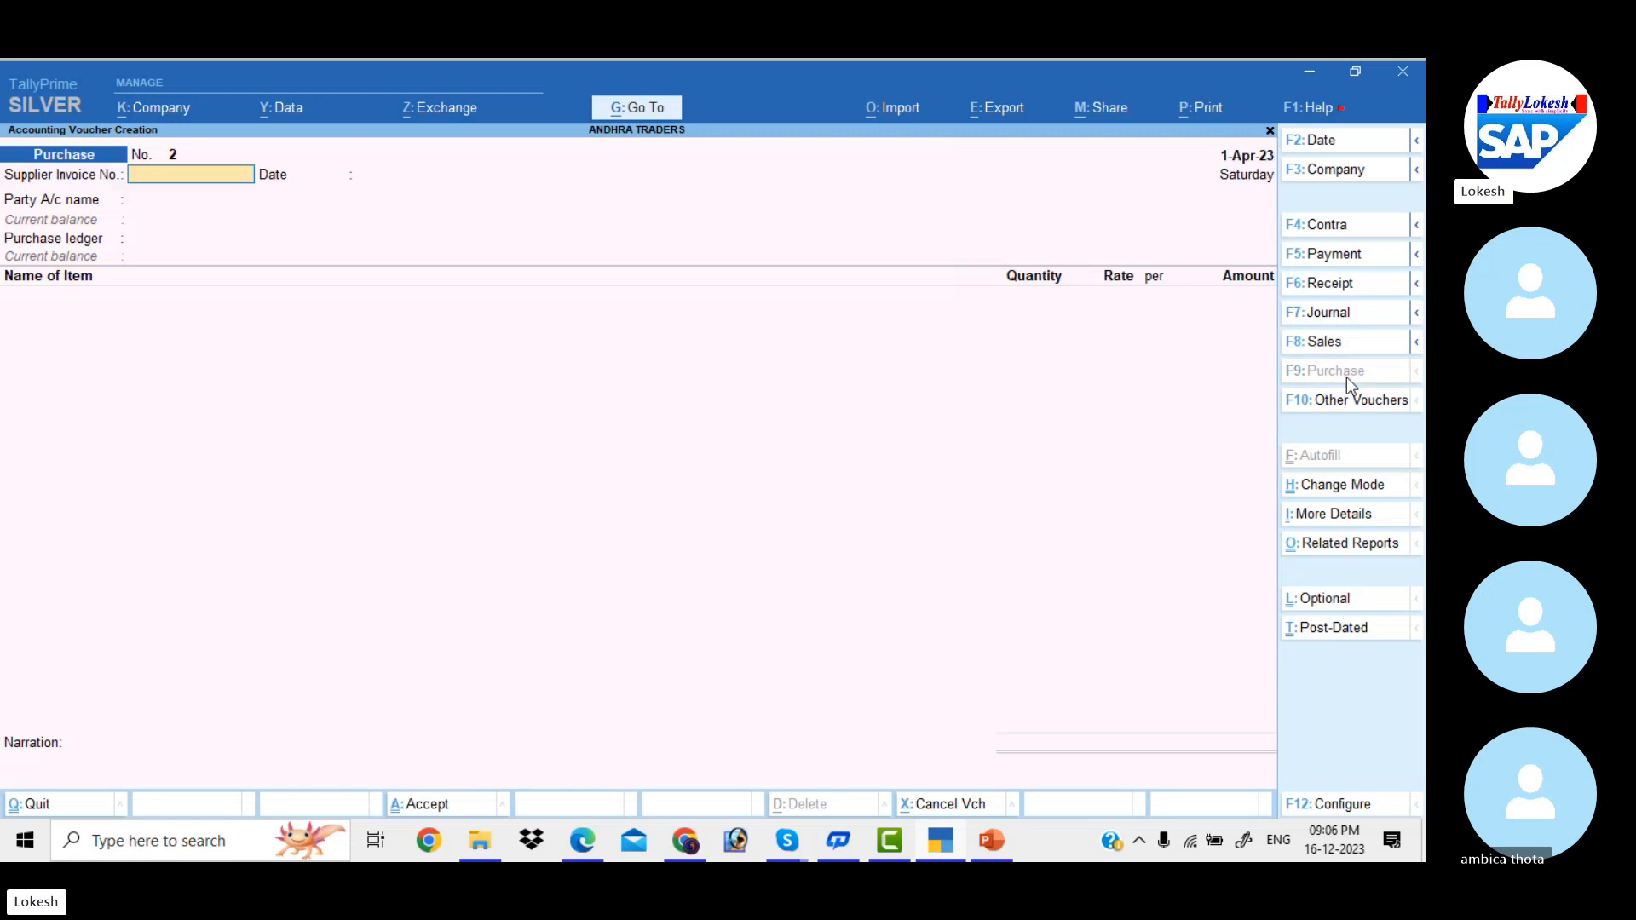
pyautogui.press('Return')
pyautogui.press('Return')
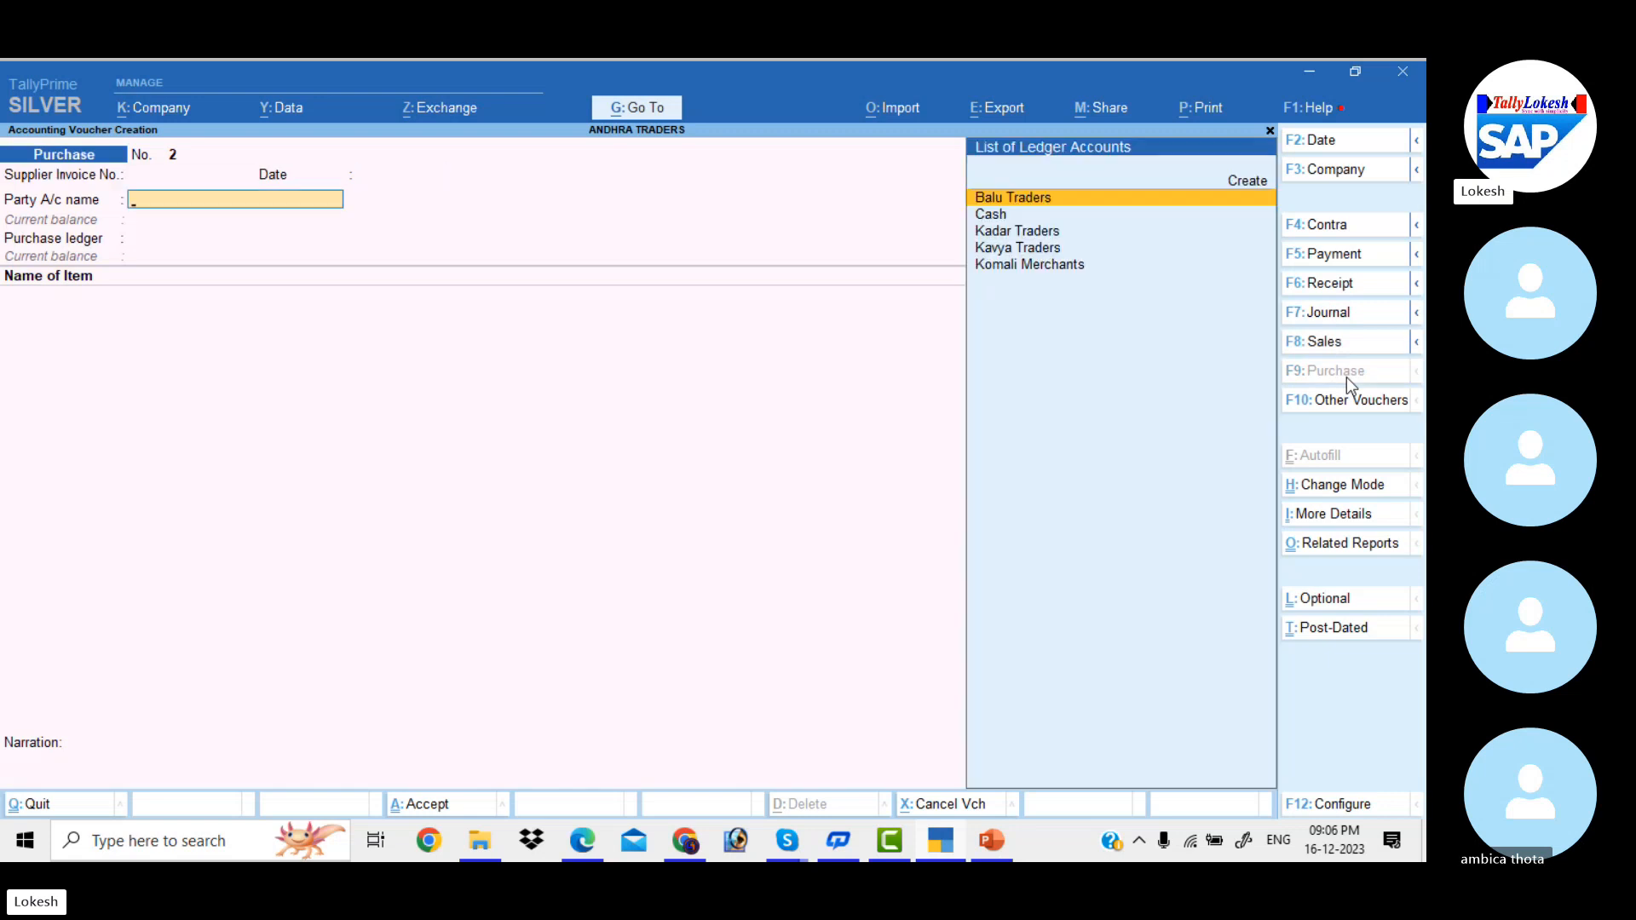
pyautogui.press('Down')
pyautogui.press('Down')
pyautogui.press('Up')
pyautogui.press('Up')
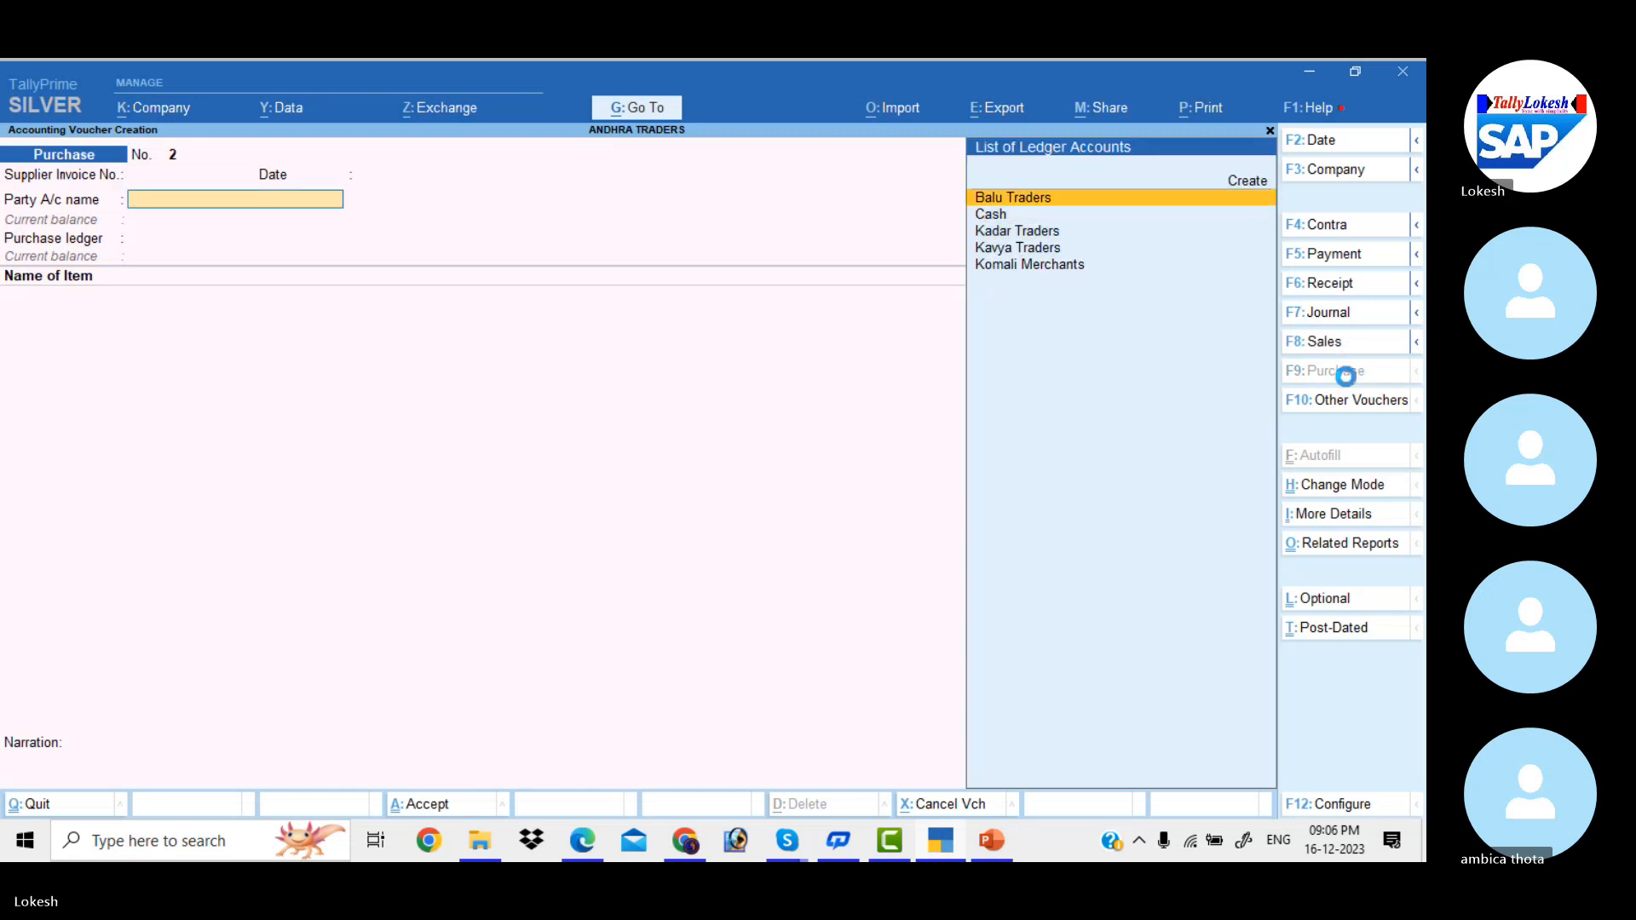
pyautogui.press('Return')
# Step: Keep the default party and voucher details for the Balu Traders purchase and choose the Purchase 5% ledger
pyautogui.press('Return')
pyautogui.press('Return')
pyautogui.press('Return')
pyautogui.press('Return')
pyautogui.press('Return')
pyautogui.press('Return')
pyautogui.press('Return')
pyautogui.press('Return')
pyautogui.press('Return')
pyautogui.press('Return')
pyautogui.press('Return')
pyautogui.press('Return')
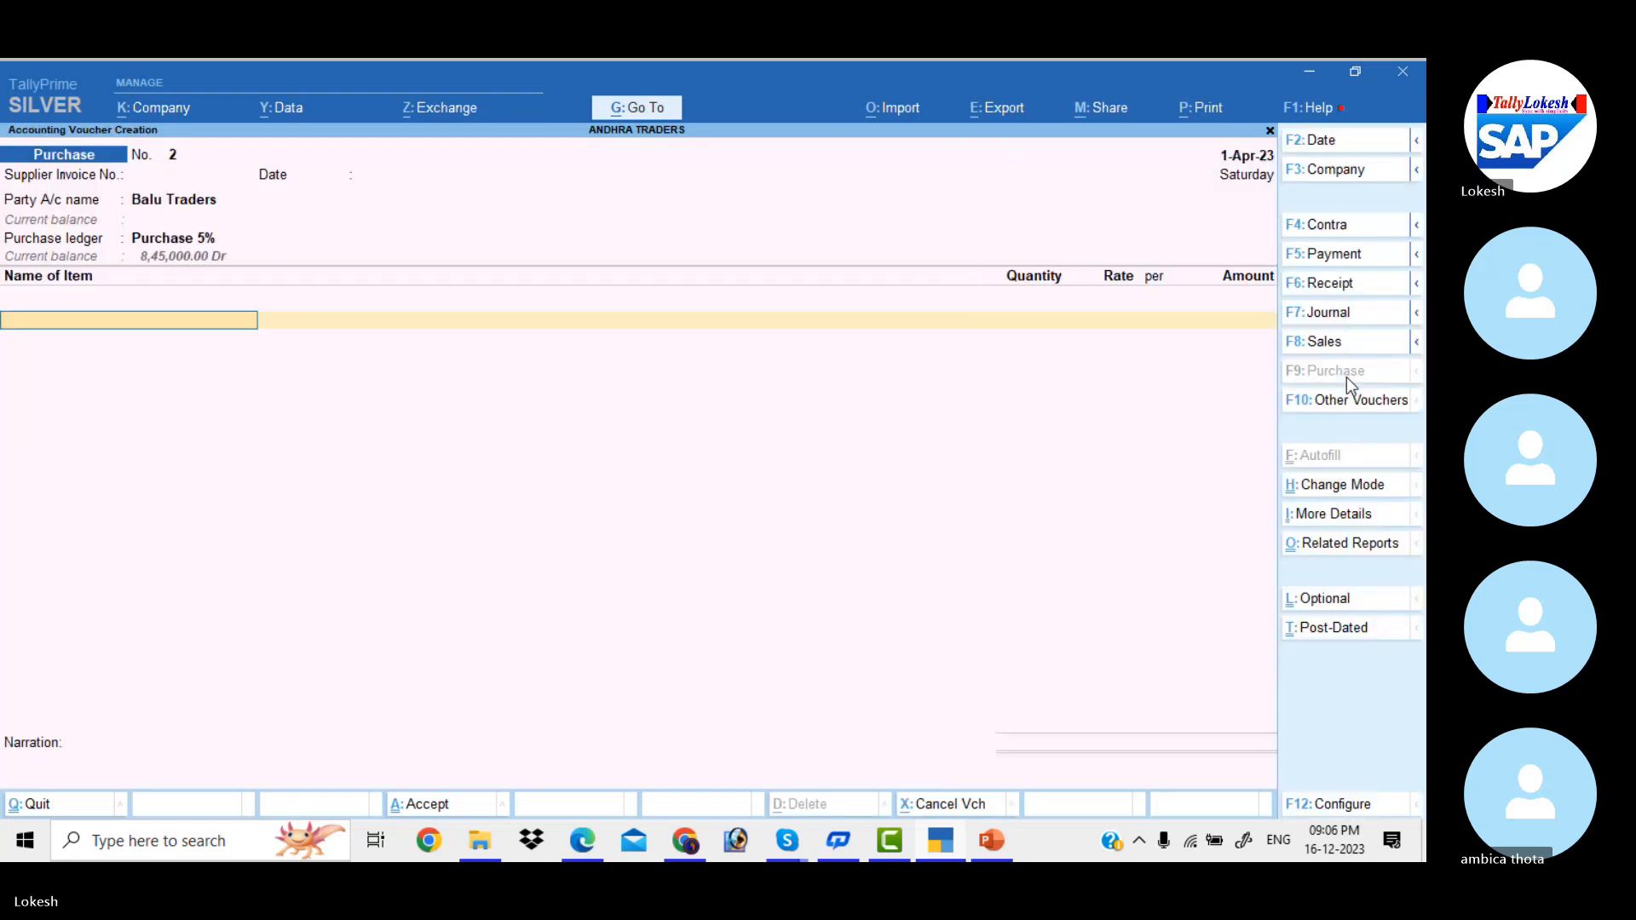
# Step: Enter Samsung Hard Disk in the purchase voucher with a quantity of 30 nos at a rate of 2,500
pyautogui.write('s')
pyautogui.press('Return')
pyautogui.write('30')
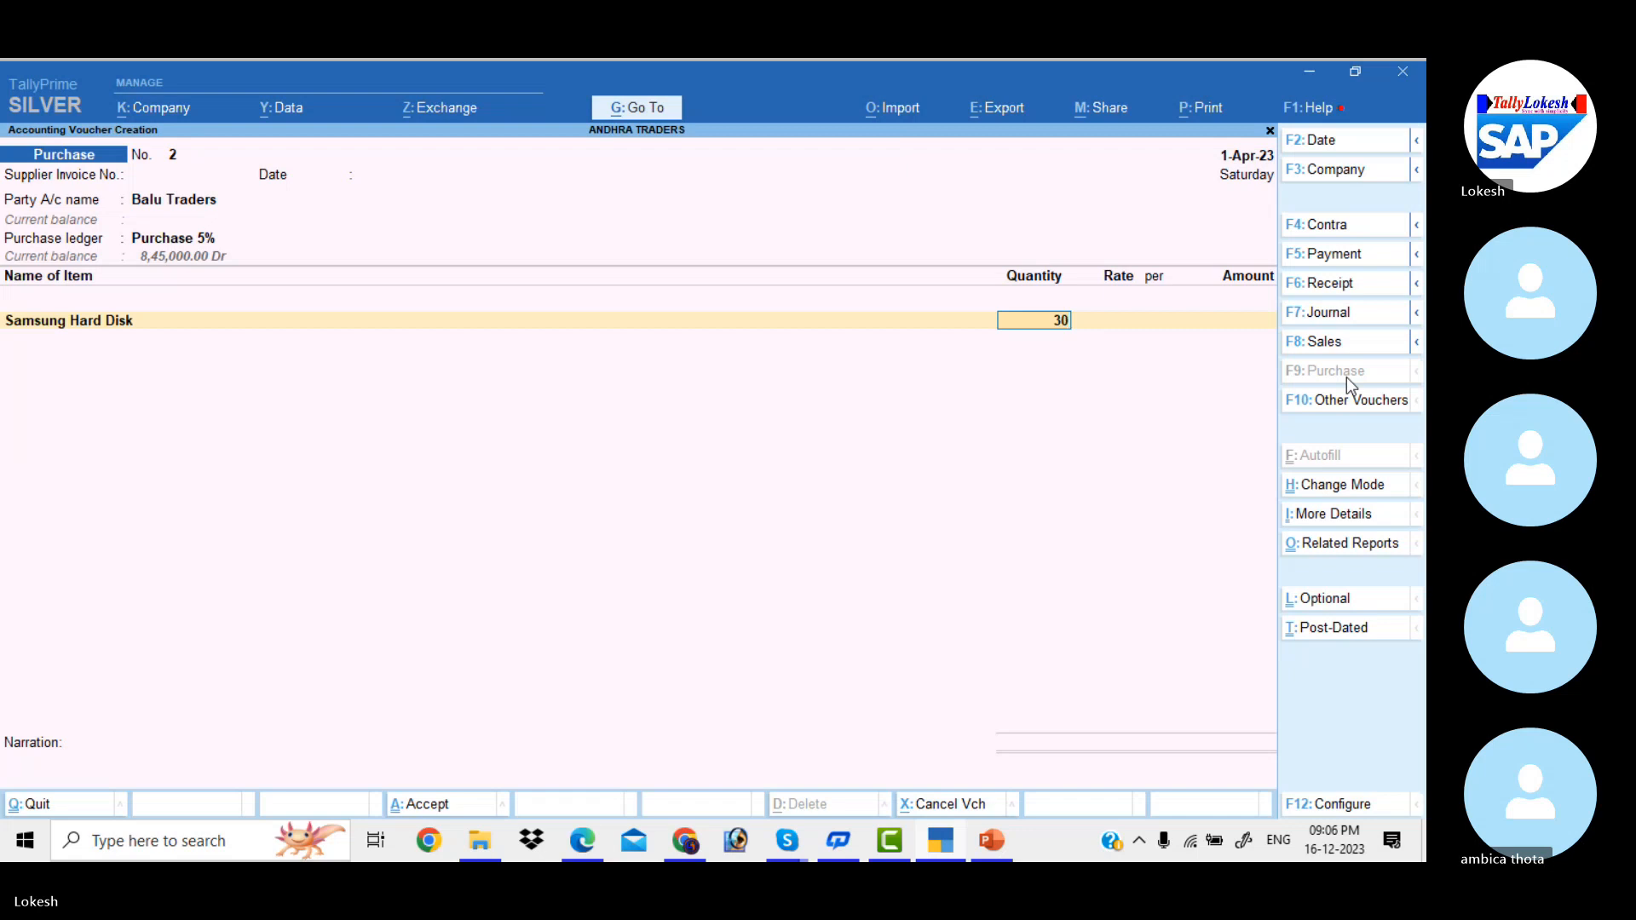
pyautogui.press('Return')
pyautogui.write('2500')
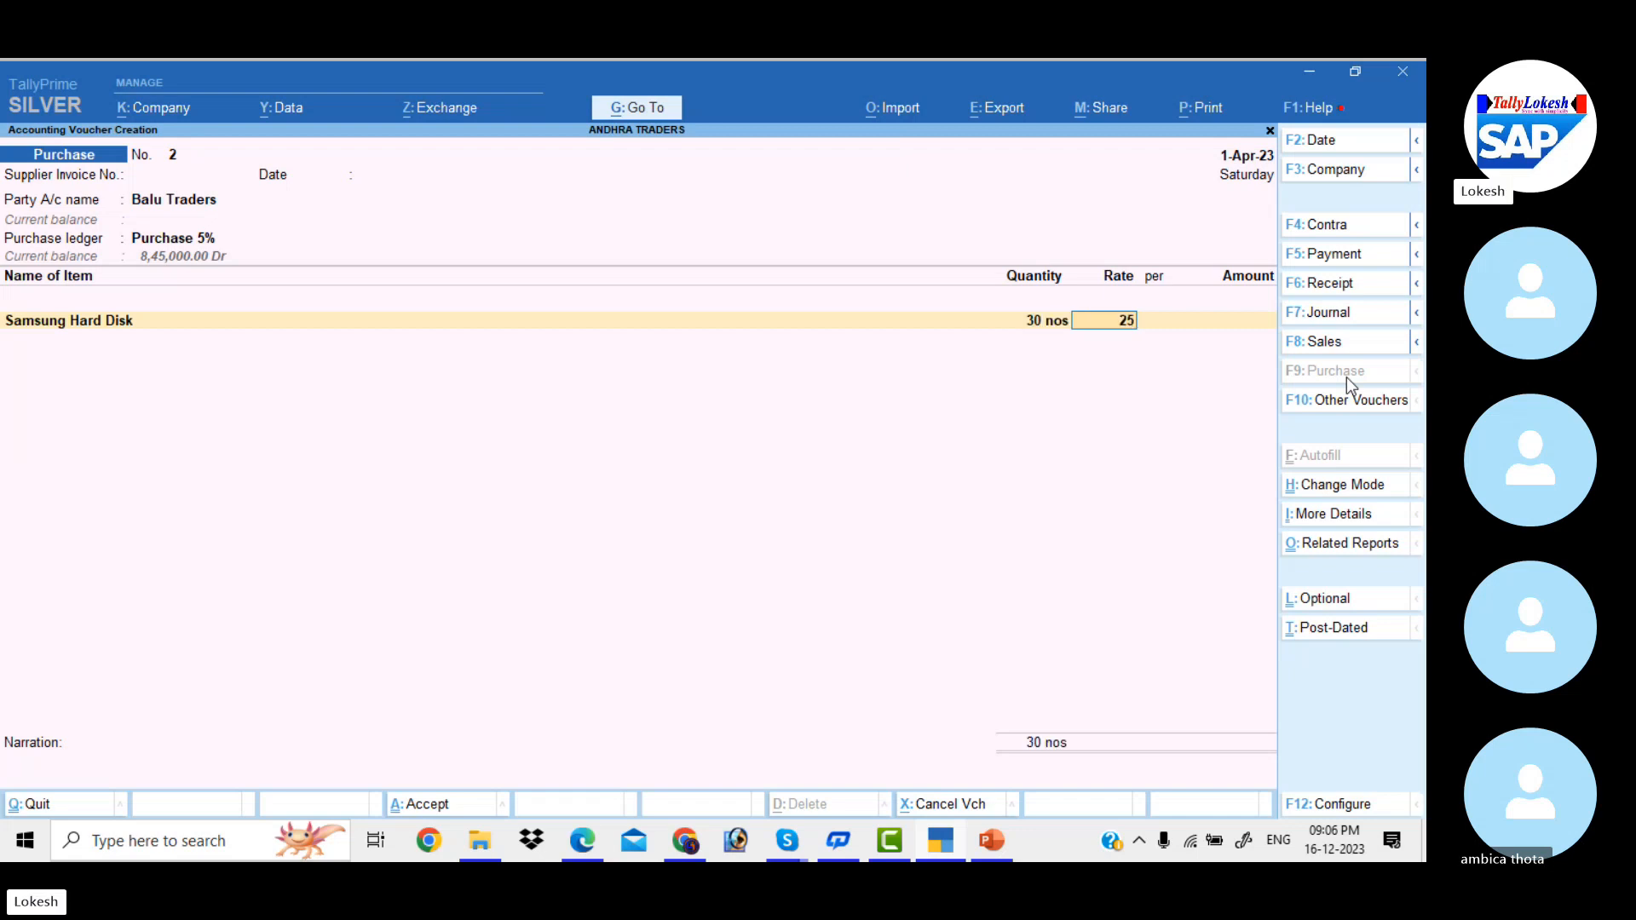
pyautogui.press('Return')
pyautogui.press('Return')
pyautogui.press('Return')
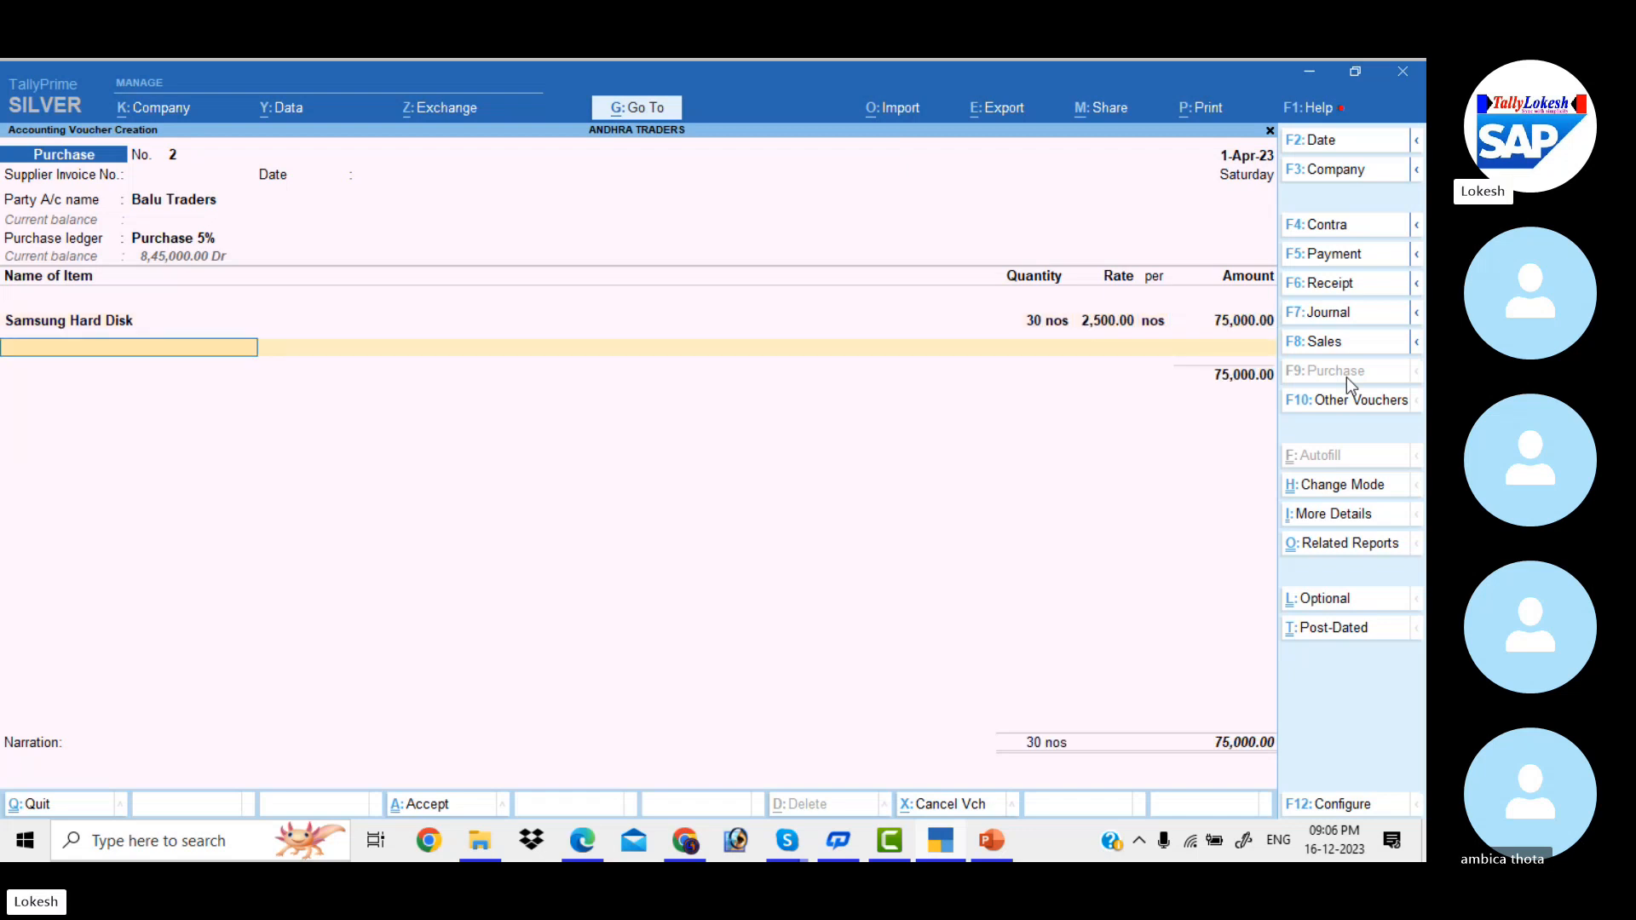
# Step: Add Lg Monitor to the purchase voucher with a quantity of 25 nos at a rate of 3,500
pyautogui.write('lg')
pyautogui.press('Return')
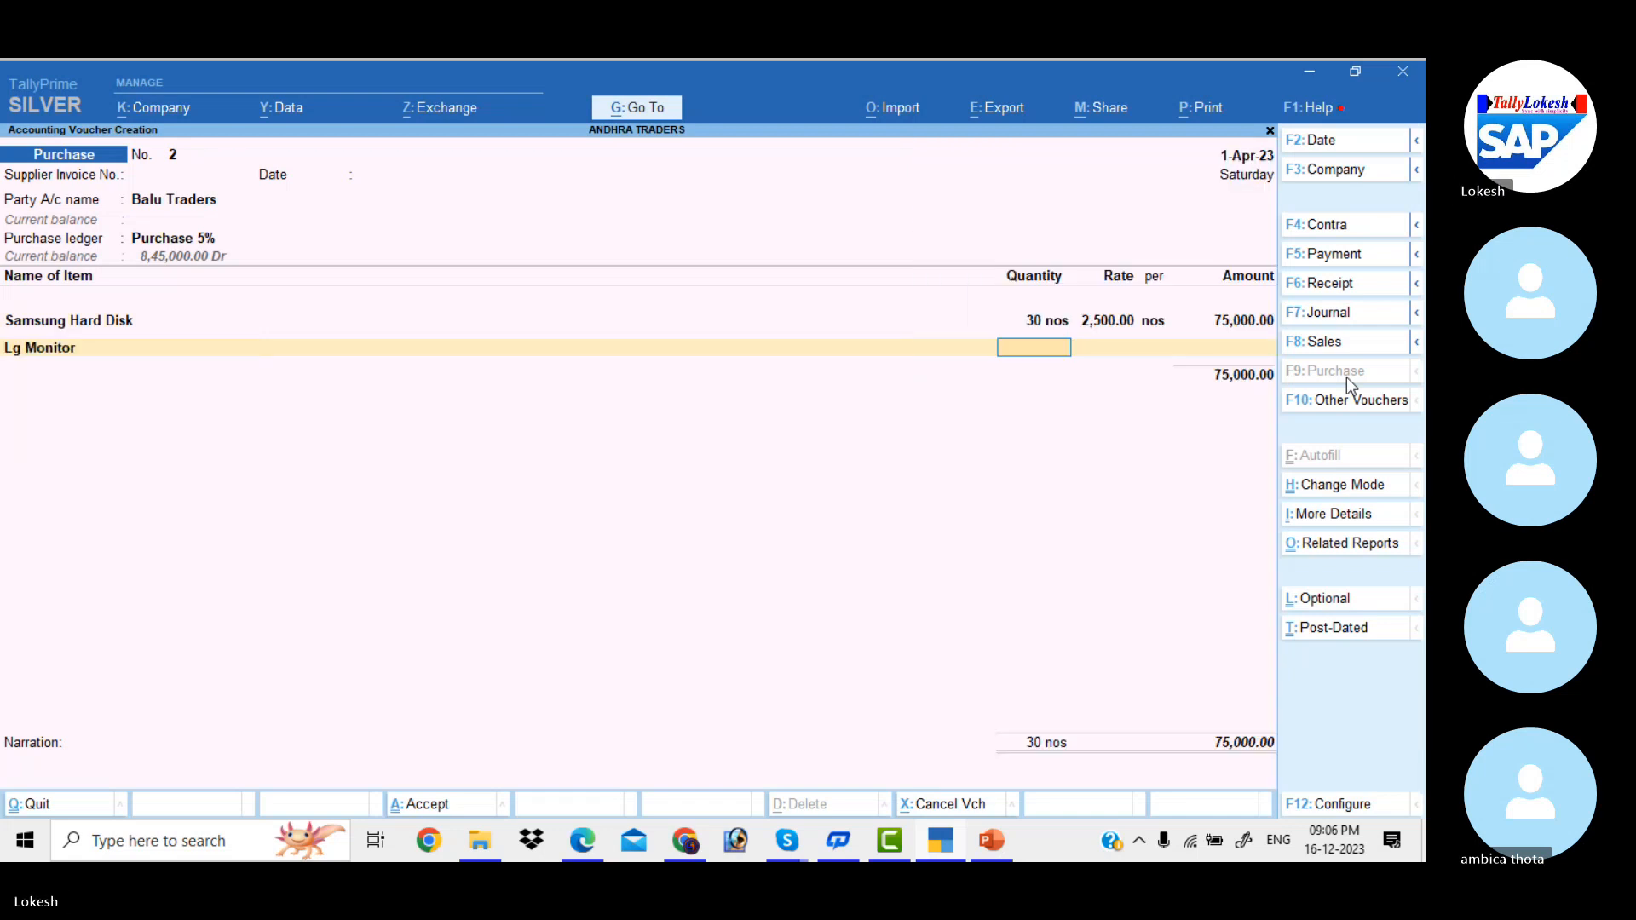
pyautogui.write('25')
pyautogui.press('Return')
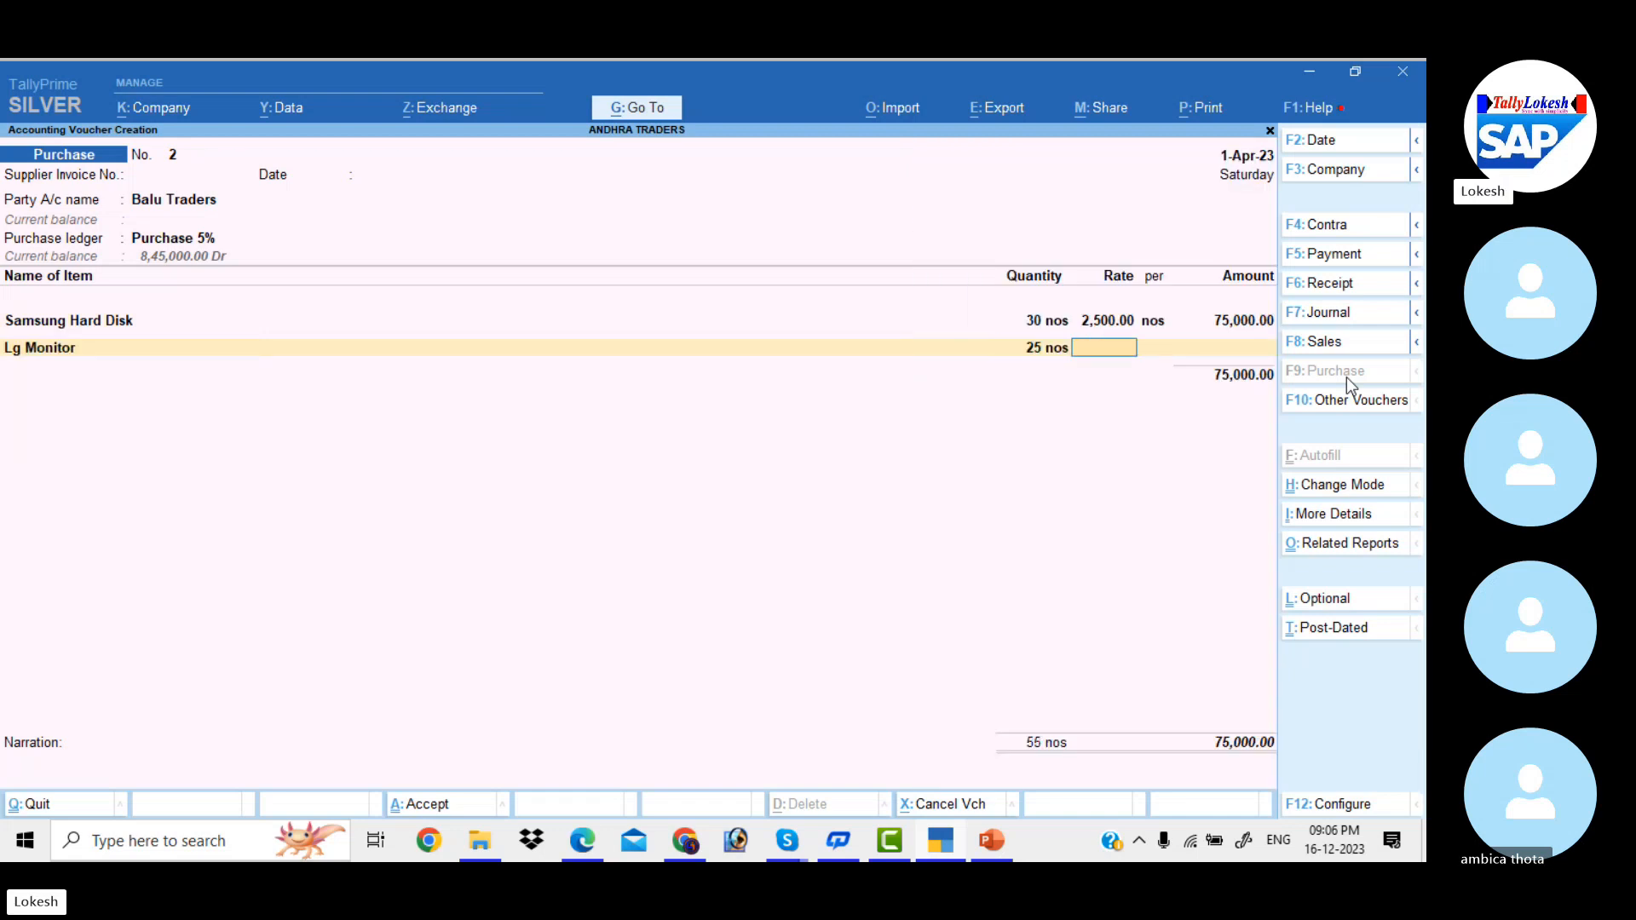
pyautogui.write('3500')
pyautogui.press('Return')
pyautogui.press('Return')
pyautogui.press('Return')
# Step: End the purchase item list, add the Input Vat 5% ledger with its calculated amount, and save the voucher
pyautogui.press('Return')
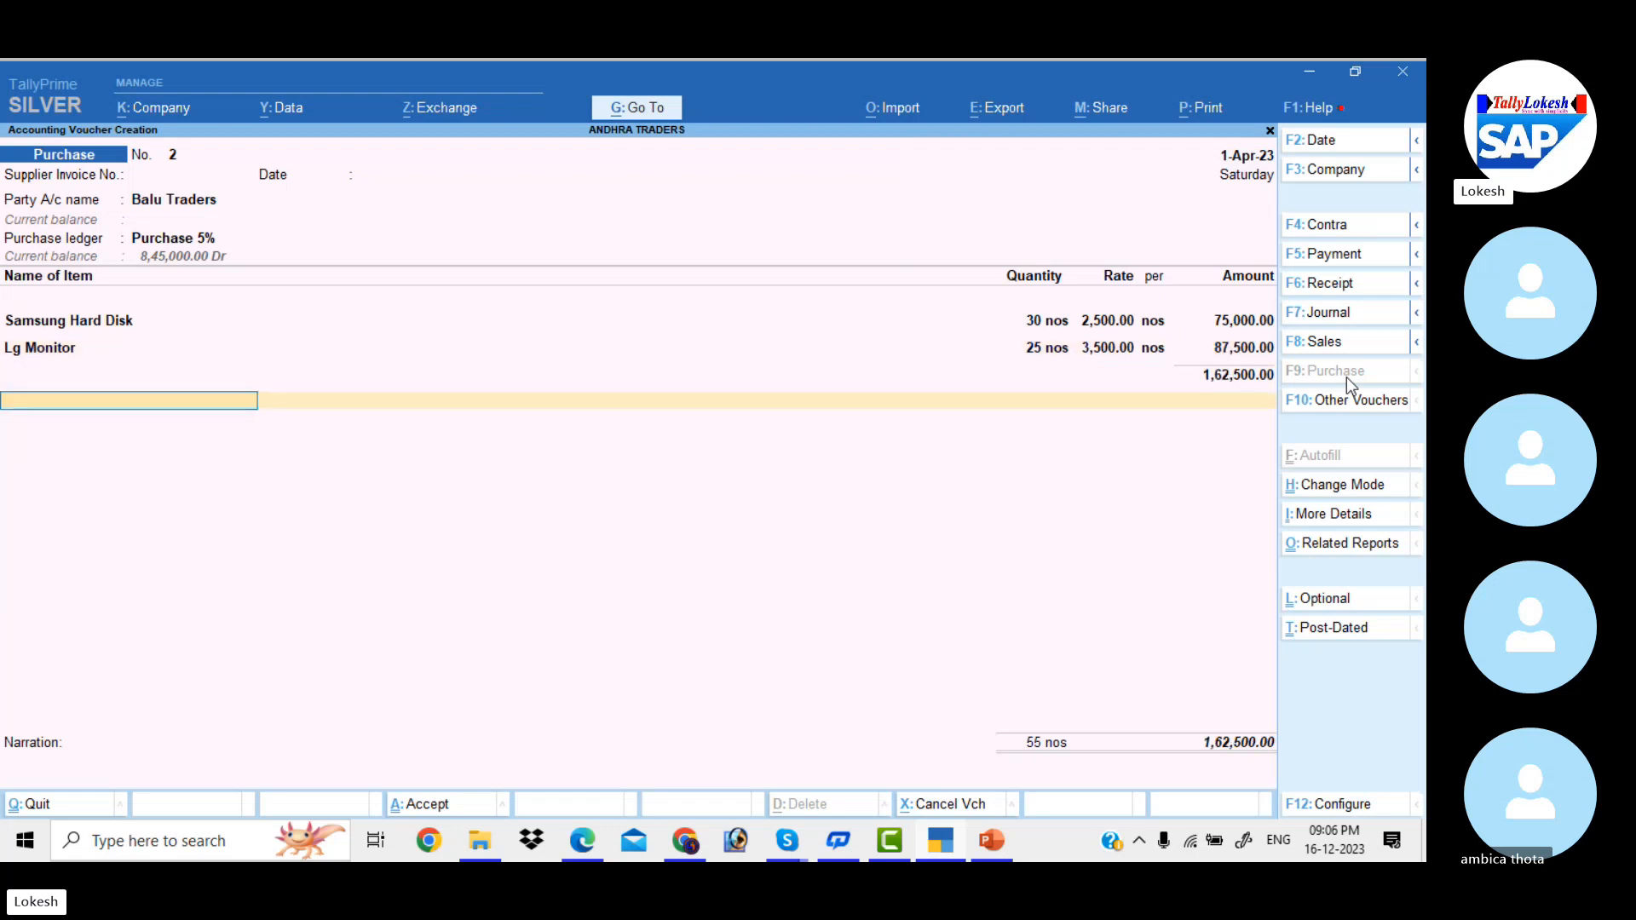
pyautogui.write('i')
pyautogui.press('Return')
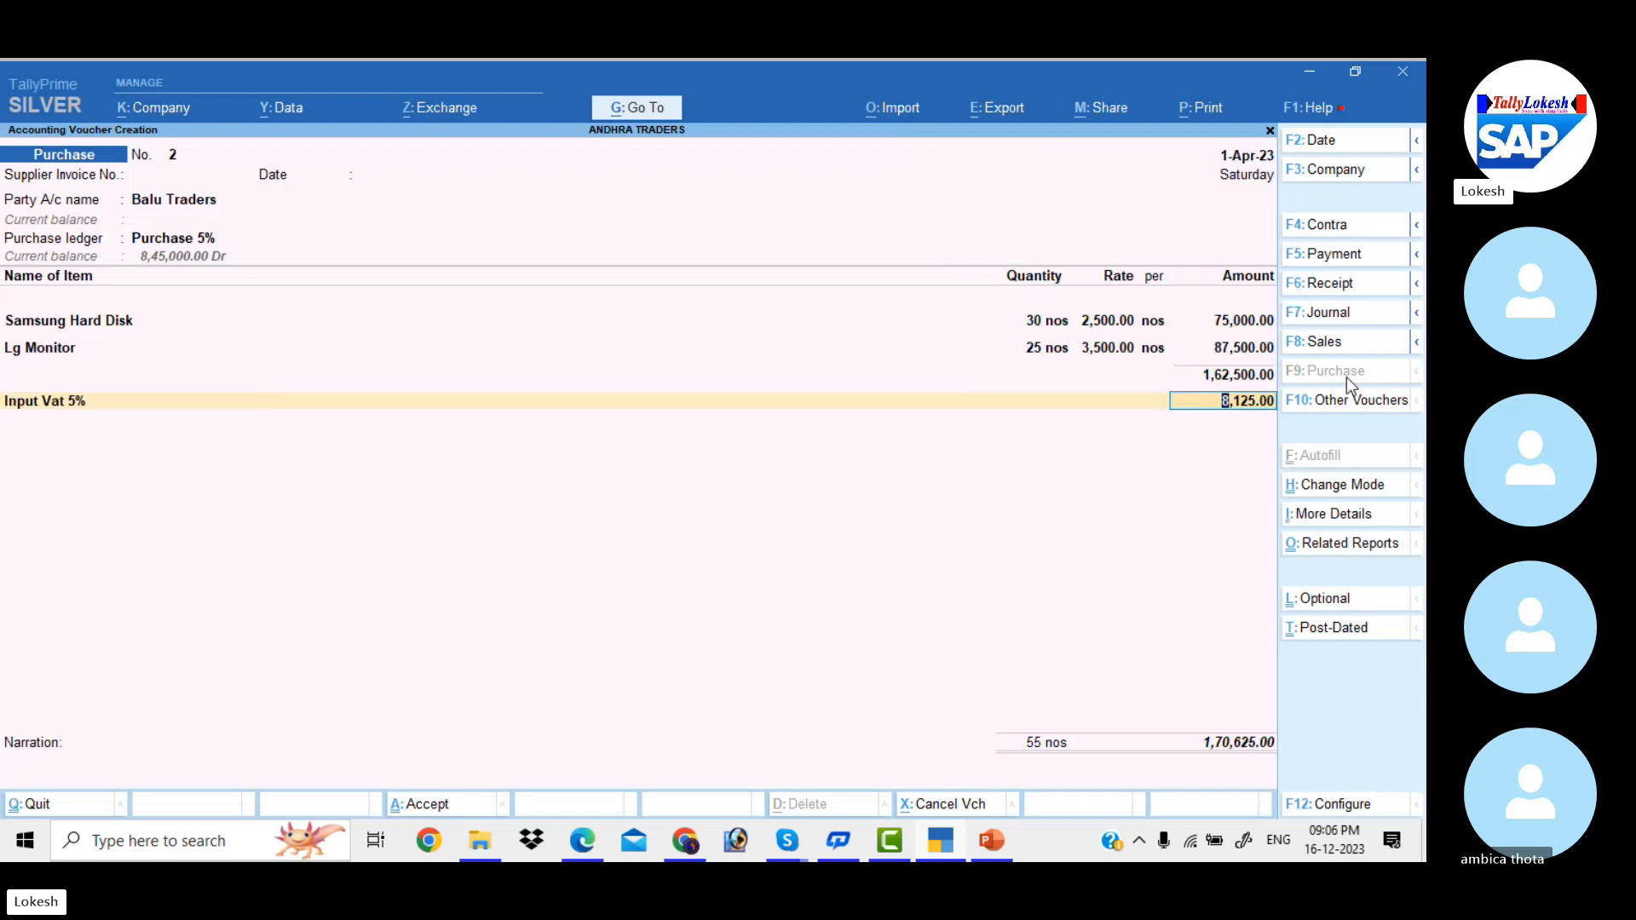
pyautogui.press('Return')
pyautogui.press('Return')
pyautogui.press('Return')
pyautogui.press('Return')
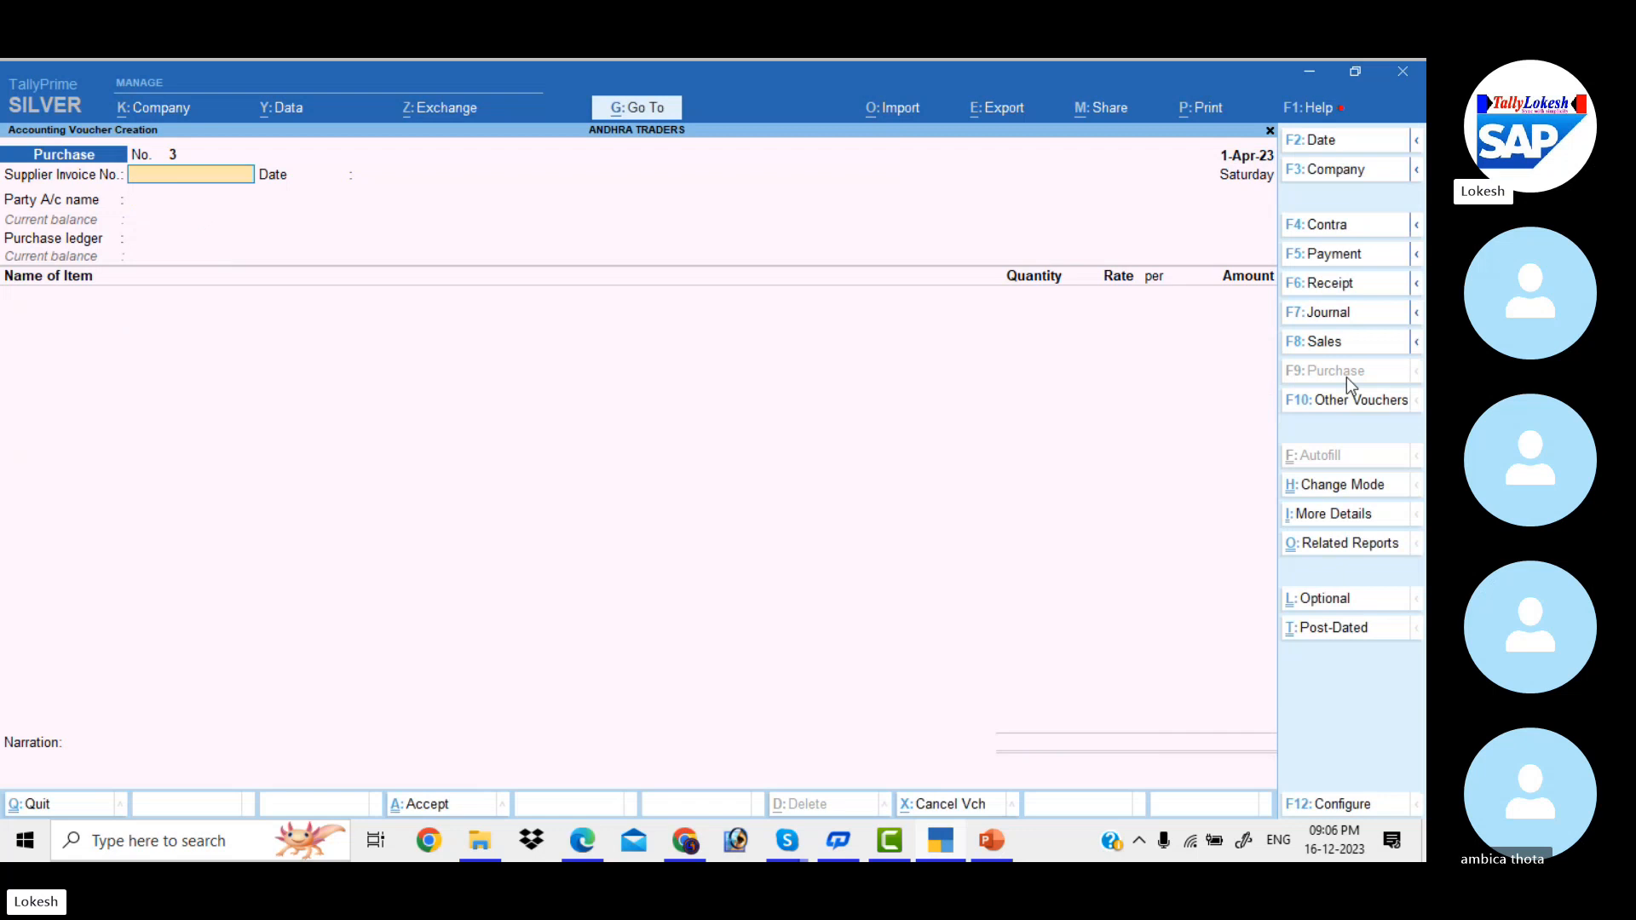
# Step: Start a sales voucher and choose Kadar Traders as the party
pyautogui.click(1341, 345)
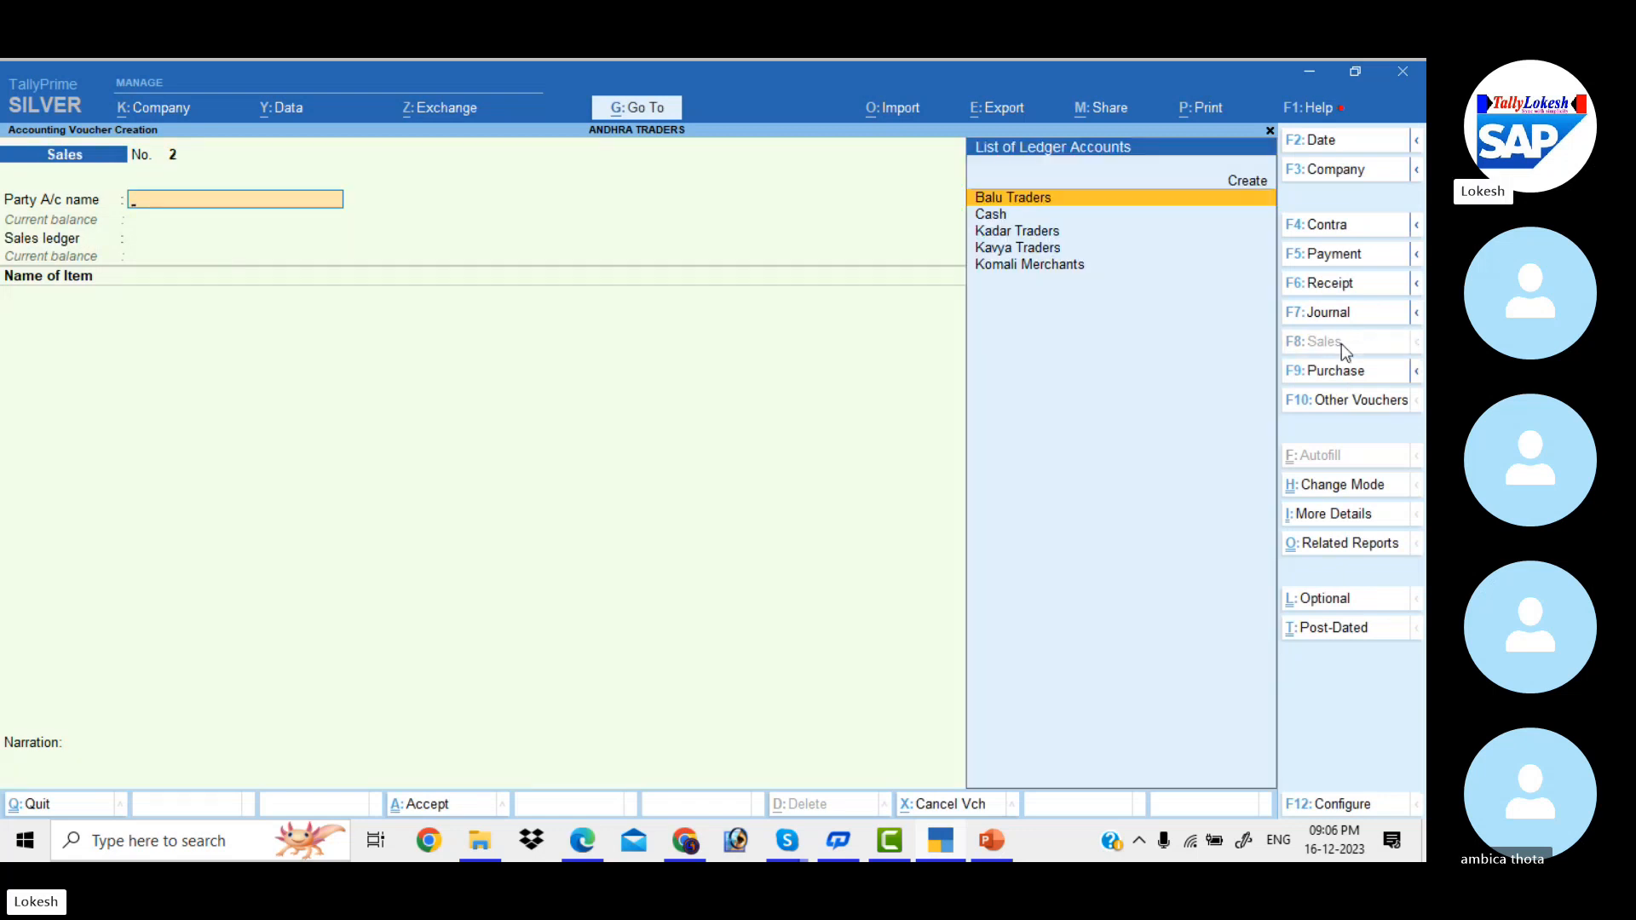
pyautogui.press('Down')
pyautogui.press('Down')
pyautogui.press('Return')
# Step: Keep the default dispatch and party details for the Kadar Traders sale and choose the Sales 5% ledger
pyautogui.press('Return')
pyautogui.press('Return')
pyautogui.press('Return')
pyautogui.press('Return')
pyautogui.press('Return')
pyautogui.press('Return')
pyautogui.press('Return')
pyautogui.press('Return')
pyautogui.press('Return')
pyautogui.press('Return')
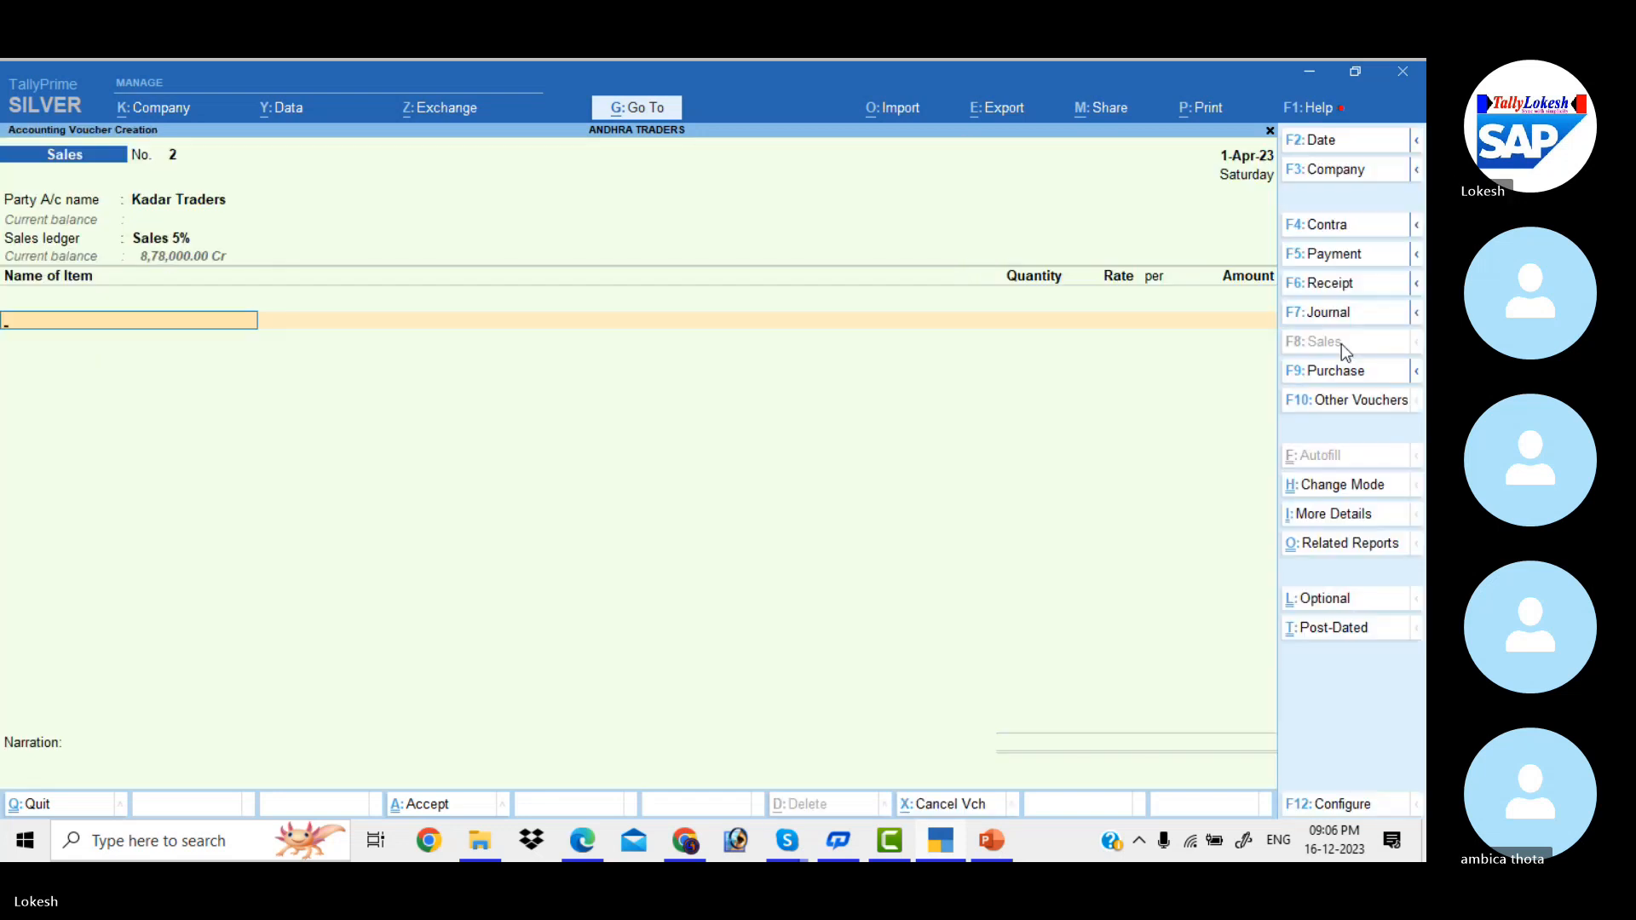
# Step: Enter Samsung Hard Disk in the sales voucher with a quantity of 20 nos at a rate of 2,800
pyautogui.press('Return')
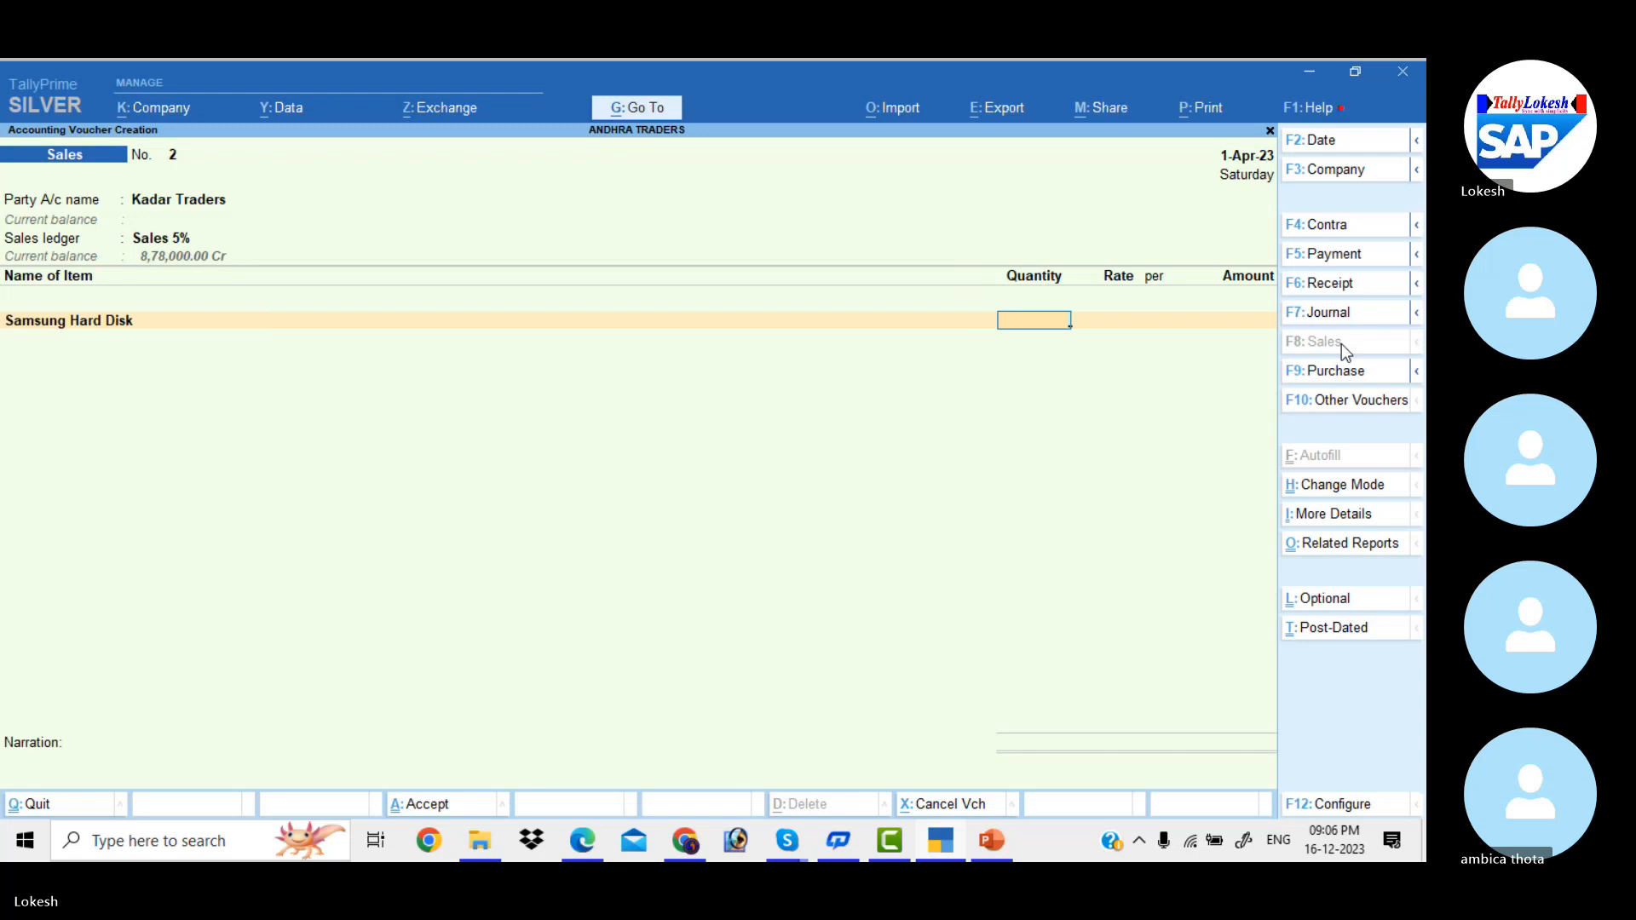
pyautogui.write('20')
pyautogui.press('Return')
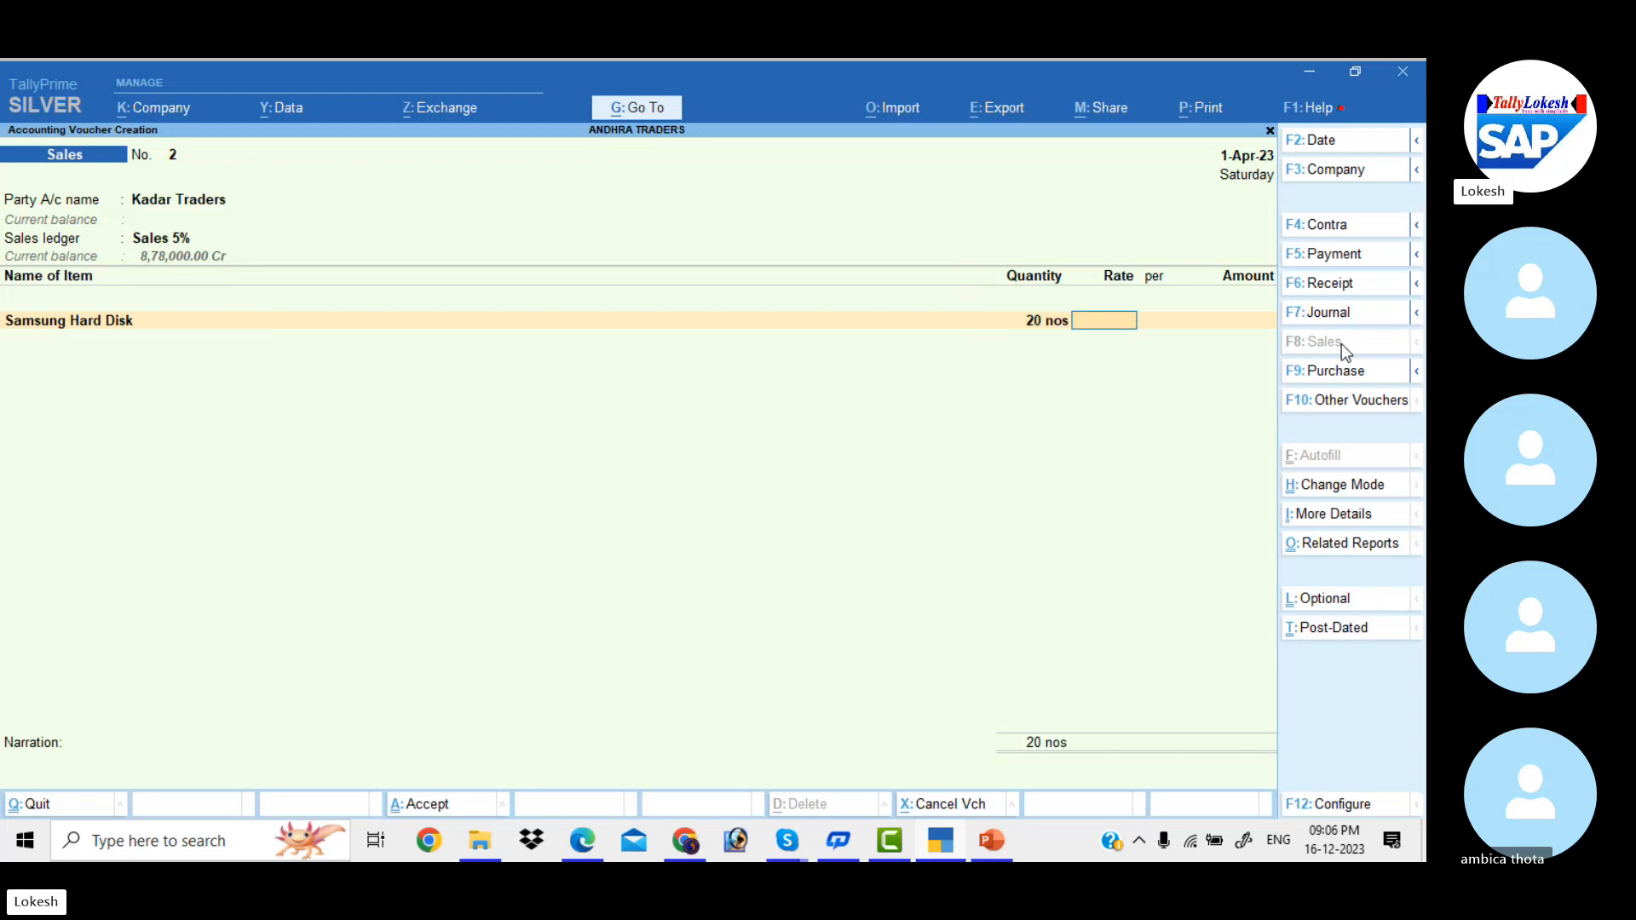
pyautogui.write('2800')
pyautogui.press('Return')
pyautogui.press('Return')
pyautogui.press('Return')
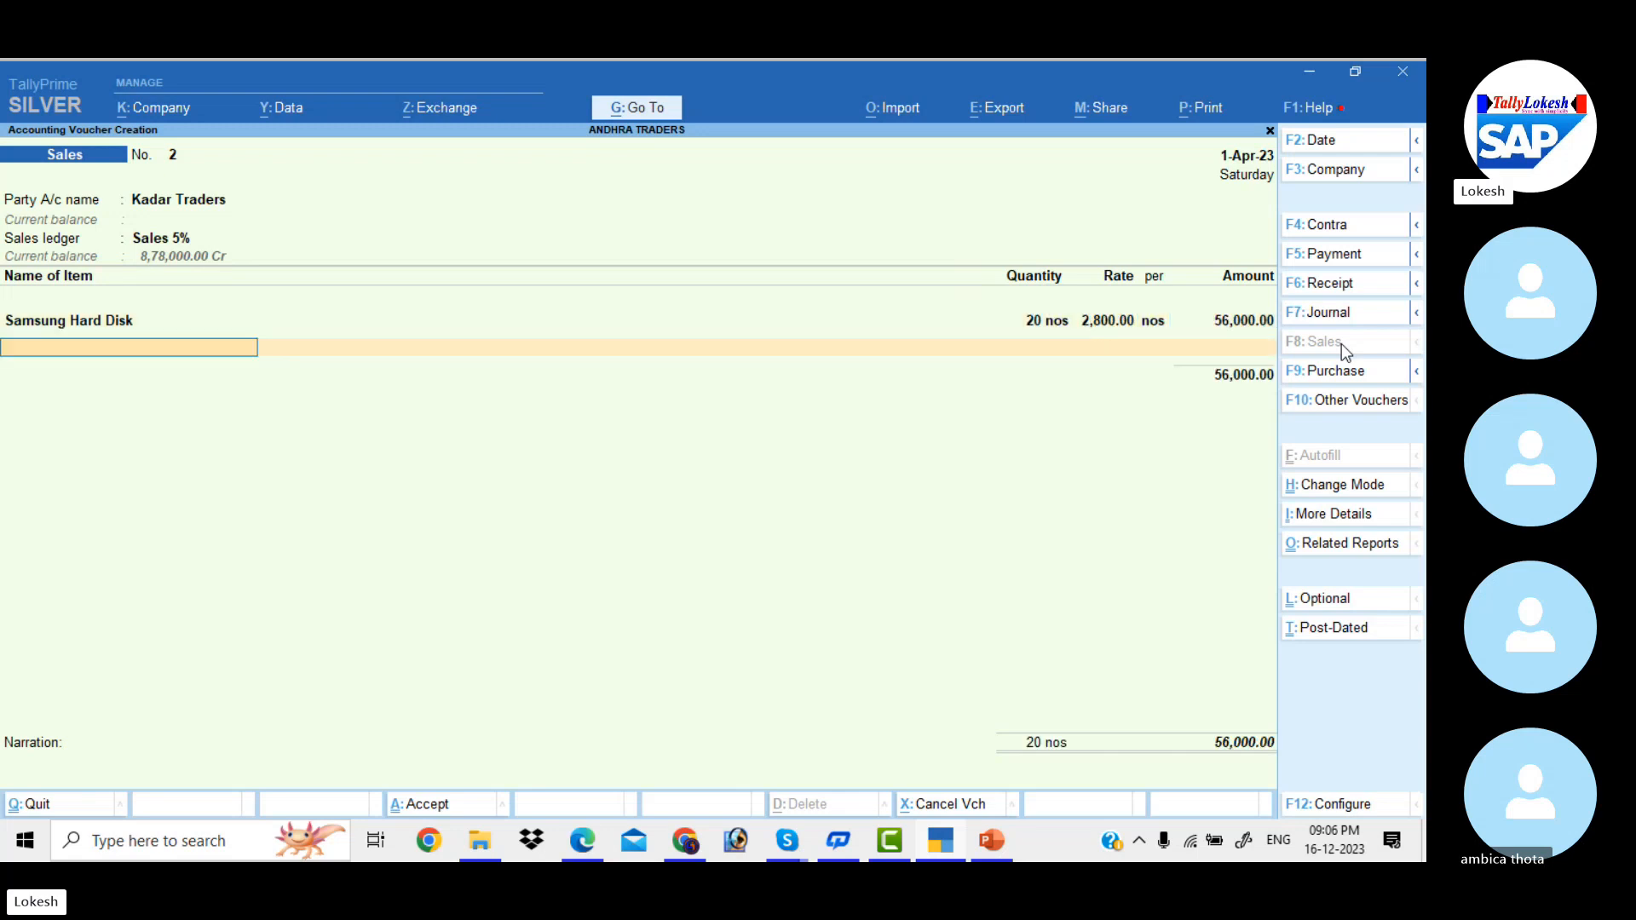
# Step: Add Lg Monitor to the sales voucher with a quantity of 25 nos at a rate of 3,900
pyautogui.write('lg')
pyautogui.press('Return')
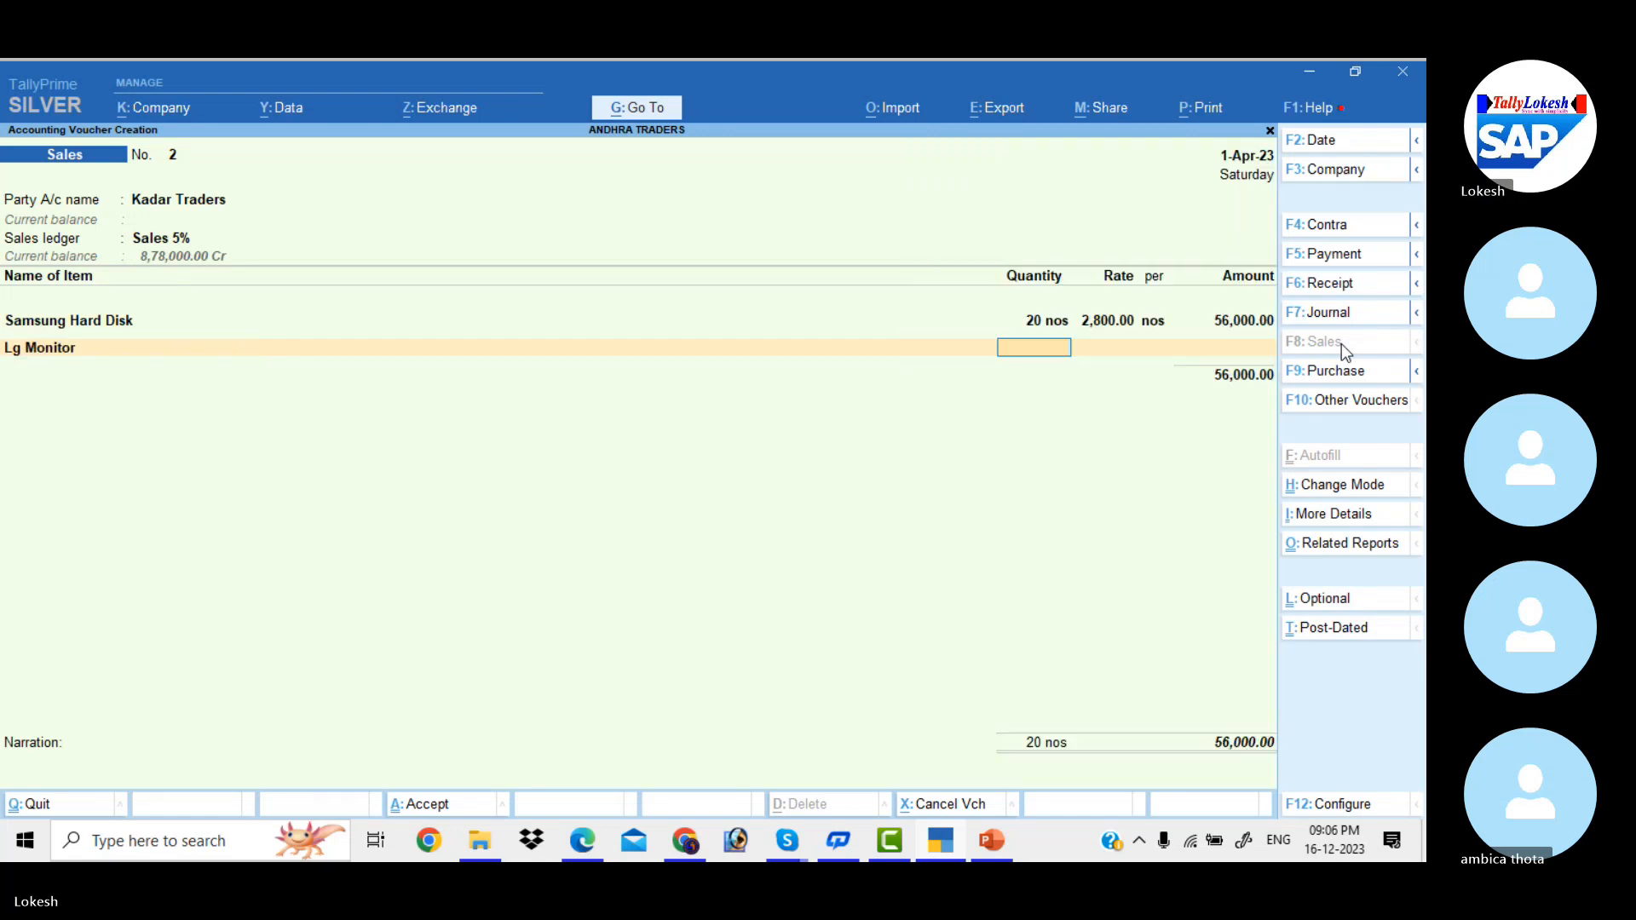
pyautogui.write('25')
pyautogui.press('Return')
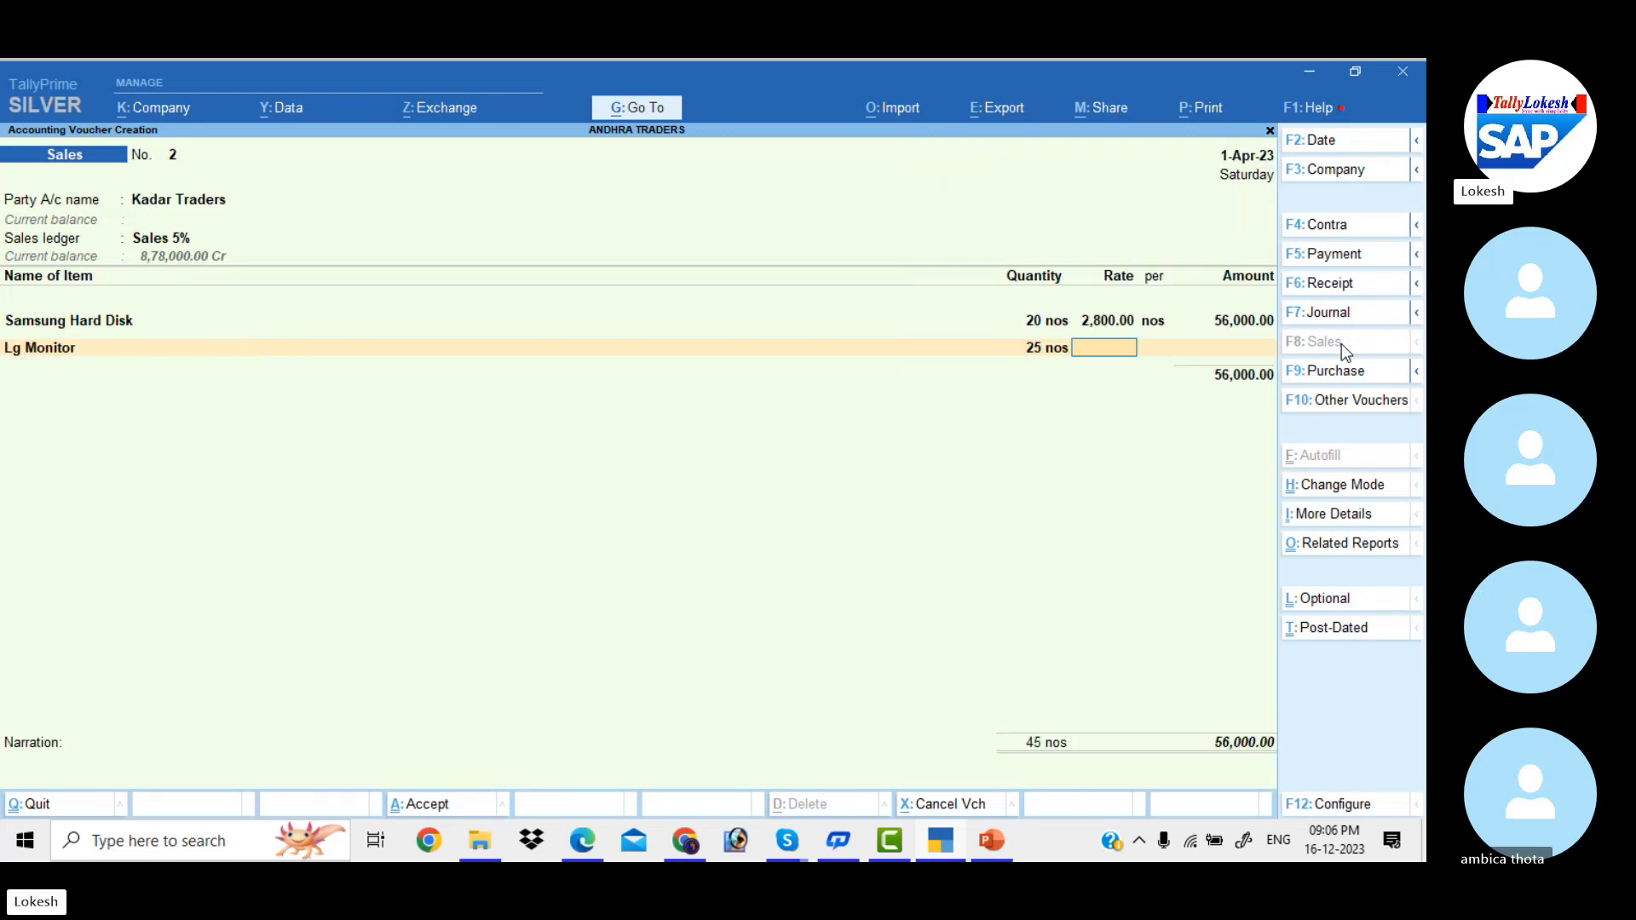
pyautogui.write('3900')
pyautogui.press('Return')
pyautogui.press('Return')
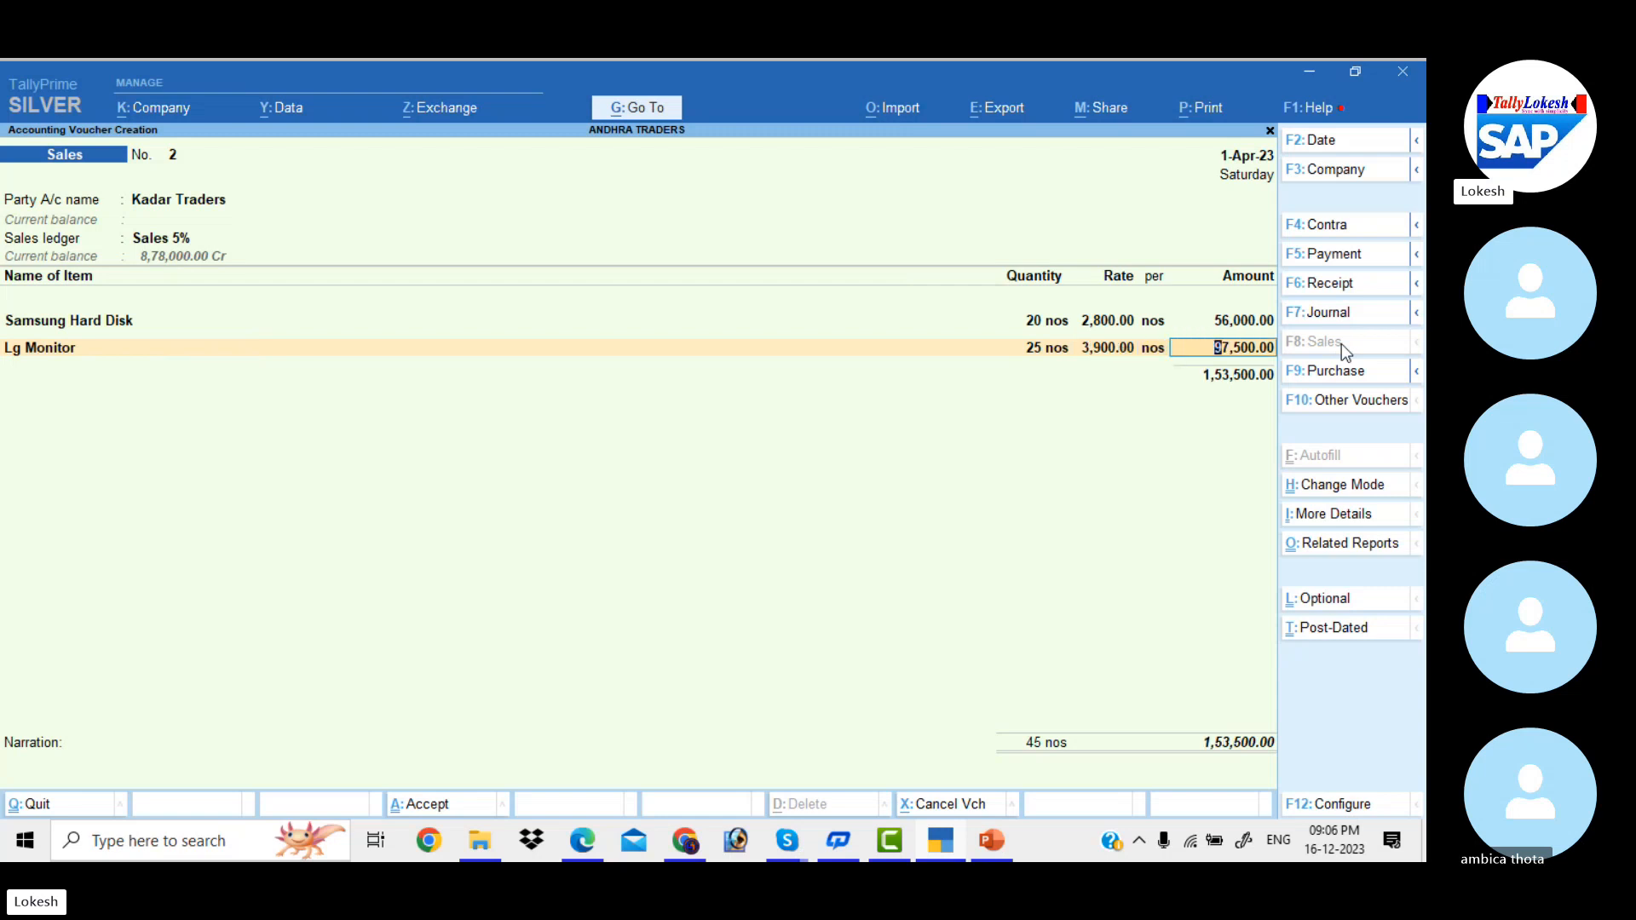
pyautogui.press('Return')
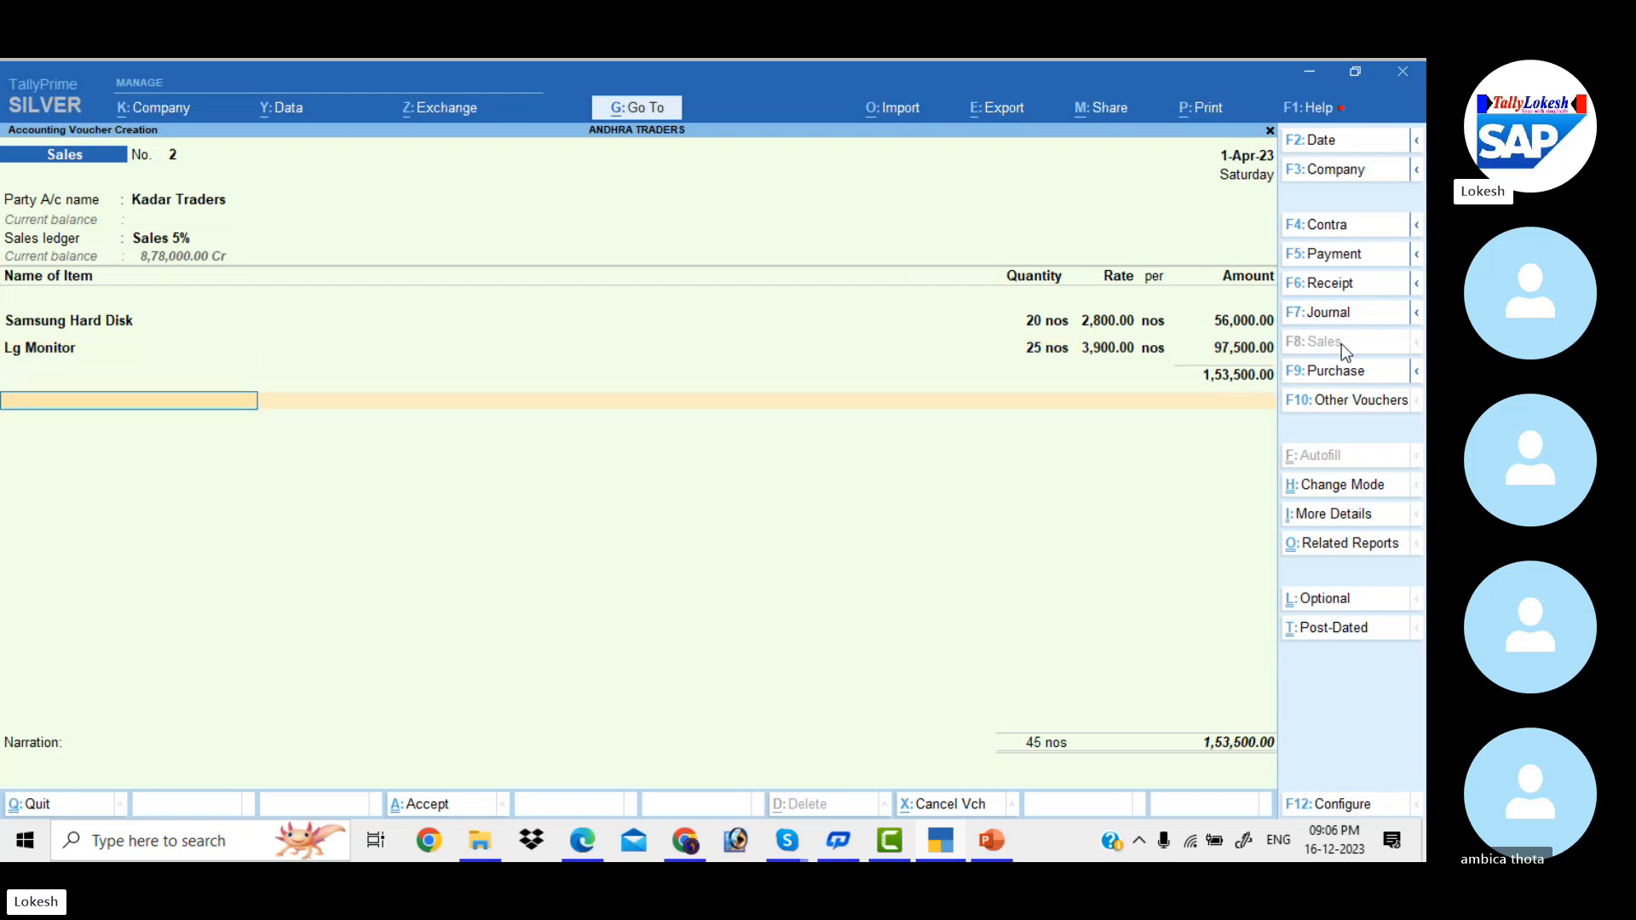
# Step: Add the Output Vat 5% ledger with its calculated amount and save the Kadar Traders sales voucher without a narration
pyautogui.press('Return')
pyautogui.press('Return')
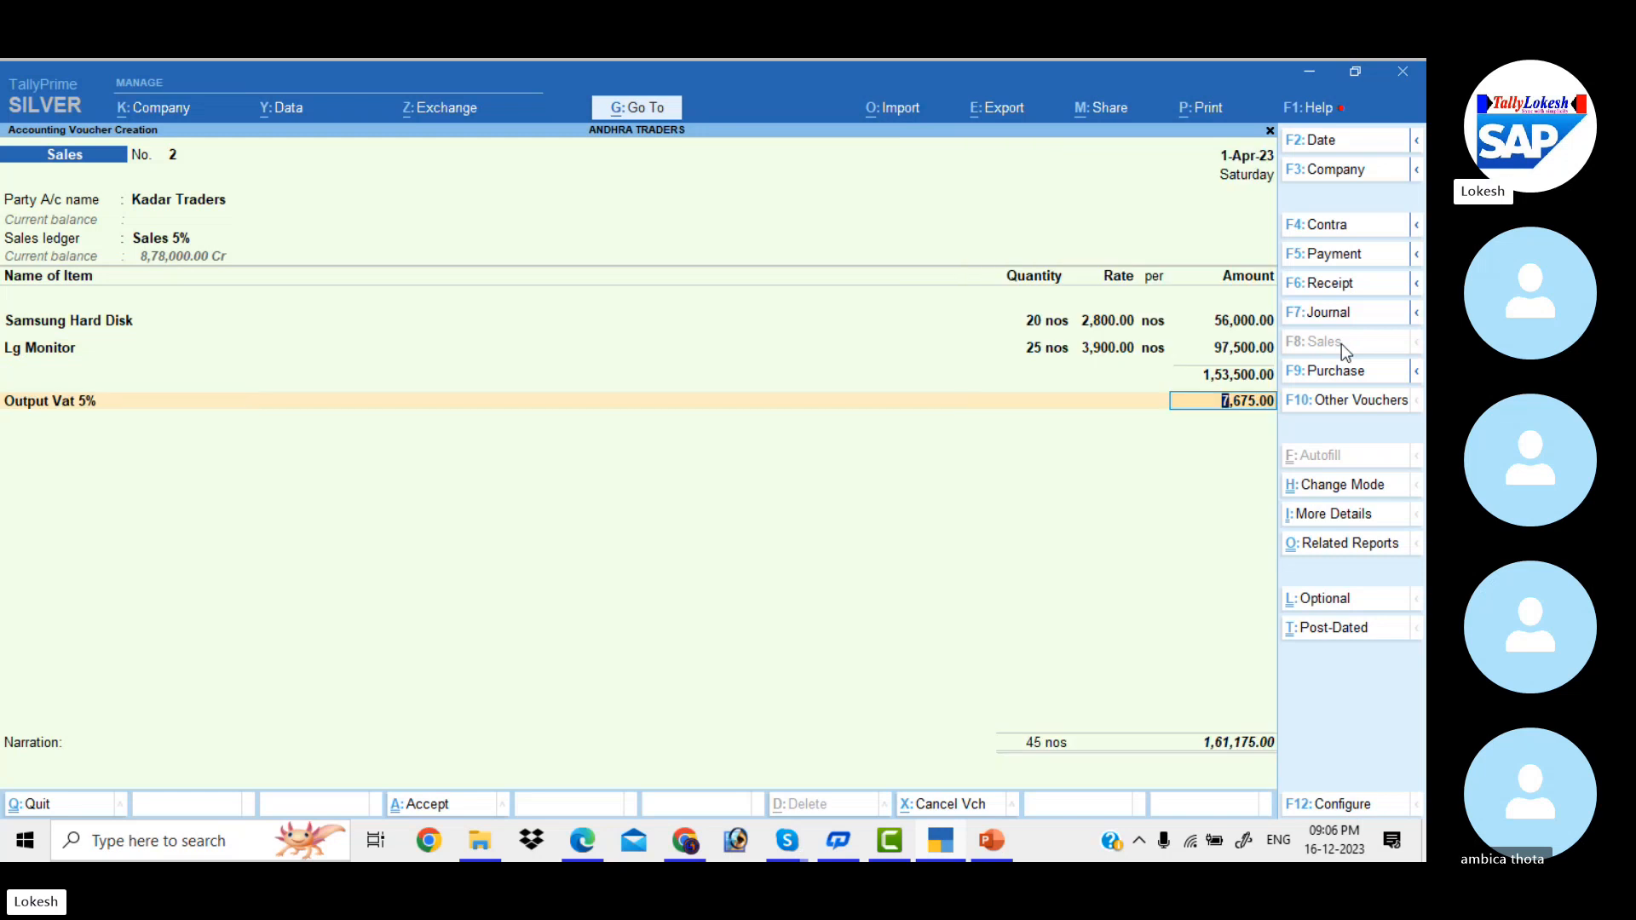
pyautogui.press('Return')
pyautogui.press('Return')
pyautogui.press('Return')
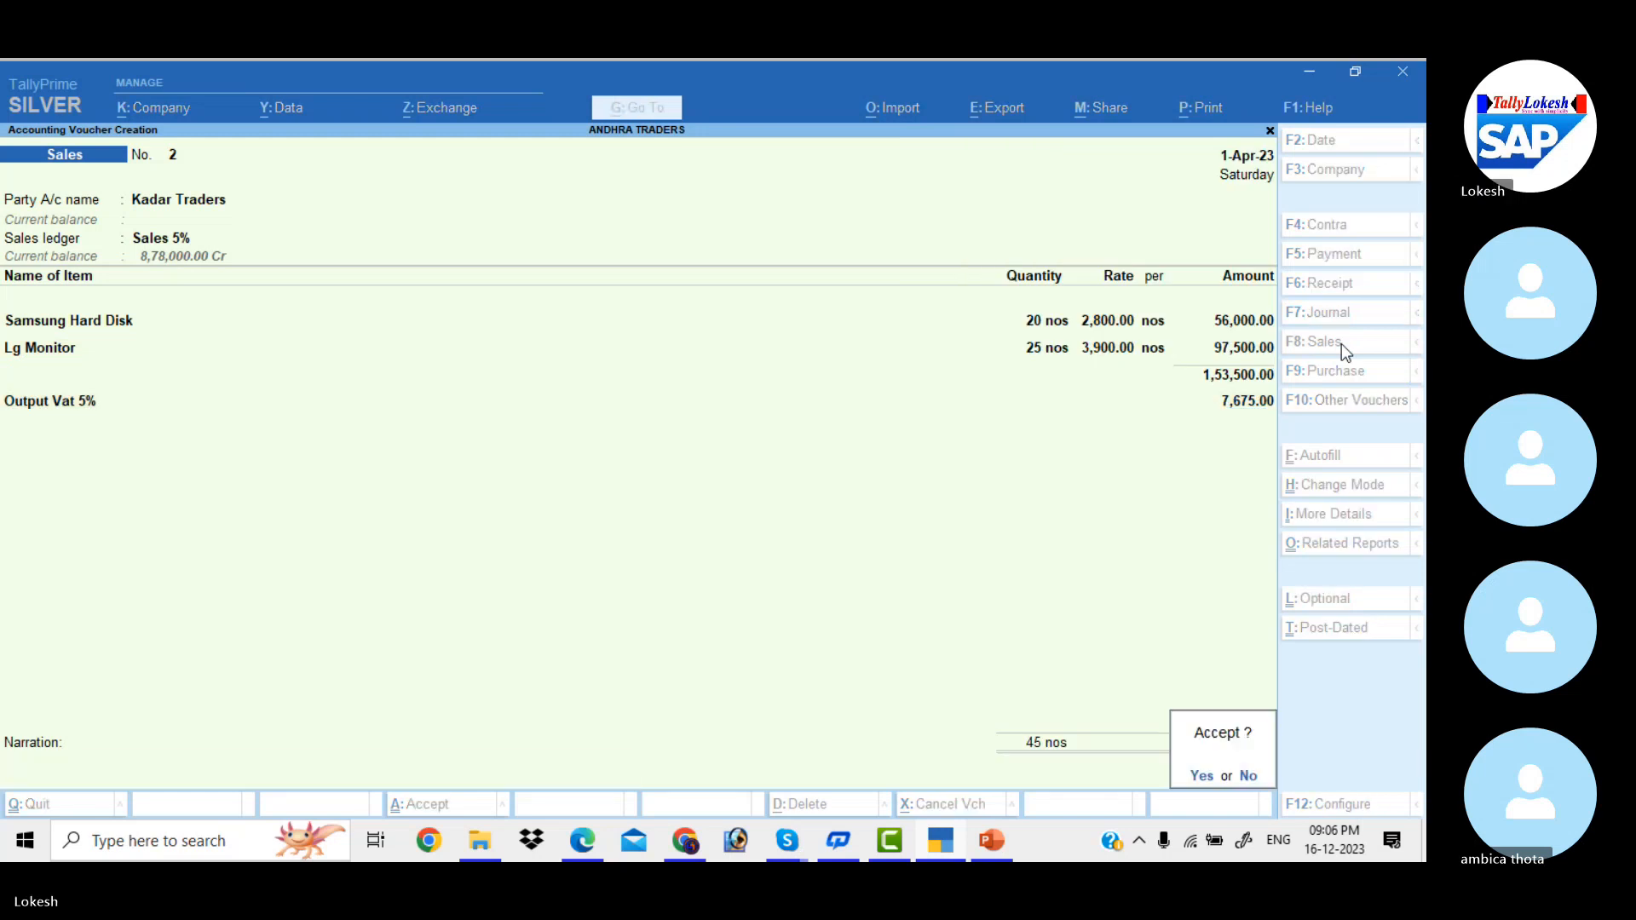
pyautogui.press('Return')
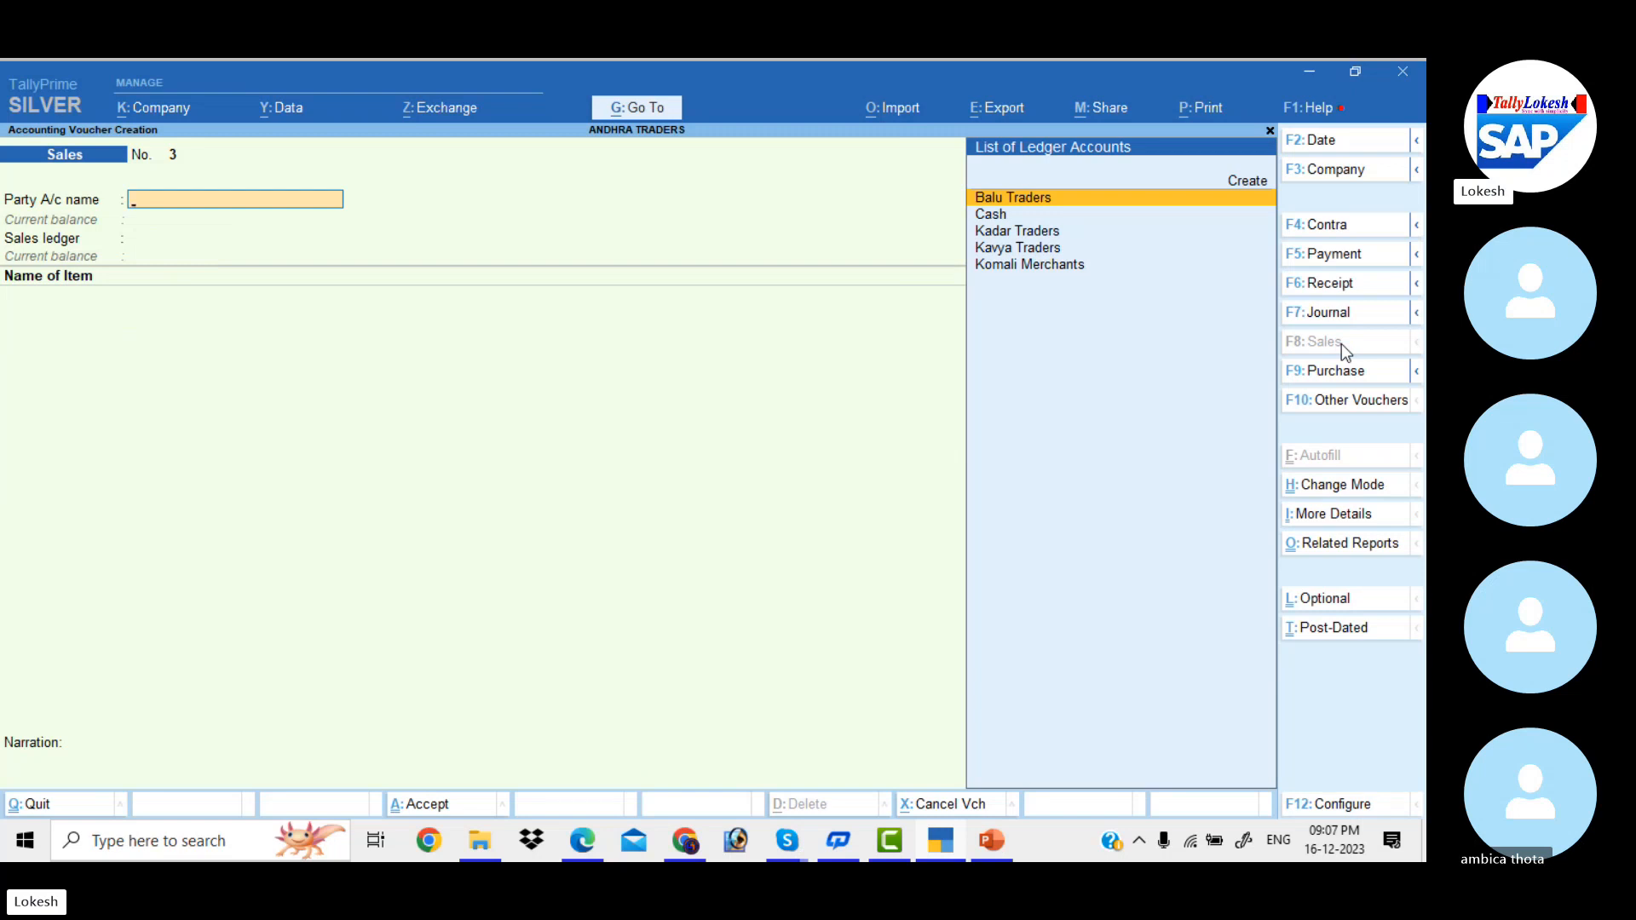
# Step: Quit voucher entry and examine the Profit & Loss A/c in detailed format down to the Nett Profit line
pyautogui.press('Escape')
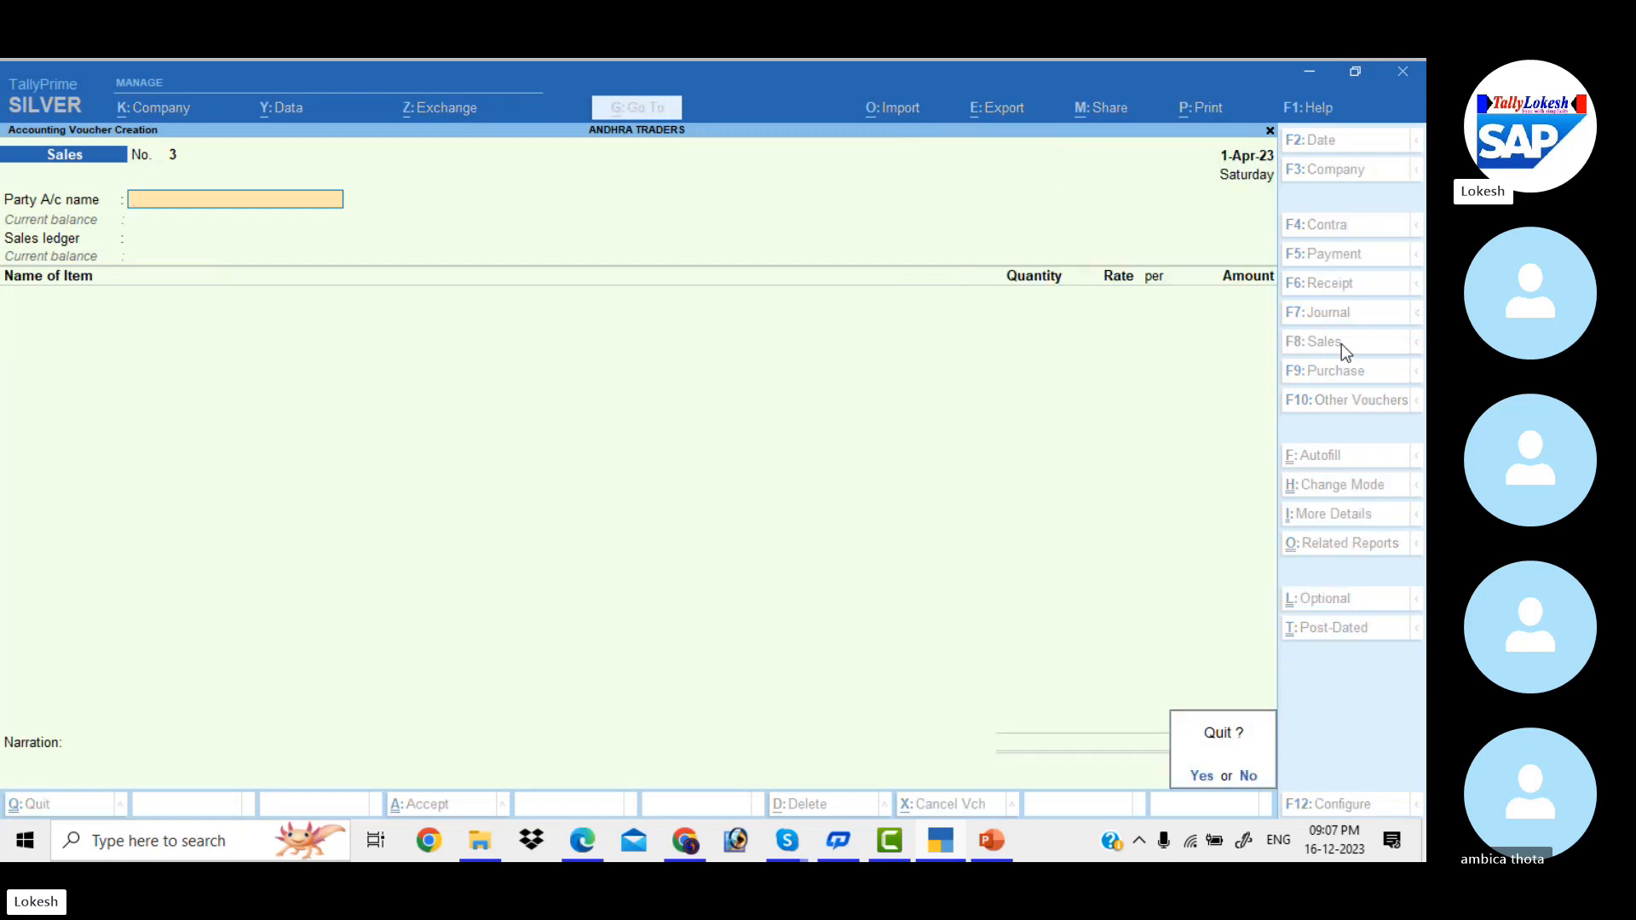
pyautogui.press('Return')
pyautogui.press('Down')
pyautogui.press('Down')
pyautogui.press('Down')
pyautogui.press('Down')
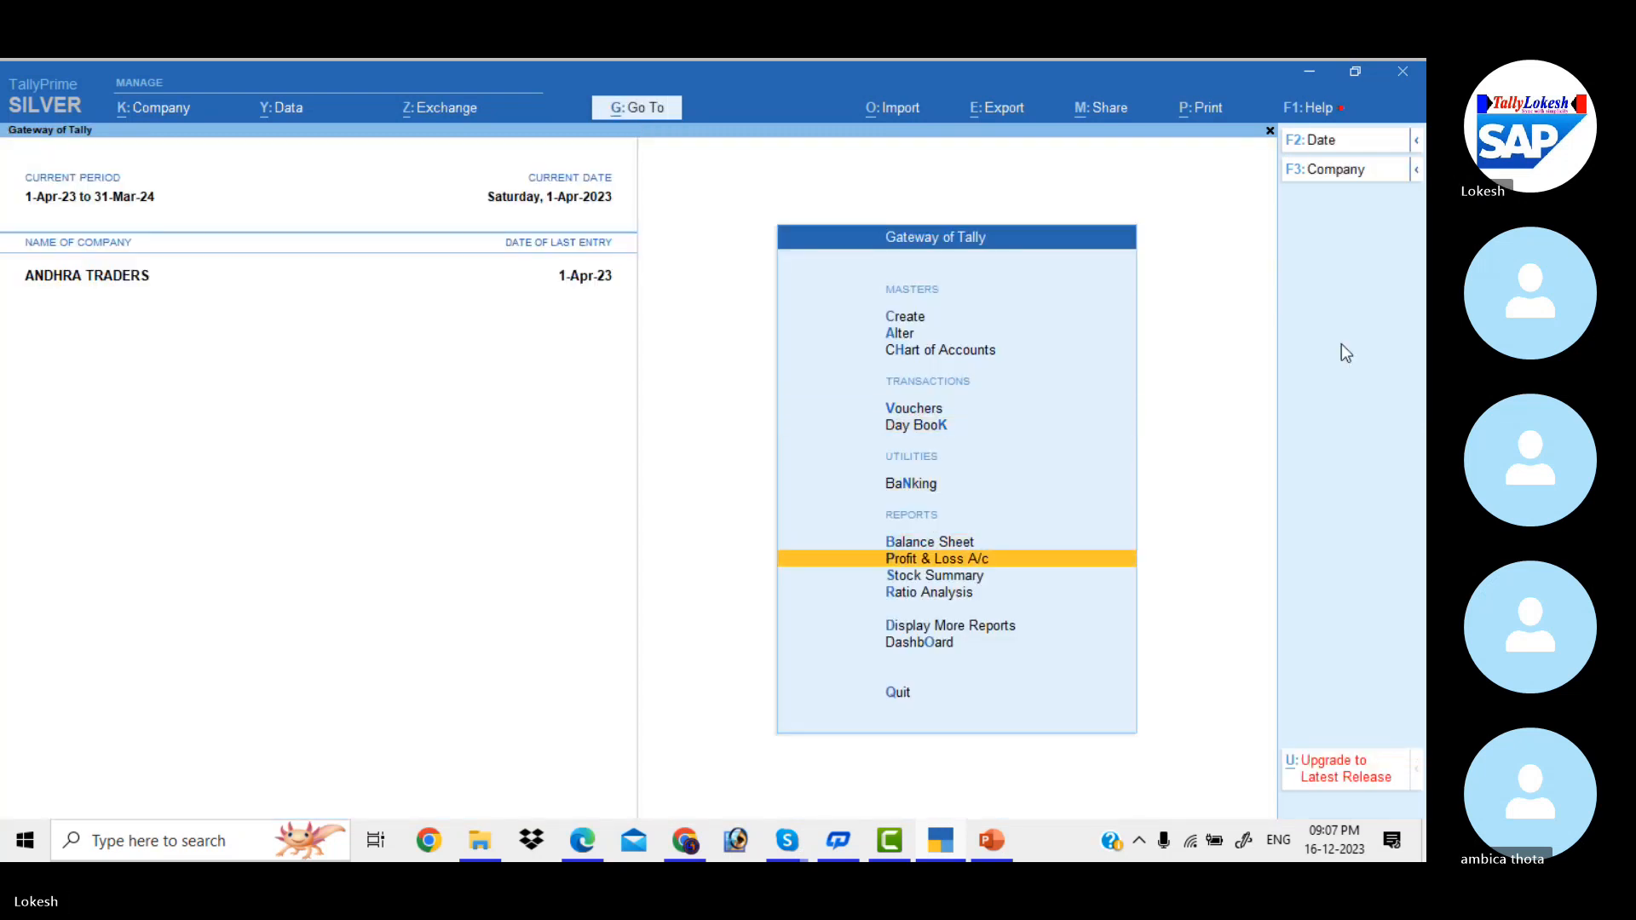
pyautogui.press('Return')
pyautogui.hotkey('alt', 'F5')
pyautogui.press('Down')
pyautogui.press('Down')
pyautogui.press('Down')
pyautogui.press('Down')
pyautogui.press('Down')
pyautogui.press('Down')
pyautogui.press('Down')
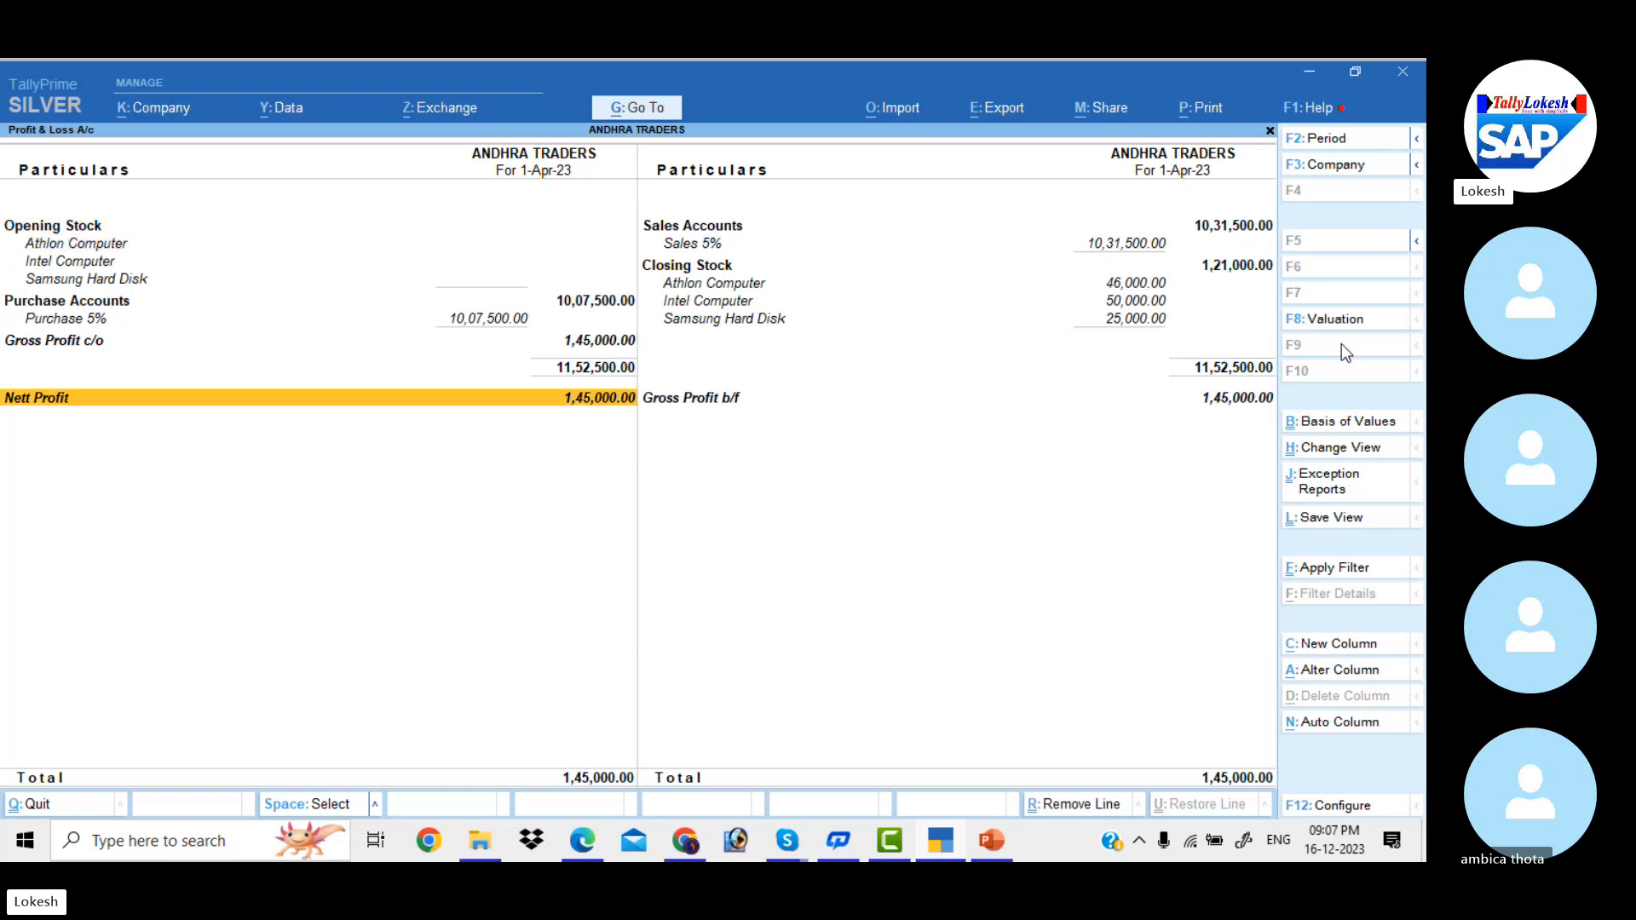
# Step: Open the Stock Summary report and set Show Goods Inwards to Yes in its configuration
pyautogui.press('Escape')
pyautogui.press('Down')
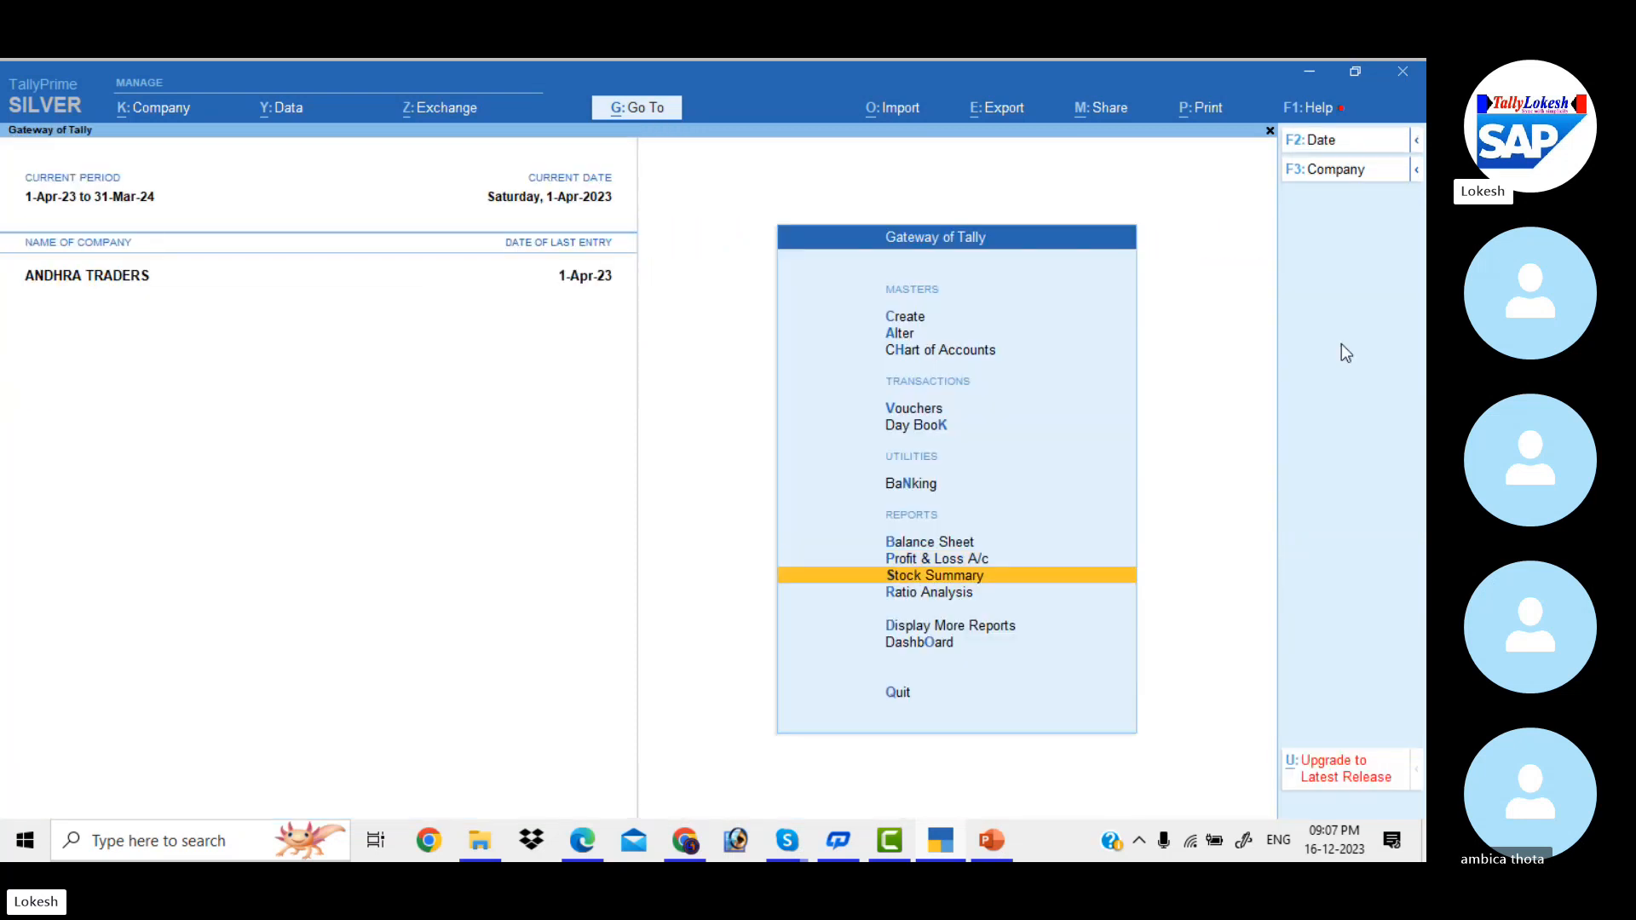
pyautogui.press('Return')
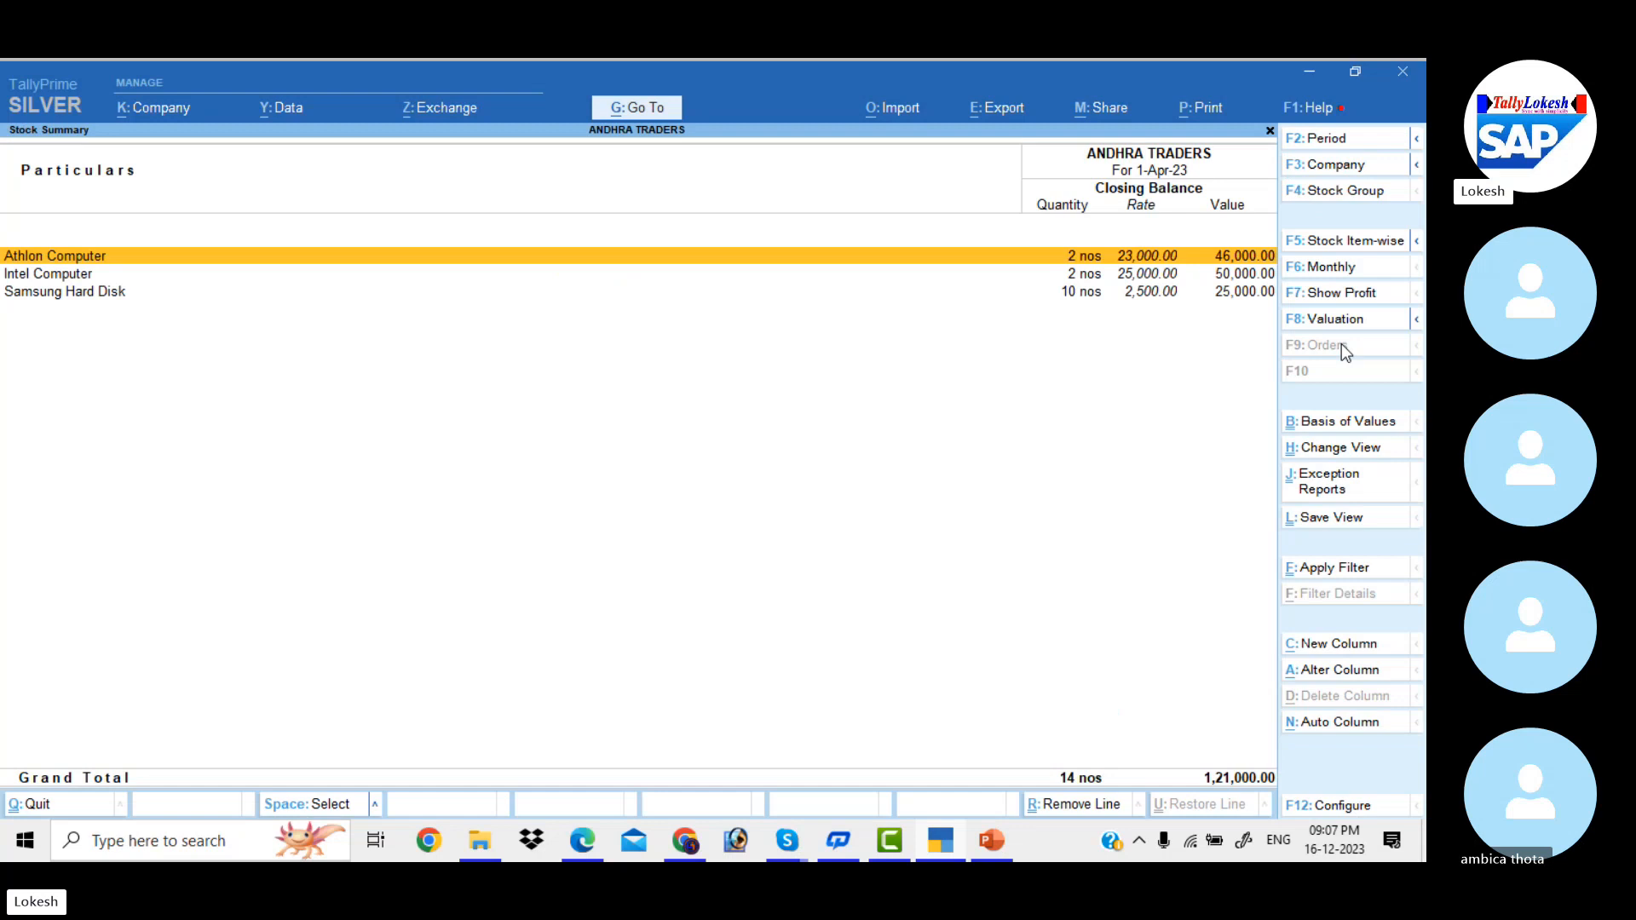
pyautogui.click(1353, 812)
pyautogui.press('Down')
pyautogui.press('Down')
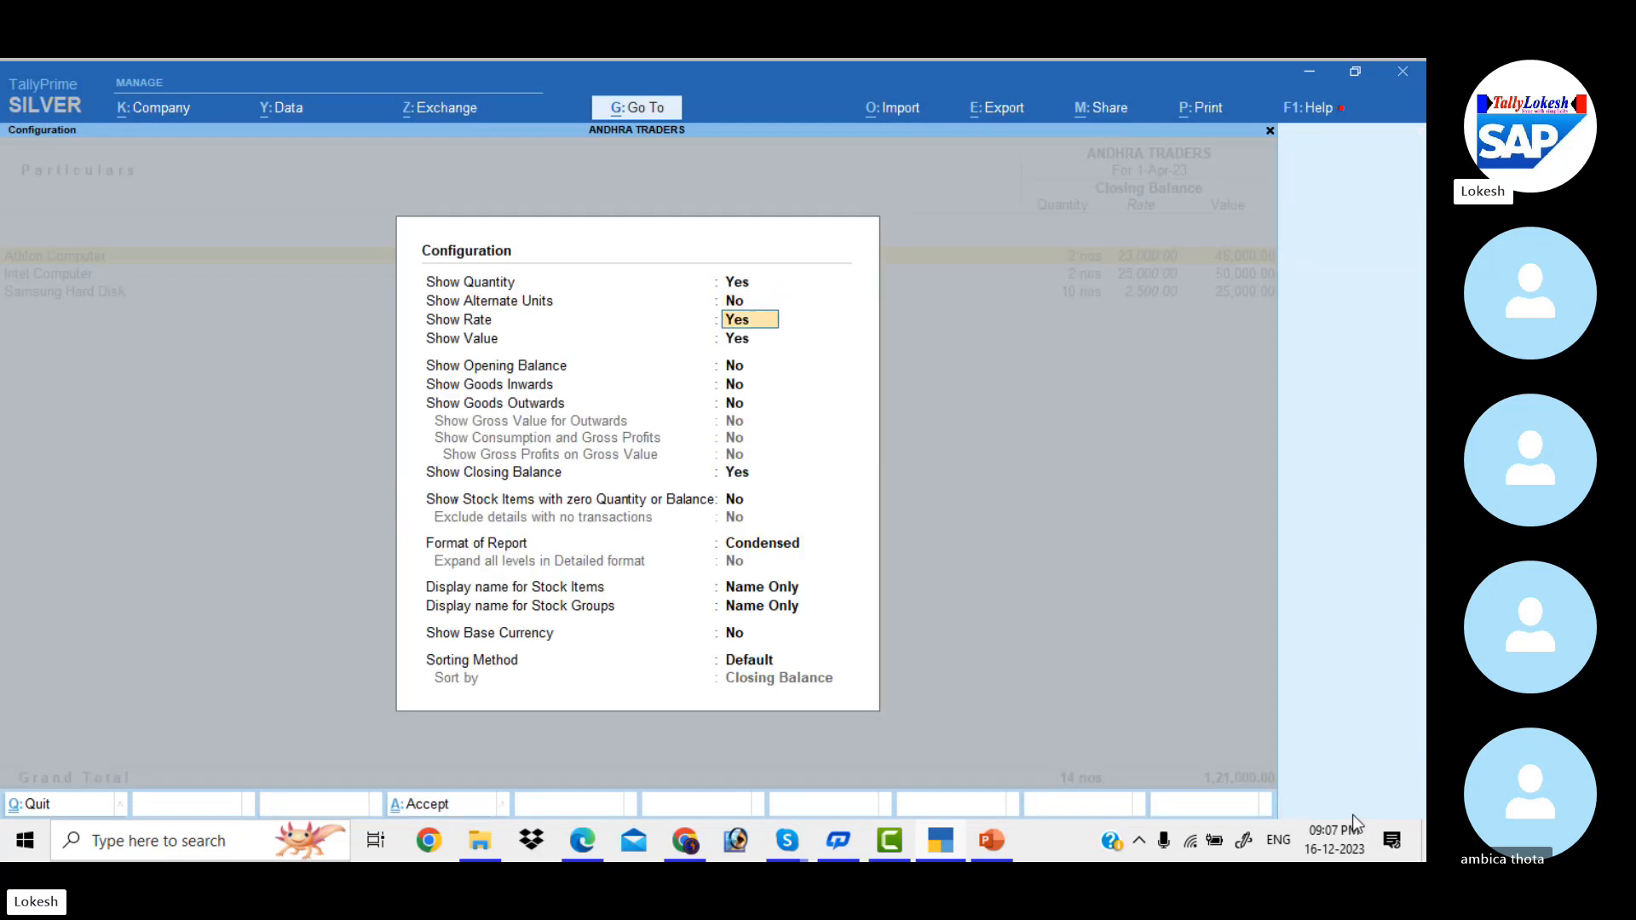
pyautogui.press('Down')
pyautogui.press('Down')
pyautogui.press('Down')
pyautogui.press('y')
pyautogui.press('Return')
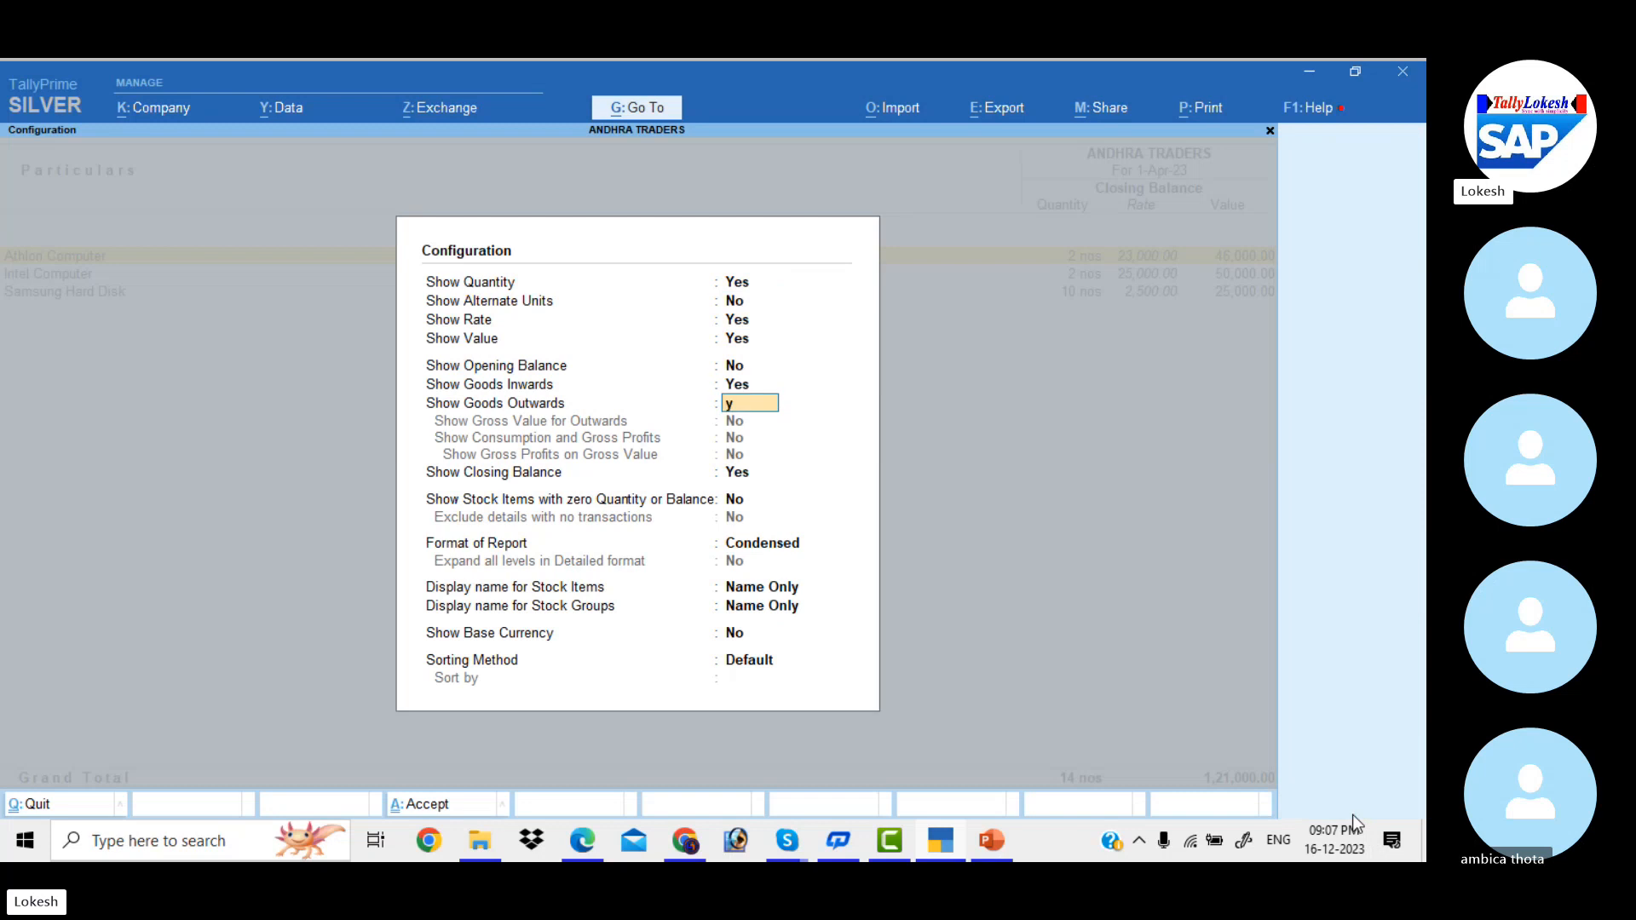
# Step: Set Show Goods Outwards to Yes, keep the other Stock Summary options at their defaults, and apply the configuration
pyautogui.press('y')
pyautogui.press('Return')
pyautogui.press('Return')
pyautogui.press('Return')
pyautogui.press('Return')
pyautogui.press('Return')
pyautogui.press('Return')
pyautogui.press('Return')
pyautogui.press('Return')
pyautogui.press('Return')
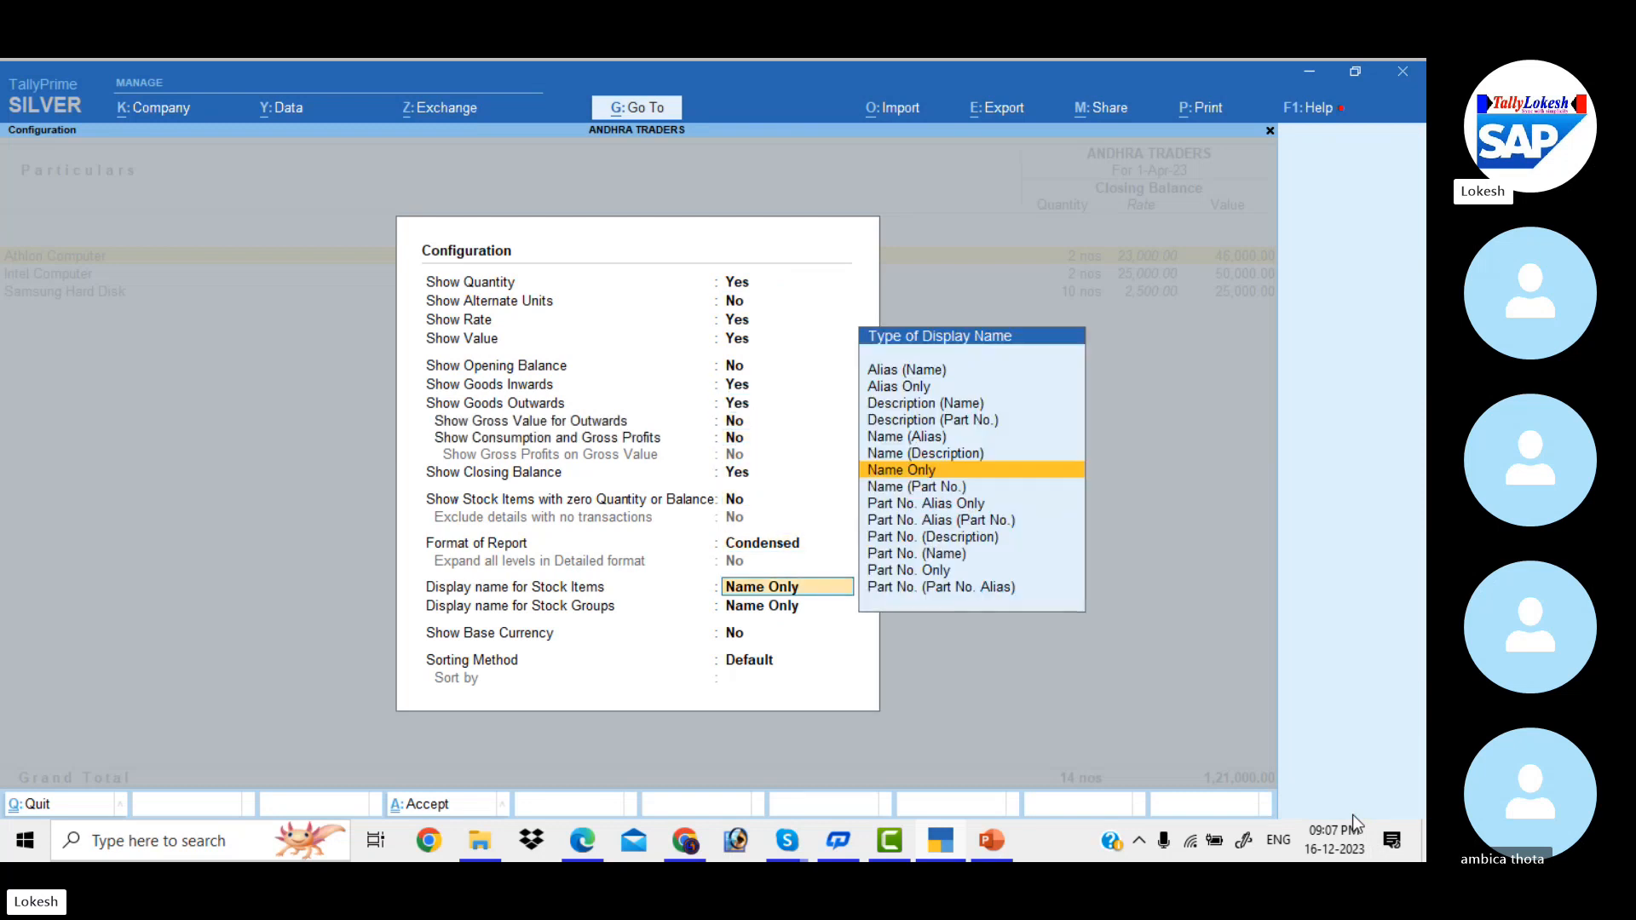
pyautogui.press('Return')
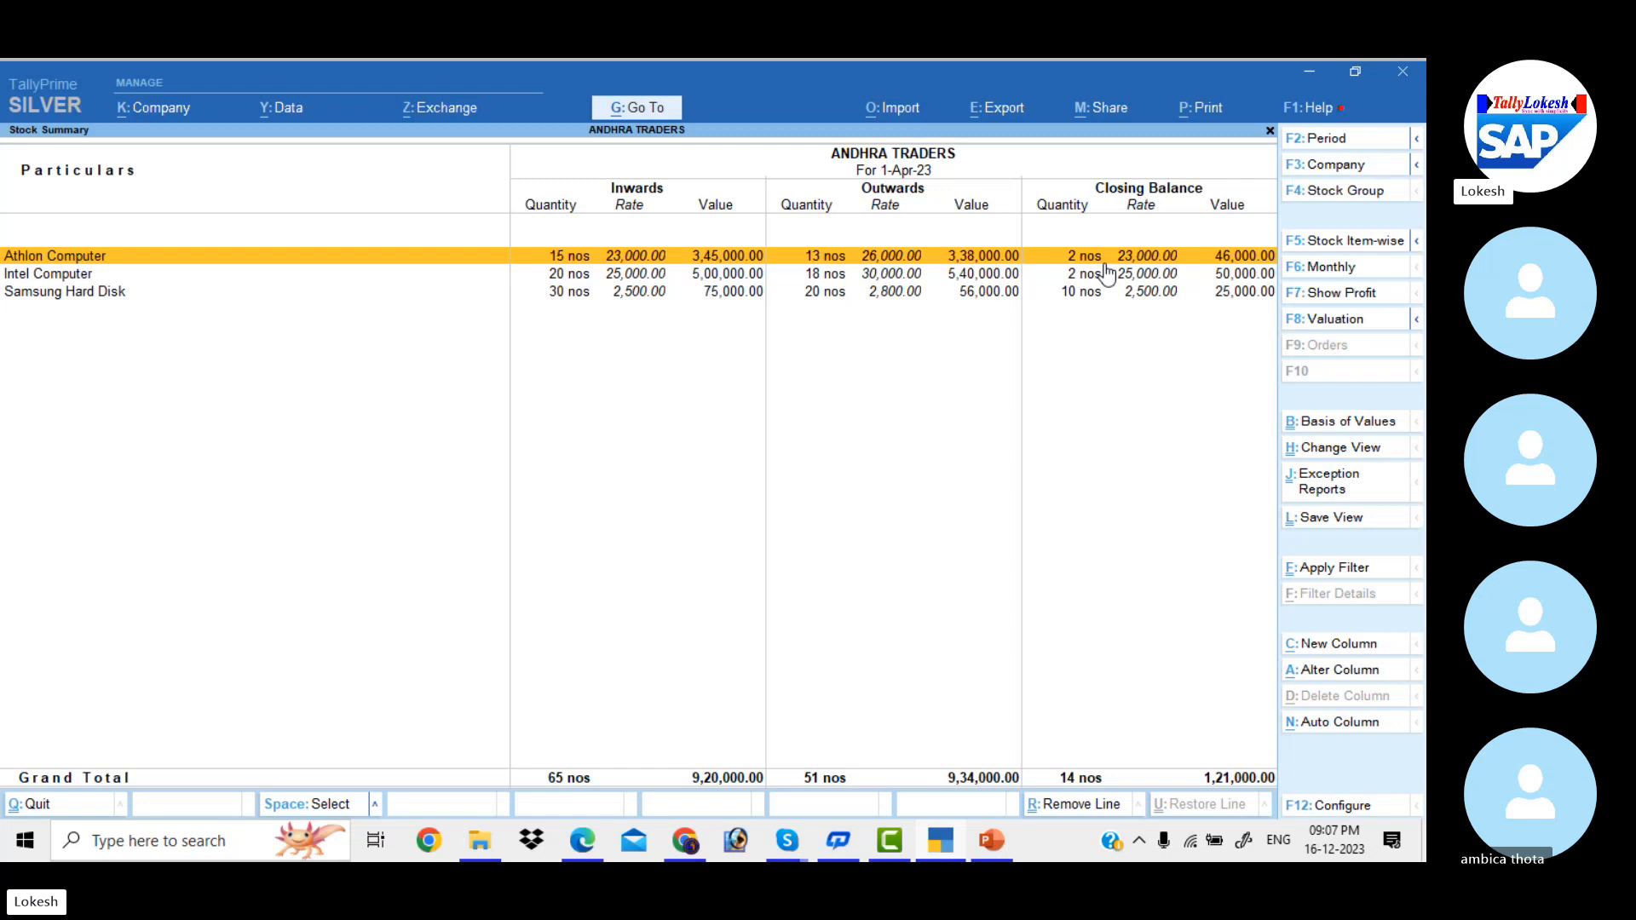
# Step: Leave the Stock Summary and examine the Dashboard tiles from Sales Trend down to Inventory Details
pyautogui.press('Escape')
pyautogui.press('Down')
pyautogui.press('Down')
pyautogui.press('Down')
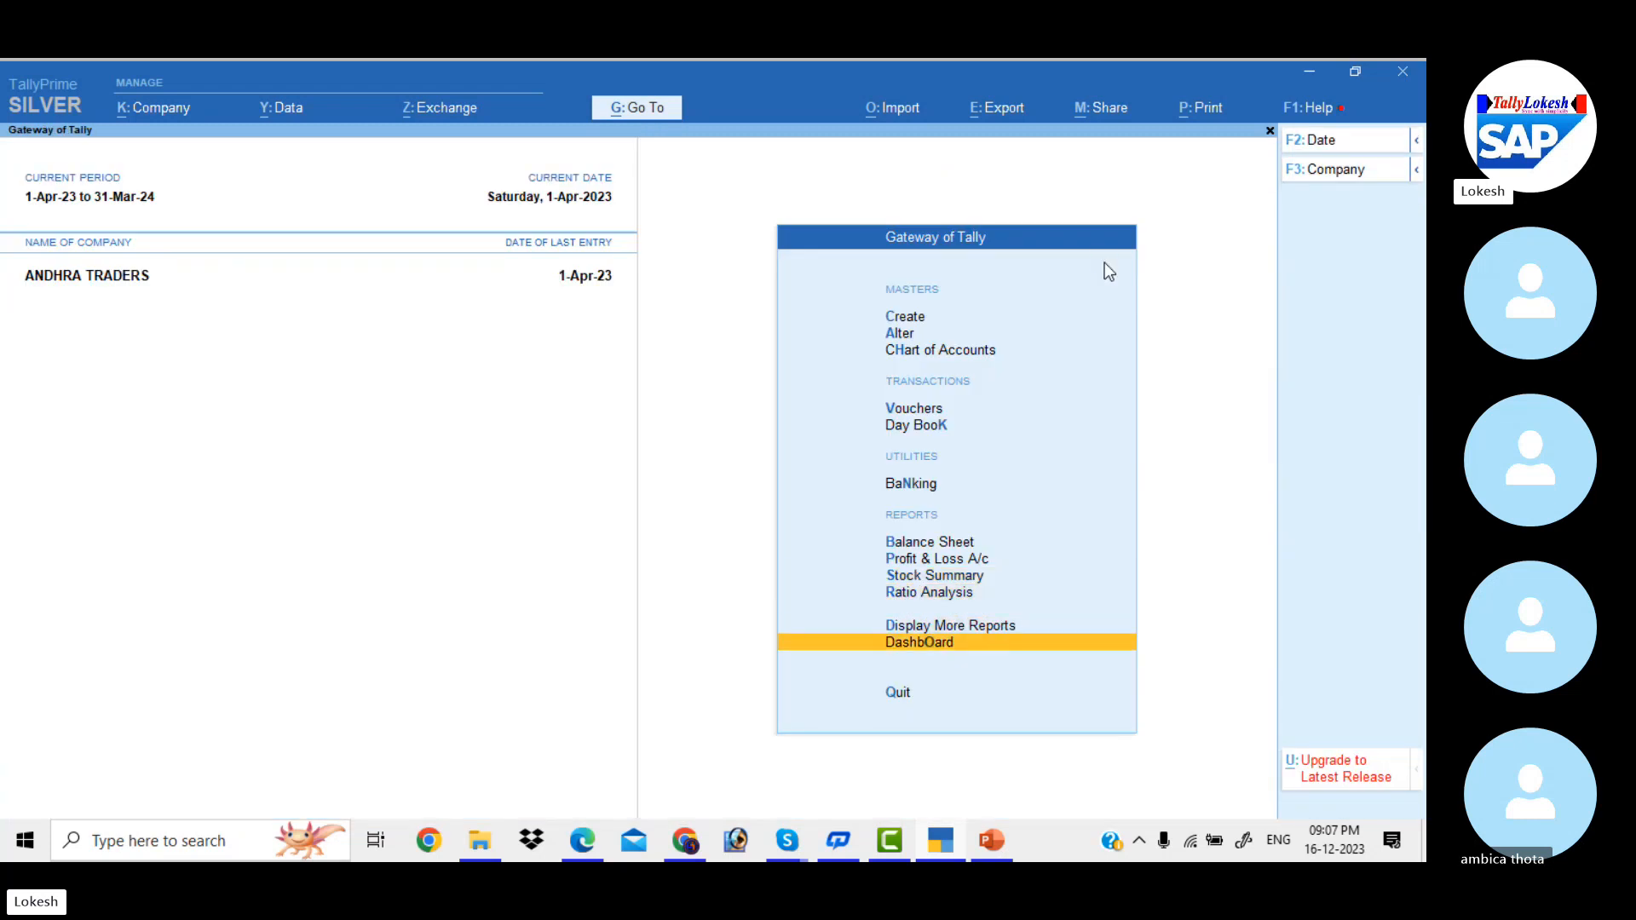
pyautogui.press('Return')
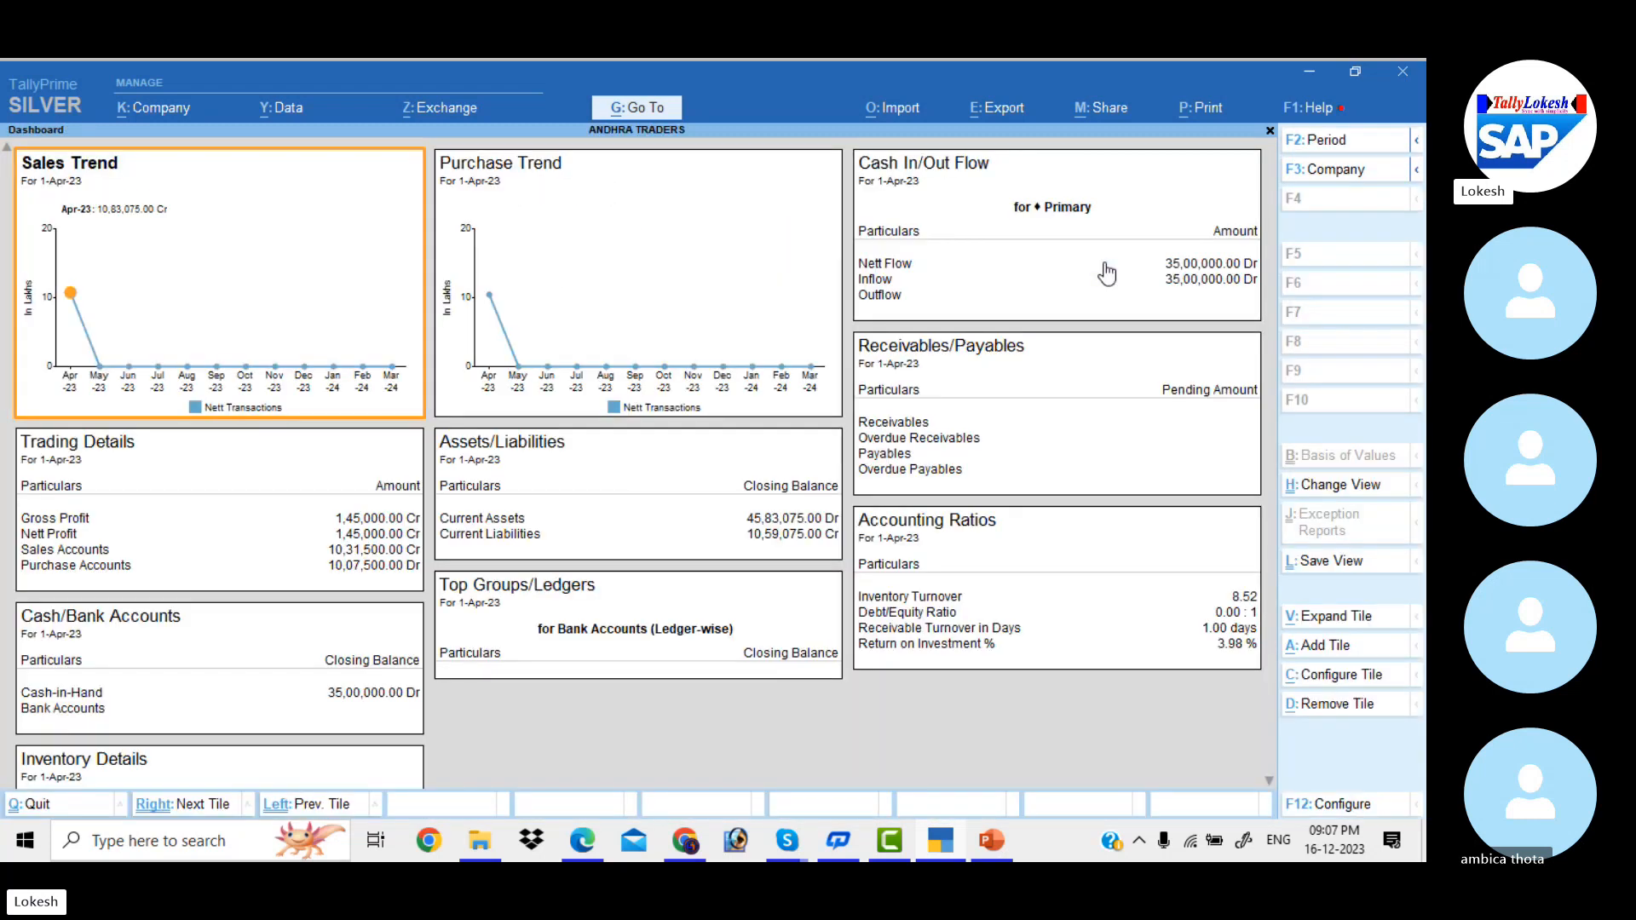
pyautogui.click(1269, 782)
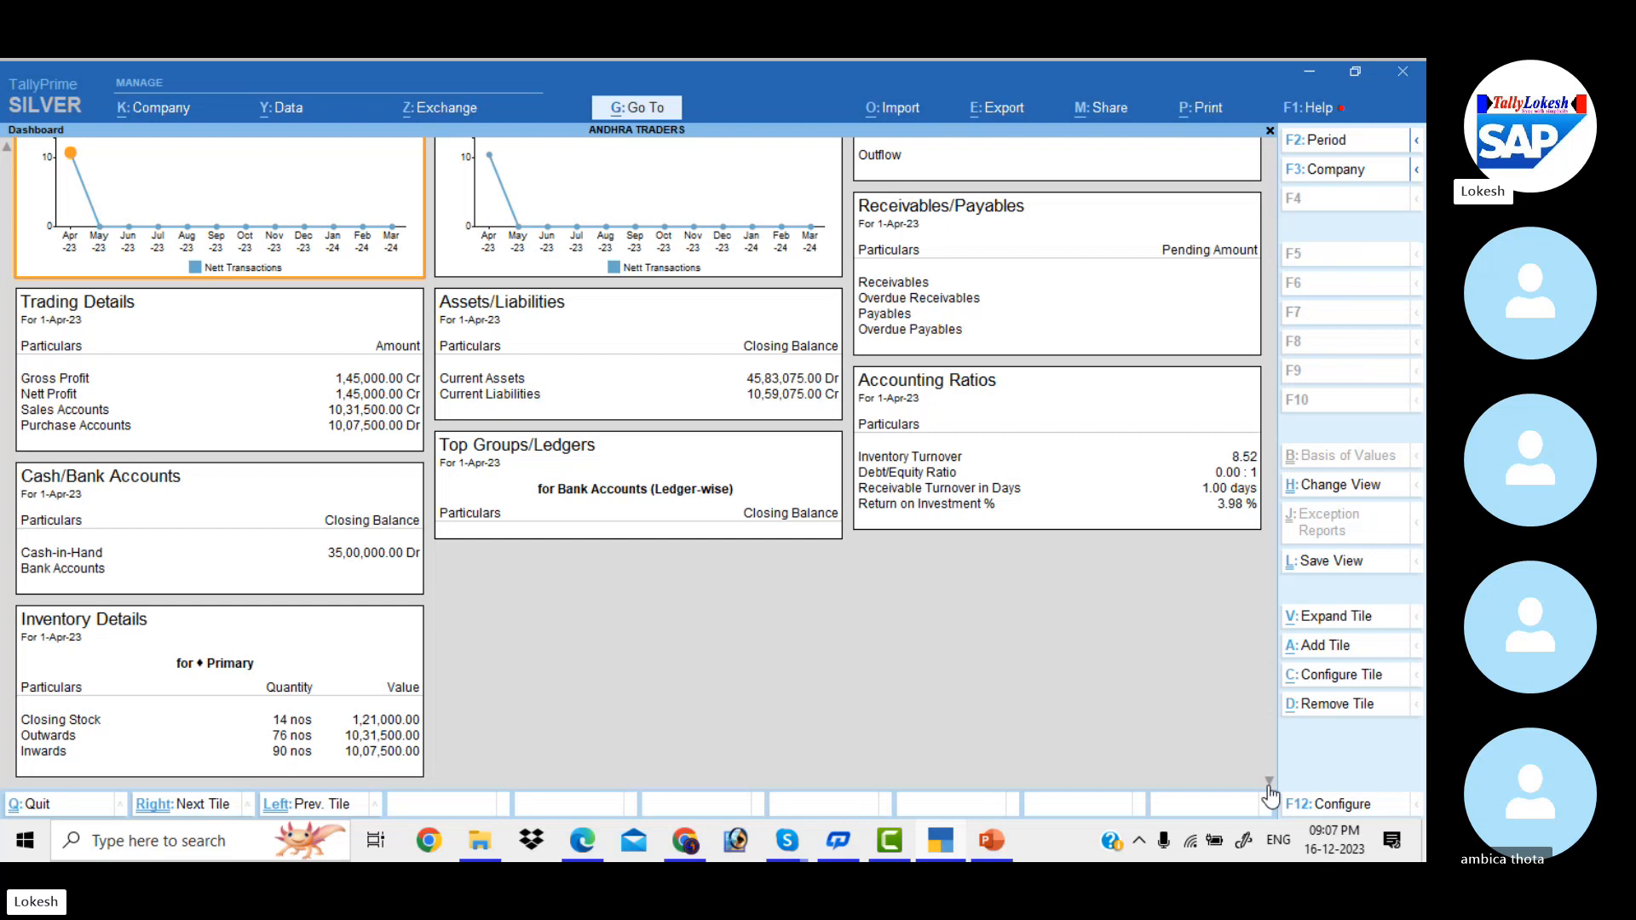
pyautogui.press('Escape')
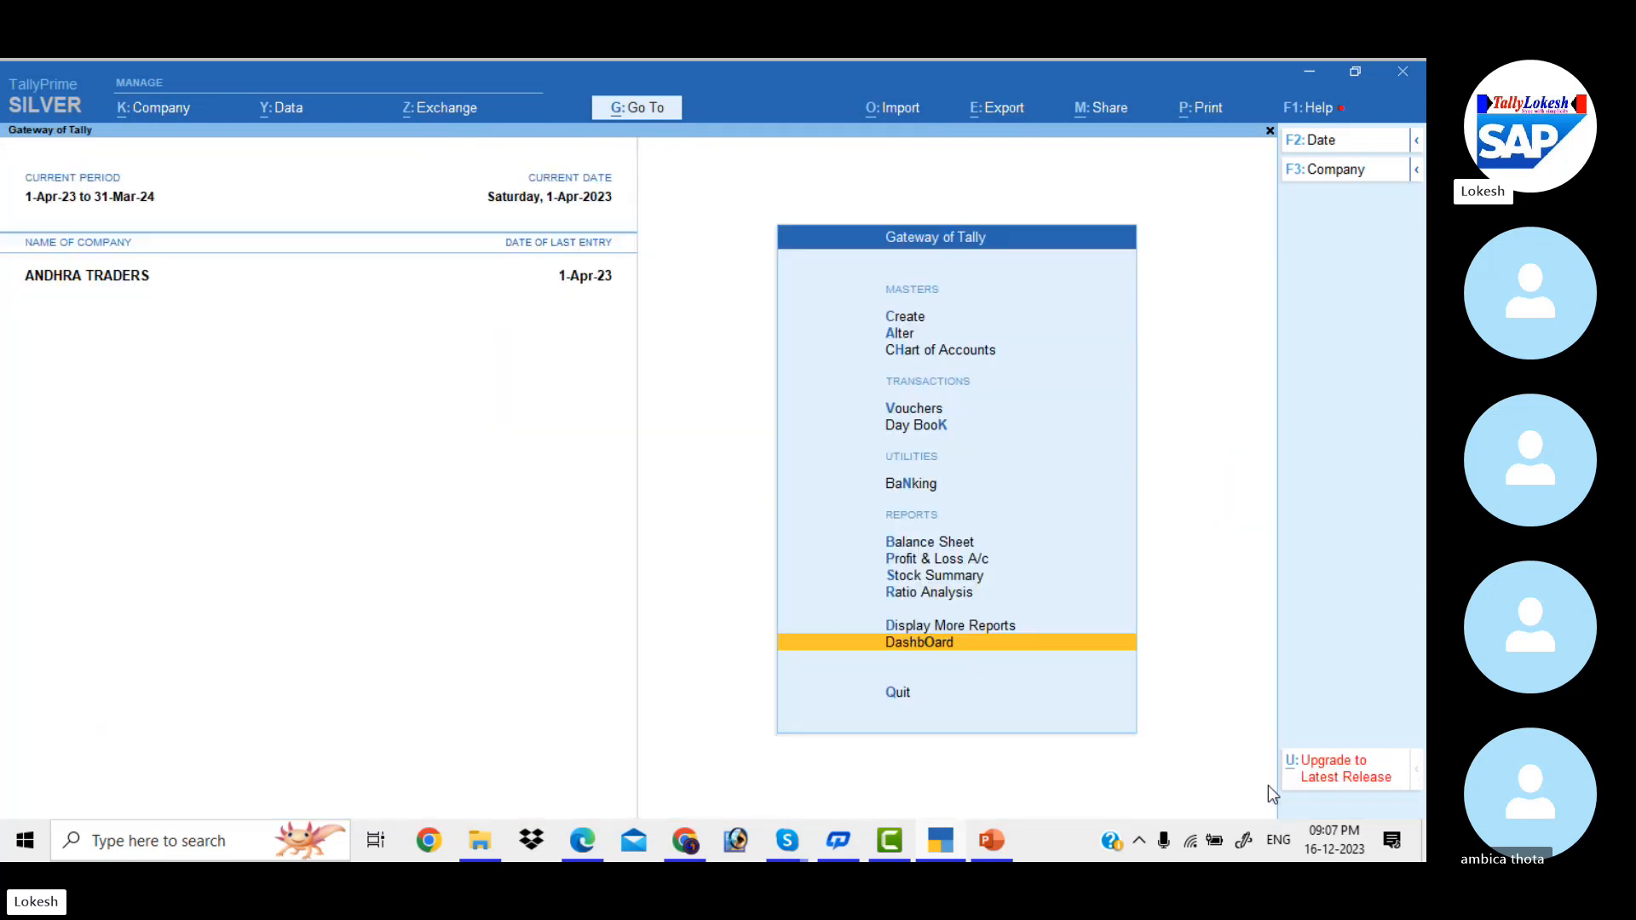
# Step: Open the Day Book and review the receipt, sales and purchase vouchers recorded for 1-Apr-23
pyautogui.press('Up')
pyautogui.press('Up')
pyautogui.press('Up')
pyautogui.press('Up')
pyautogui.press('Up')
pyautogui.press('Up')
pyautogui.press('Up')
pyautogui.press('Up')
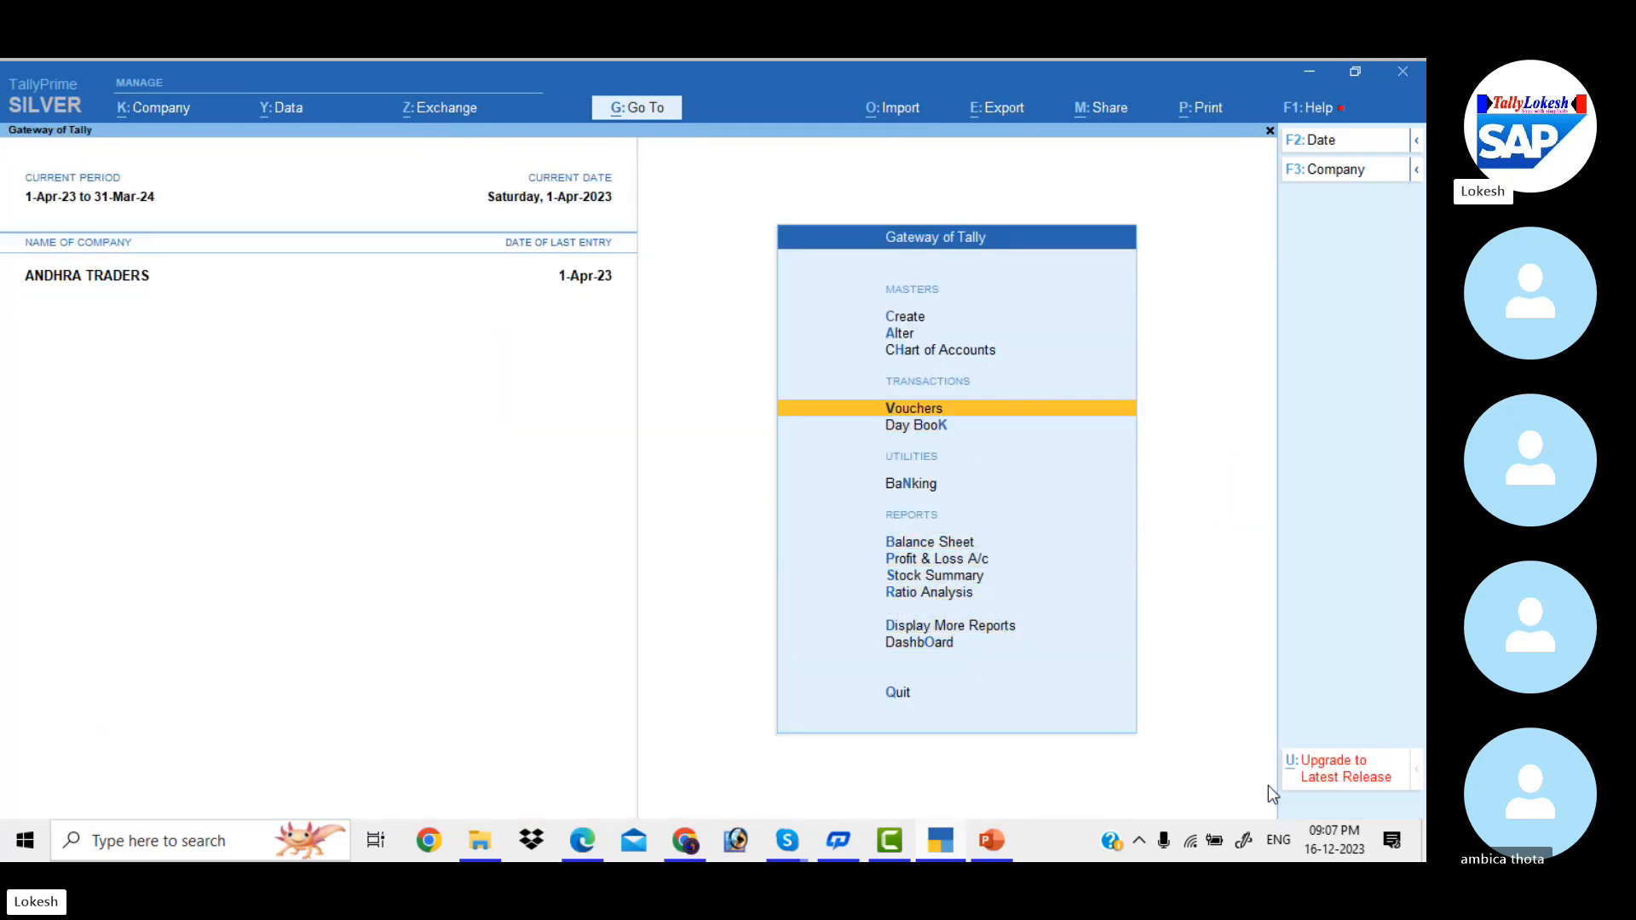
pyautogui.press('Down')
pyautogui.press('Return')
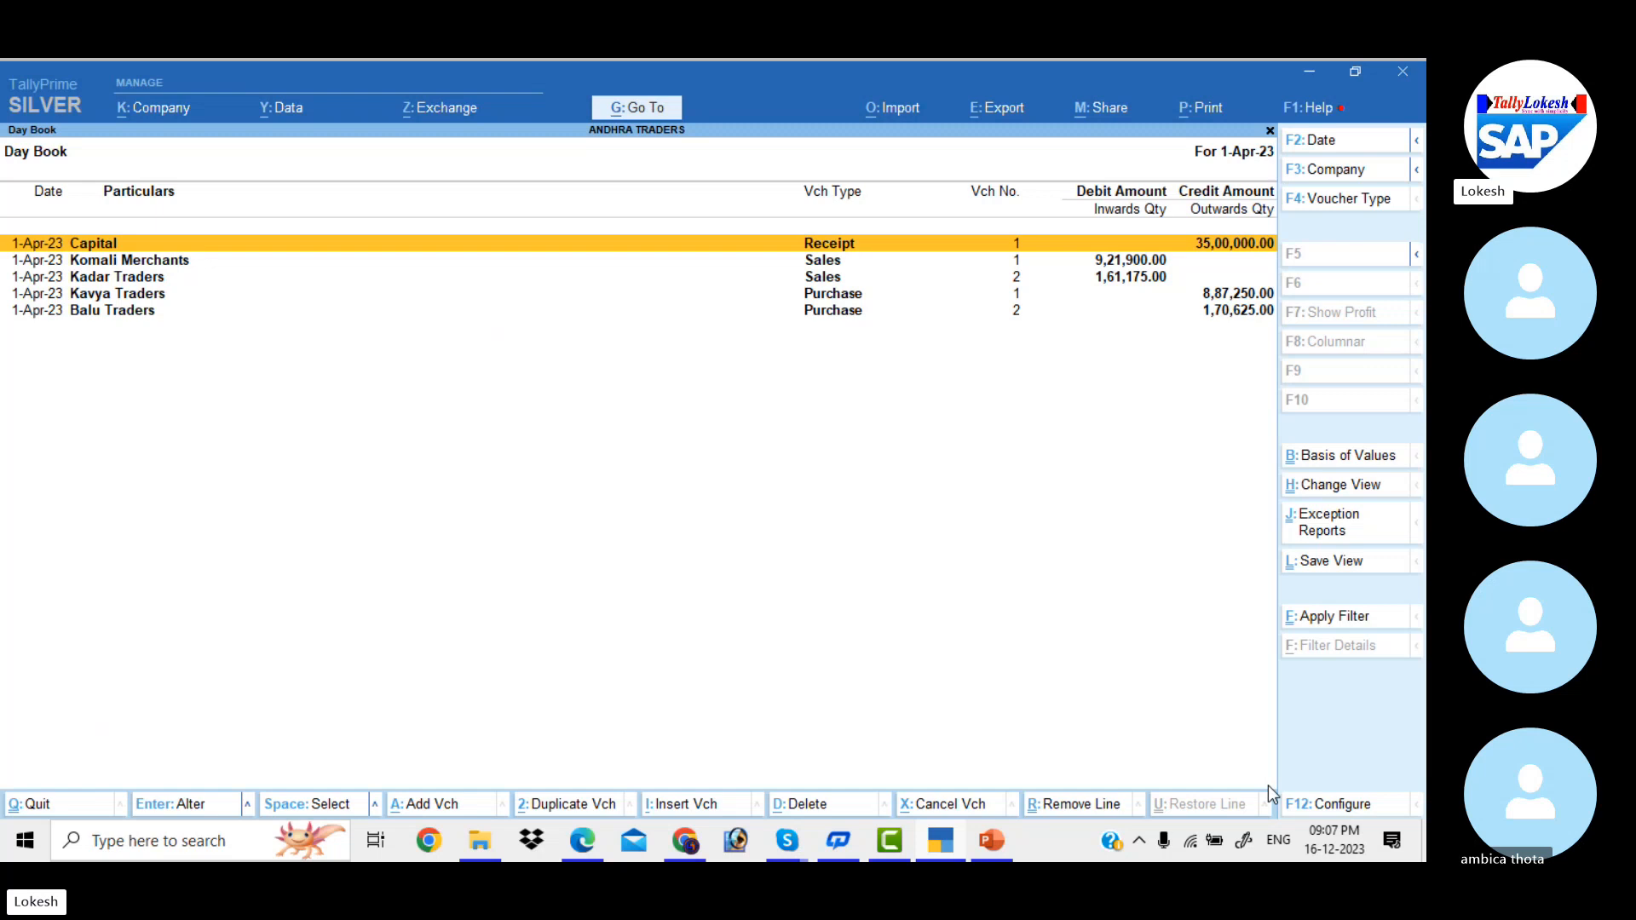
pyautogui.press('Escape')
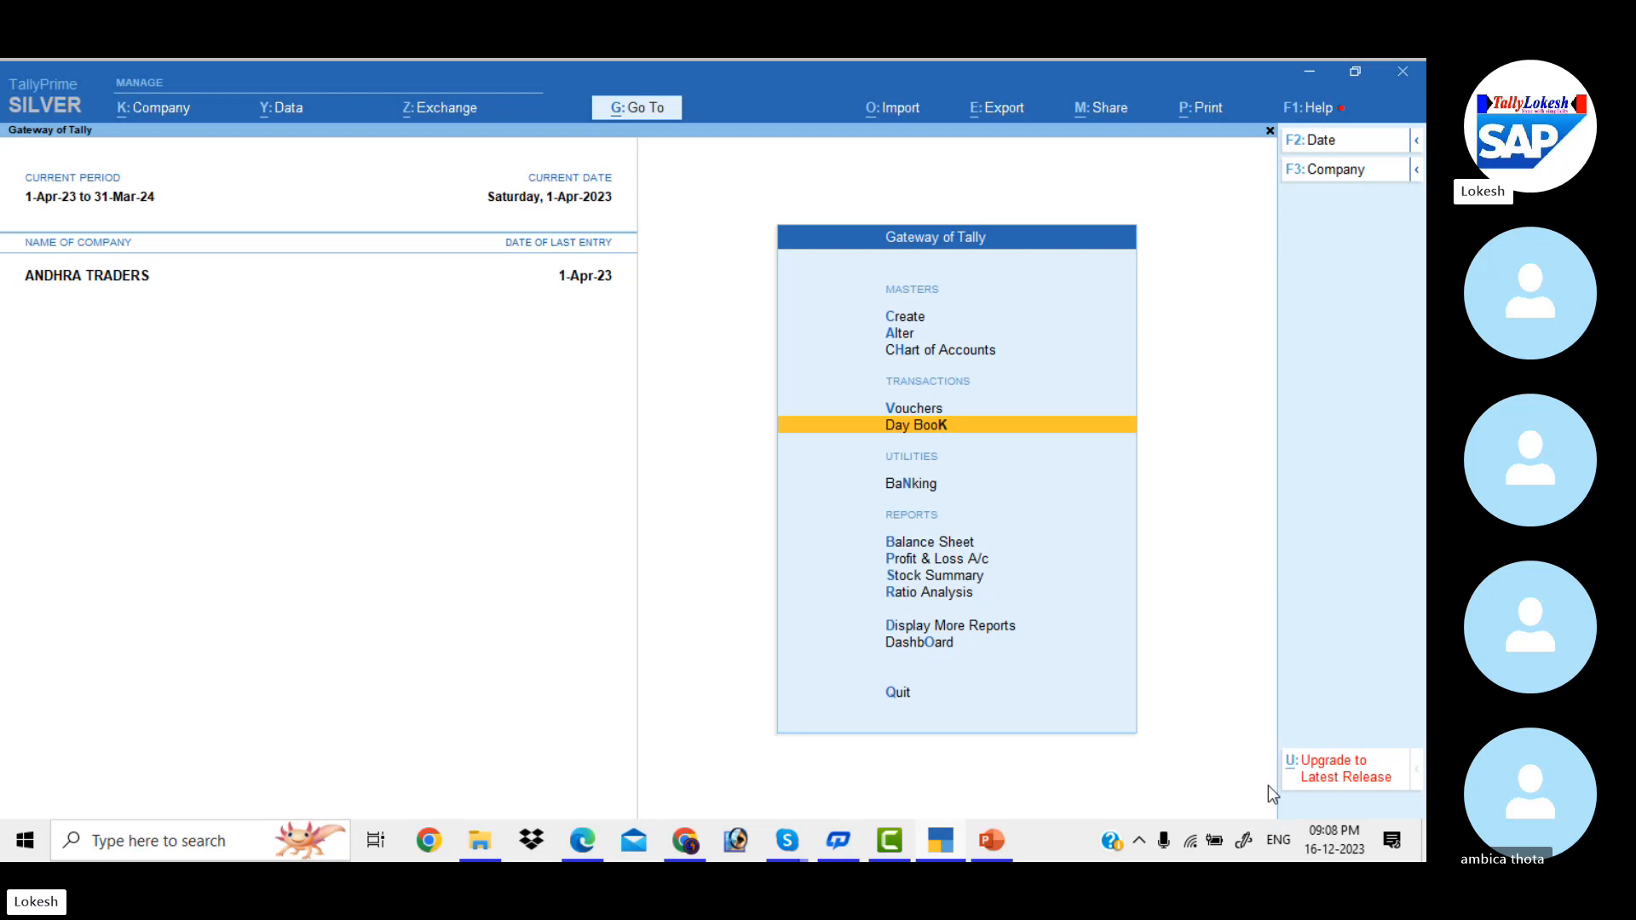
# Step: Try to open the VAT Reports among the additional statutory reports and decline the visit to TallyHelp
pyautogui.press('Down')
pyautogui.press('Down')
pyautogui.press('Down')
pyautogui.press('Down')
pyautogui.press('Down')
pyautogui.press('Down')
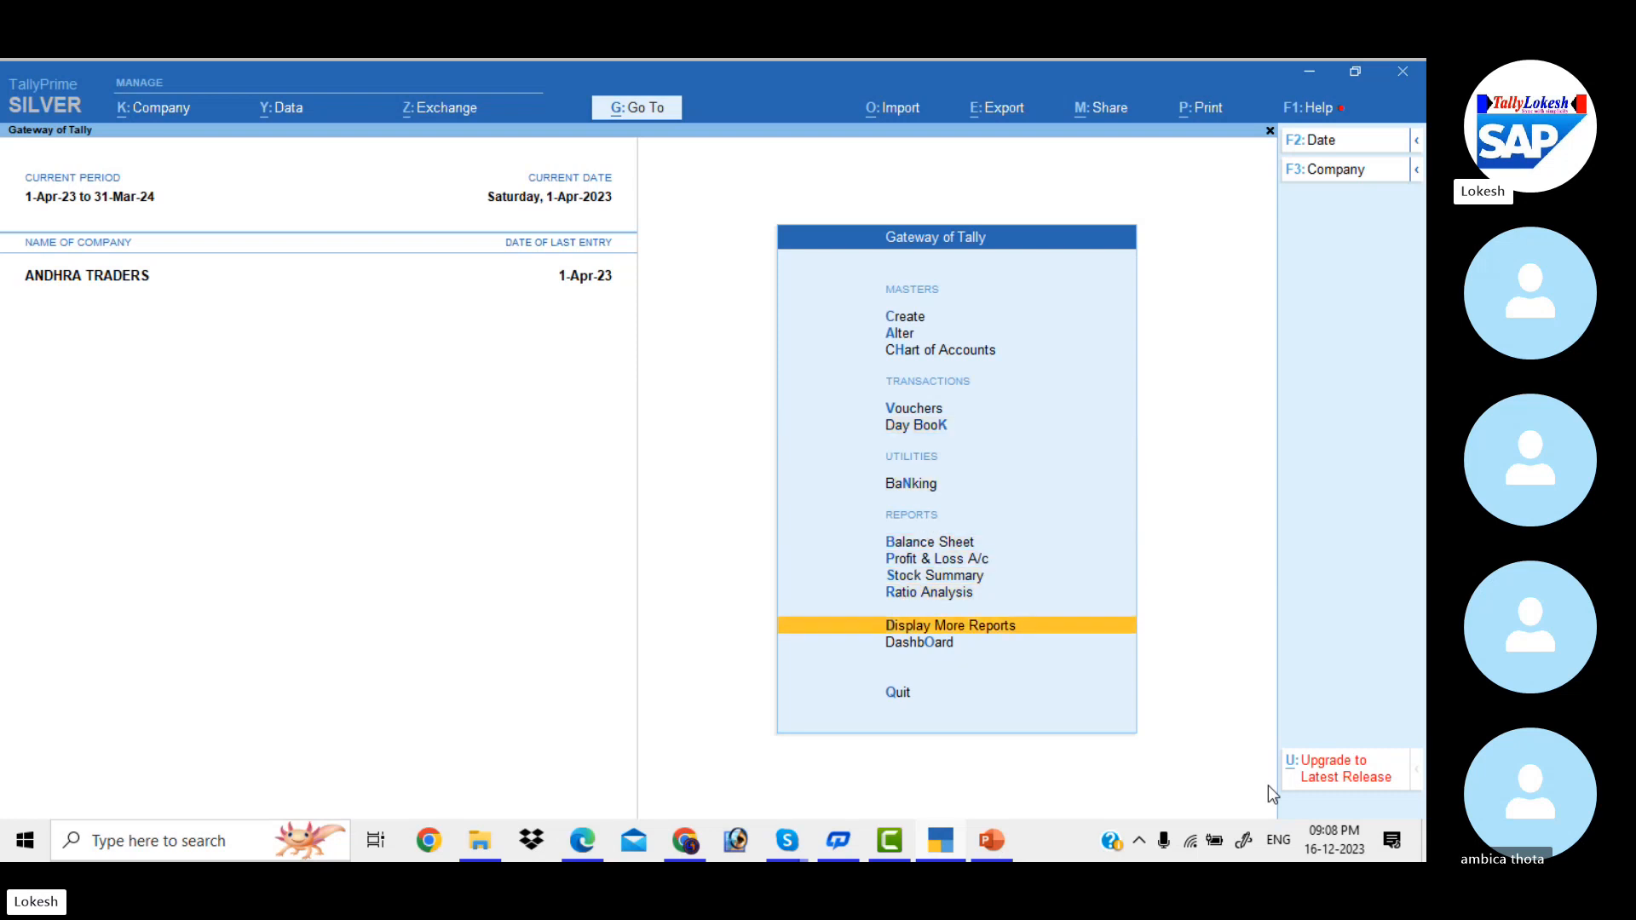
pyautogui.press('Return')
pyautogui.press('Down')
pyautogui.press('Down')
pyautogui.press('Down')
pyautogui.press('Down')
pyautogui.press('Down')
pyautogui.press('Down')
pyautogui.press('Down')
pyautogui.press('Down')
pyautogui.press('Down')
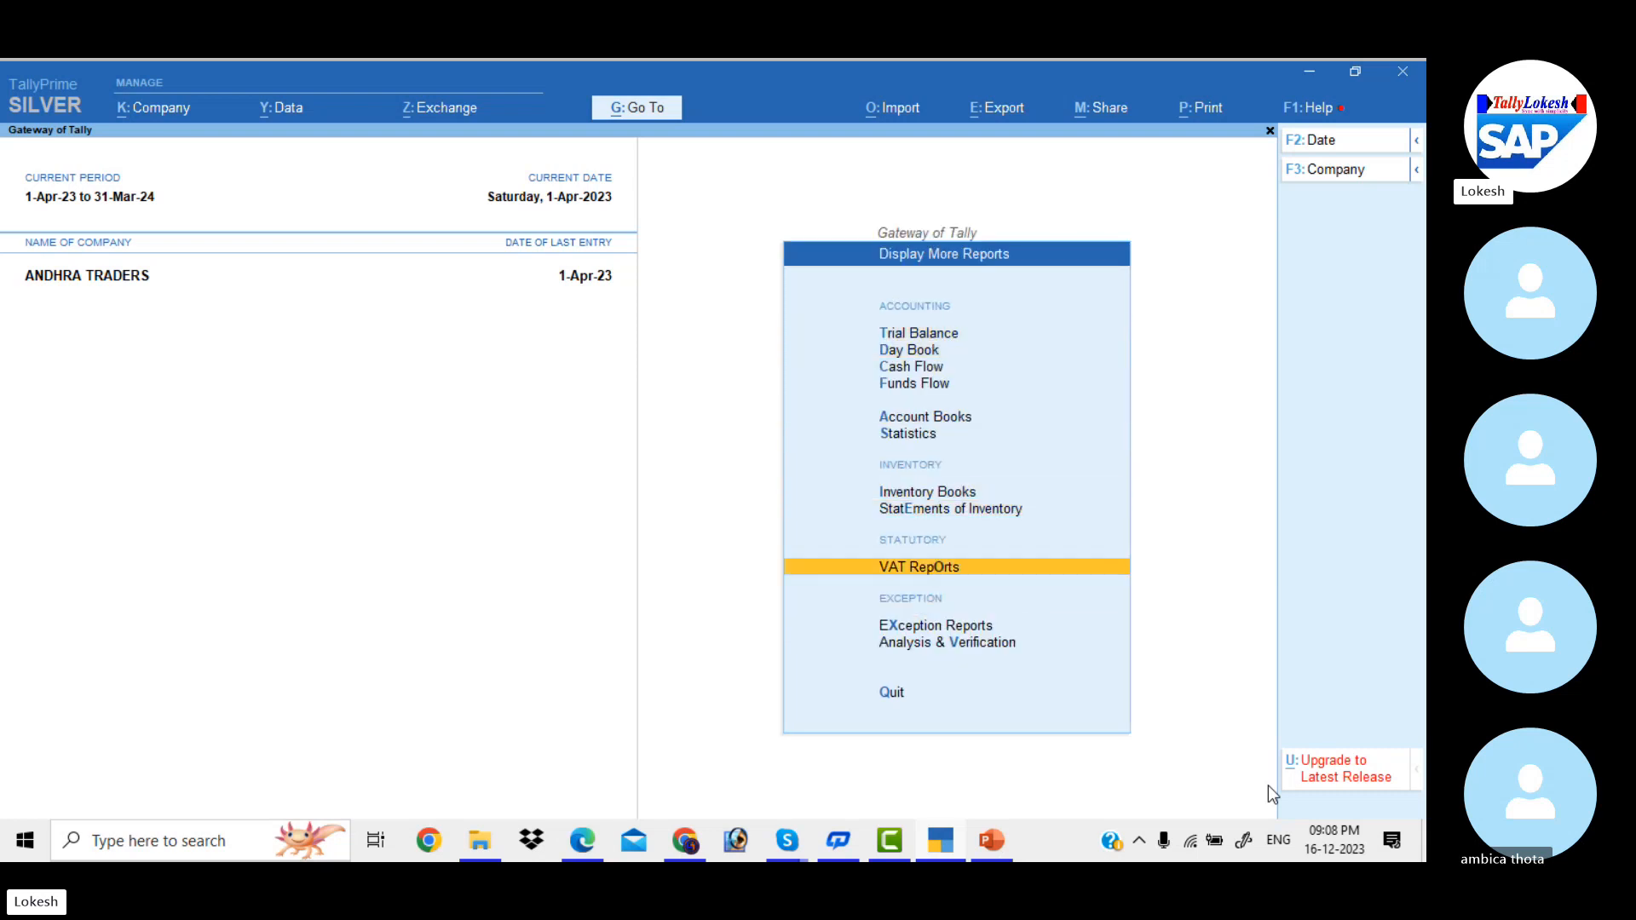
pyautogui.press('Up')
pyautogui.press('Return')
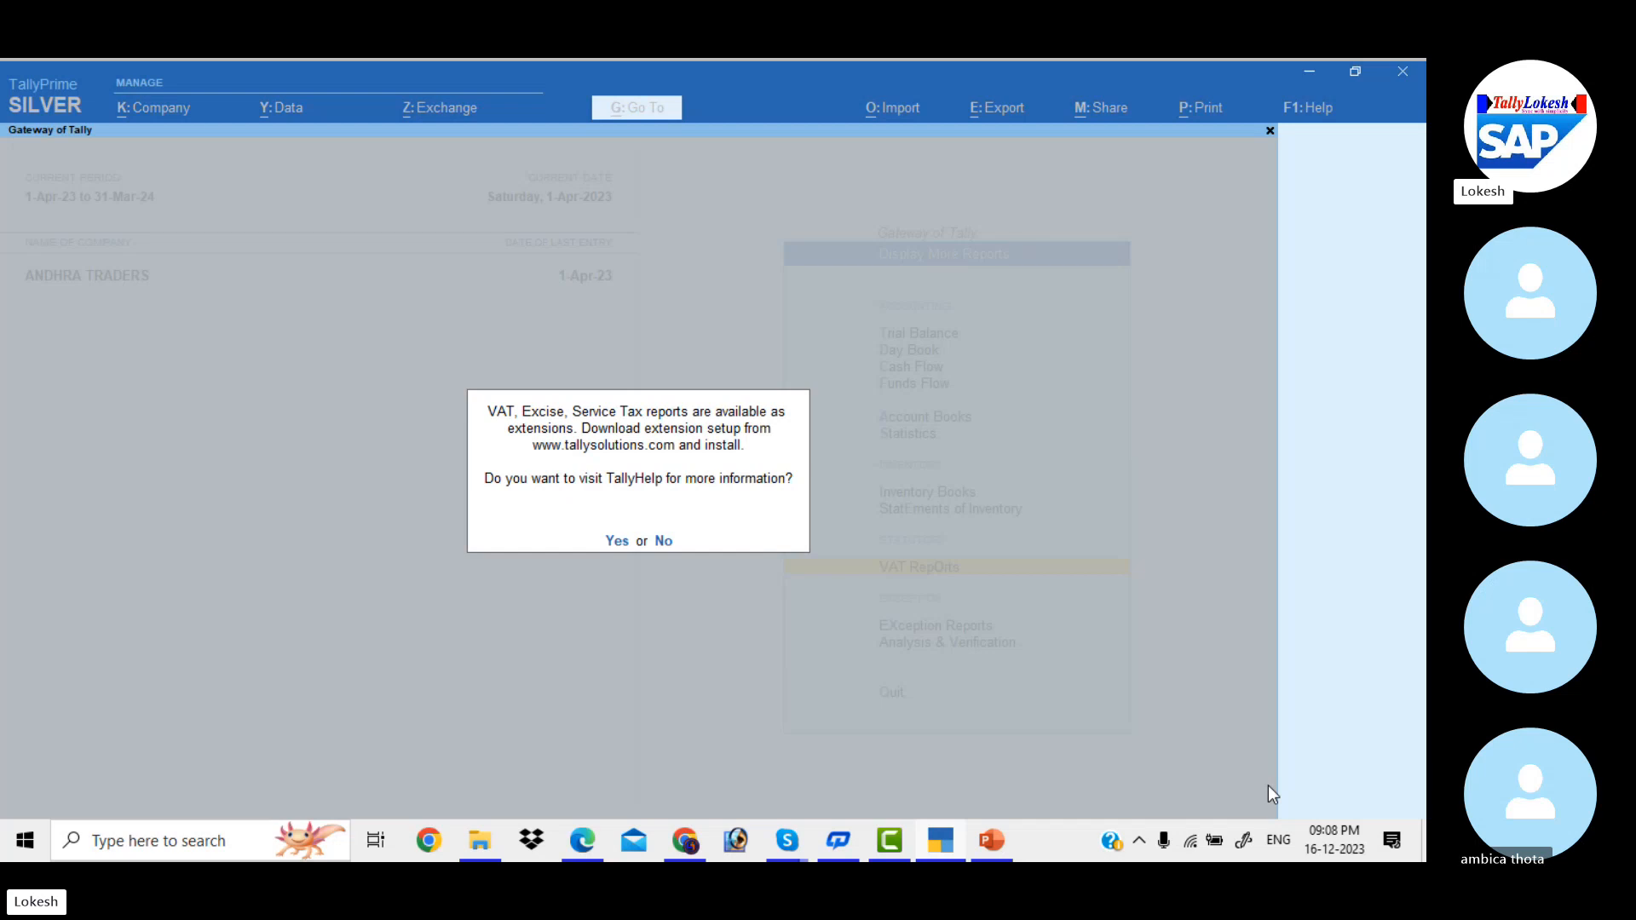
pyautogui.press('n')
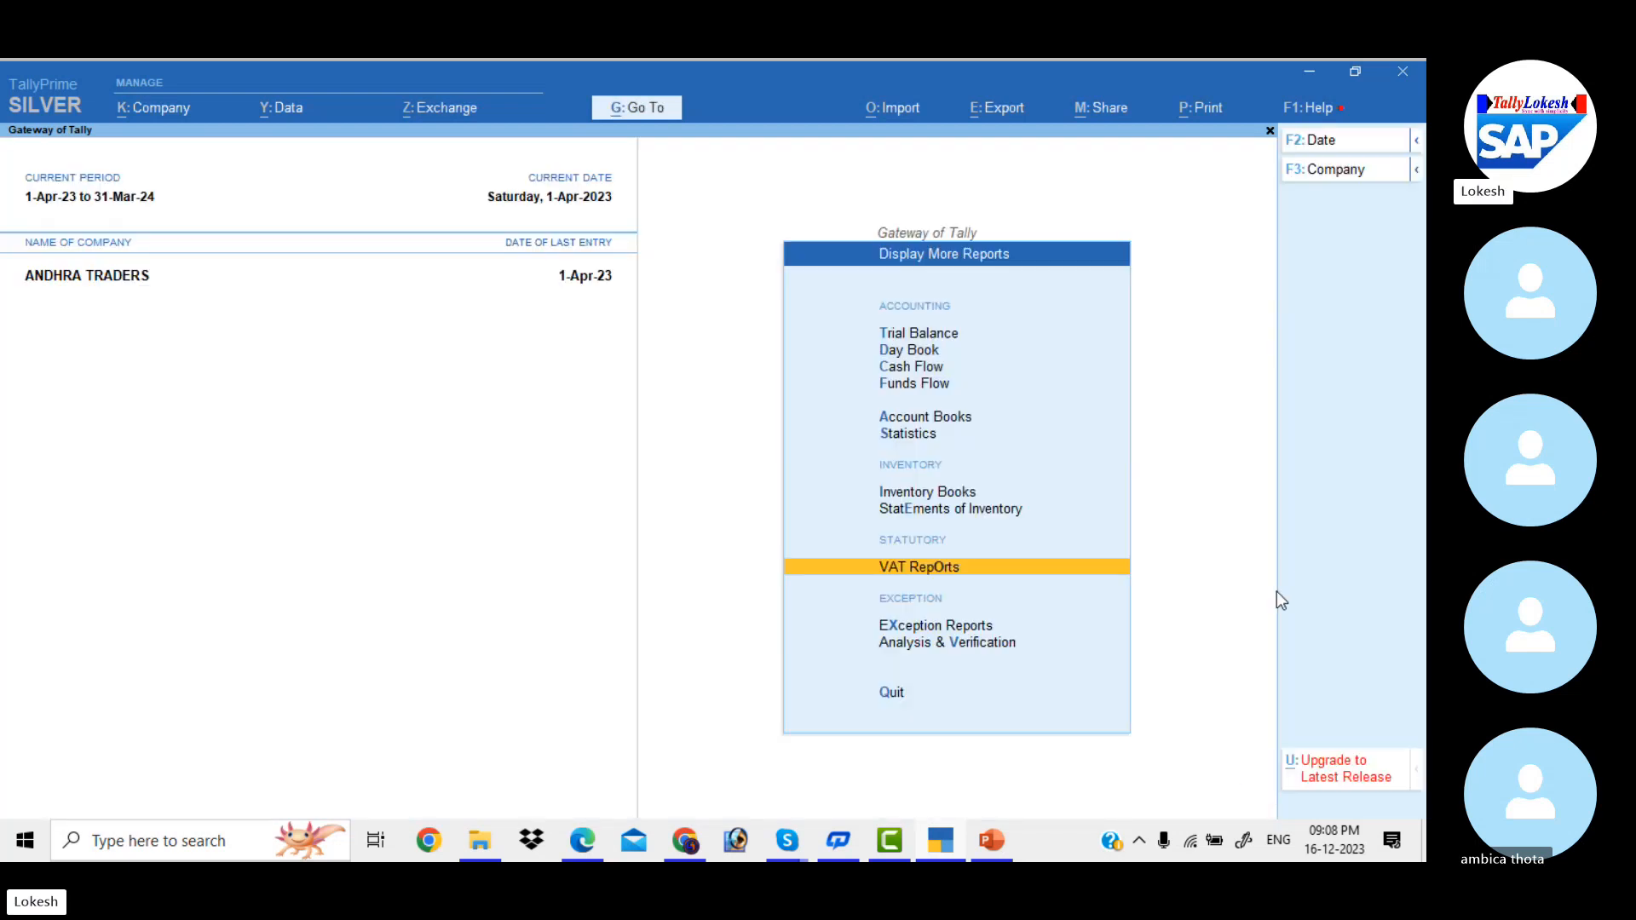
# Step: Switch to the ongoing Skype group call window
pyautogui.moveTo(799, 829)
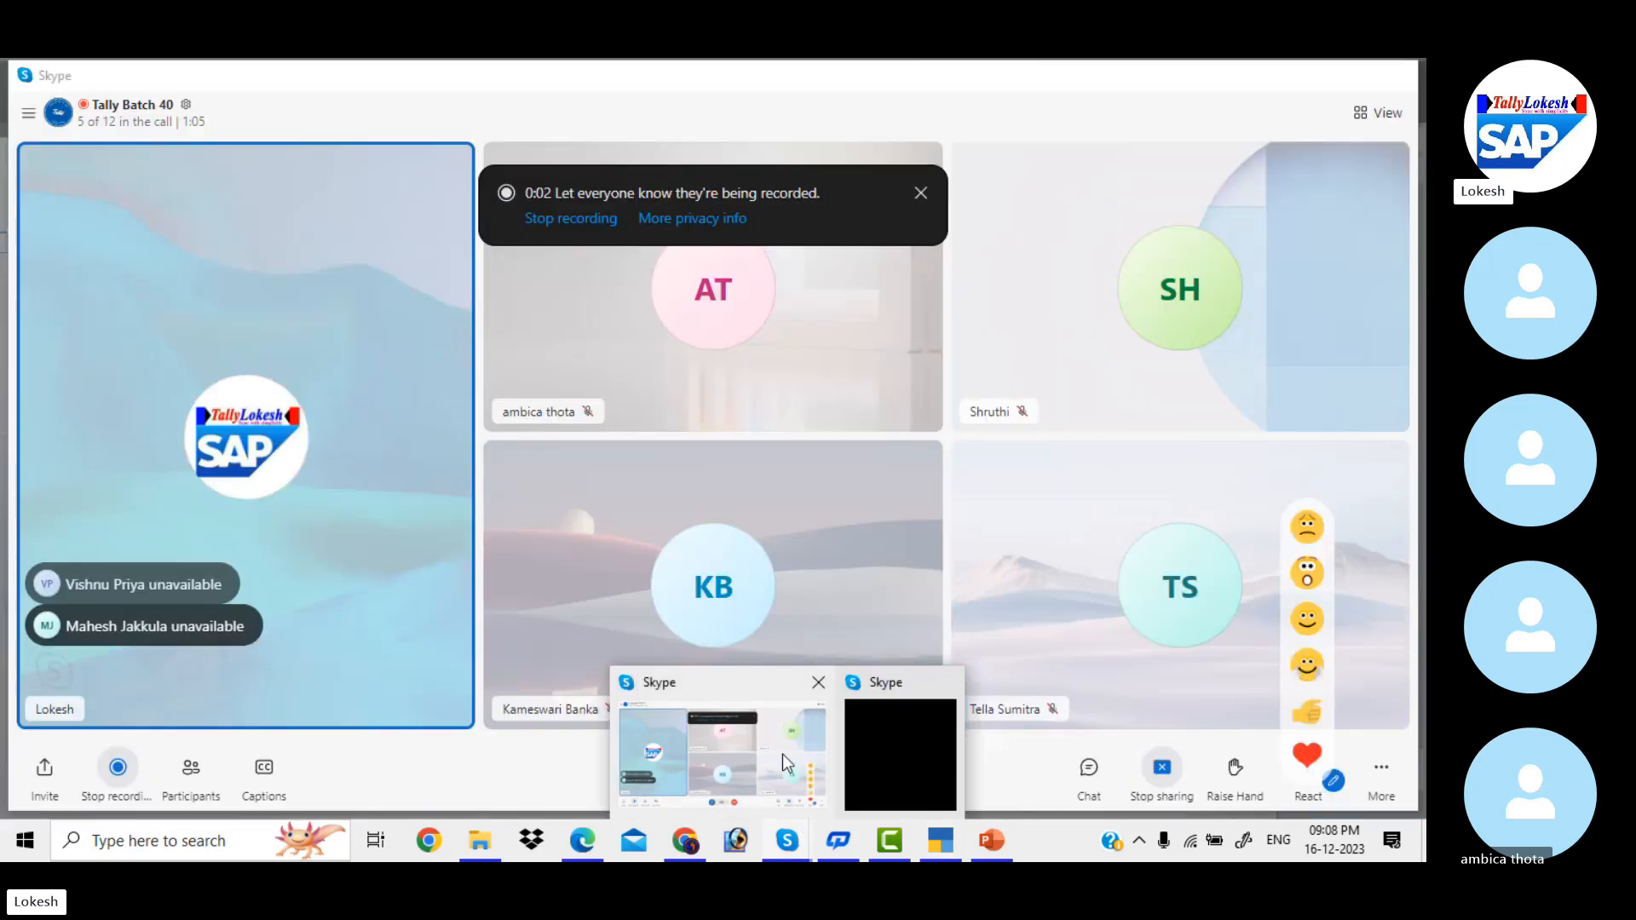
pyautogui.click(782, 754)
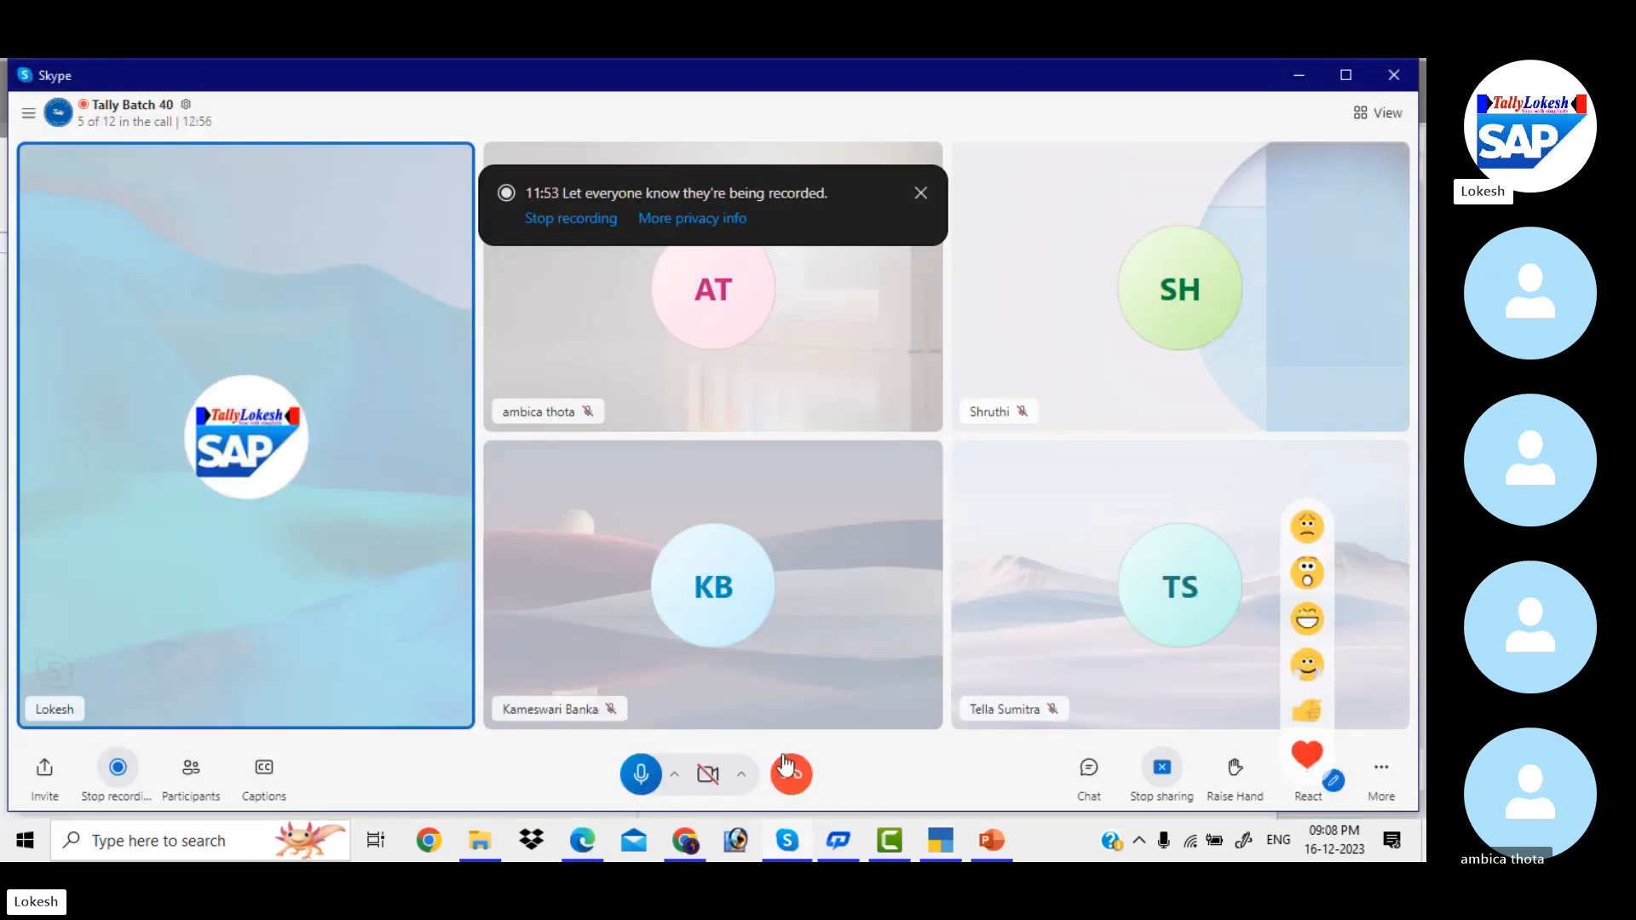